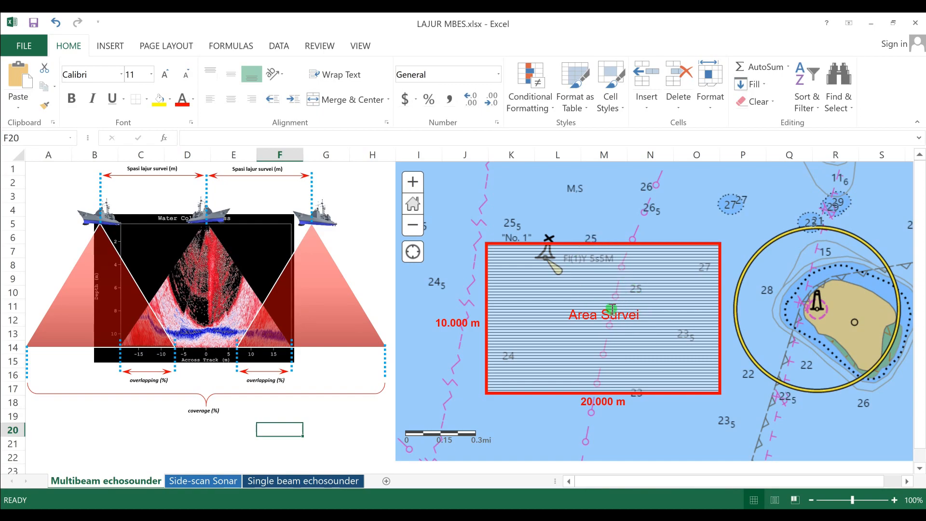
Enter the labels "Panjang area survei" in B20 and "Lebar area survei" in B21
{"action": "left_click", "coordinate": [925, 380]}
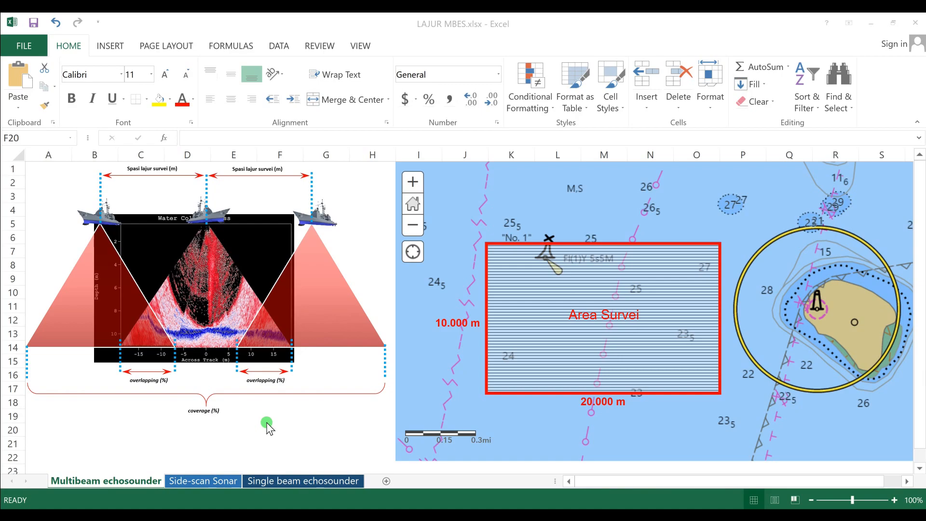
{"action": "left_click", "coordinate": [65, 433]}
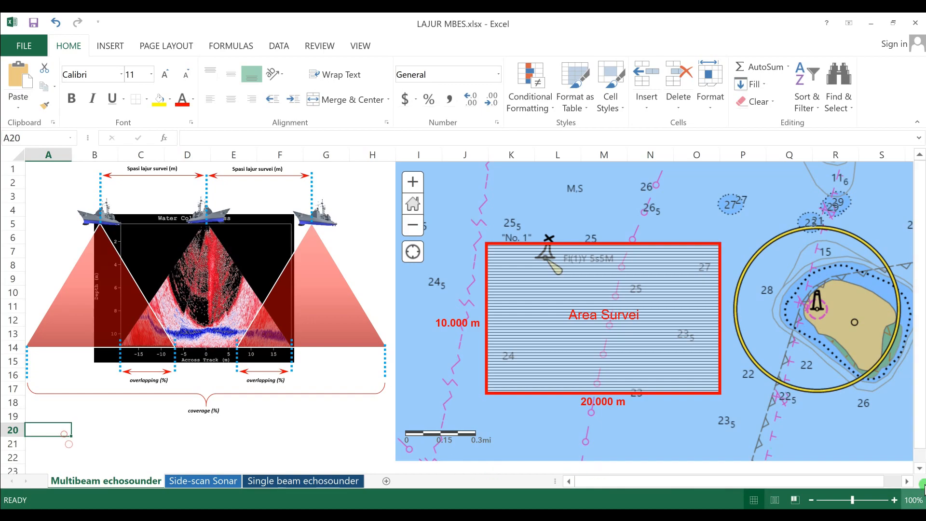
{"action": "scroll", "coordinate": [921, 468], "scroll_direction": "down", "scroll_amount": 2}
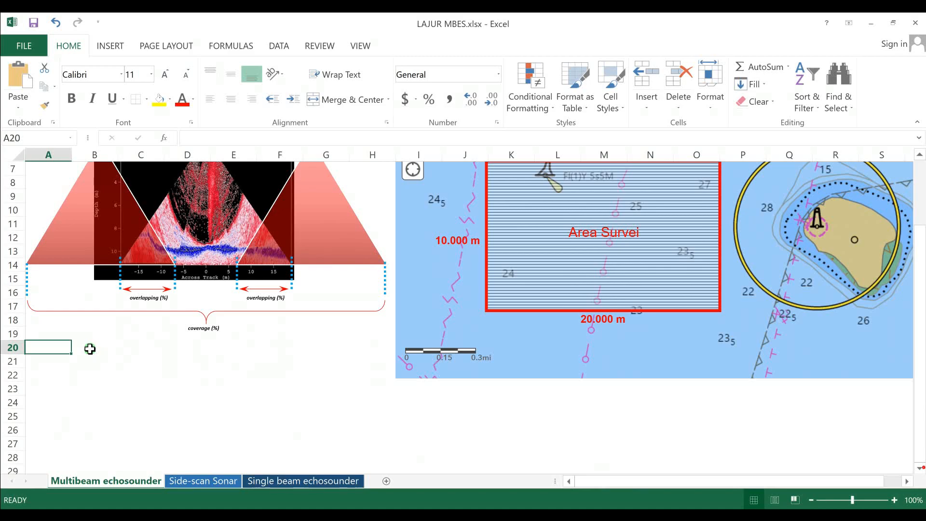
{"action": "left_click", "coordinate": [90, 348]}
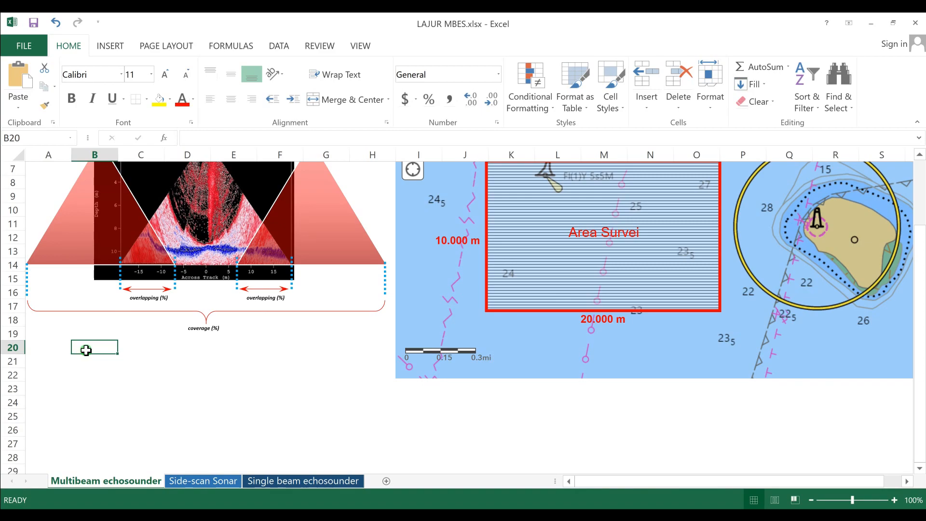
{"action": "type", "text": "Panjang"}
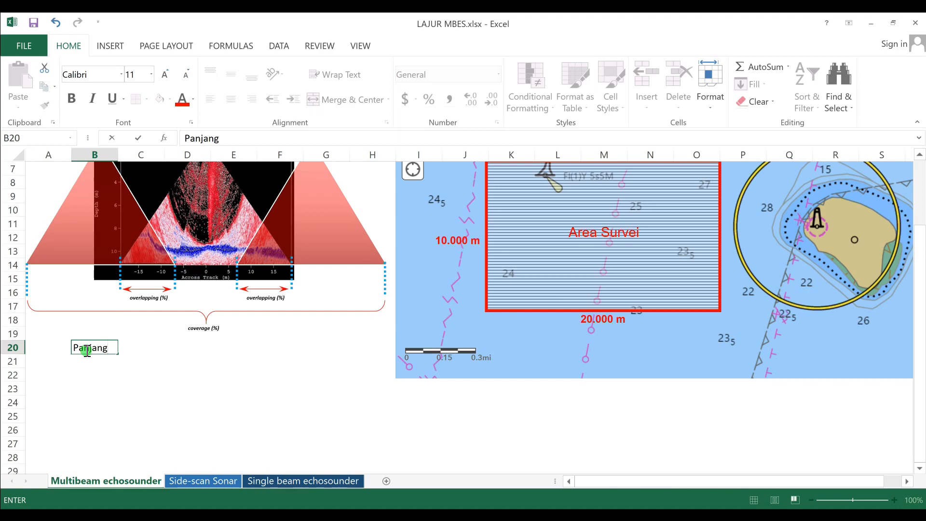
{"action": "type", "text": " area survei"}
{"action": "key", "text": "Return"}
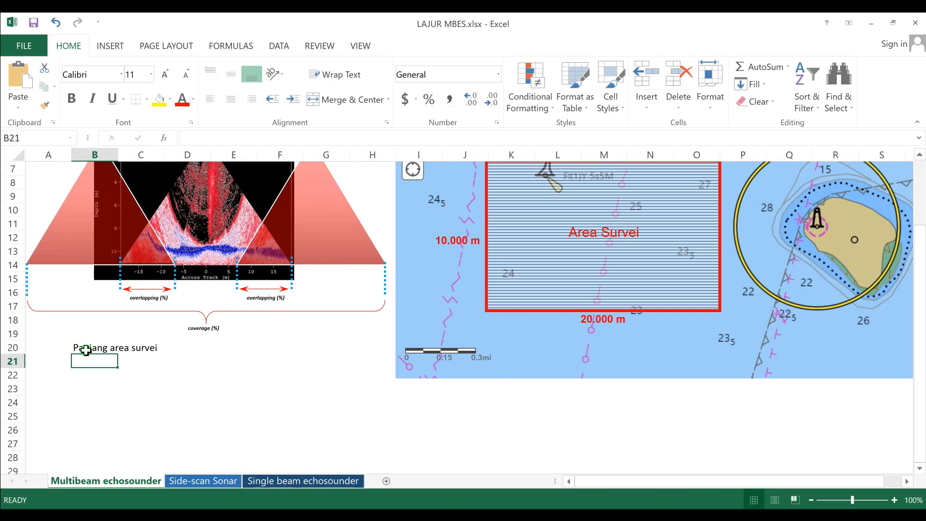
{"action": "type", "text": "Leba"}
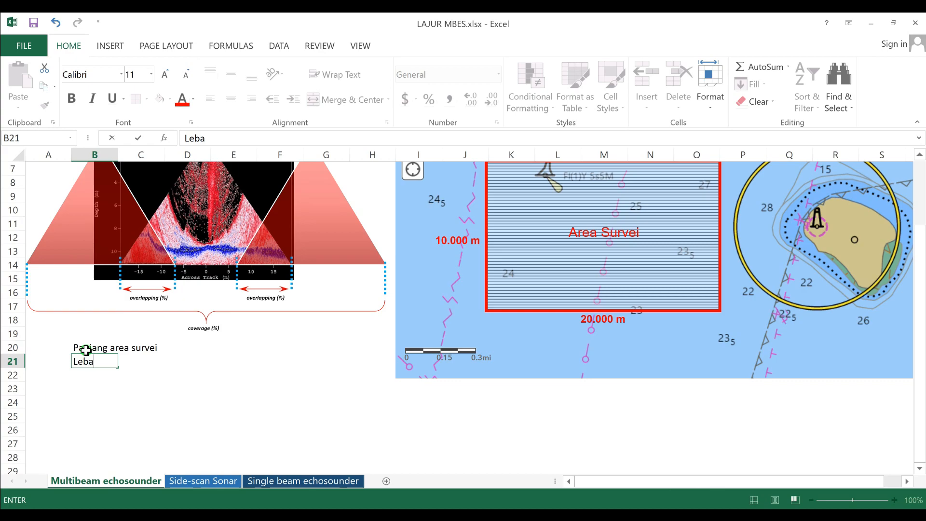
{"action": "type", "text": "r area survei"}
{"action": "key", "text": "Return"}
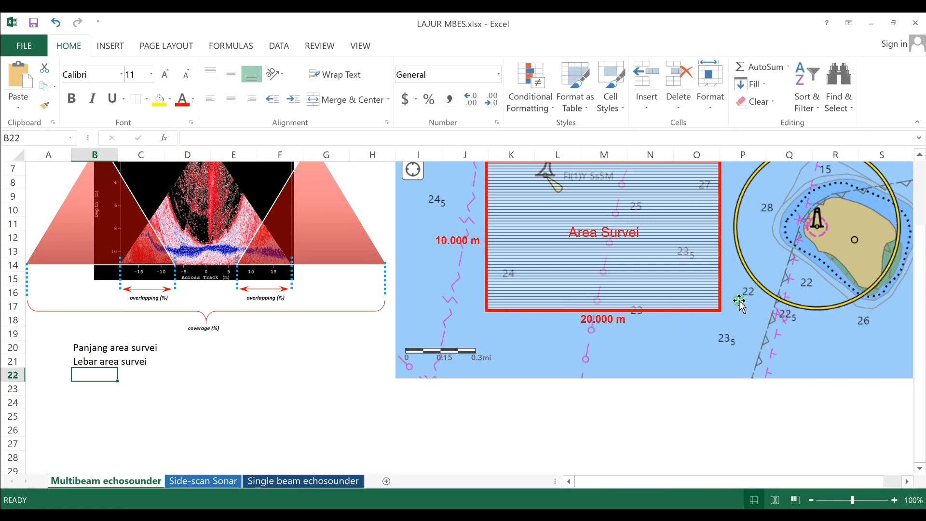
Enter the survey area length 20000 in E20 with the unit "meter" in F20
{"action": "left_click_drag", "start_coordinate": [920, 251], "coordinate": [920, 241]}
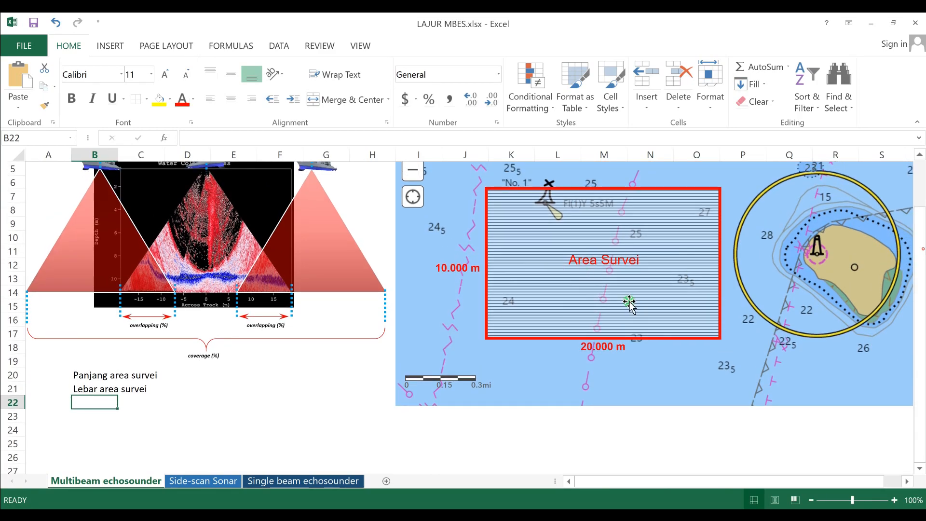
{"action": "left_click", "coordinate": [187, 376]}
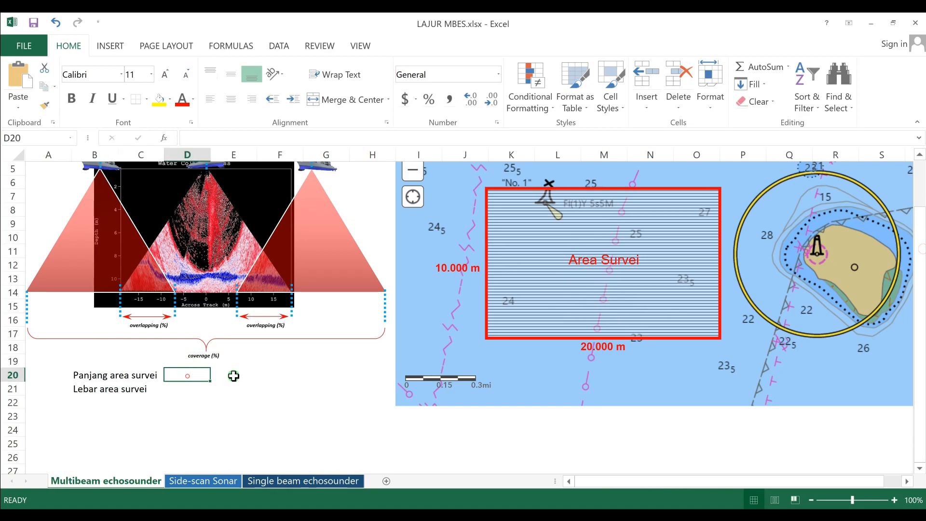
{"action": "left_click", "coordinate": [234, 376]}
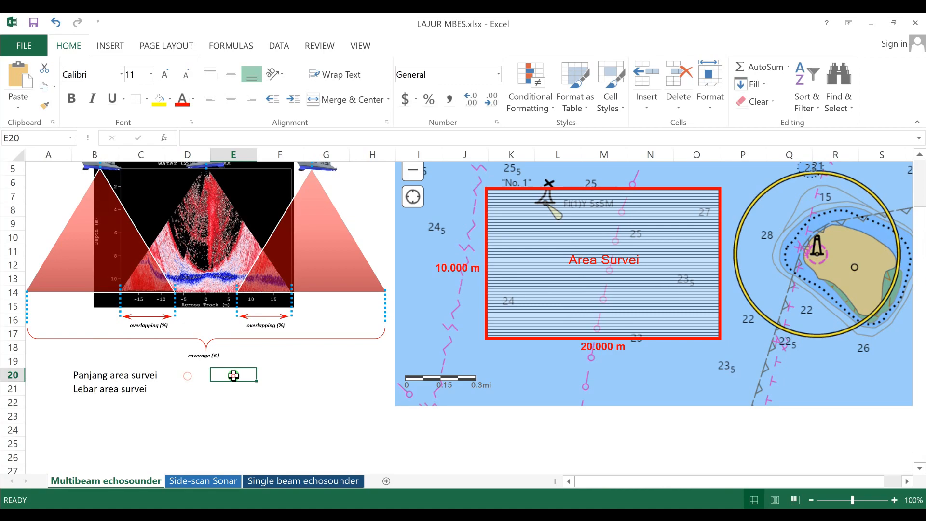
{"action": "type", "text": "2"}
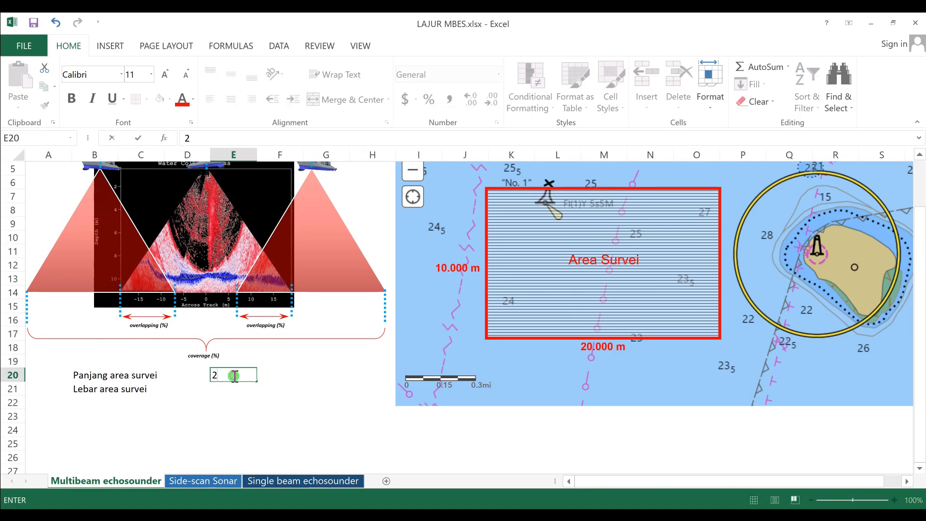
{"action": "type", "text": "0000"}
{"action": "key", "text": "Tab"}
{"action": "type", "text": "m"}
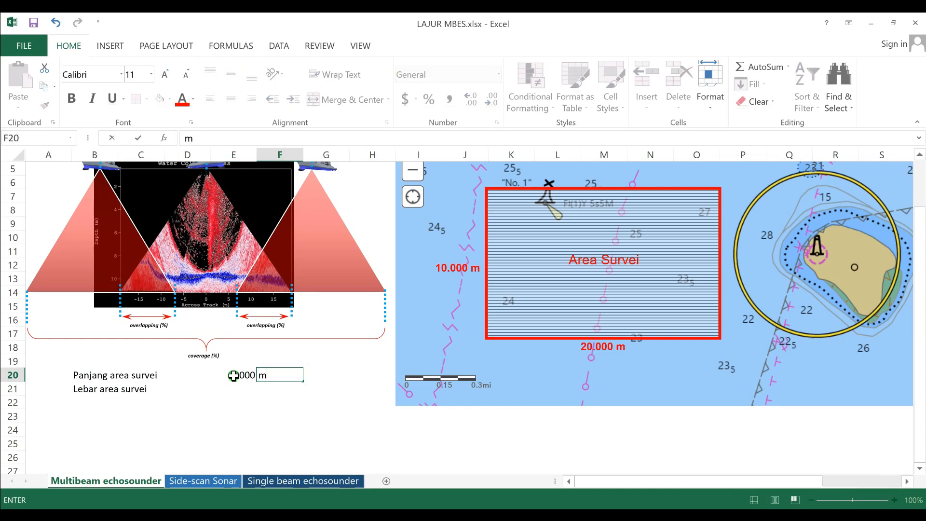
{"action": "type", "text": "eter"}
{"action": "key", "text": "Return"}
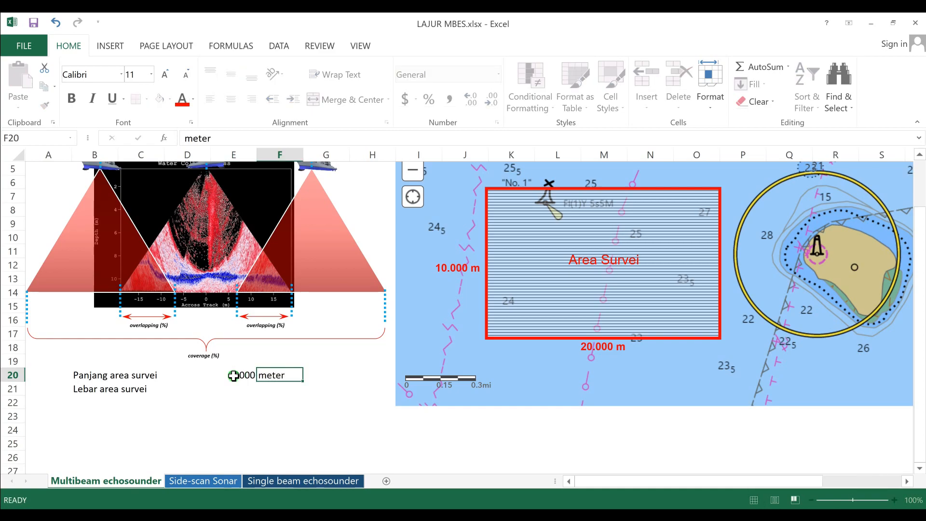
Format column E from E20 to the end of the sheet with thousands separators and no decimal places
{"action": "left_click", "coordinate": [234, 375]}
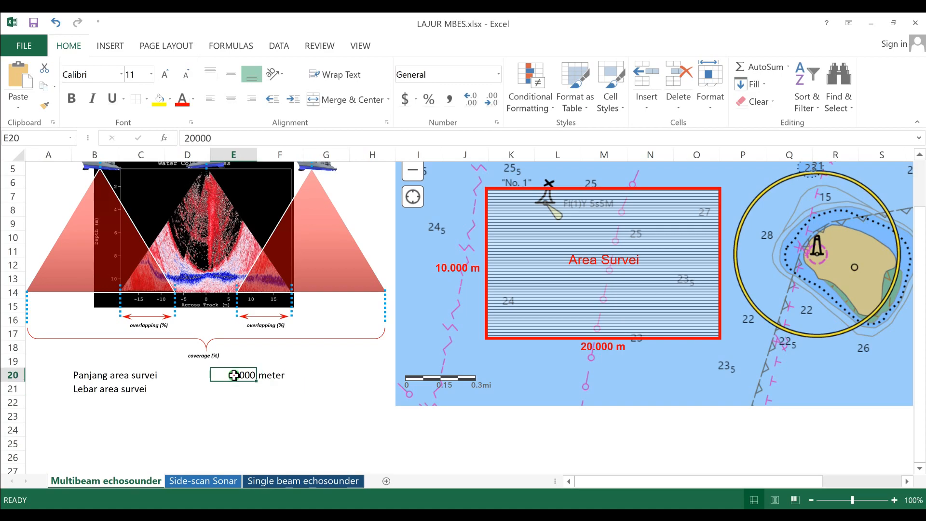
{"action": "key", "text": "ctrl+shift+Down"}
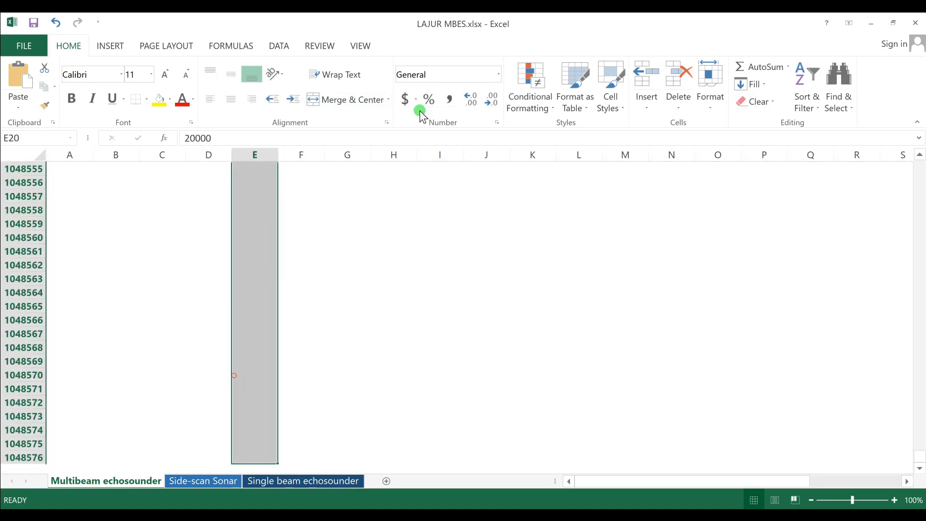
{"action": "left_click", "coordinate": [426, 102]}
{"action": "left_click", "coordinate": [492, 101]}
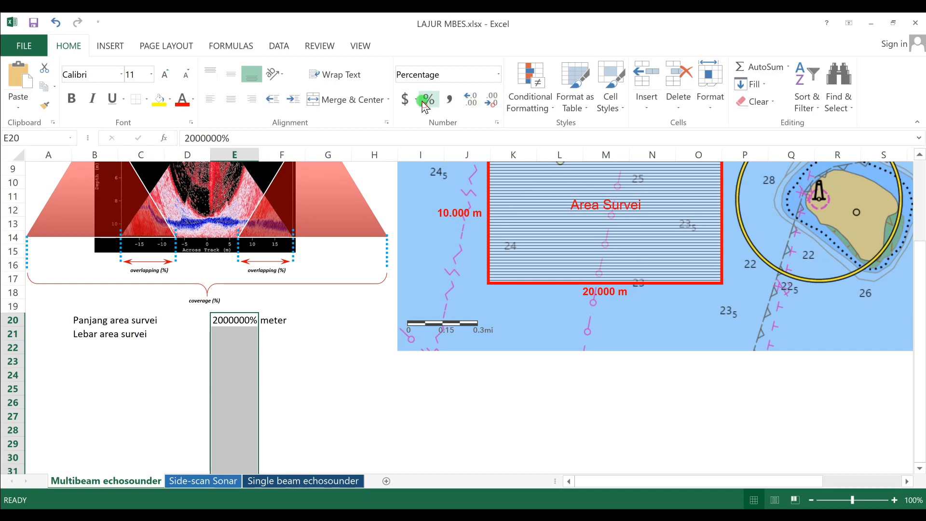
{"action": "left_click", "coordinate": [447, 101]}
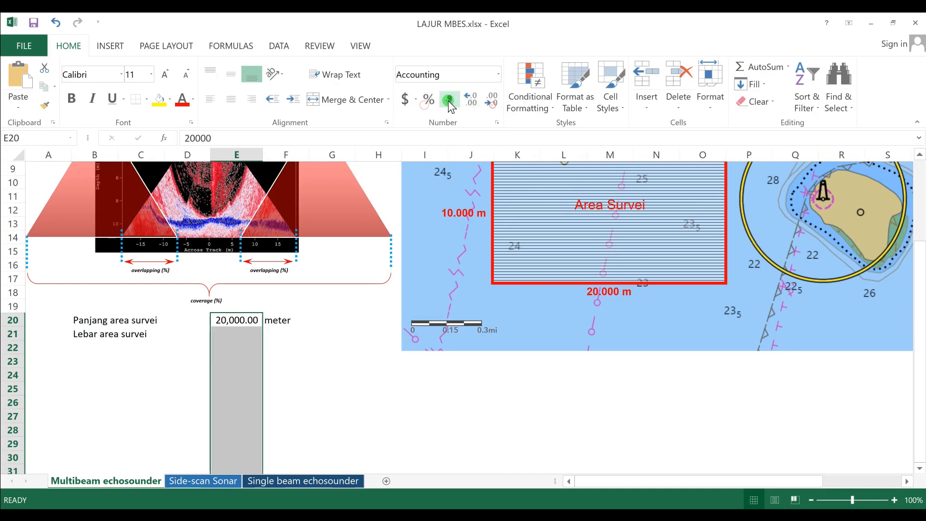
{"action": "left_click", "coordinate": [491, 102]}
{"action": "left_click", "coordinate": [490, 101]}
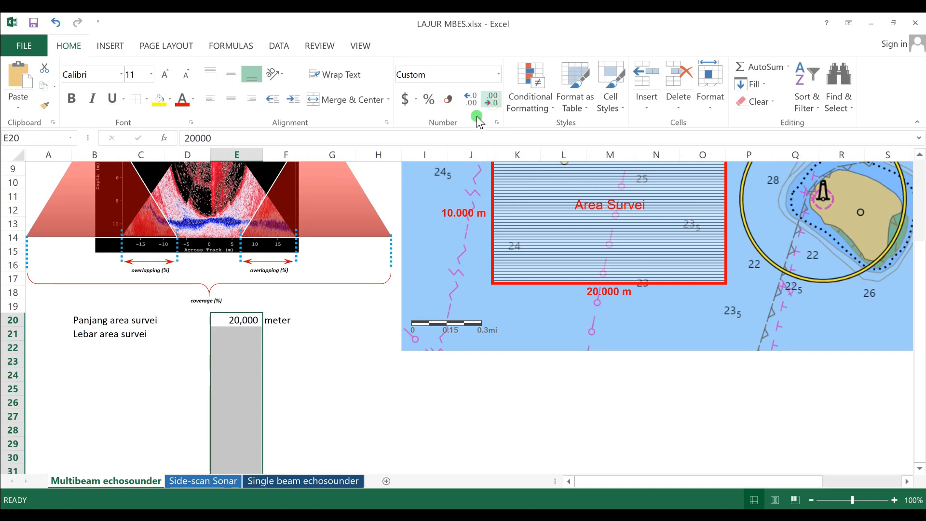
{"action": "left_click", "coordinate": [276, 389]}
Enter the survey area width 10000 in E21 with the unit "meter" in F21
{"action": "left_click", "coordinate": [221, 334]}
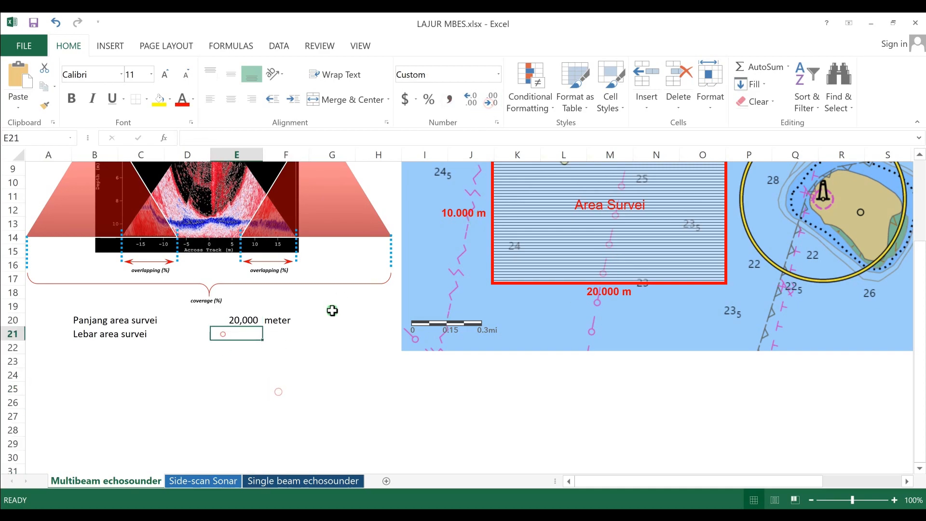
{"action": "type", "text": "10000"}
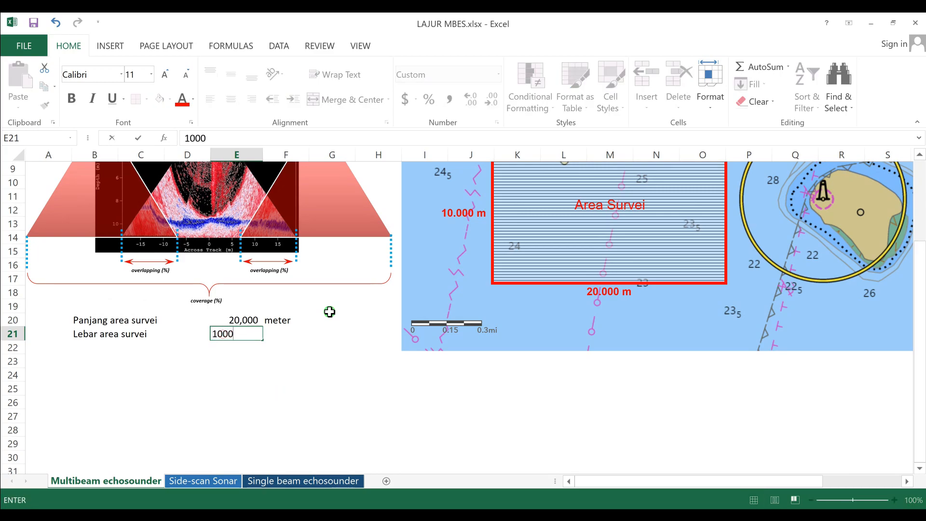
{"action": "key", "text": "ctrl+Return"}
{"action": "key", "text": "Return"}
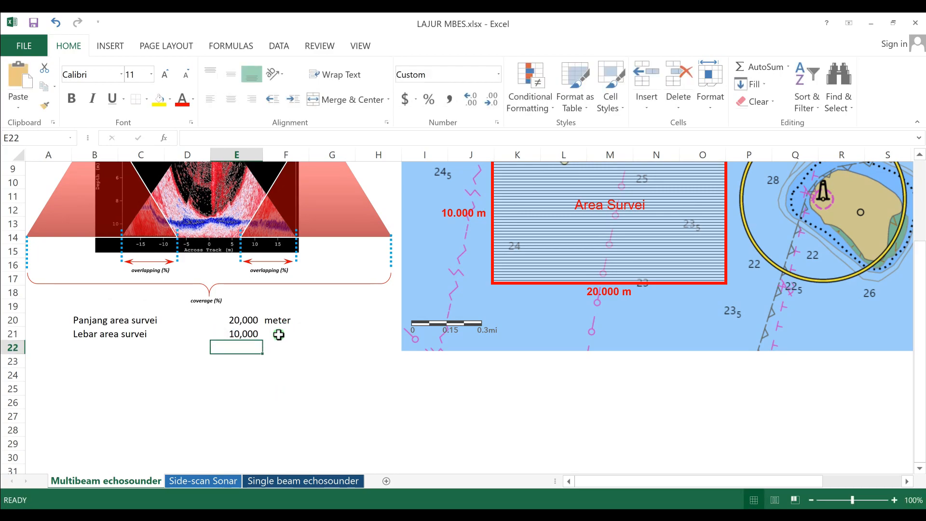
{"action": "left_click", "coordinate": [279, 334]}
{"action": "type", "text": "meter"}
{"action": "key", "text": "ctrl+Return"}
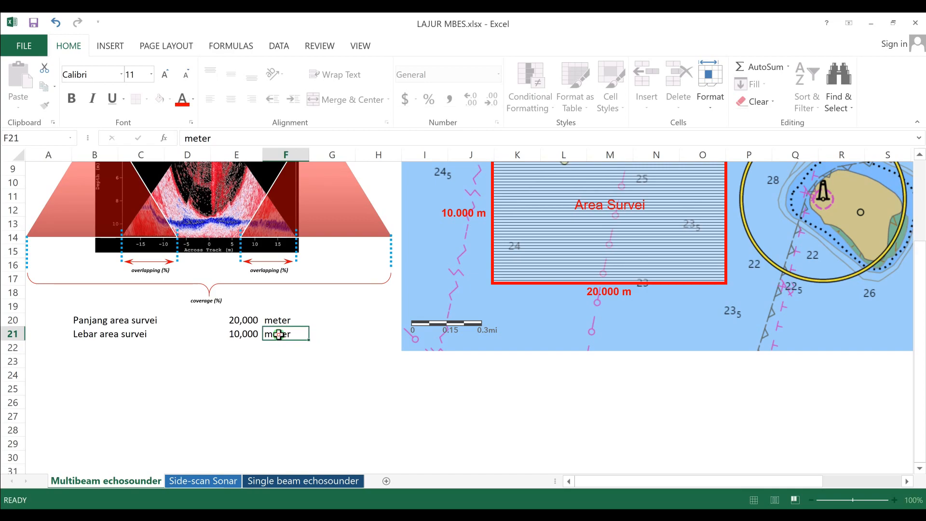
{"action": "key", "text": "Return"}
Make the length and width values in E20:E21 bold and red
{"action": "left_click_drag", "start_coordinate": [233, 318], "coordinate": [234, 337]}
{"action": "left_click", "coordinate": [179, 107]}
{"action": "left_click", "coordinate": [71, 99]}
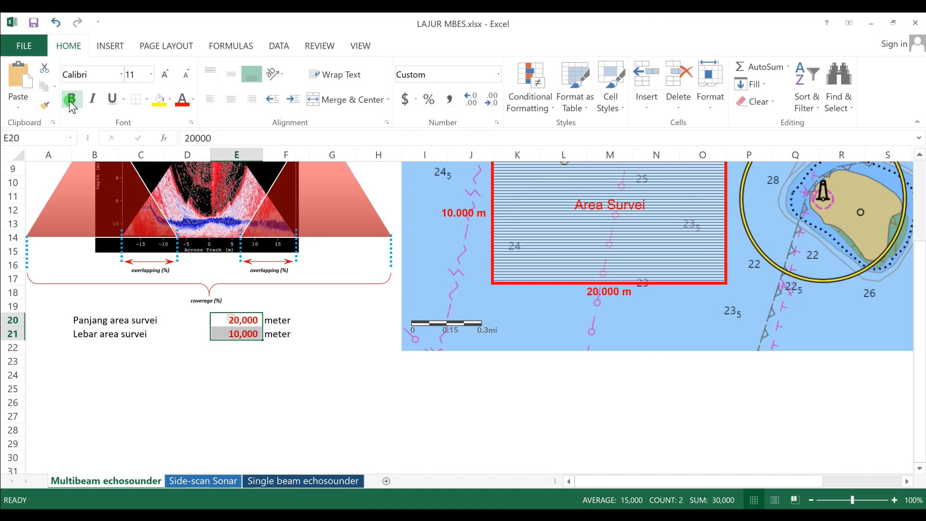
{"action": "left_click", "coordinate": [332, 347]}
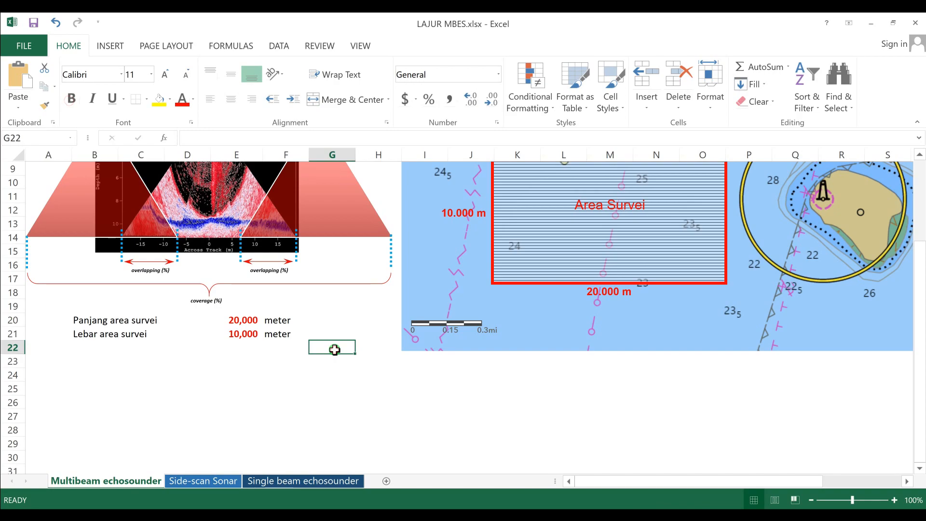
{"action": "left_click", "coordinate": [252, 323]}
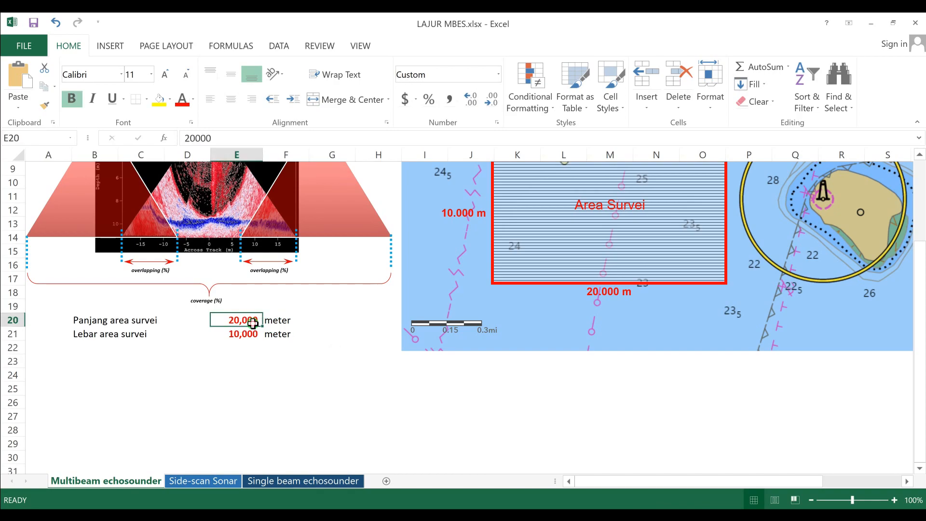
{"action": "left_click", "coordinate": [920, 319]}
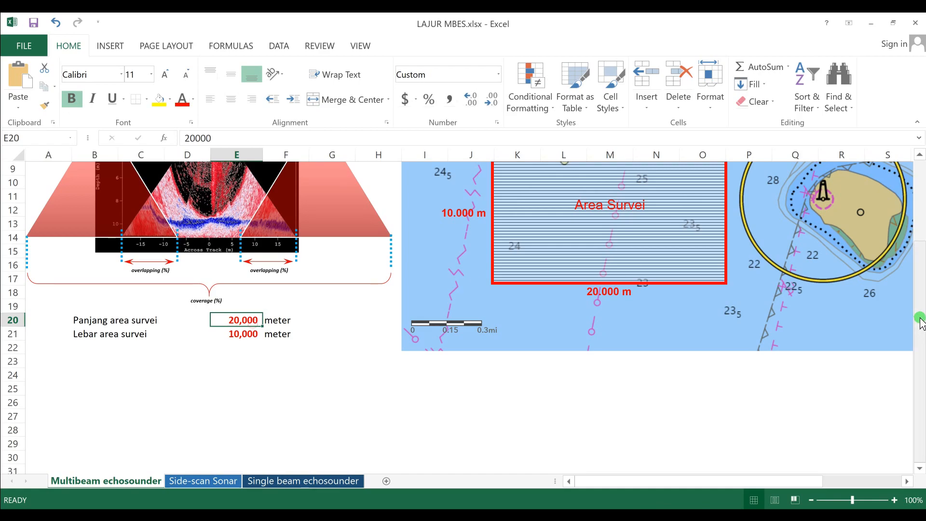
{"action": "left_click_drag", "start_coordinate": [920, 319], "coordinate": [921, 270]}
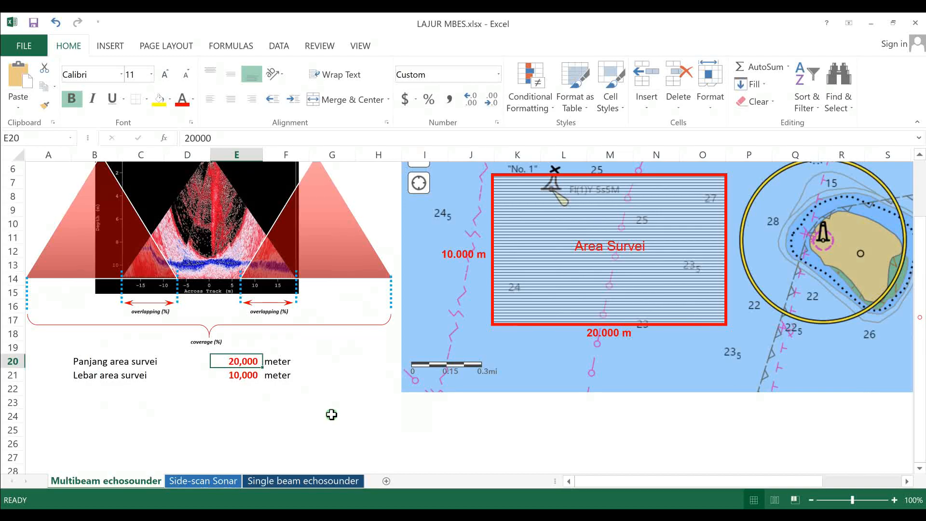
{"action": "left_click", "coordinate": [290, 402]}
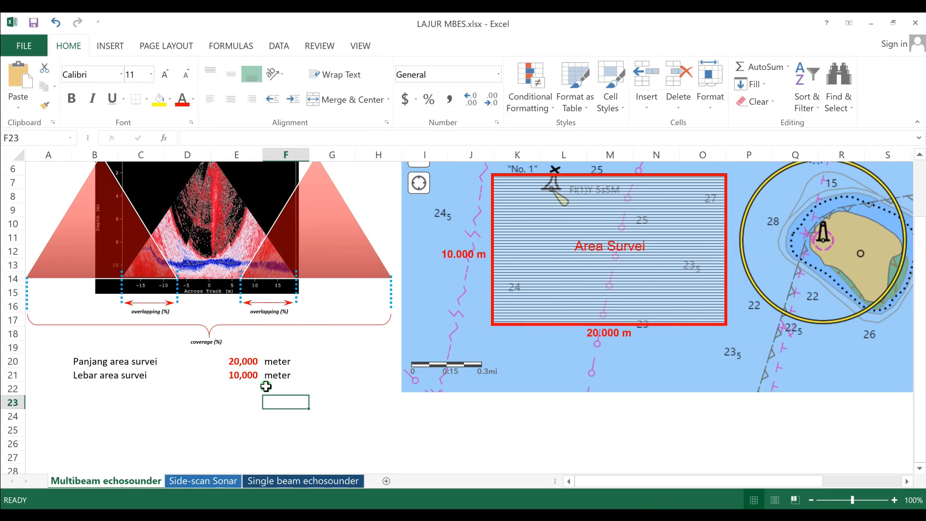
Enter the label "Lama hari kerja/hari" in B23, below the survey area dimensions
{"action": "left_click", "coordinate": [101, 399]}
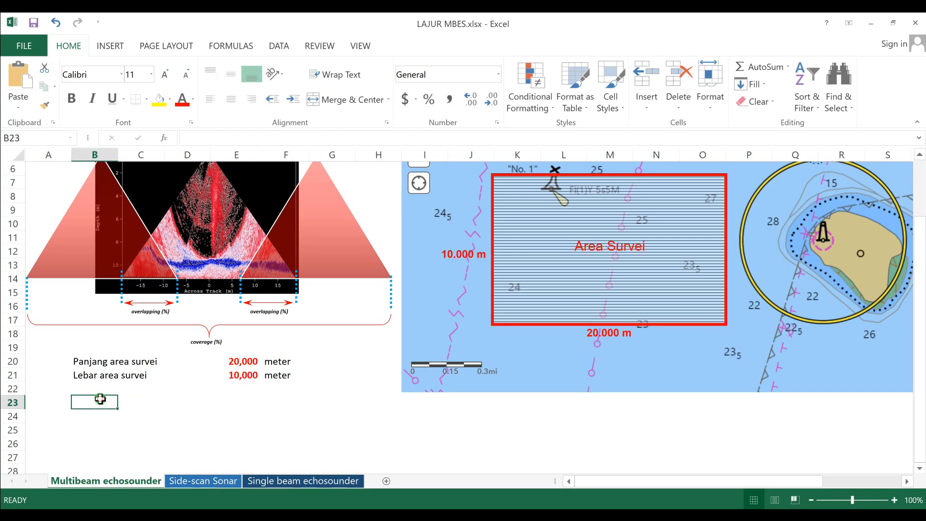
{"action": "type", "text": "Lama"}
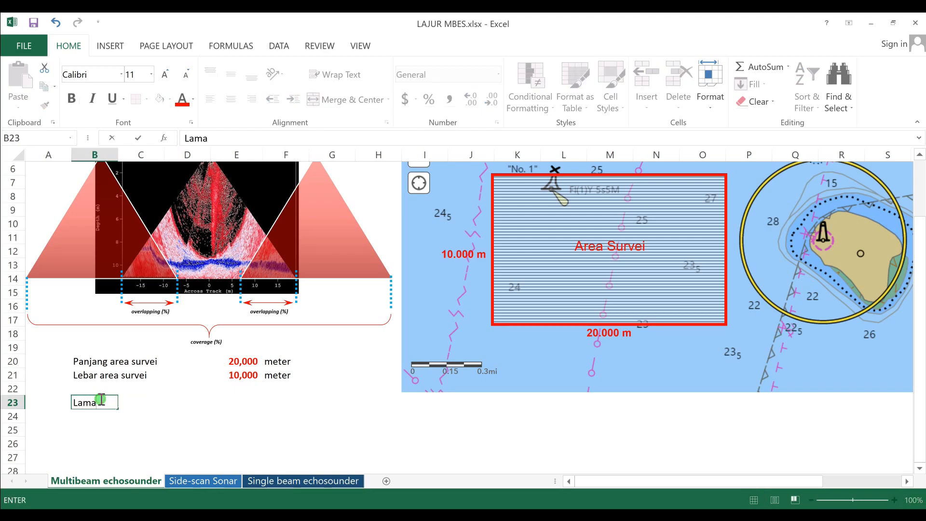
{"action": "type", "text": " hari kerja"}
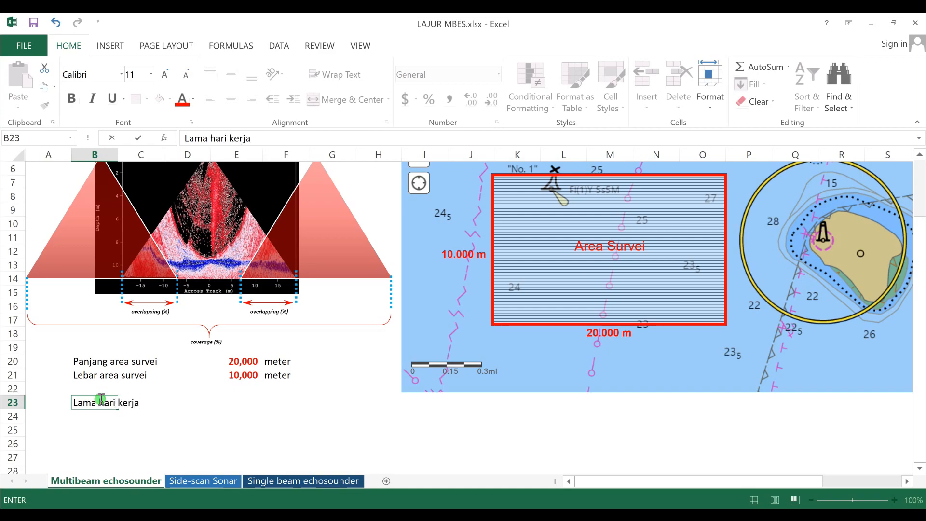
{"action": "type", "text": "/hari"}
{"action": "key", "text": "Return"}
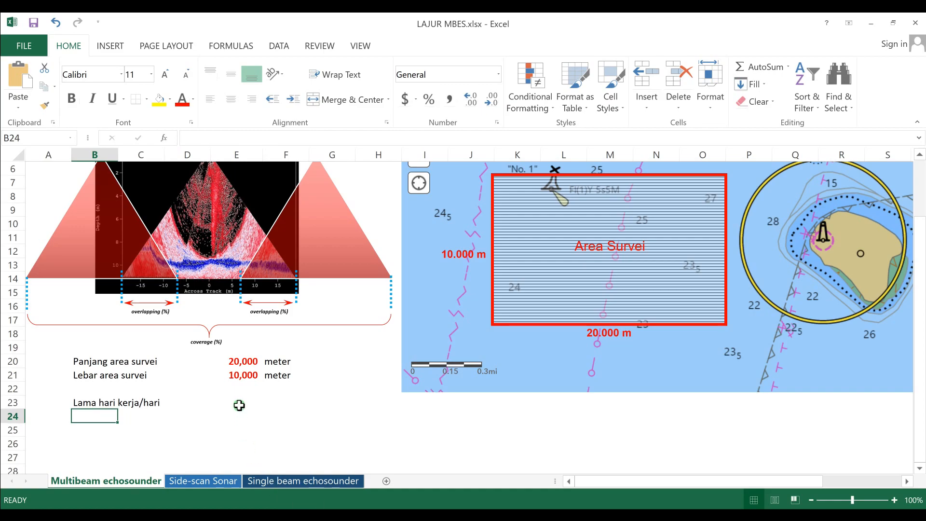
Enter the daily working hours value 8 in E23 with the unit "jam/hari" in F23
{"action": "left_click", "coordinate": [239, 405]}
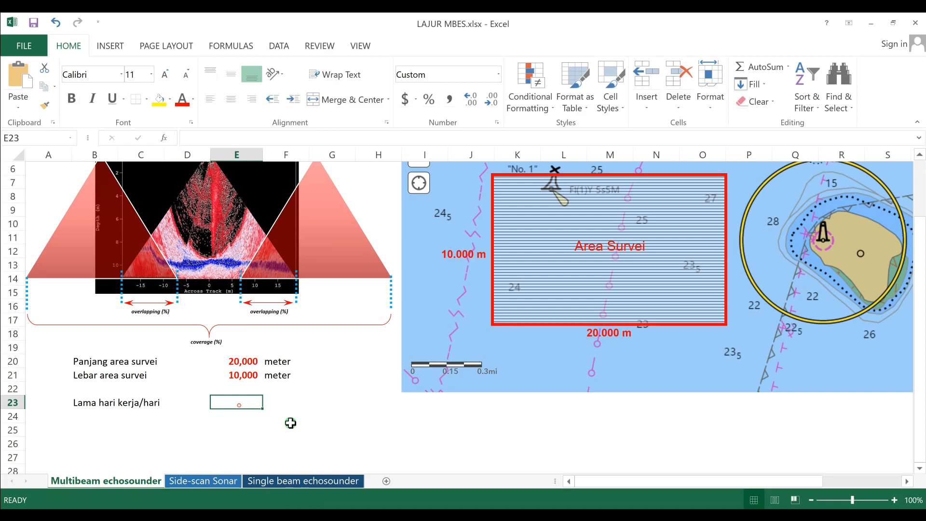
{"action": "left_click", "coordinate": [275, 404]}
{"action": "type", "text": "jam/hari"}
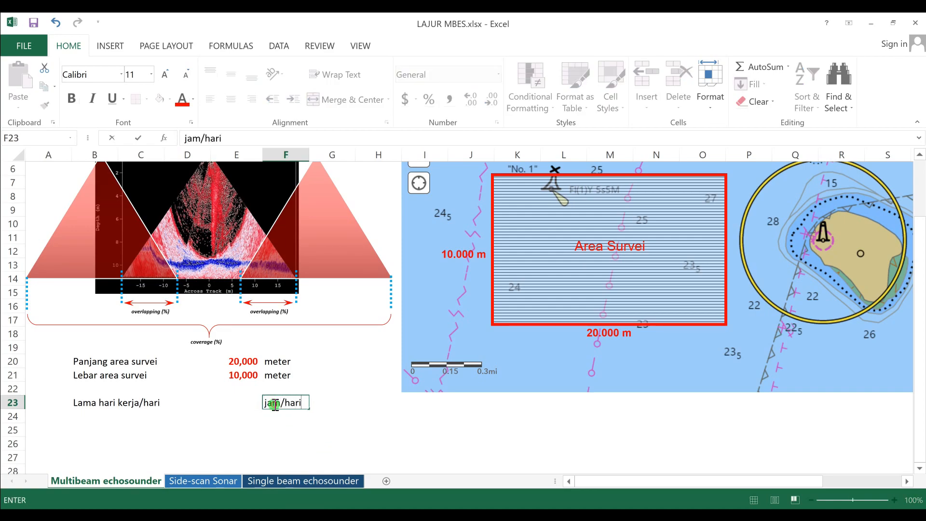
{"action": "key", "text": "Return"}
{"action": "left_click", "coordinate": [236, 403]}
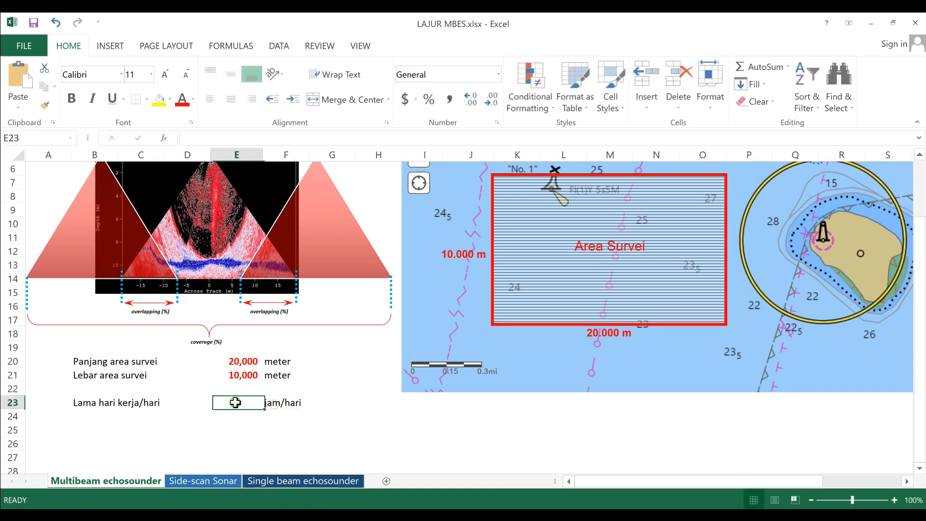
{"action": "type", "text": "8"}
{"action": "key", "text": "Return"}
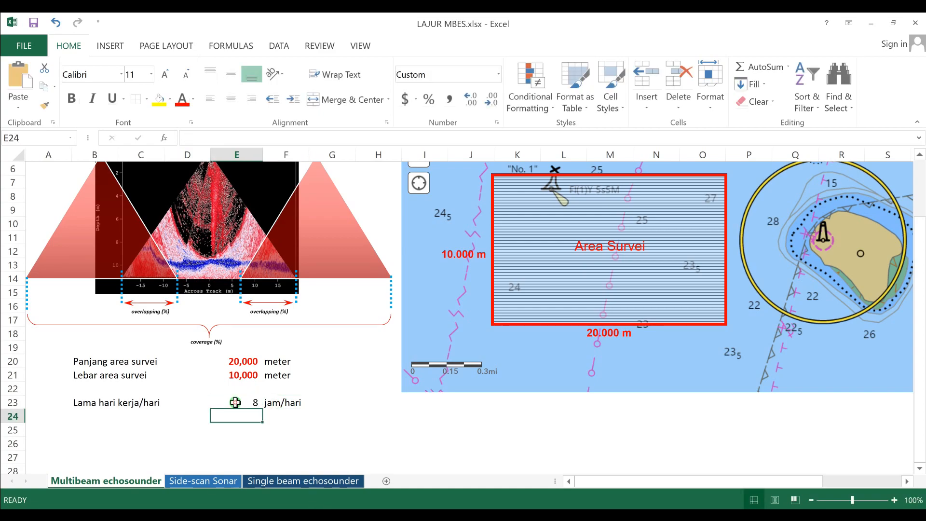
Make the working hours value in E23 bold and red
{"action": "left_click", "coordinate": [248, 401]}
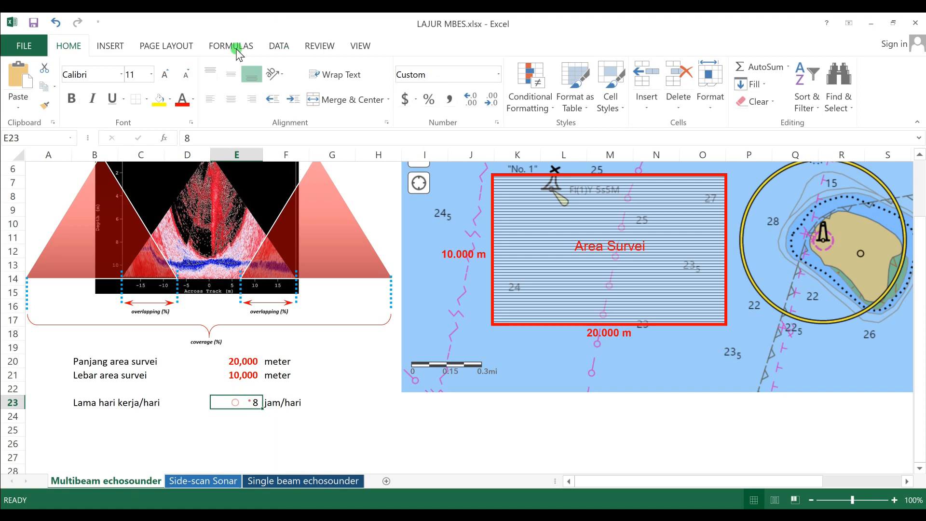
{"action": "left_click", "coordinate": [87, 106]}
{"action": "left_click", "coordinate": [71, 99]}
{"action": "left_click", "coordinate": [356, 428]}
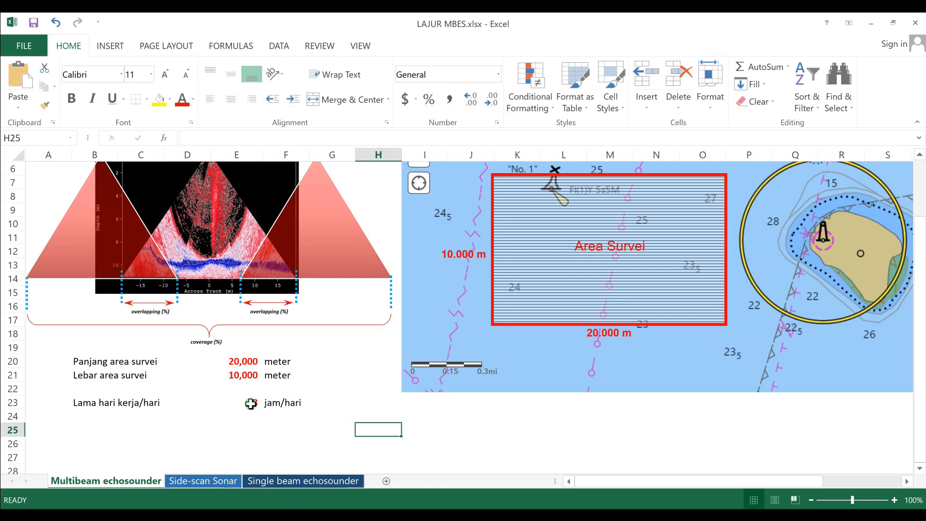
Try 7 as the daily working hours in E23 and restore the value to 8
{"action": "left_click", "coordinate": [251, 403]}
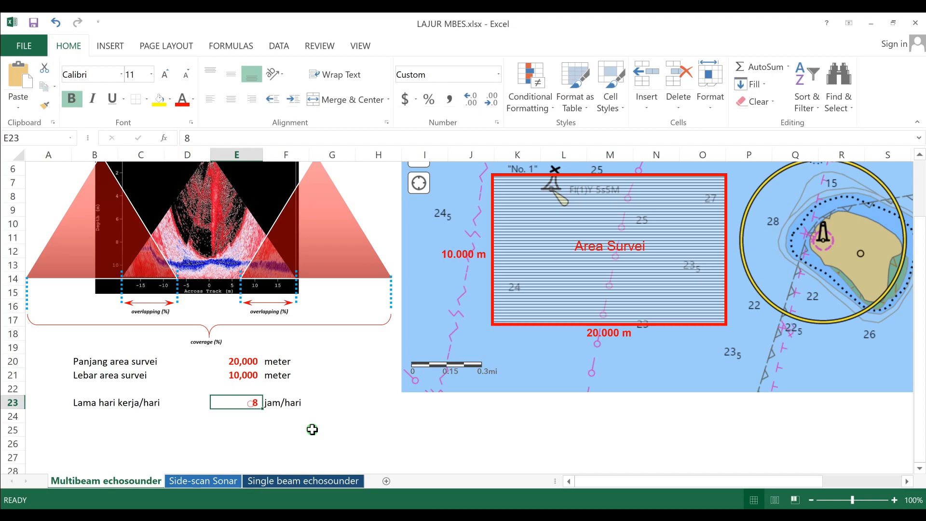
{"action": "type", "text": "7"}
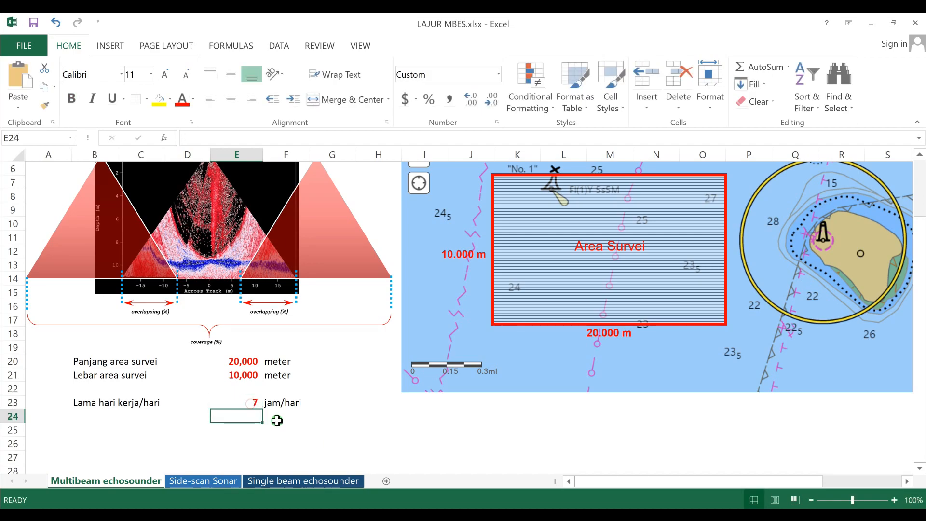
{"action": "left_click", "coordinate": [250, 404]}
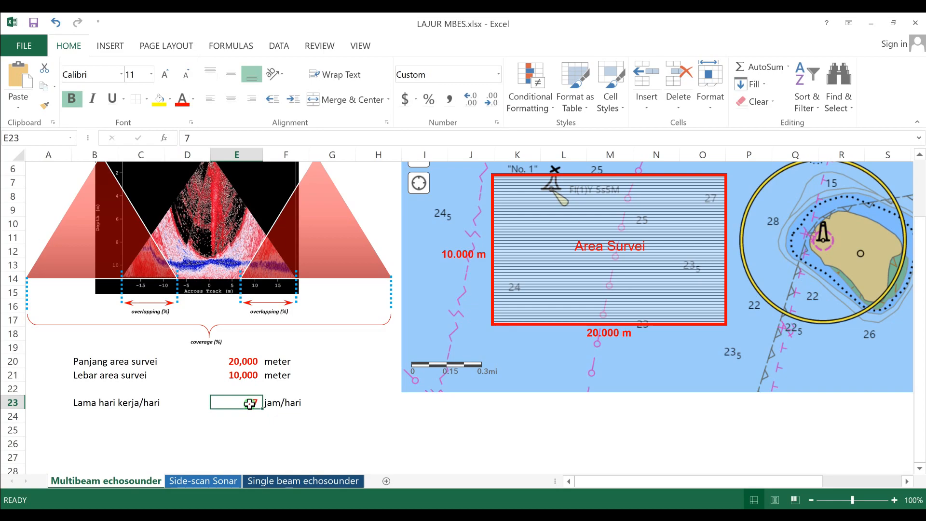
{"action": "type", "text": "8"}
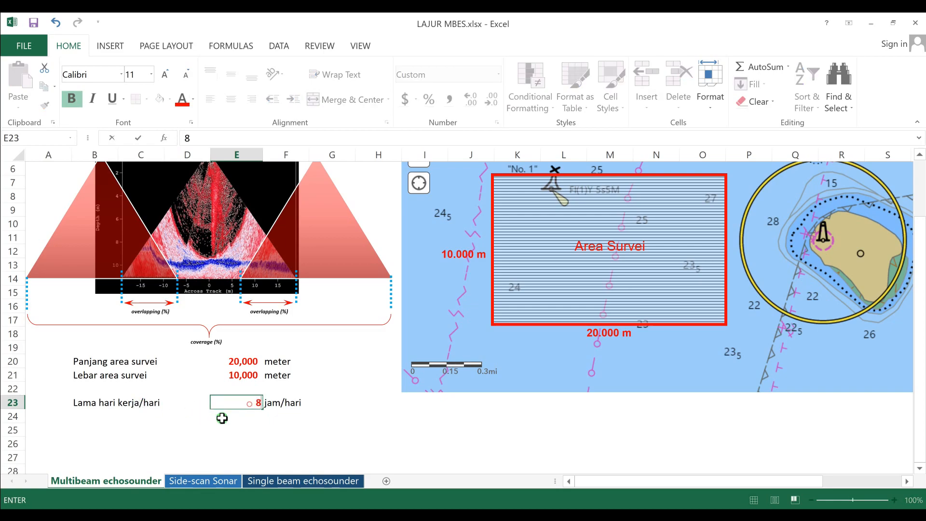
{"action": "left_click", "coordinate": [222, 417]}
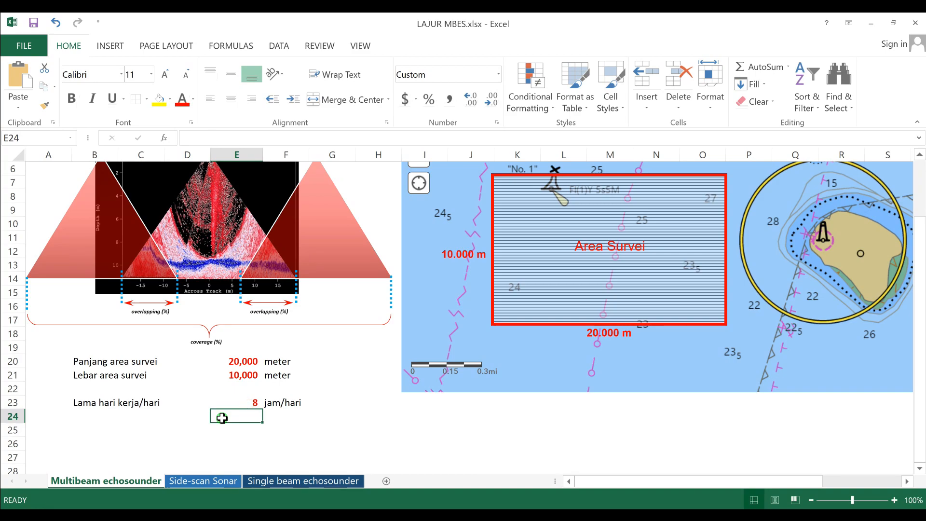
Add the survey boat speed in row 24: label "Kecepatan perahu survei" in B24, value 5 in E24 and unit "knot" in F24
{"action": "left_click", "coordinate": [78, 417]}
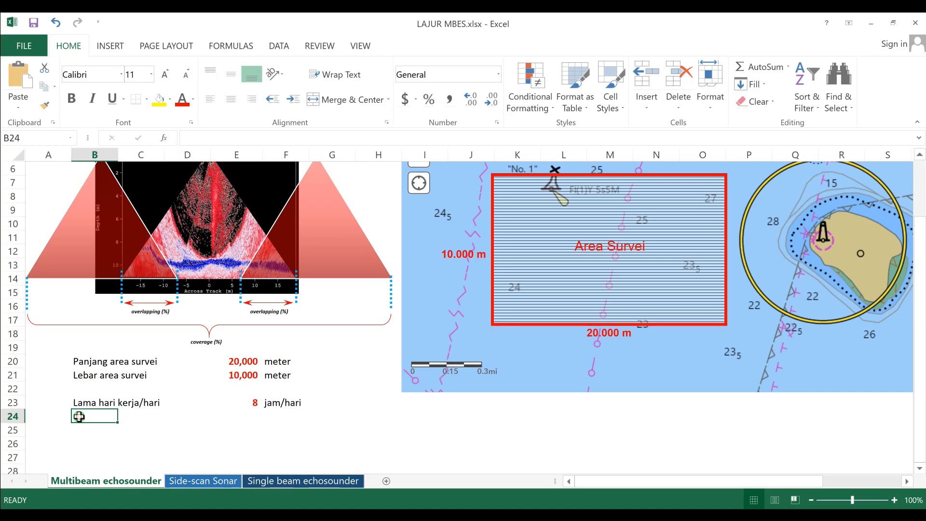
{"action": "type", "text": "Kecepatan perahu survei"}
{"action": "key", "text": "Tab"}
{"action": "key", "text": "Tab"}
{"action": "key", "text": "Tab"}
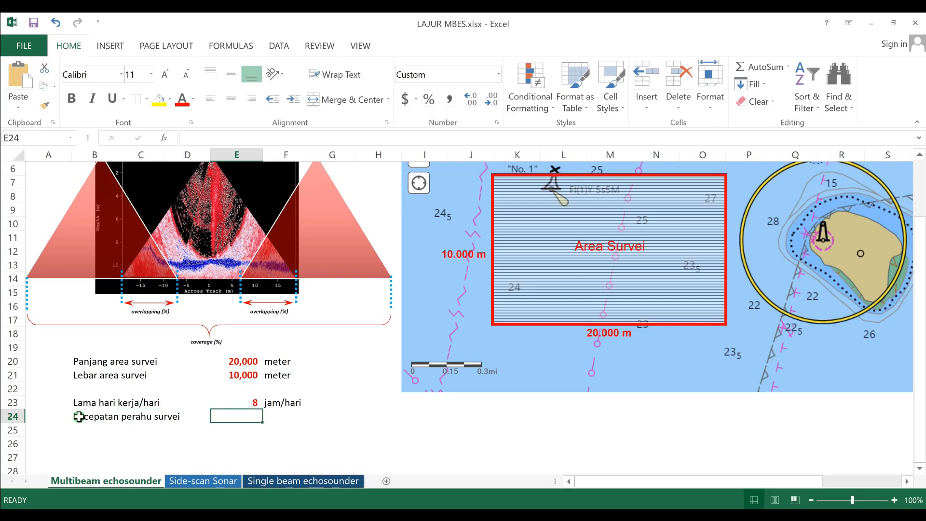
{"action": "type", "text": "5"}
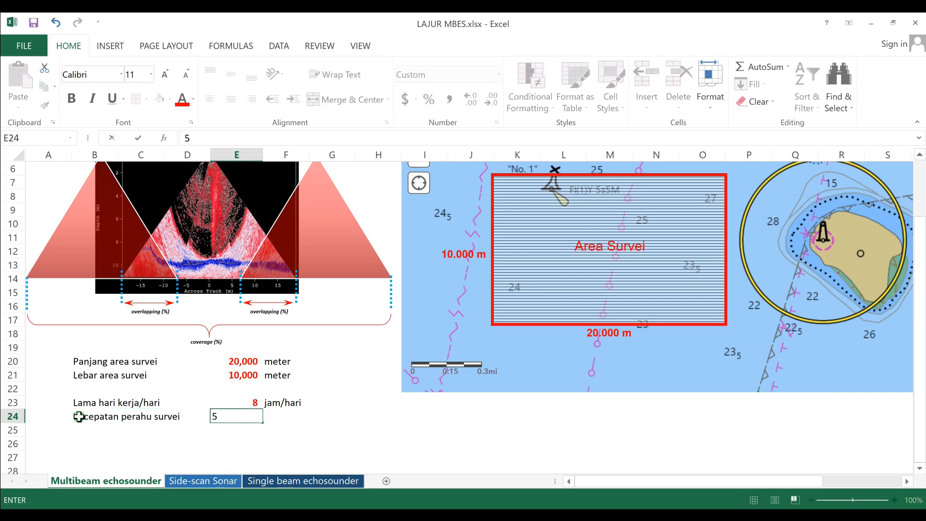
{"action": "key", "text": "Tab"}
{"action": "type", "text": "knot"}
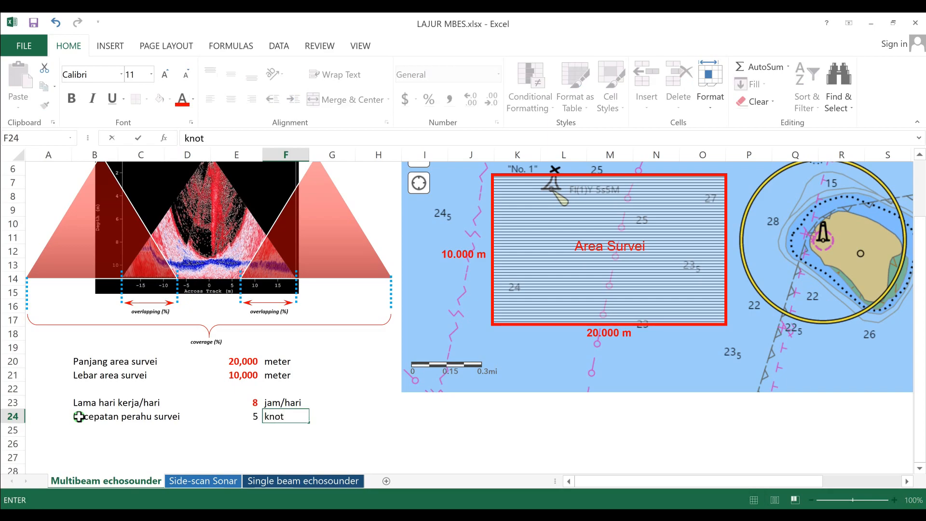
{"action": "key", "text": "Return"}
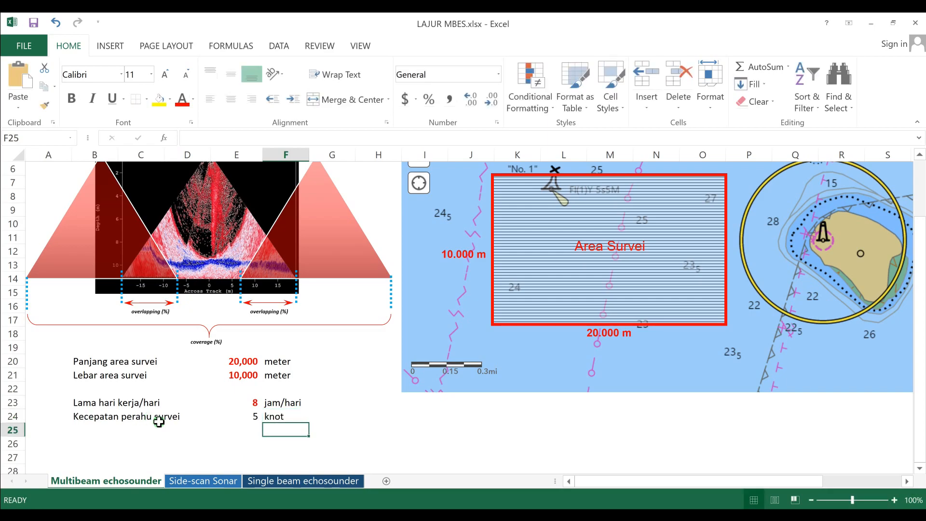
Make the boat speed value in E24 bold and red
{"action": "left_click", "coordinate": [249, 419]}
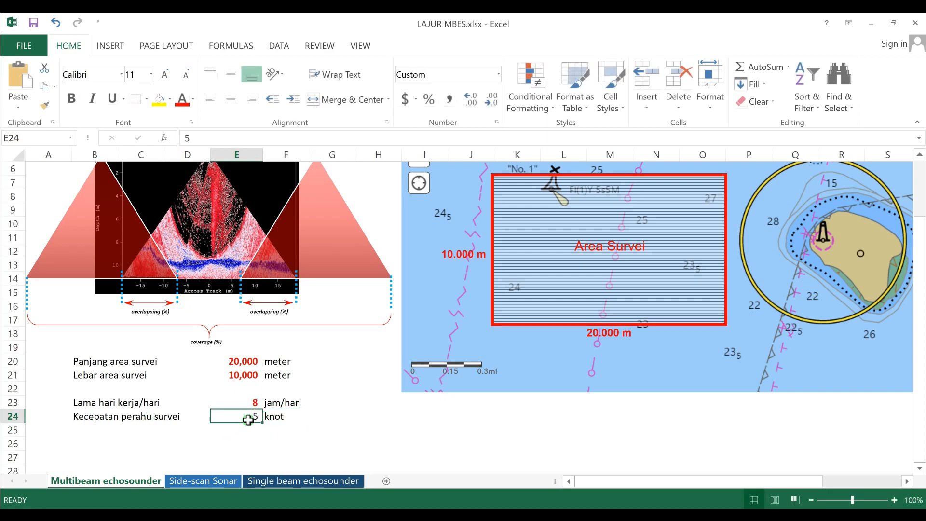
{"action": "left_click", "coordinate": [183, 99]}
{"action": "left_click", "coordinate": [71, 99]}
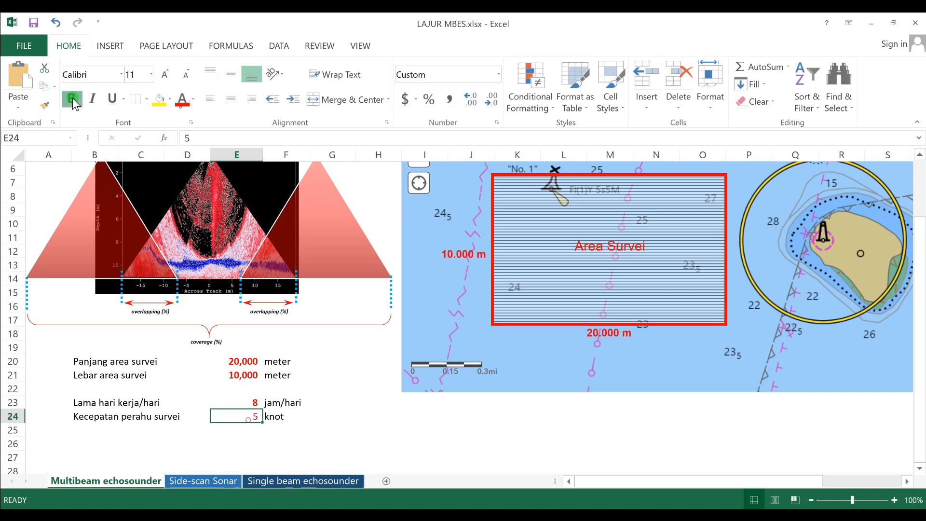
{"action": "left_click", "coordinate": [457, 441]}
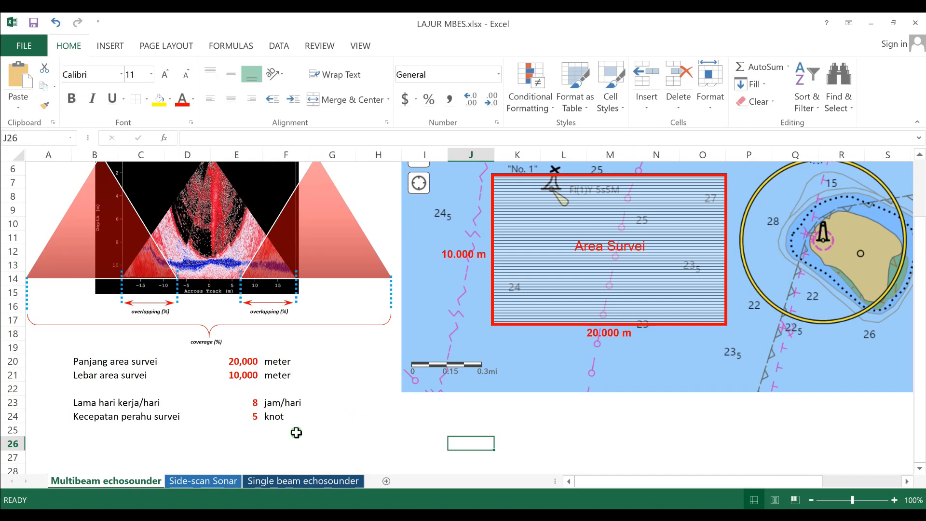
Enter the label "Spesifikasi lebar sapuan (swath) MBES:" in G23, beside the working hours row
{"action": "left_click", "coordinate": [337, 438]}
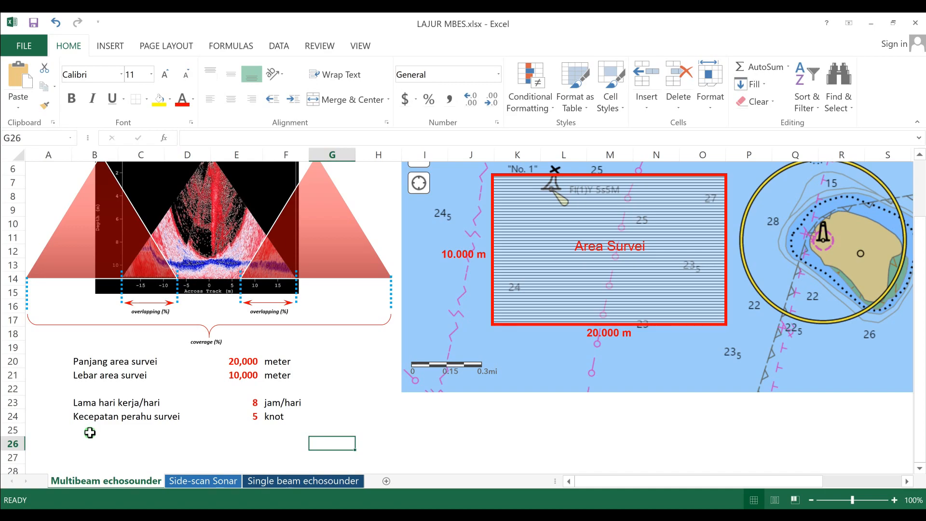
{"action": "left_click", "coordinate": [396, 406]}
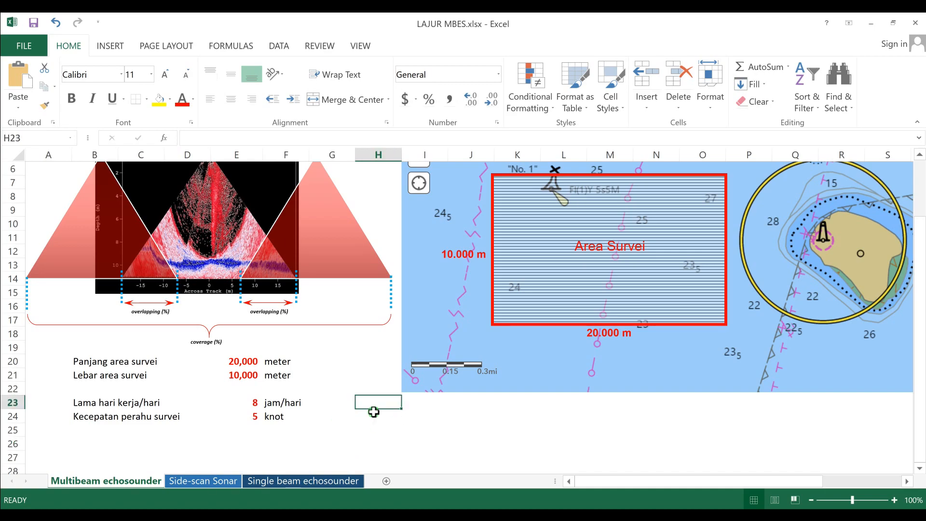
{"action": "left_click", "coordinate": [337, 406]}
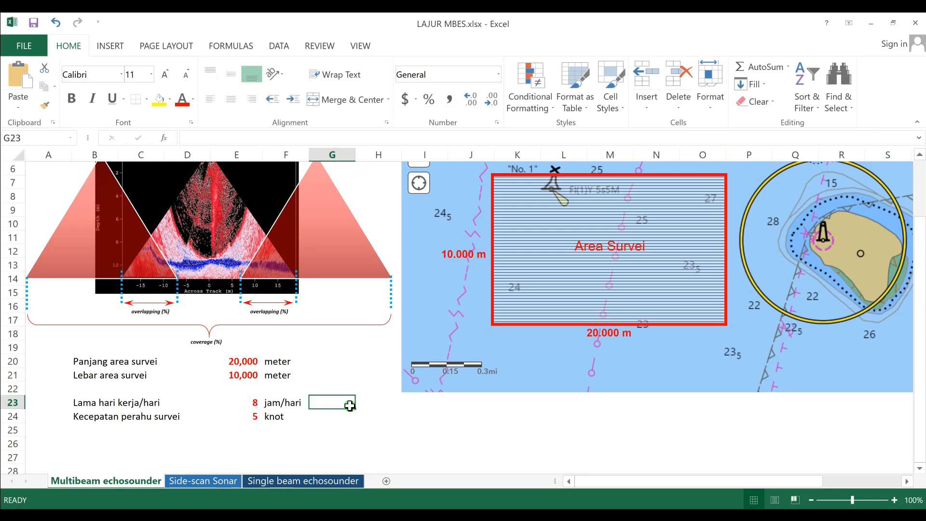
{"action": "type", "text": "Spesifik"}
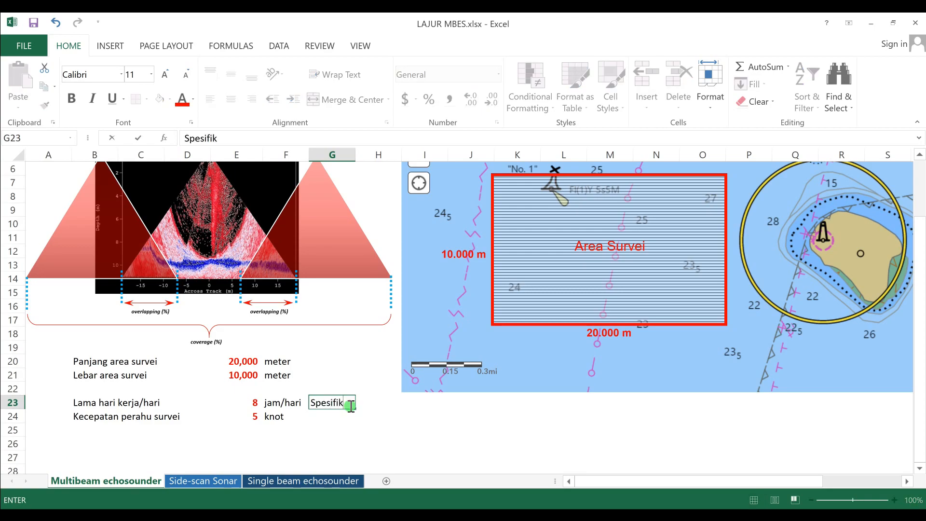
{"action": "type", "text": "asi lebar sapuan"}
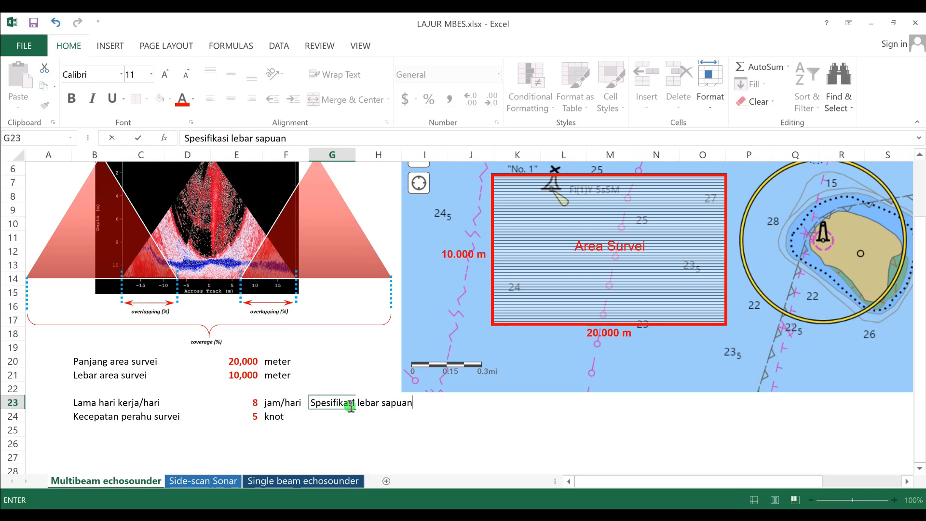
{"action": "type", "text": " (swath) MBES:"}
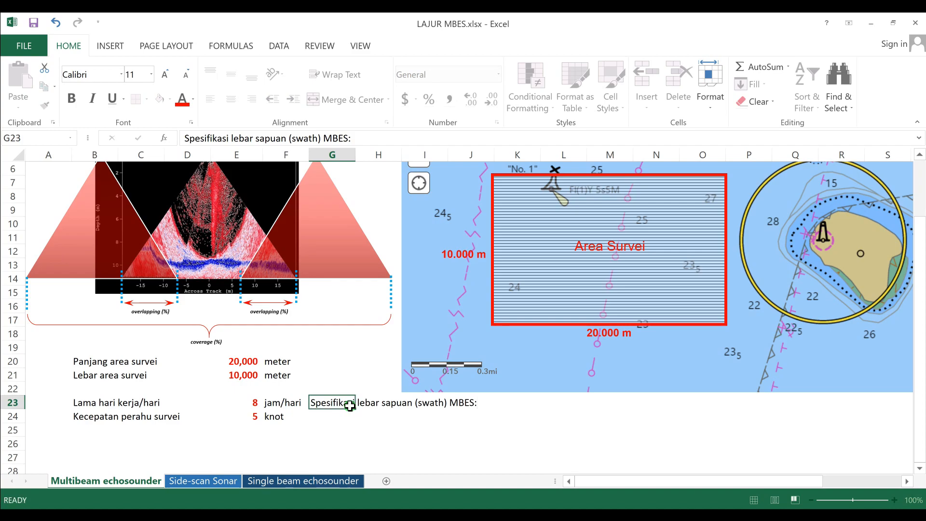
{"action": "key", "text": "Return"}
Enter the swath width factor 4 in K23 and the text "x kedalaman" in L23
{"action": "left_click", "coordinate": [382, 428]}
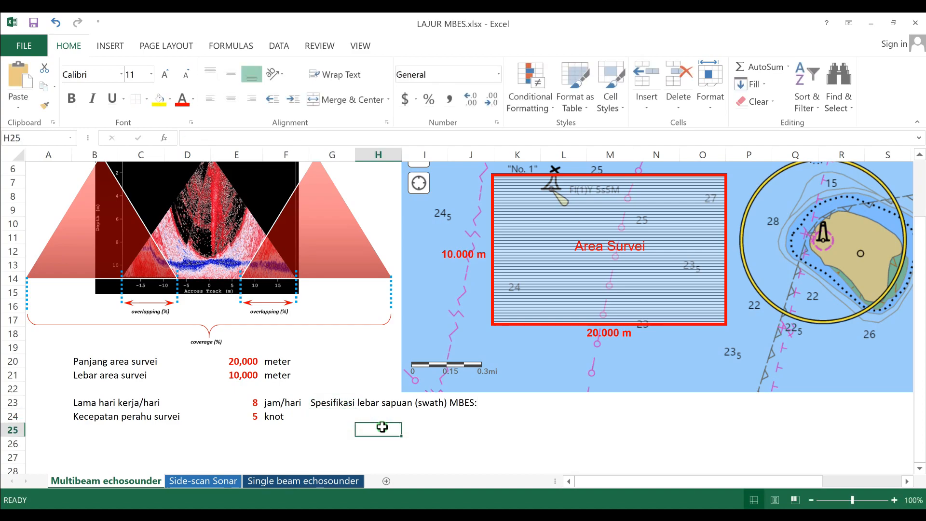
{"action": "left_click", "coordinate": [504, 404]}
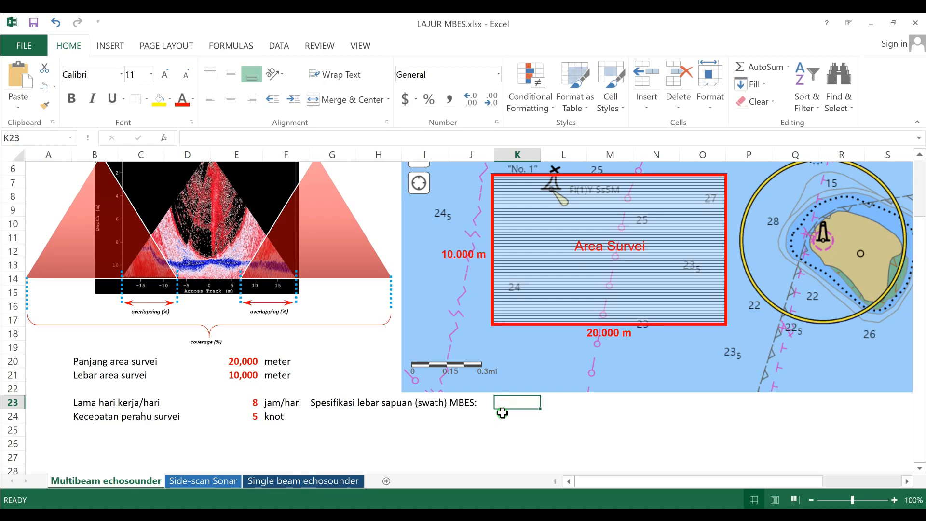
{"action": "type", "text": "4"}
{"action": "key", "text": "Return"}
{"action": "left_click", "coordinate": [560, 402]}
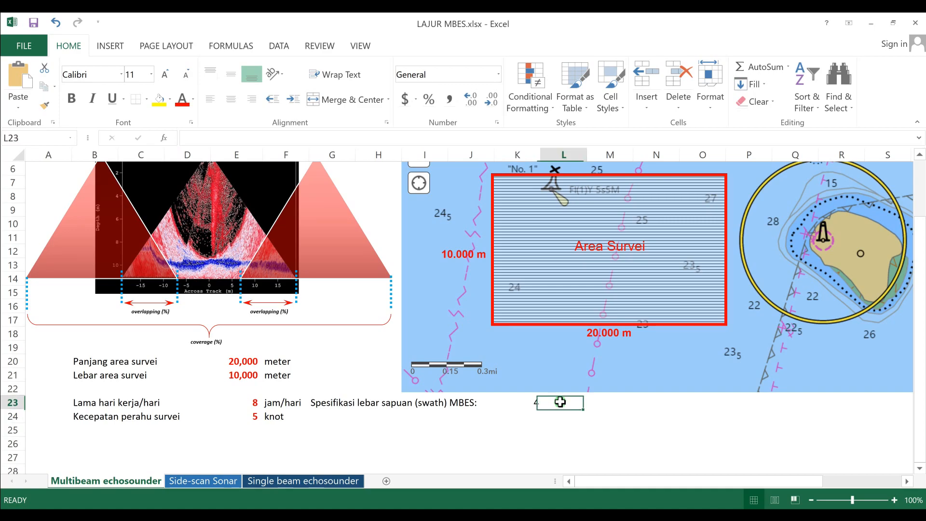
{"action": "type", "text": "x"}
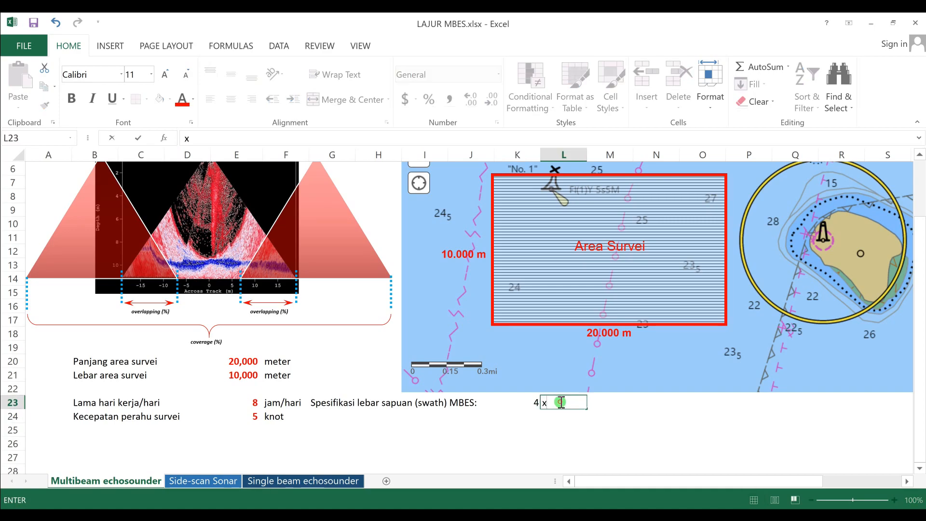
{"action": "type", "text": " kedalaman"}
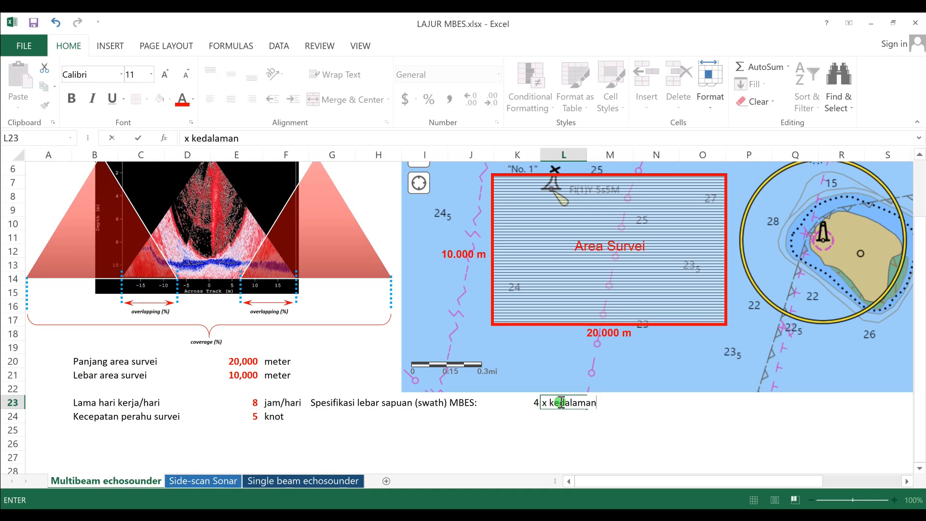
{"action": "key", "text": "Up"}
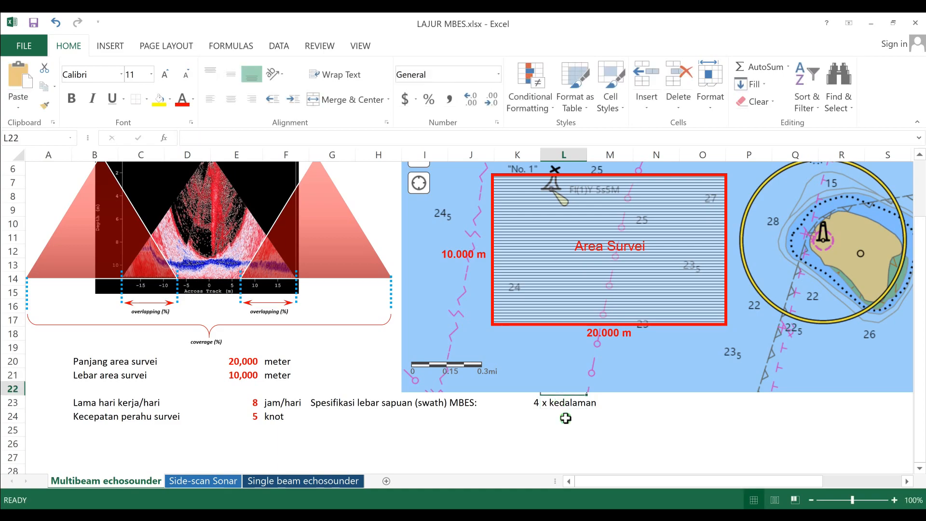
Make the swath width factor in K23 bold and red
{"action": "left_click", "coordinate": [525, 402]}
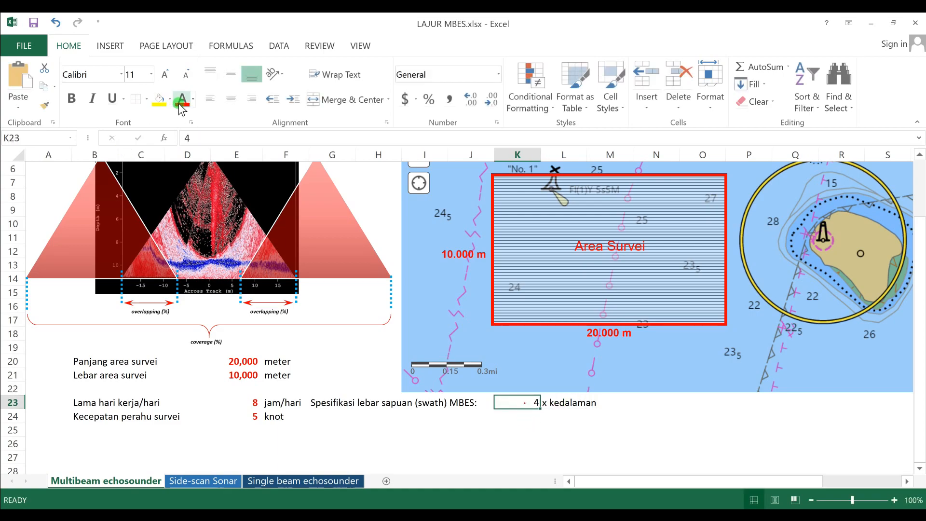
{"action": "left_click", "coordinate": [94, 100]}
{"action": "left_click", "coordinate": [74, 101]}
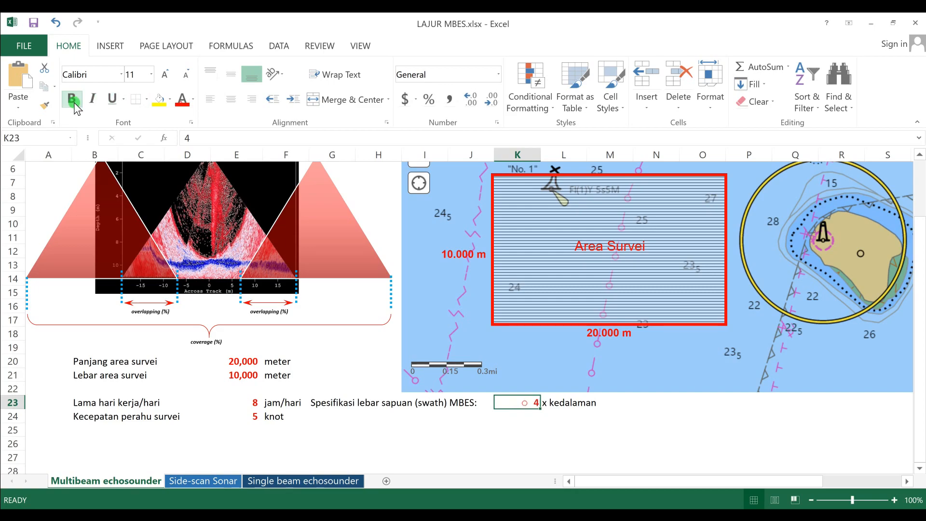
{"action": "left_click", "coordinate": [479, 429]}
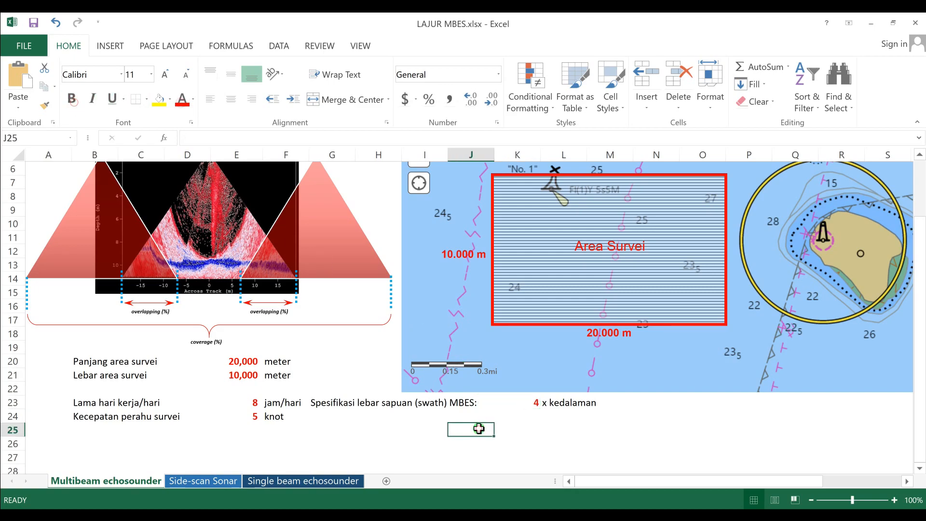
{"action": "left_click", "coordinate": [920, 469]}
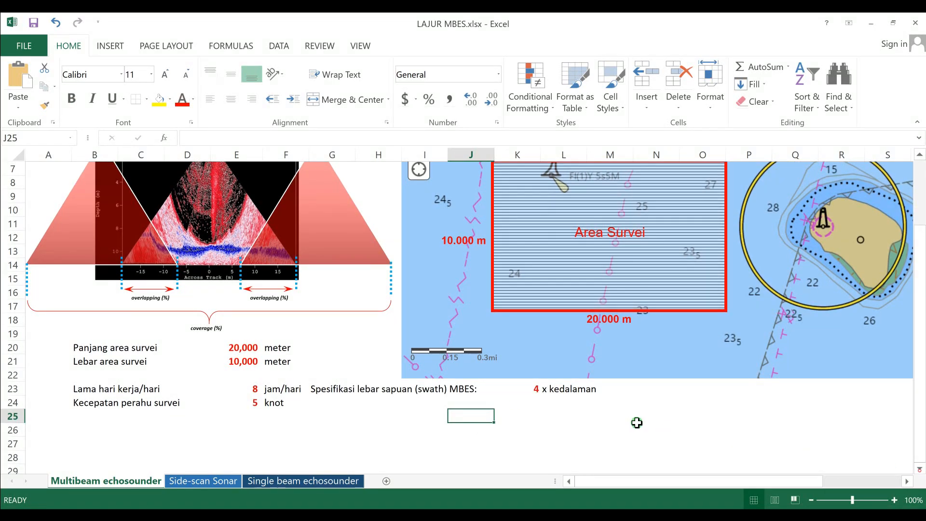
Enter the label "Kedalaman rata-rata:" in G24, below the swath width specification label
{"action": "left_click", "coordinate": [515, 390]}
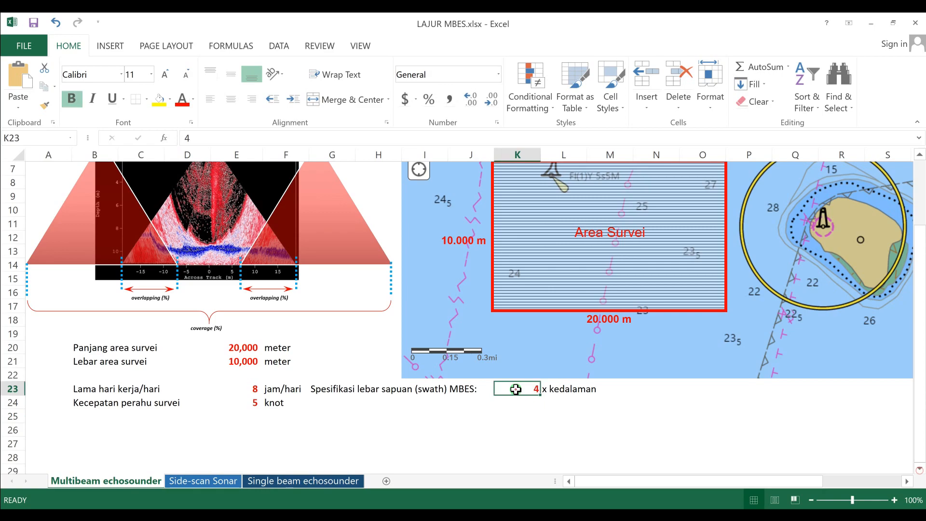
{"action": "left_click", "coordinate": [511, 426]}
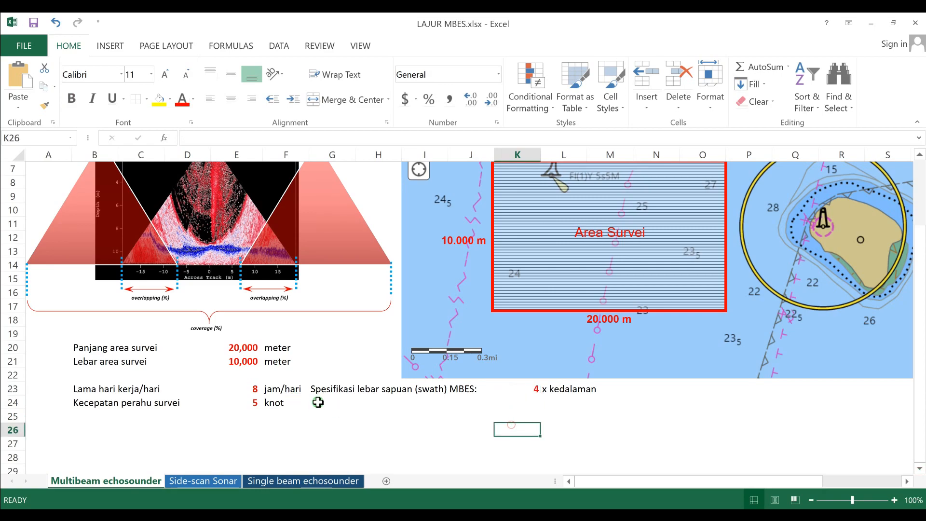
{"action": "left_click", "coordinate": [317, 401]}
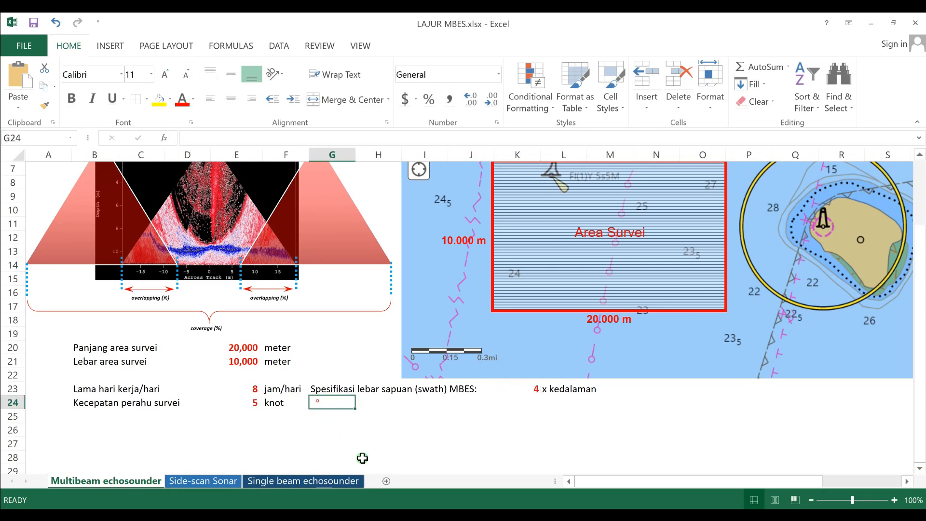
{"action": "type", "text": "Kedalaman rata"}
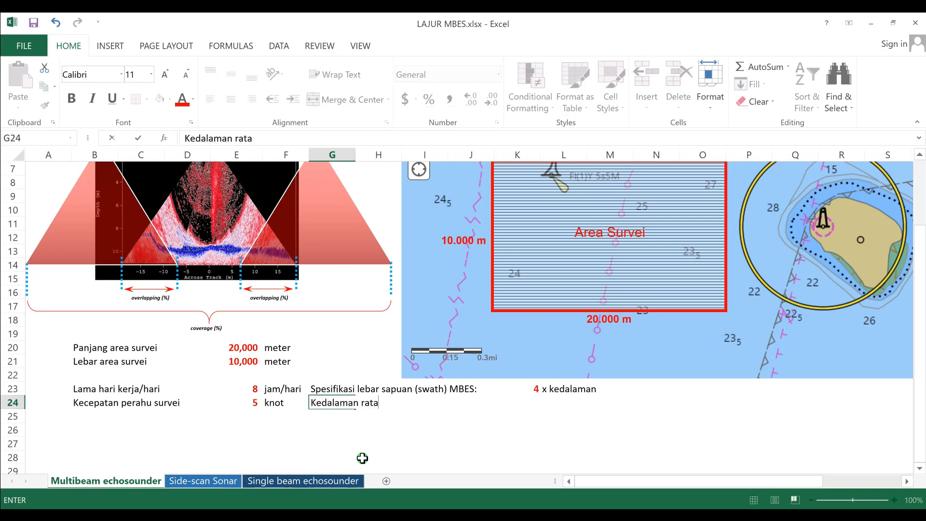
{"action": "type", "text": "-rata"}
{"action": "key", "text": "Return"}
{"action": "left_click", "coordinate": [312, 403]}
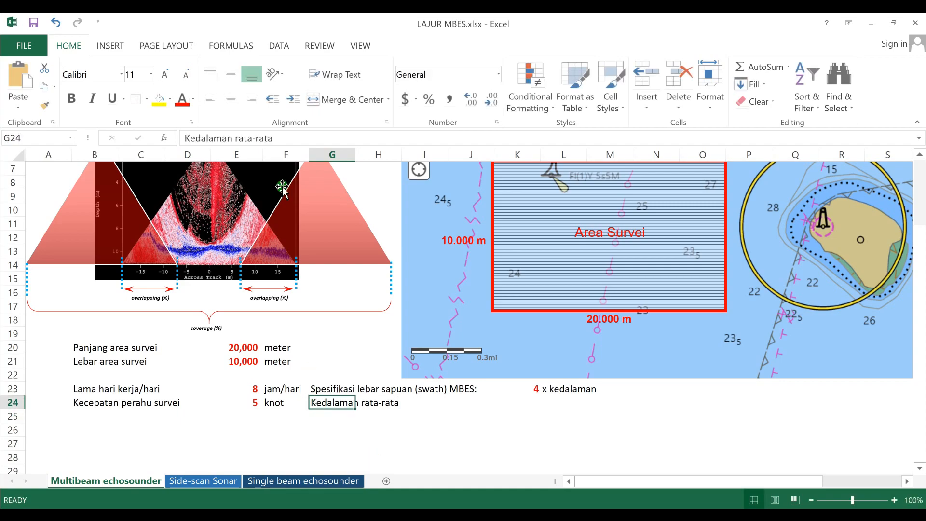
{"action": "left_click", "coordinate": [300, 138]}
{"action": "key", "text": "Return"}
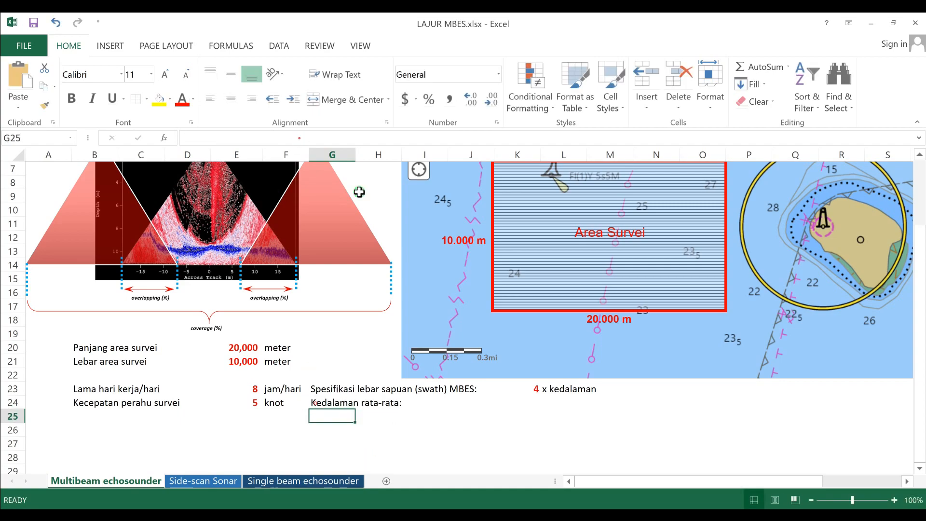
Enter the average depth 25 in K24 and its unit "meter" in L24
{"action": "left_click", "coordinate": [668, 443]}
{"action": "left_click_drag", "start_coordinate": [921, 318], "coordinate": [921, 270]}
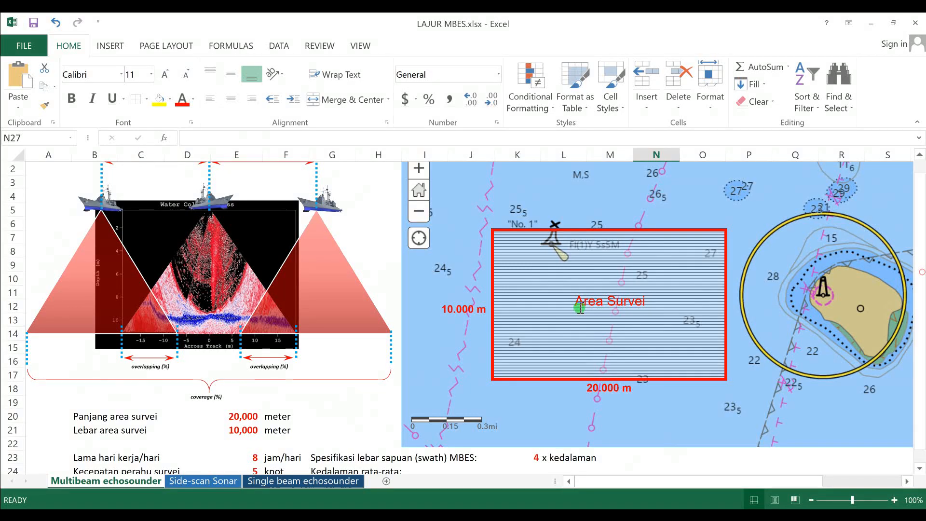
{"action": "left_click_drag", "start_coordinate": [921, 314], "coordinate": [920, 326]}
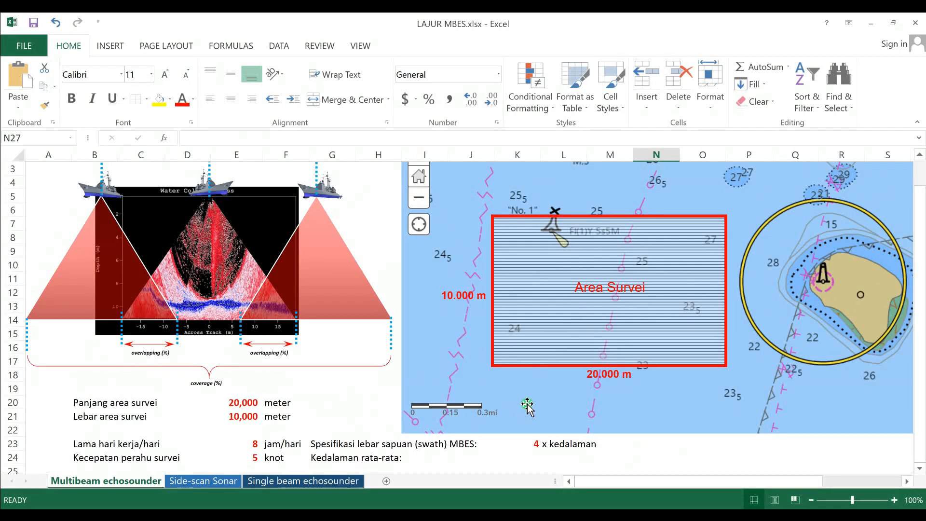
{"action": "left_click_drag", "start_coordinate": [921, 316], "coordinate": [922, 318]}
{"action": "left_click", "coordinate": [921, 468]}
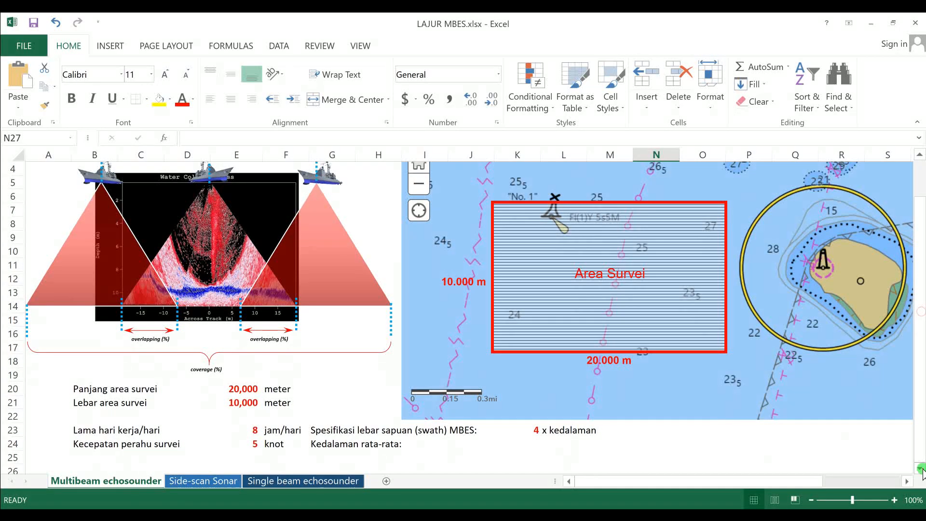
{"action": "left_click", "coordinate": [921, 469]}
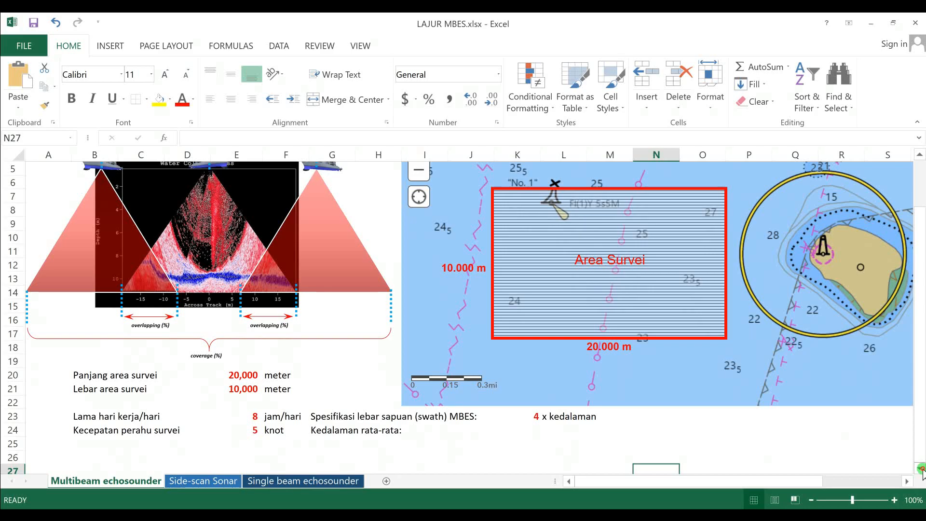
{"action": "left_click", "coordinate": [528, 430]}
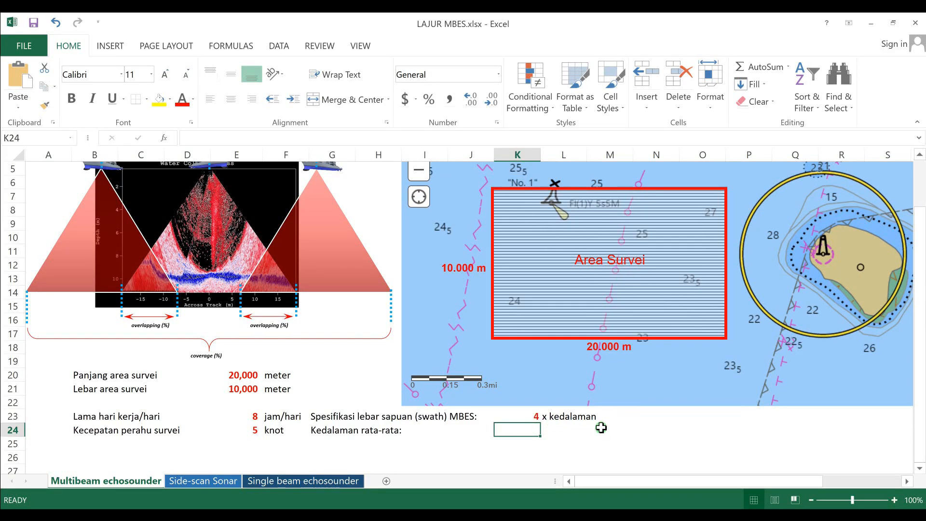
{"action": "type", "text": "25"}
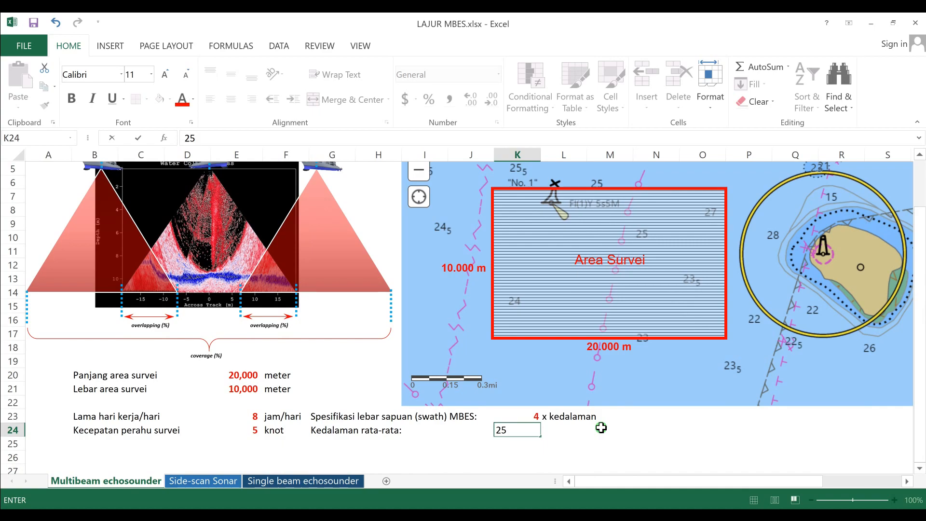
{"action": "key", "text": "Tab"}
{"action": "type", "text": "meter"}
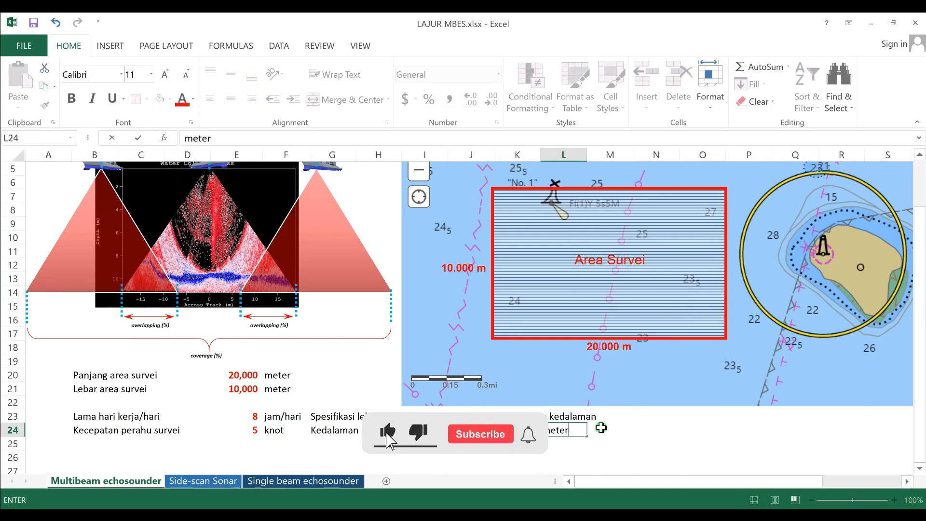
{"action": "key", "text": "Return"}
Make the average depth value in K24 bold and red
{"action": "left_click", "coordinate": [522, 430]}
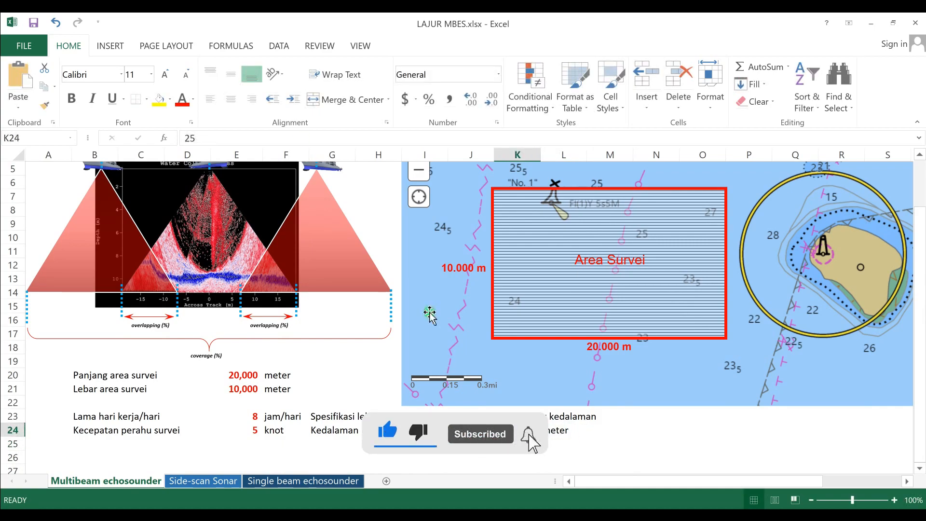
{"action": "left_click", "coordinate": [77, 104]}
{"action": "left_click", "coordinate": [919, 468]}
{"action": "left_click", "coordinate": [731, 445]}
{"action": "left_click", "coordinate": [815, 442]}
{"action": "left_click_drag", "start_coordinate": [785, 480], "coordinate": [779, 481]}
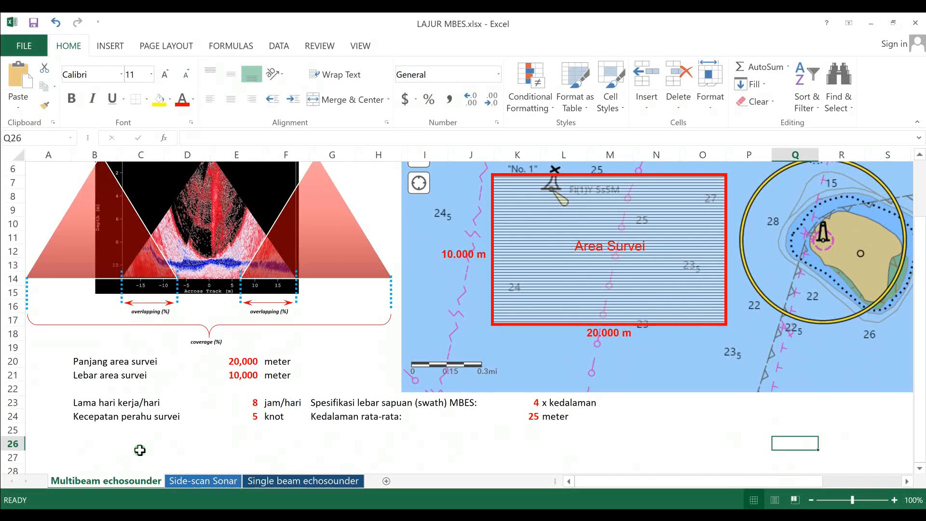
Enter the label "Spasi lajur survei utama" in B26, leaving a blank row below the boat speed
{"action": "left_click", "coordinate": [85, 440]}
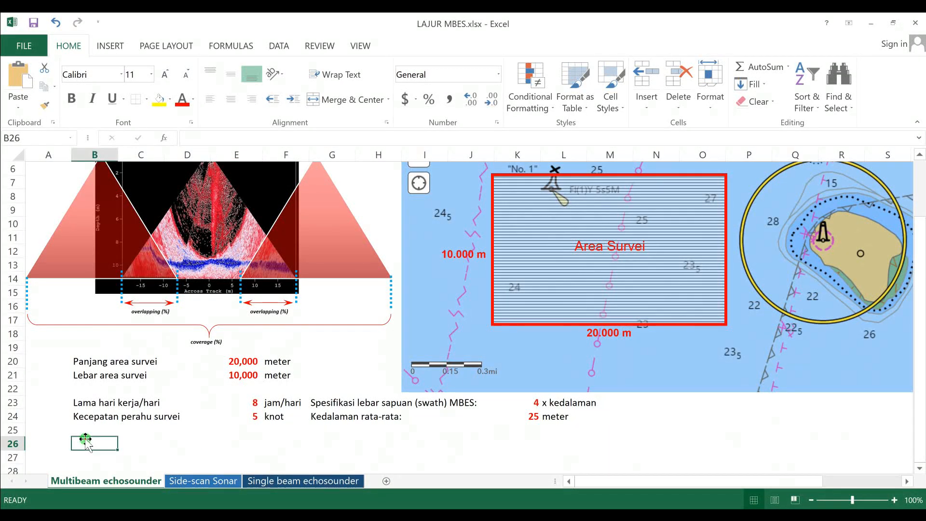
{"action": "type", "text": "Spasi laju"}
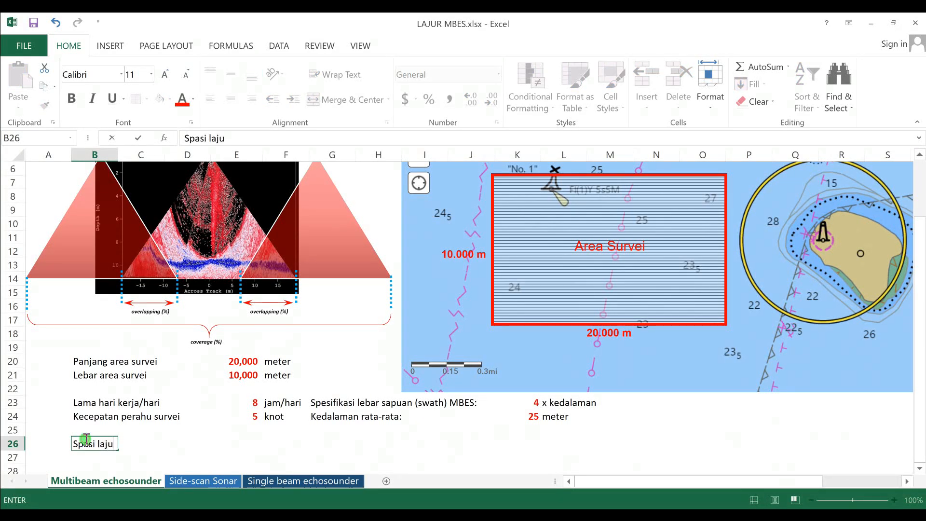
{"action": "type", "text": "r uta"}
{"action": "key", "text": "BackSpace"}
{"action": "key", "text": "BackSpace"}
{"action": "type", "text": "survei utama"}
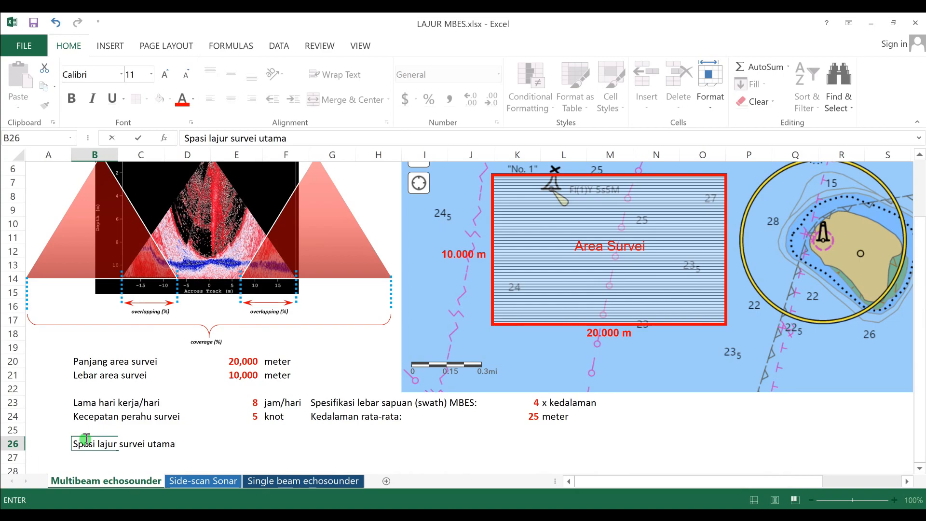
{"action": "key", "text": "Return"}
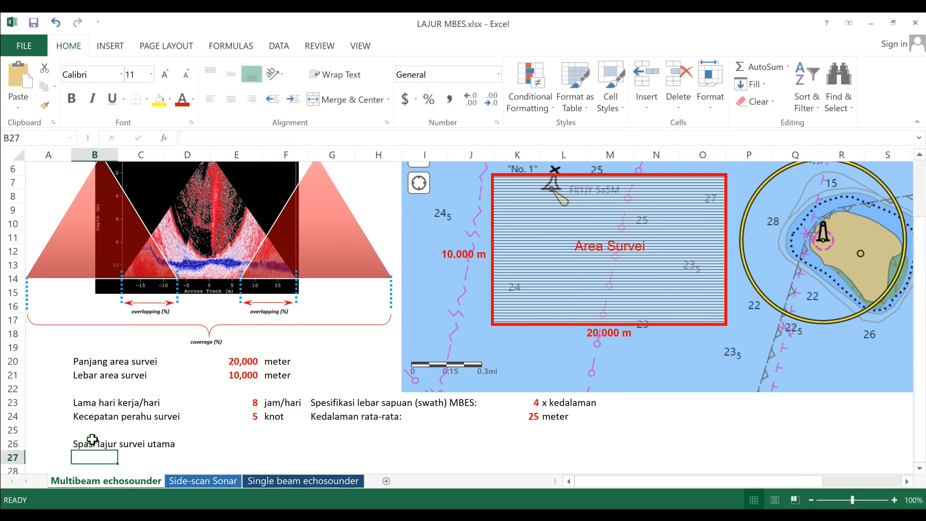
Calculate the main survey line spacing in E26 with the formula =K24*K23 and enter the unit "meter" in F26
{"action": "left_click", "coordinate": [248, 440]}
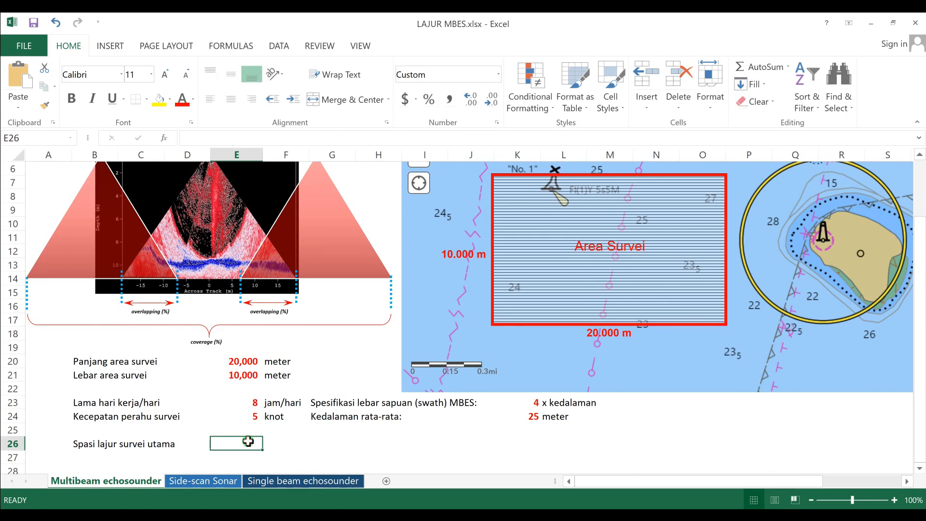
{"action": "type", "text": "="}
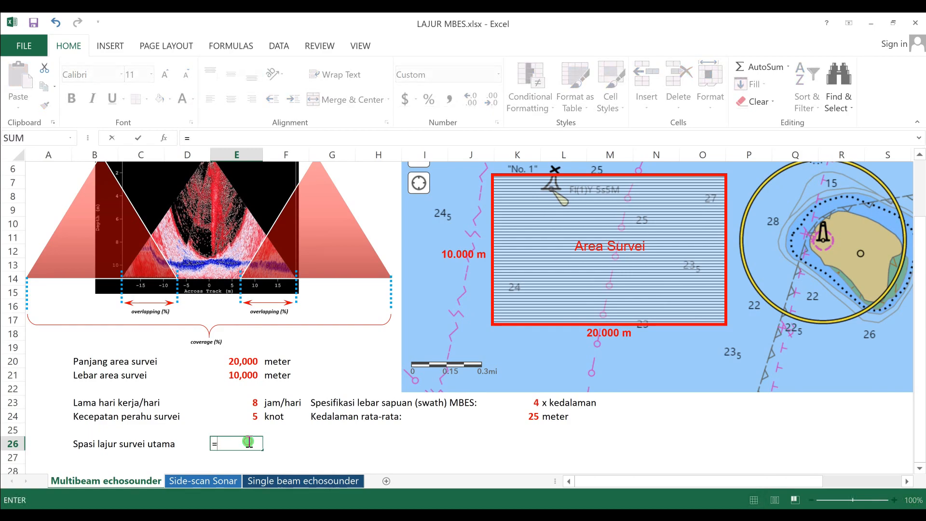
{"action": "left_click", "coordinate": [521, 418]}
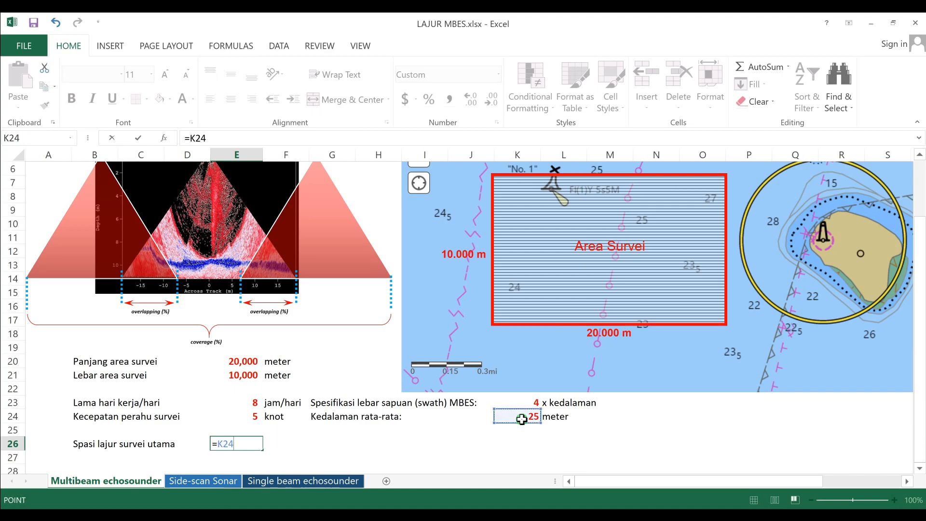
{"action": "type", "text": "*"}
{"action": "left_click", "coordinate": [529, 400]}
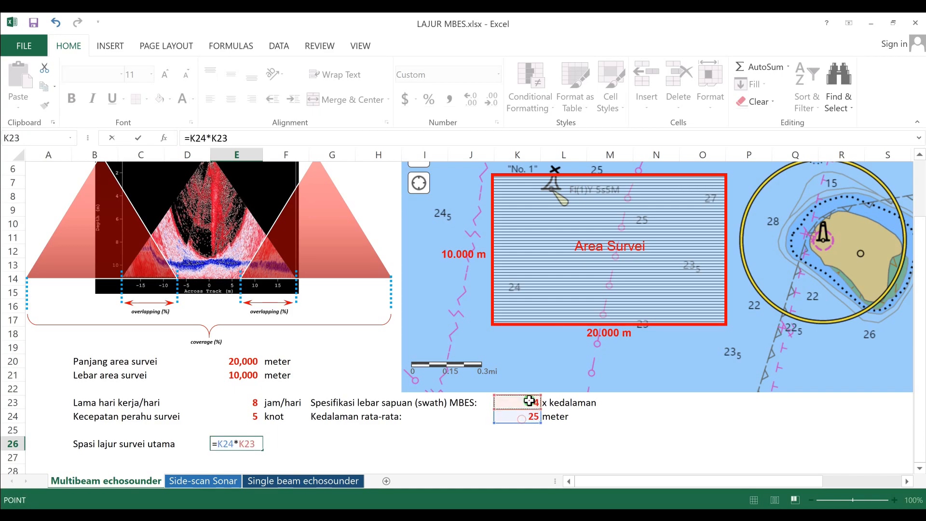
{"action": "key", "text": "Return"}
{"action": "left_click", "coordinate": [272, 444]}
{"action": "type", "text": "meter"}
{"action": "key", "text": "Return"}
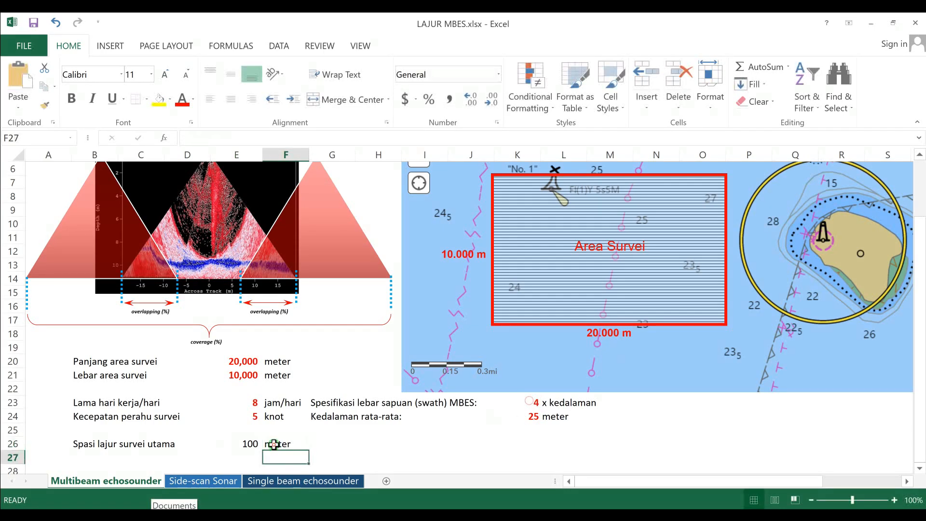
{"action": "left_click", "coordinate": [252, 442]}
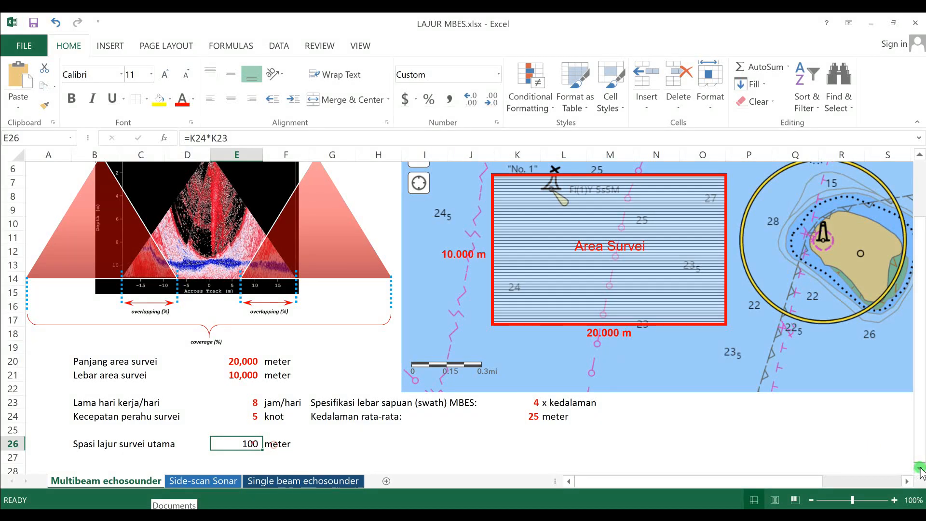
Enter the label "Jumlah spasi lajur survei utama" in B27, below the line spacing label
{"action": "left_click", "coordinate": [920, 470]}
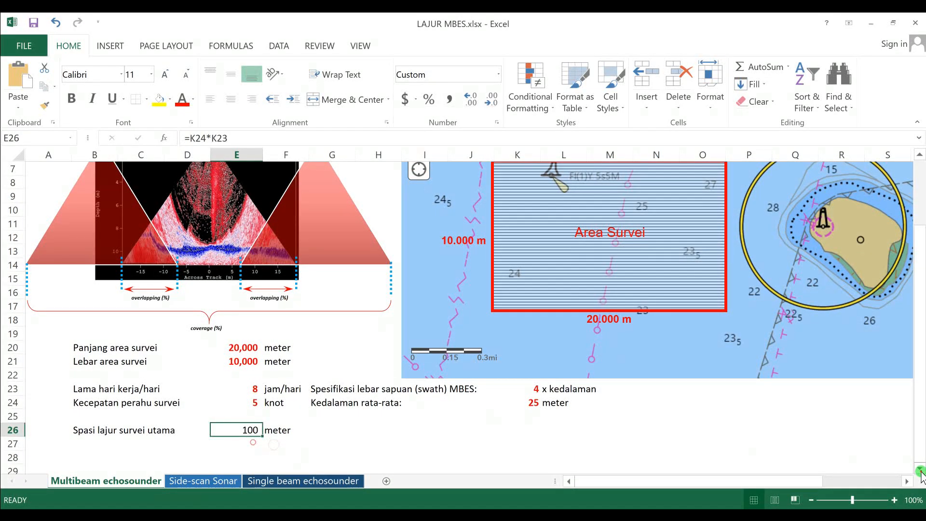
{"action": "left_click", "coordinate": [920, 470]}
{"action": "left_click", "coordinate": [919, 470]}
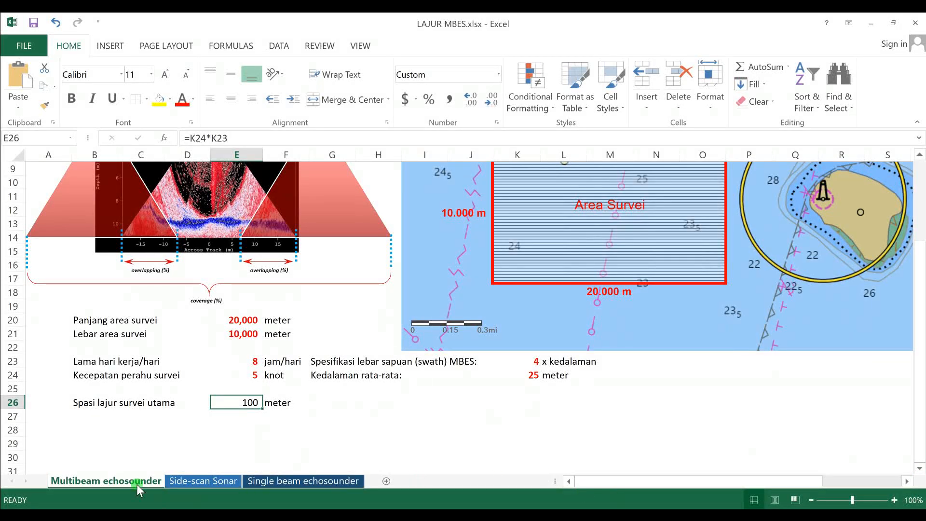
{"action": "left_click", "coordinate": [82, 415]}
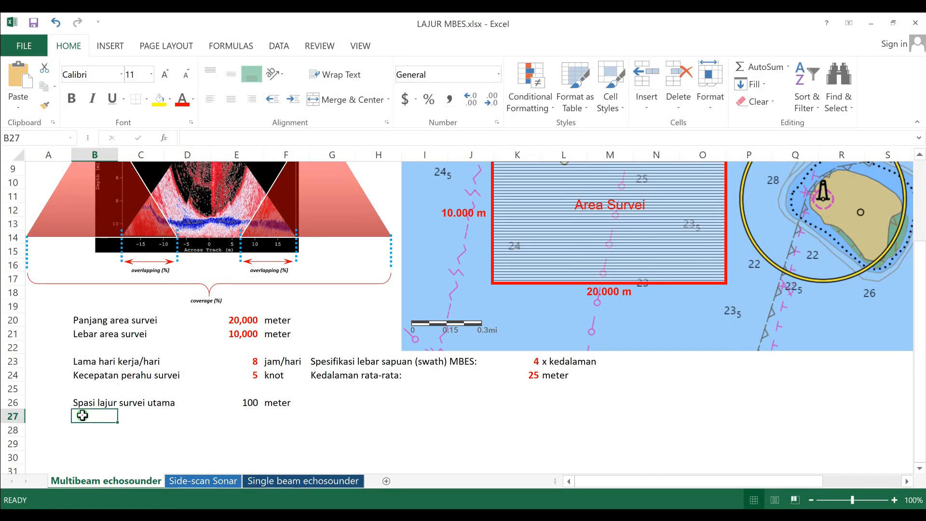
{"action": "type", "text": "Jumlah"}
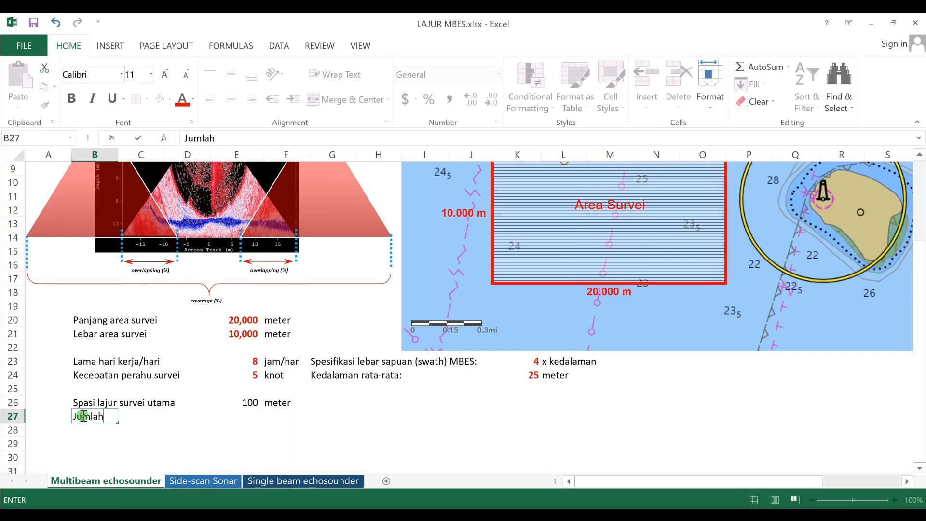
{"action": "type", "text": " spasi lajur surv"}
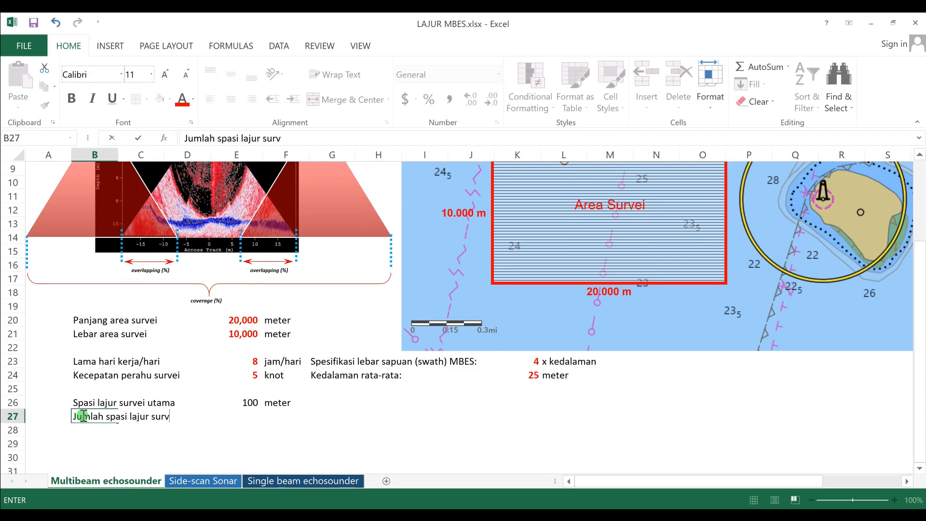
{"action": "type", "text": "ei utama"}
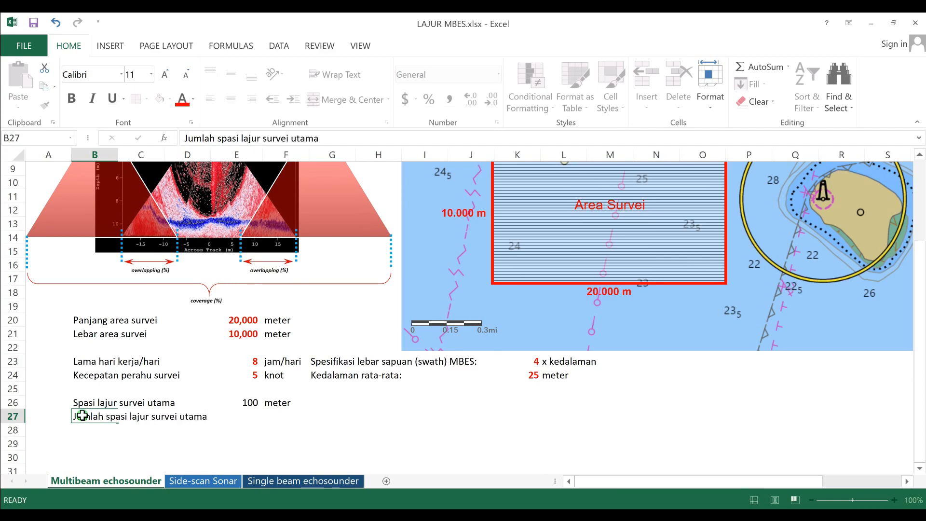
{"action": "key", "text": "Return"}
Calculate the number of main survey line spacings in E27 by dividing the area width by the spacing, =E21/E26
{"action": "left_click", "coordinate": [252, 416]}
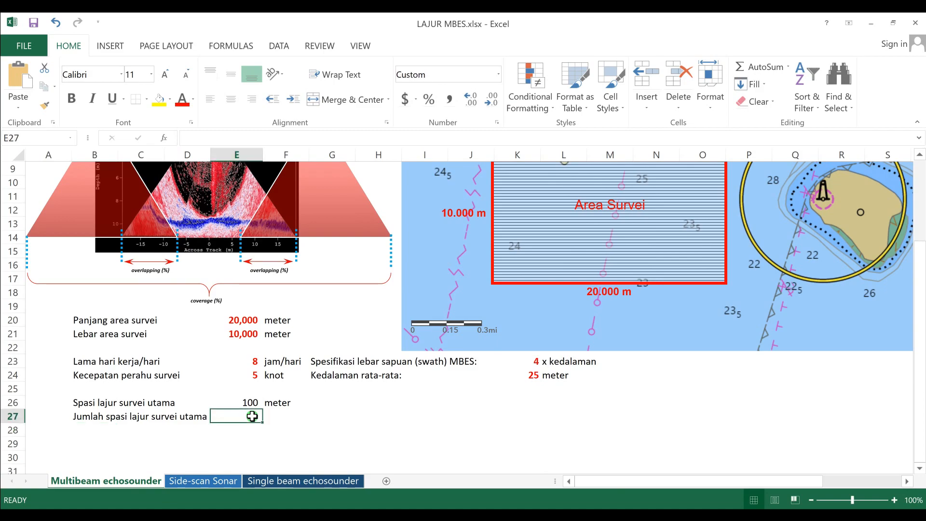
{"action": "type", "text": "="}
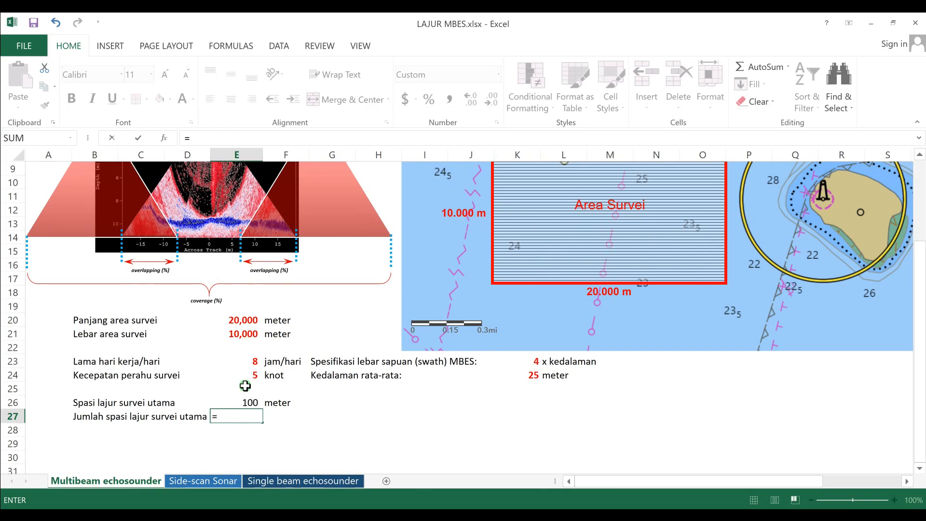
{"action": "left_click", "coordinate": [243, 339]}
{"action": "type", "text": "/"}
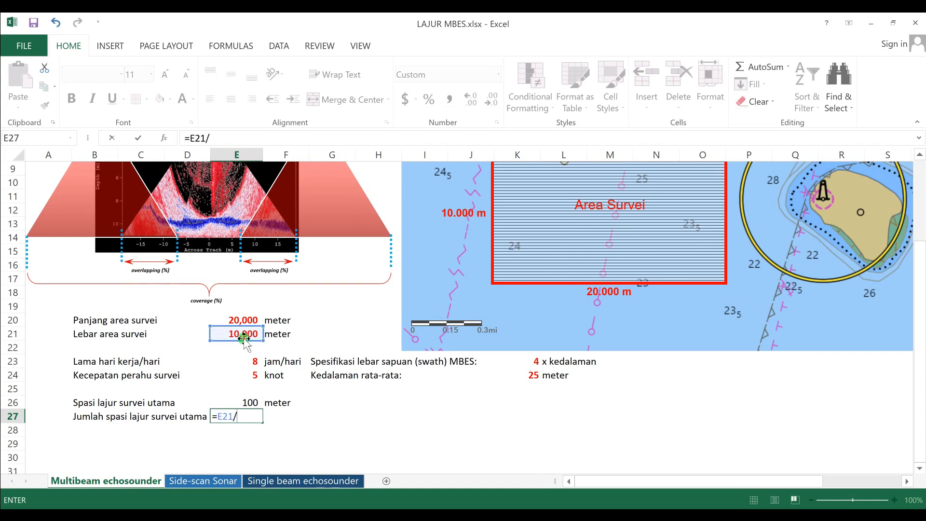
{"action": "left_click", "coordinate": [242, 404]}
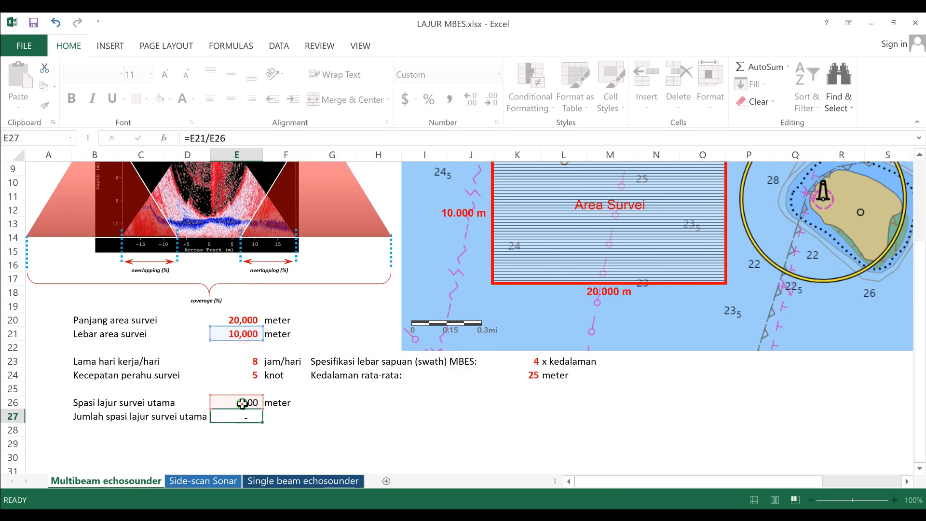
Confirm the line count formula in E27 and enter the unit "buah lajur" in F27
{"action": "key", "text": "Return"}
{"action": "left_click", "coordinate": [282, 418]}
{"action": "type", "text": "b"}
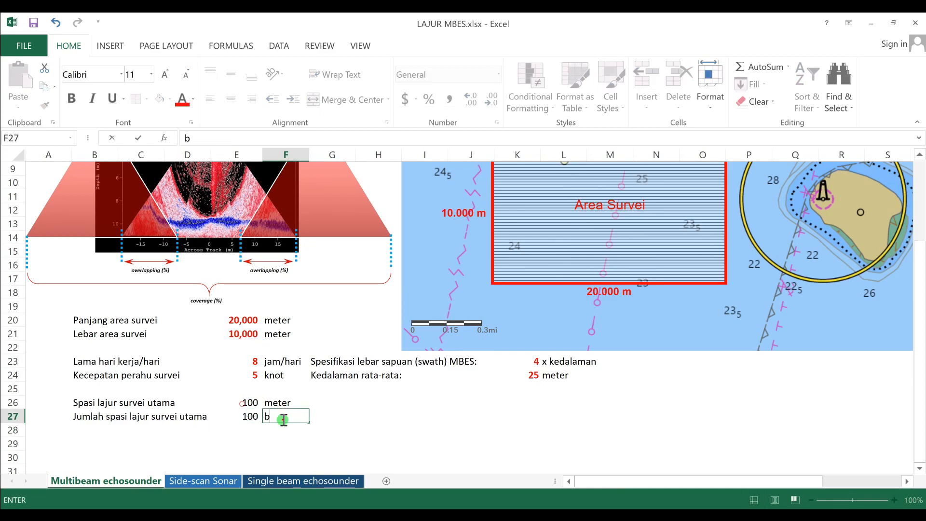
{"action": "type", "text": "uah lajur"}
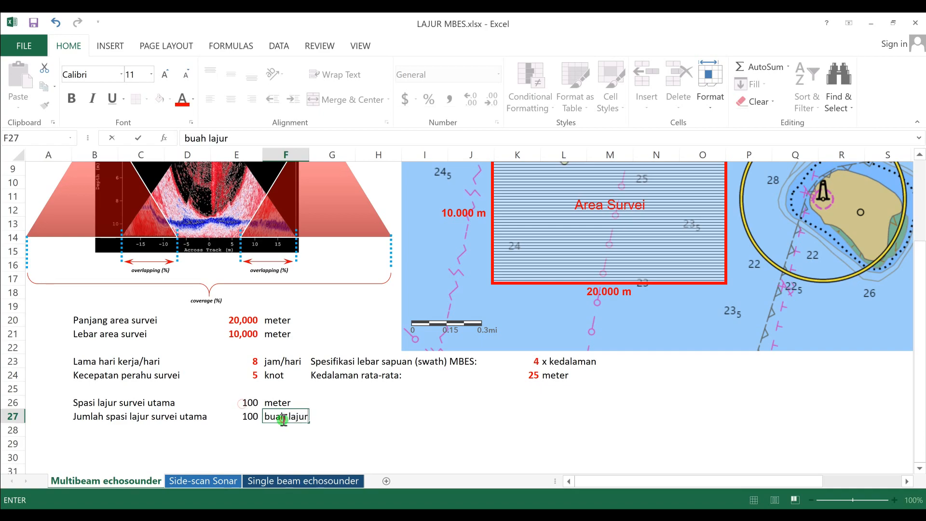
{"action": "key", "text": "Return"}
{"action": "left_click", "coordinate": [393, 444]}
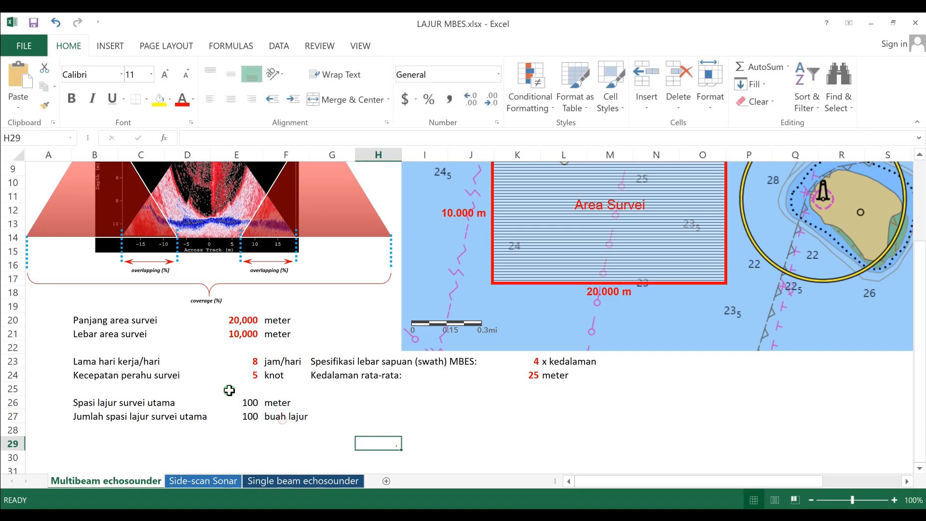
Round the number of main survey line spacings in E27 up to a whole number with =ROUNDUP((E21/E26),0)
{"action": "left_click", "coordinate": [244, 417]}
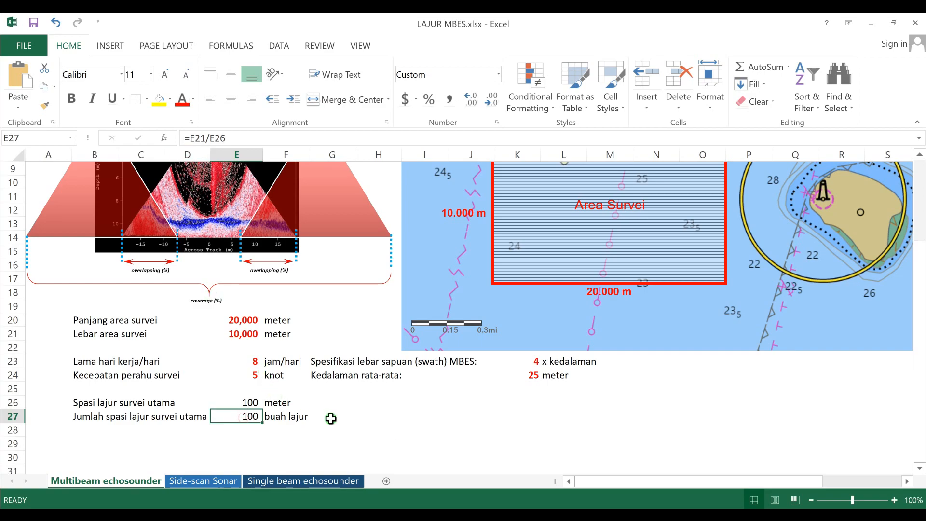
{"action": "left_click", "coordinate": [352, 429]}
{"action": "left_click", "coordinate": [251, 418]}
{"action": "left_click", "coordinate": [192, 140]}
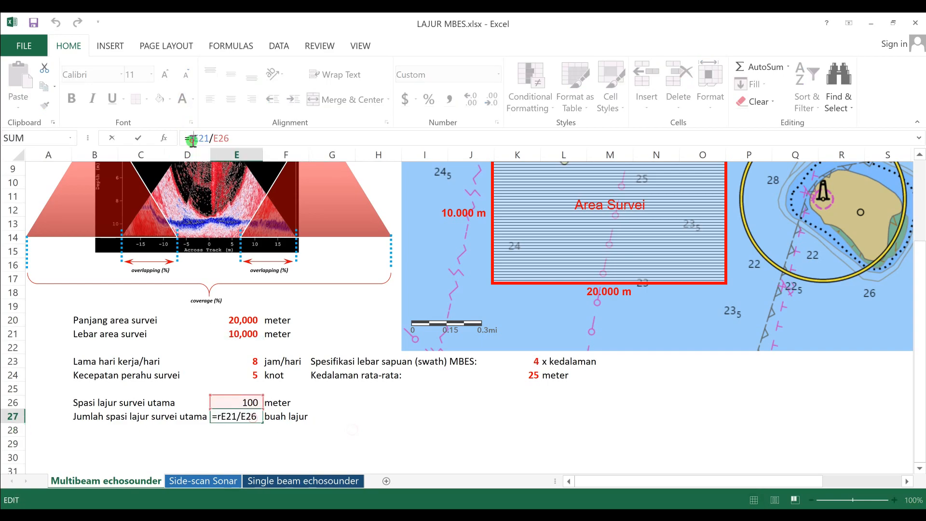
{"action": "type", "text": "rou"}
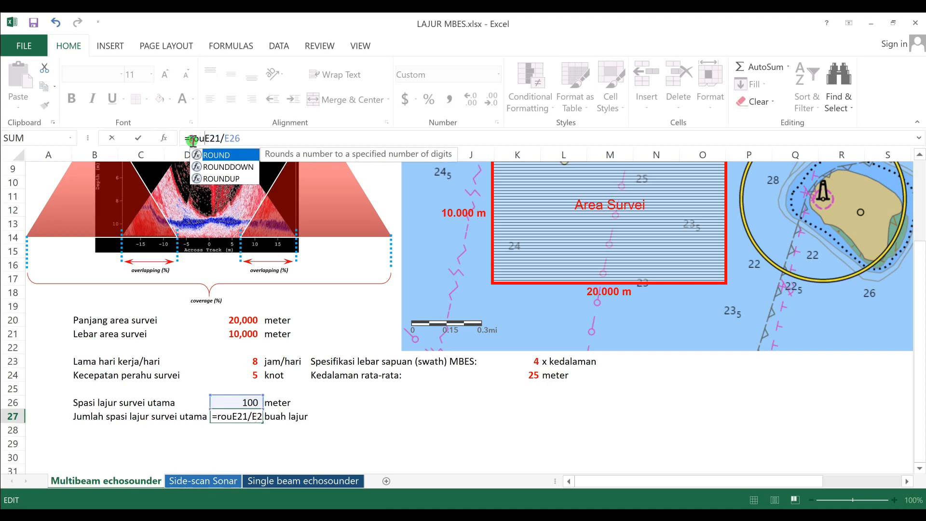
{"action": "double_click", "coordinate": [226, 177]}
{"action": "type", "text": "("}
{"action": "left_click", "coordinate": [328, 137]}
{"action": "type", "text": "),"}
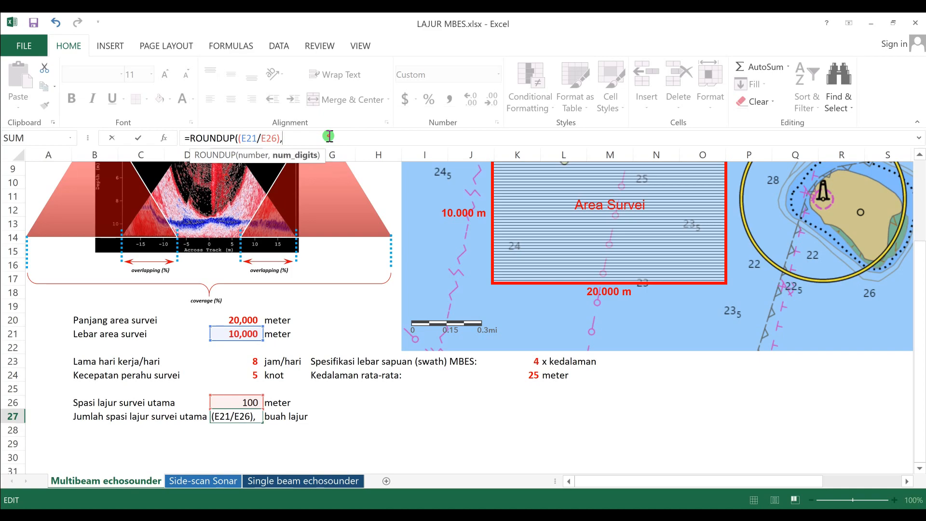
{"action": "type", "text": "0)"}
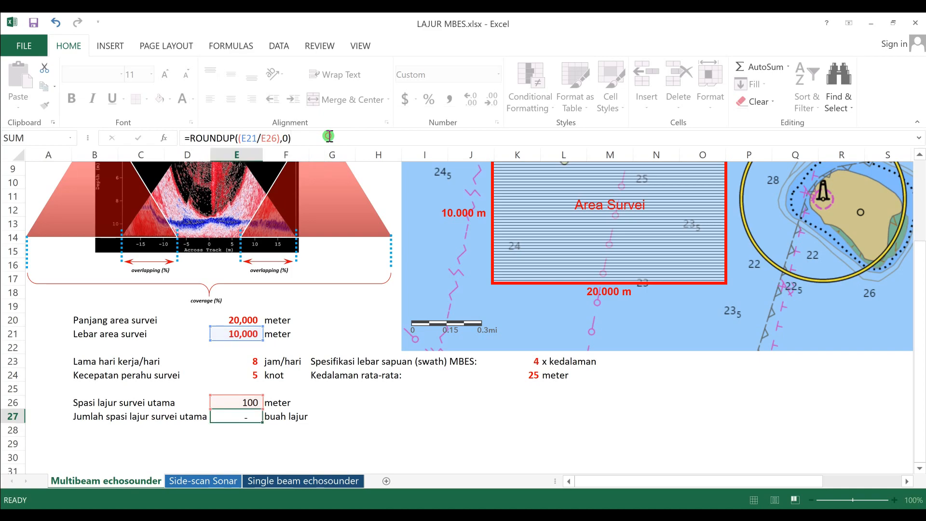
{"action": "key", "text": "Return"}
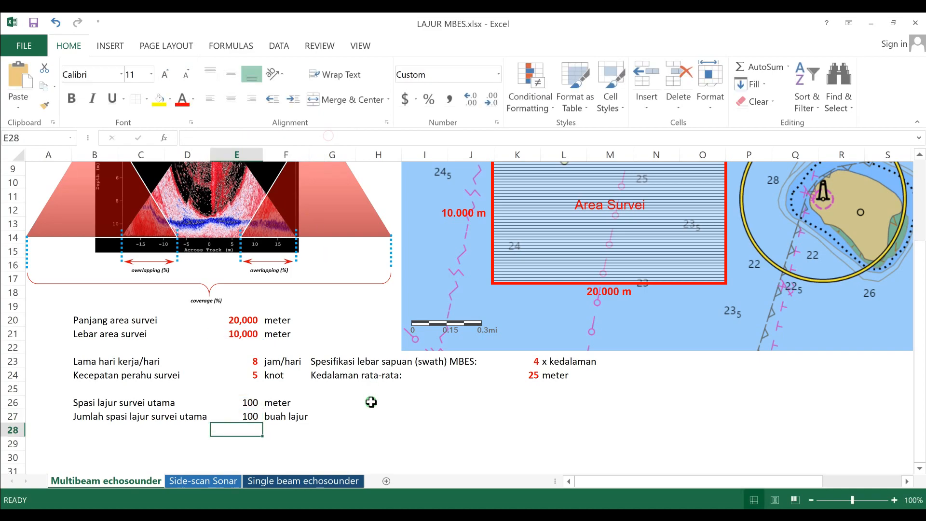
{"action": "left_click", "coordinate": [252, 403]}
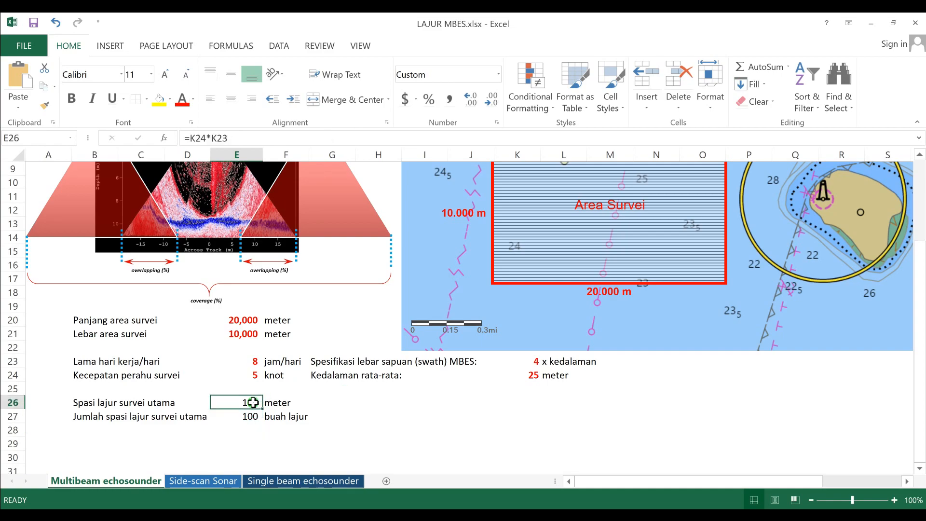
{"action": "left_click", "coordinate": [381, 447]}
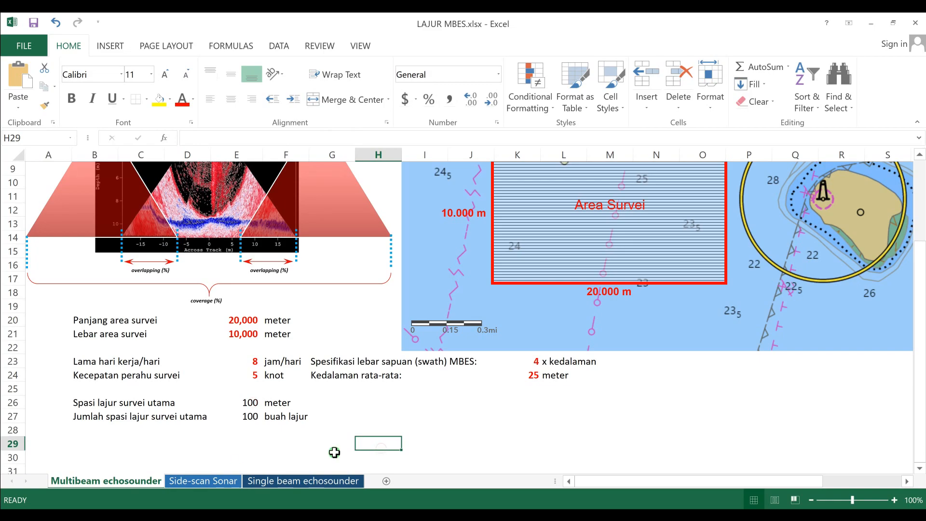
Enter the label "Jumlah seluruh panjang lajur survei utama" in B28, below the line count label
{"action": "left_click", "coordinate": [89, 428]}
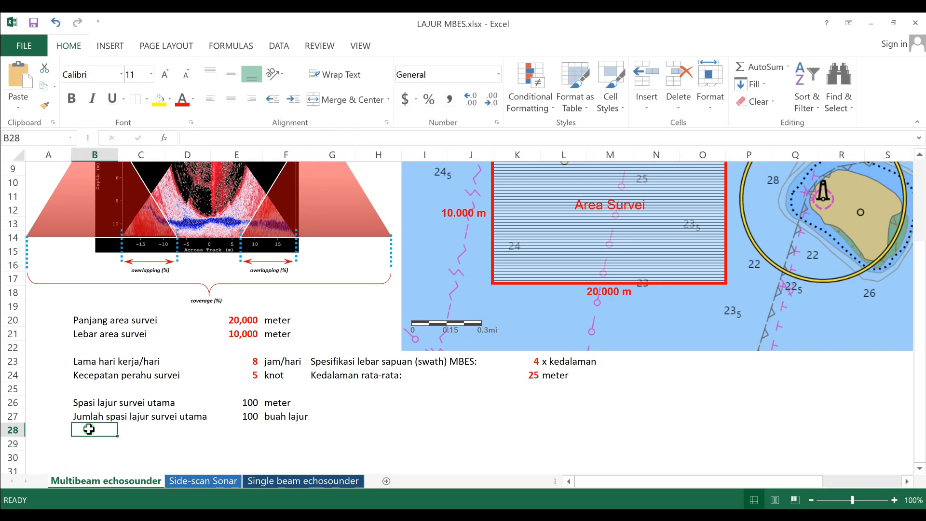
{"action": "type", "text": "Jumlah"}
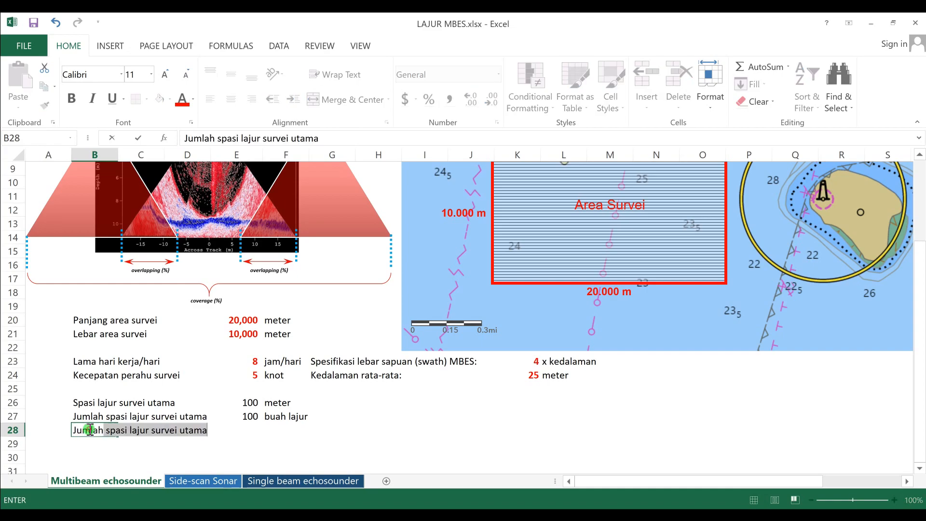
{"action": "type", "text": " seluruh"}
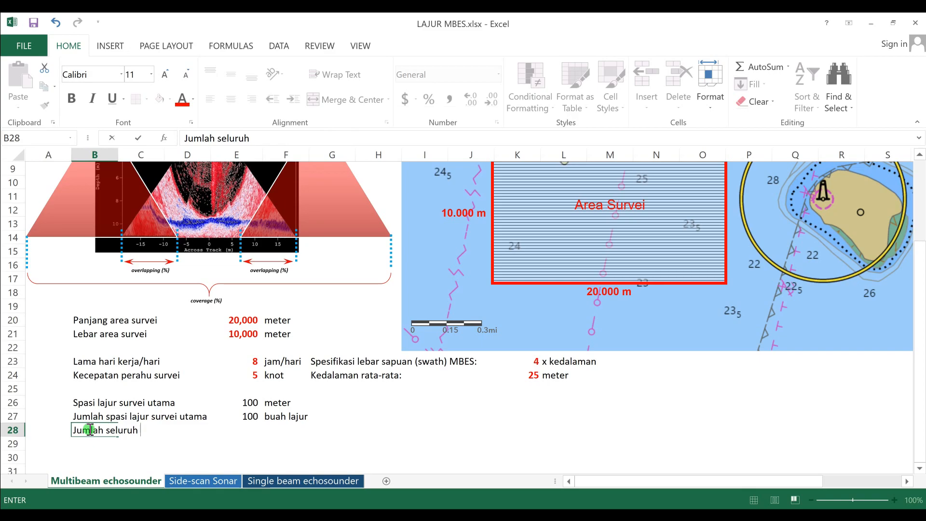
{"action": "type", "text": " lajur survei"}
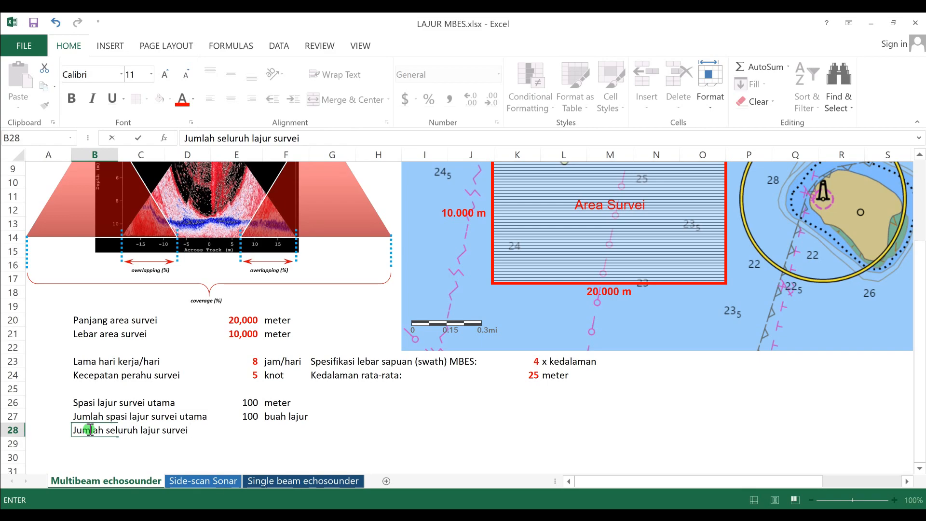
{"action": "key", "text": "BackSpace"}
{"action": "key", "text": "BackSpace"}
{"action": "key", "text": "BackSpace"}
{"action": "key", "text": "BackSpace"}
{"action": "key", "text": "BackSpace"}
{"action": "key", "text": "BackSpace"}
{"action": "key", "text": "BackSpace"}
{"action": "key", "text": "BackSpace"}
{"action": "key", "text": "BackSpace"}
{"action": "key", "text": "BackSpace"}
{"action": "type", "text": "panjan"}
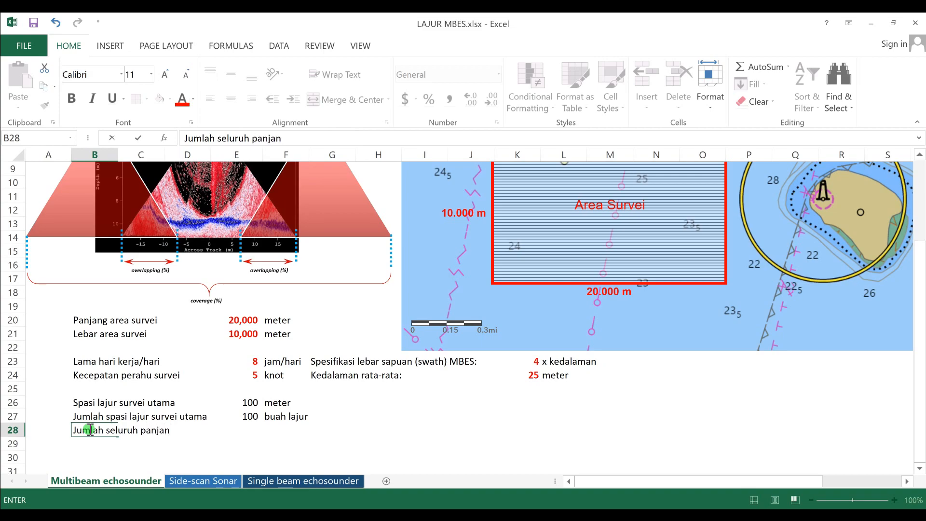
{"action": "type", "text": "g lajur survei utama"}
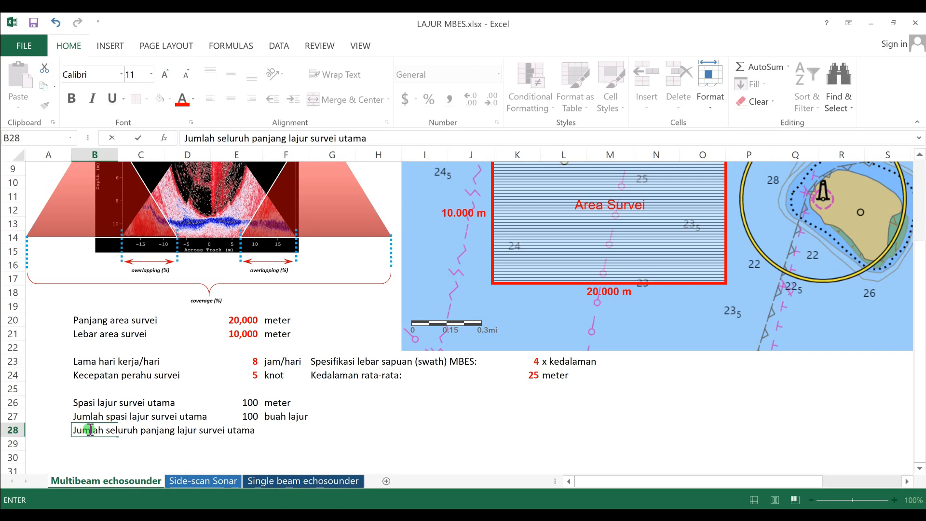
{"action": "key", "text": "Return"}
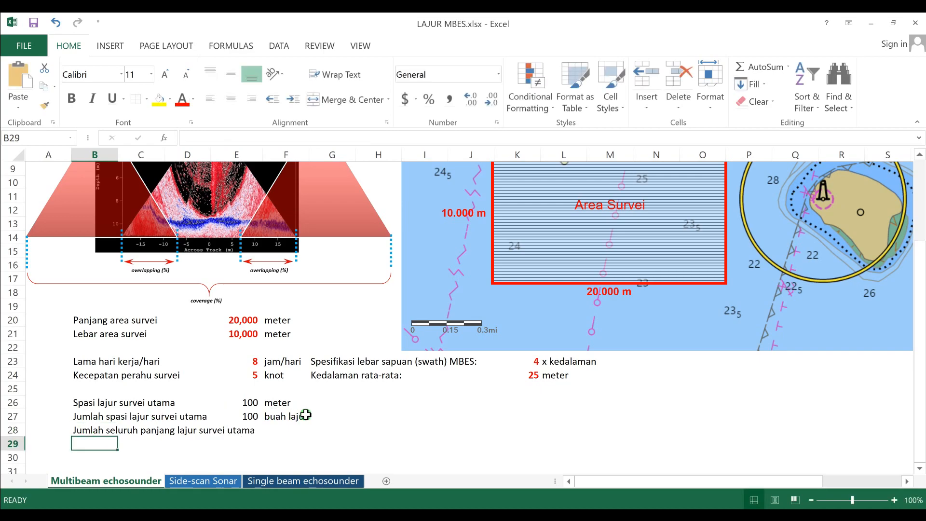
Move the labels in B20:B28 one column over so that they start in A20
{"action": "left_click_drag", "start_coordinate": [74, 318], "coordinate": [76, 429]}
{"action": "key", "text": "ctrl+x"}
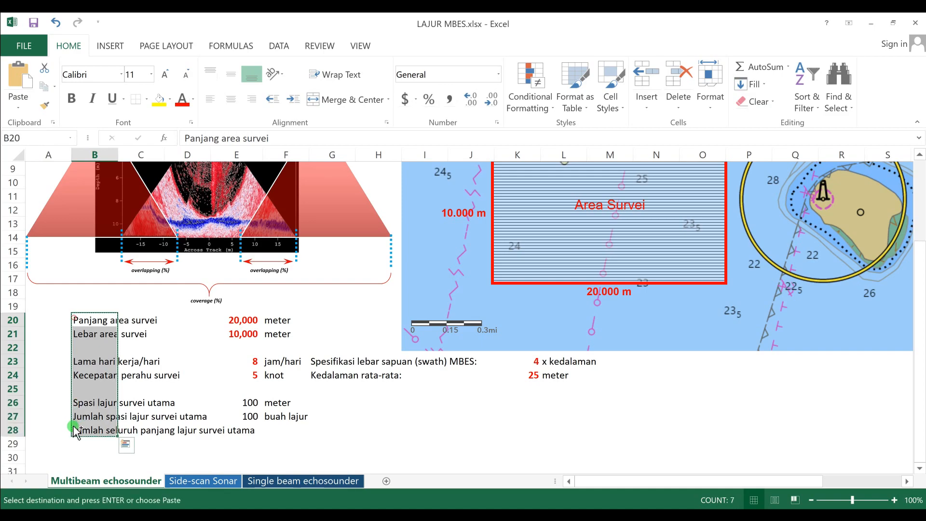
{"action": "left_click", "coordinate": [31, 319]}
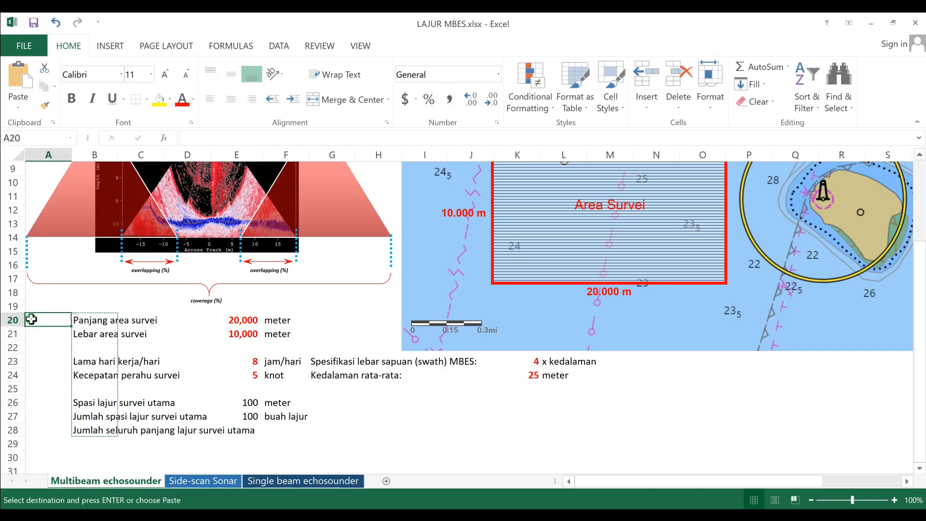
{"action": "key", "text": "ctrl+v"}
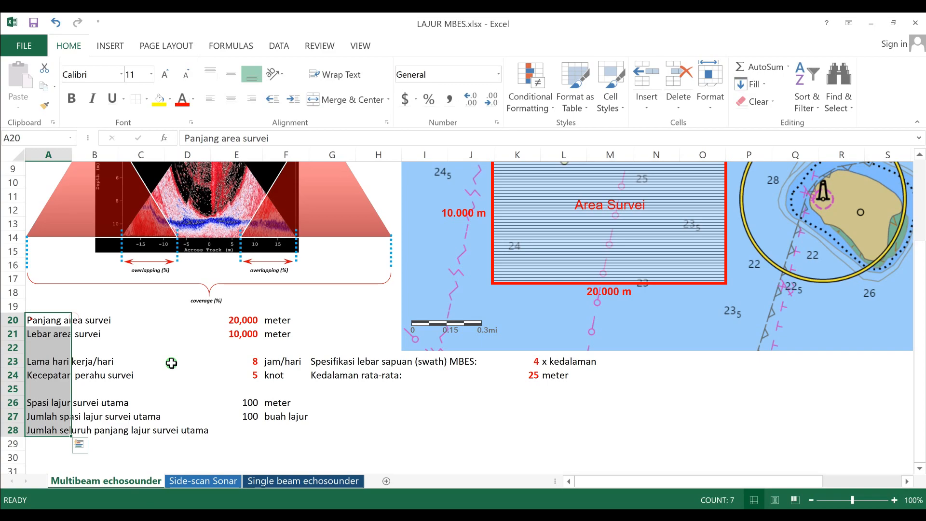
Calculate the total main survey line length in E28 with =E20*E27 and enter the unit "meter" in F28
{"action": "left_click", "coordinate": [246, 430]}
{"action": "type", "text": "="}
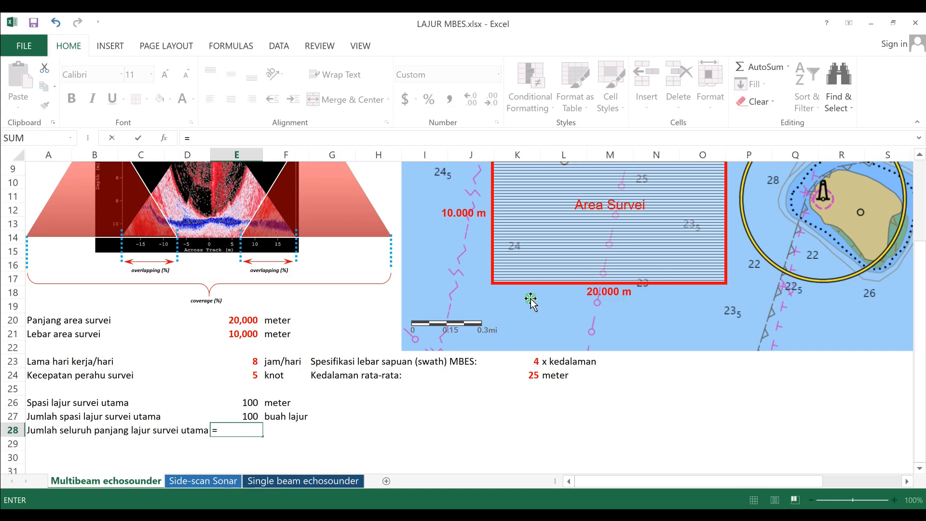
{"action": "left_click", "coordinate": [241, 321]}
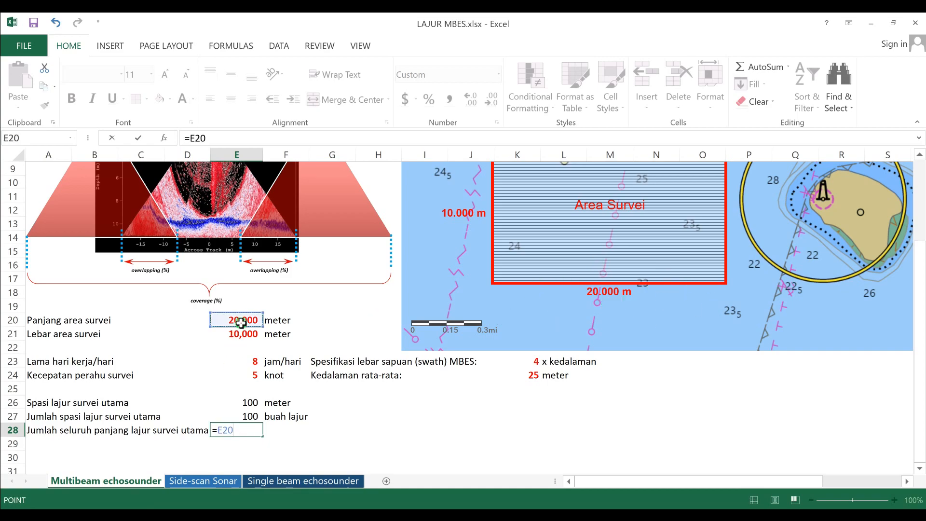
{"action": "type", "text": "*"}
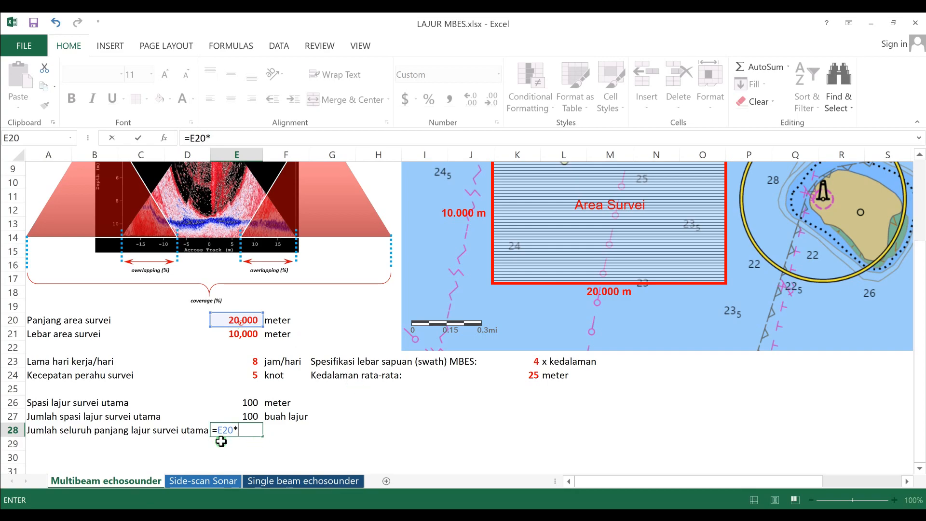
{"action": "left_click", "coordinate": [243, 416]}
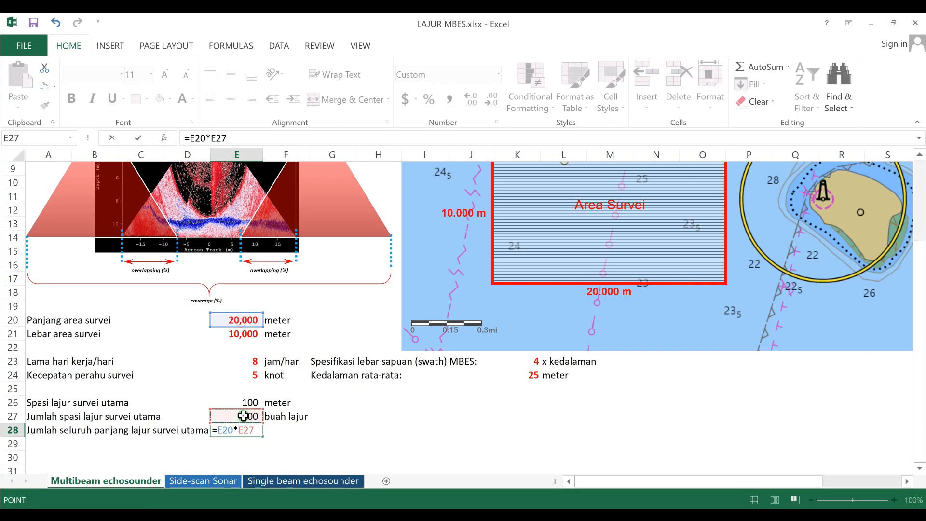
{"action": "key", "text": "Return"}
{"action": "left_click", "coordinate": [275, 432]}
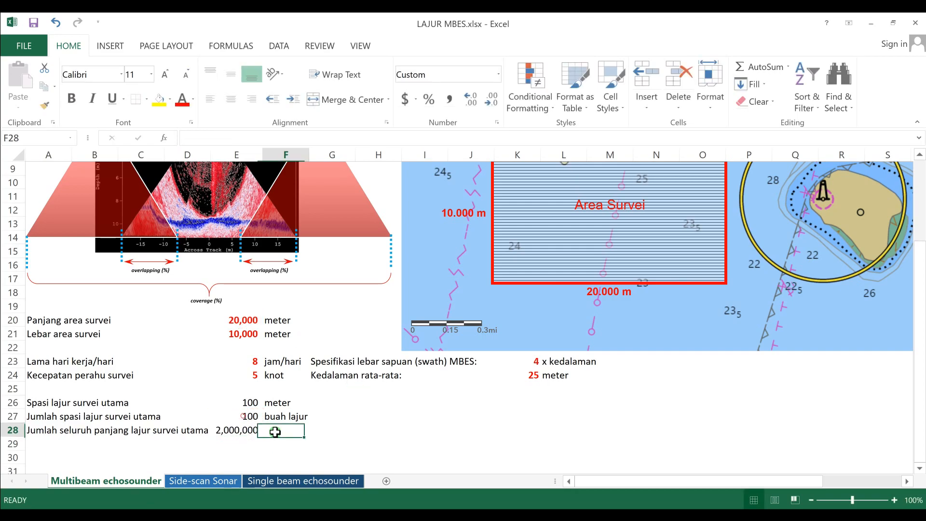
{"action": "type", "text": "meter"}
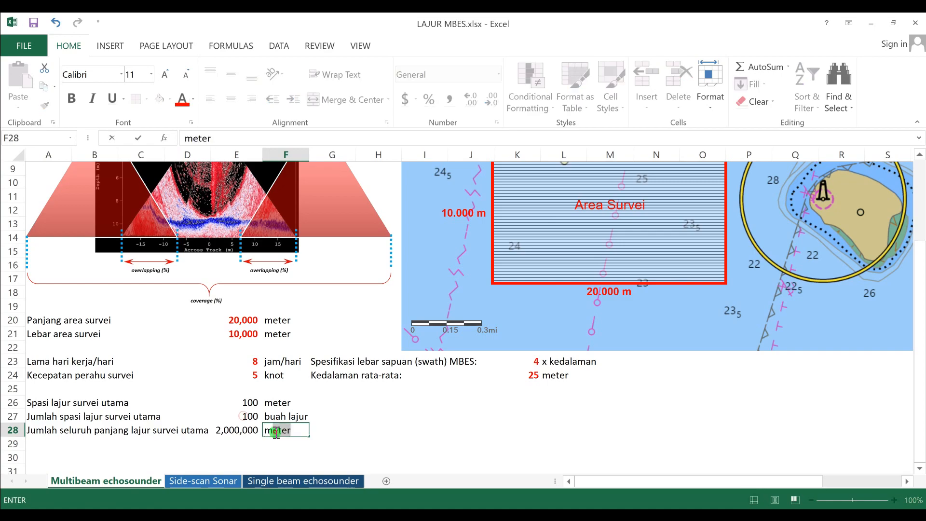
{"action": "key", "text": "Return"}
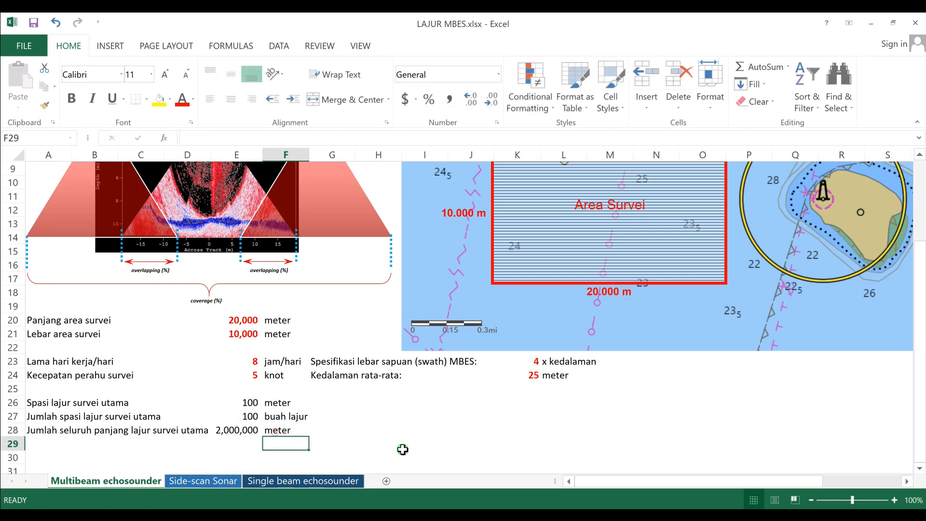
{"action": "left_click", "coordinate": [436, 443]}
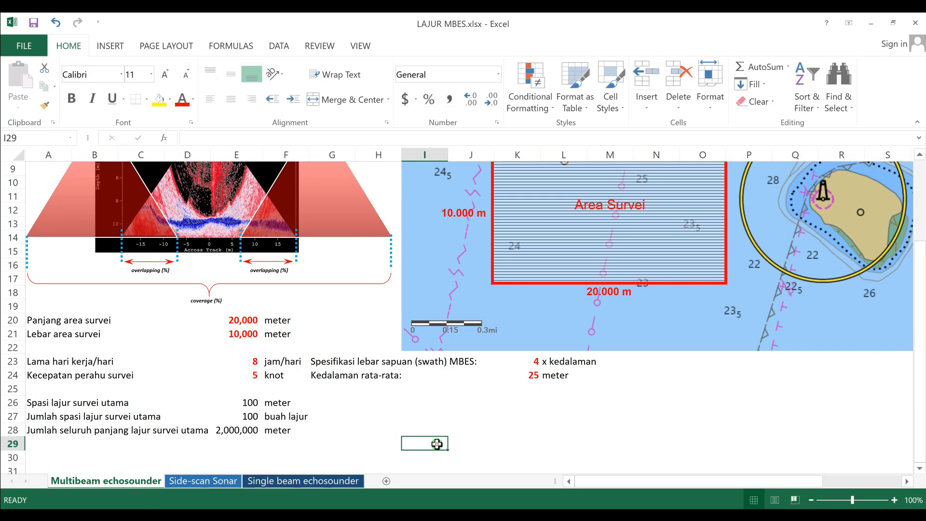
Enter the label "Overlapping sapuan (swath)" in G25, below the average depth label
{"action": "left_click", "coordinate": [327, 386]}
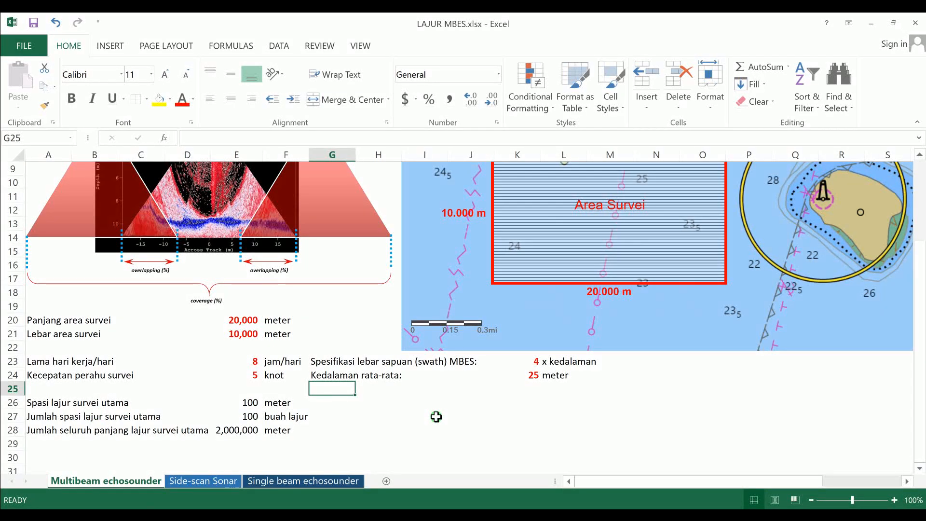
{"action": "type", "text": "Overlapping sapuan (s"}
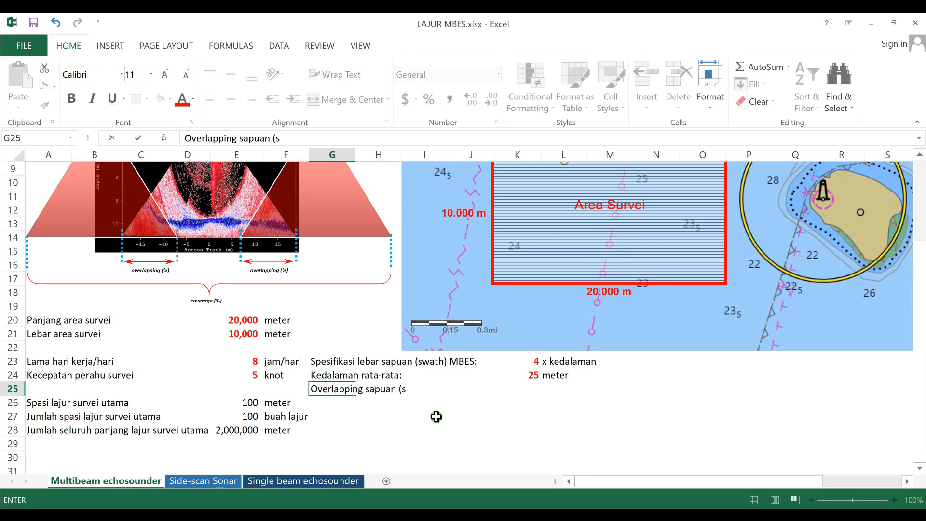
{"action": "type", "text": "wath)"}
{"action": "key", "text": "Return"}
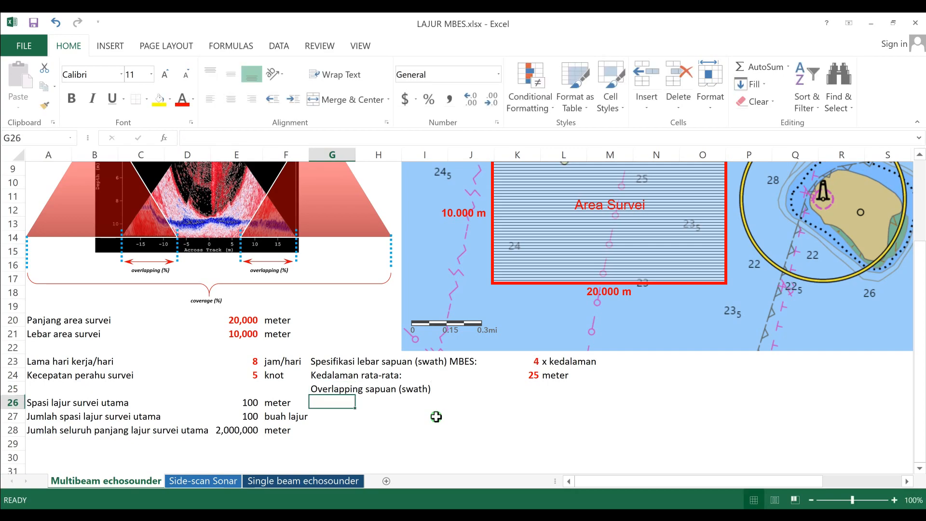
{"action": "left_click", "coordinate": [558, 392]}
{"action": "type", "text": "meter"}
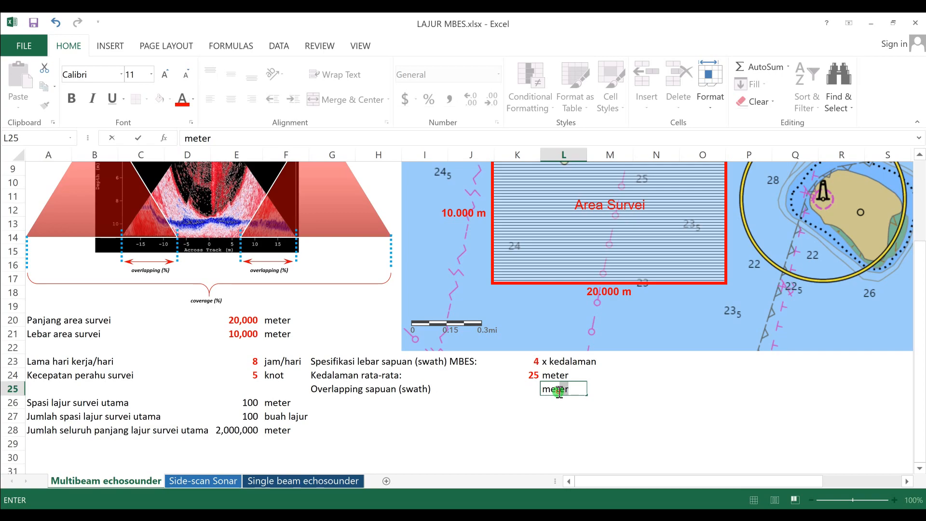
{"action": "key", "text": "BackSpace"}
{"action": "key", "text": "BackSpace"}
{"action": "key", "text": "BackSpace"}
{"action": "key", "text": "BackSpace"}
{"action": "key", "text": "BackSpace"}
{"action": "key", "text": "Return"}
Format K25 as a percentage and enter 10% as the swath overlap
{"action": "left_click", "coordinate": [527, 391]}
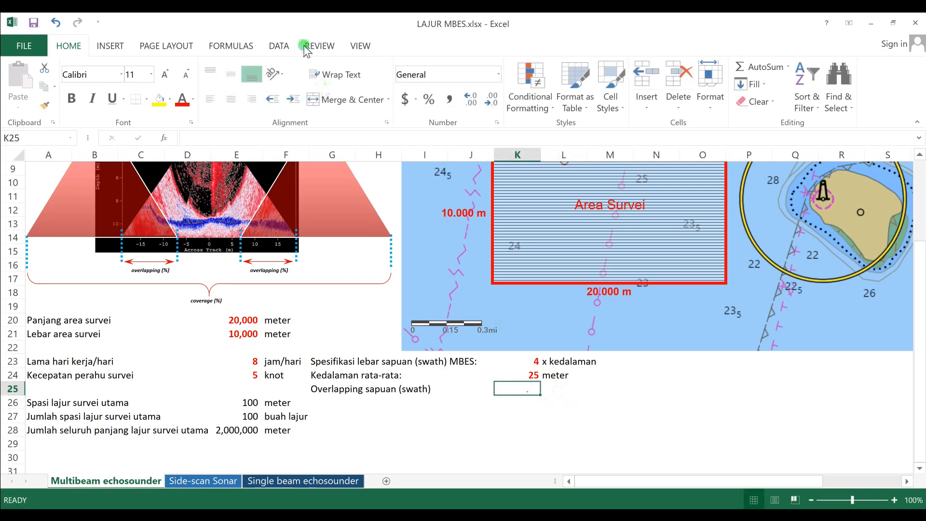
{"action": "left_click", "coordinate": [475, 103]}
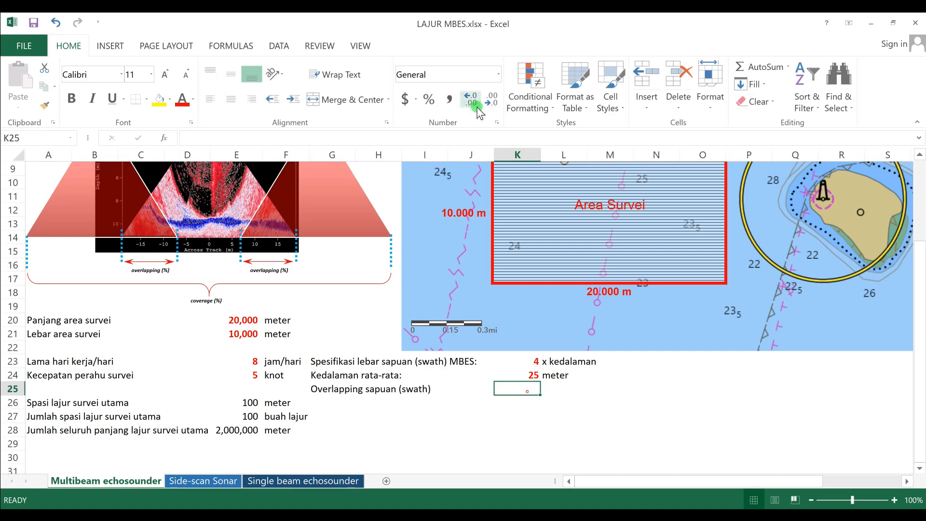
{"action": "left_click", "coordinate": [429, 99]}
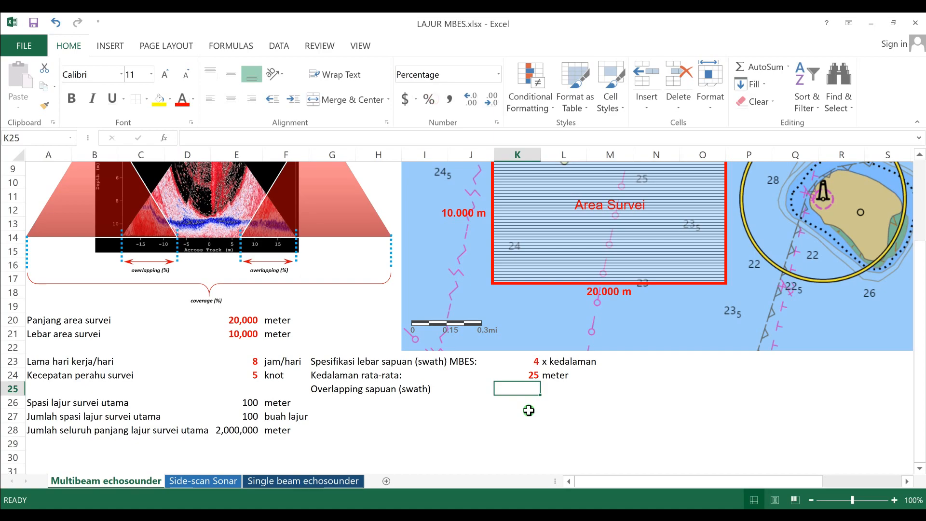
{"action": "type", "text": "10"}
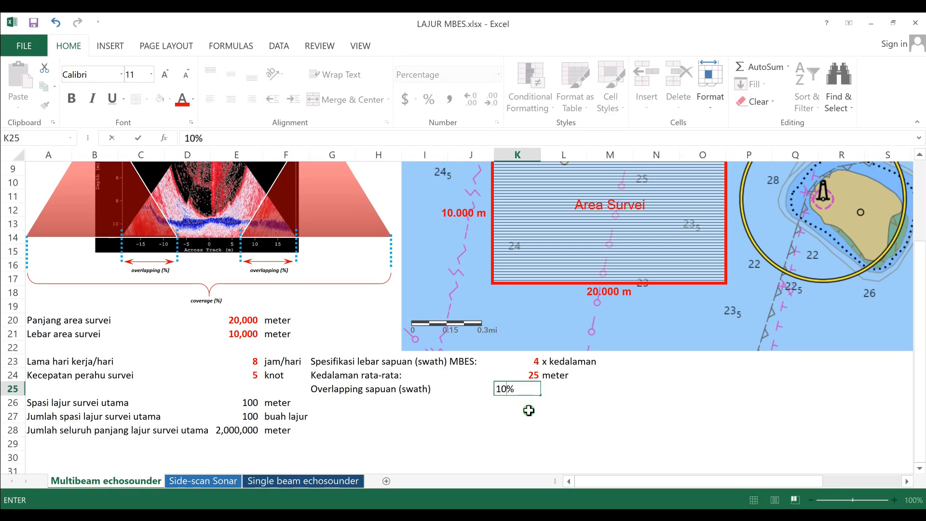
{"action": "left_click", "coordinate": [528, 408]}
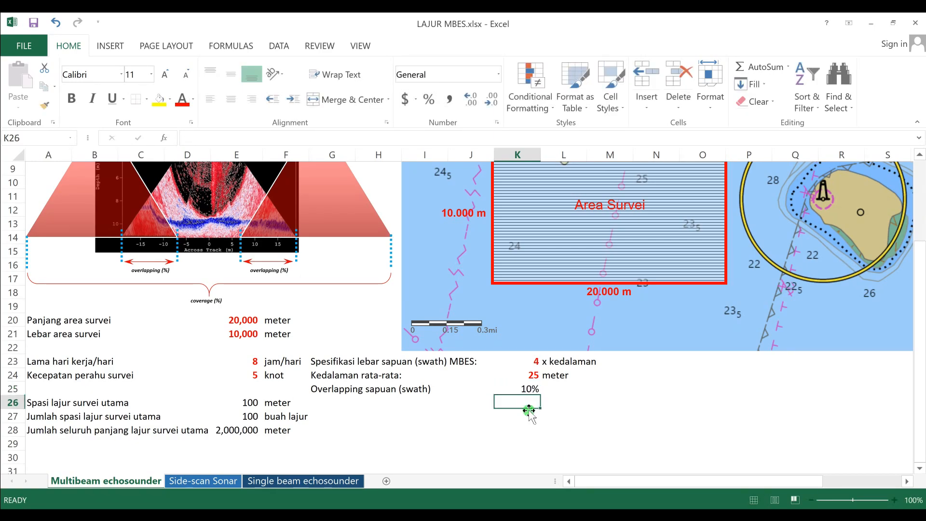
Calculate the swath width in L25, beside the overlap percentage, with =(K24*K23)
{"action": "left_click", "coordinate": [558, 389]}
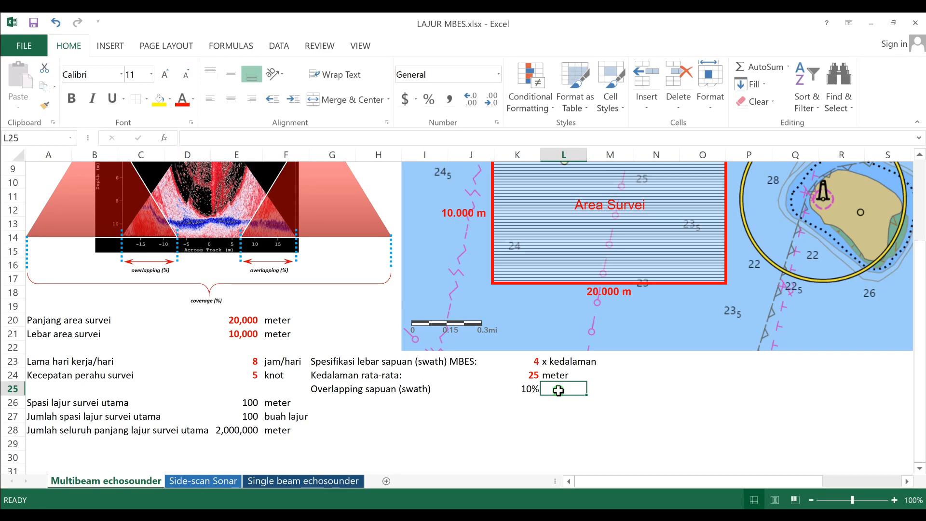
{"action": "type", "text": "="}
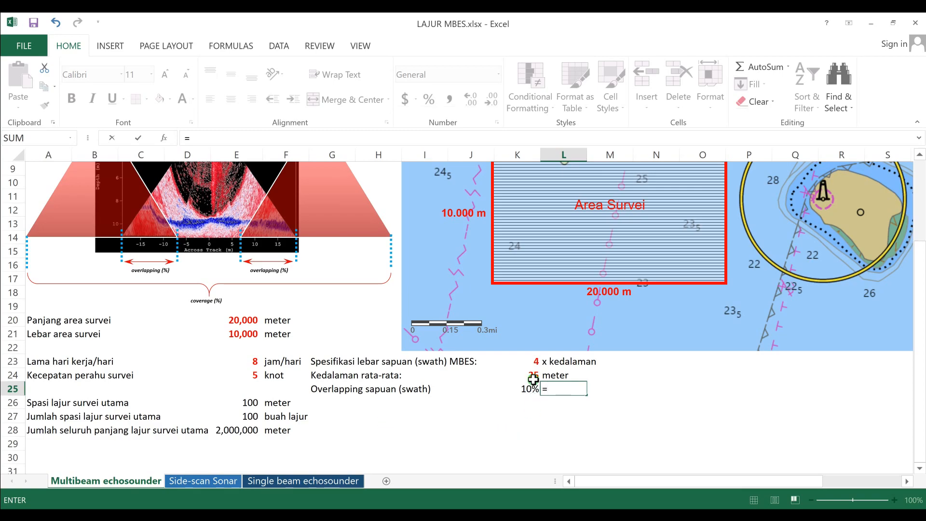
{"action": "type", "text": "("}
{"action": "left_click", "coordinate": [522, 377]}
{"action": "type", "text": "*"}
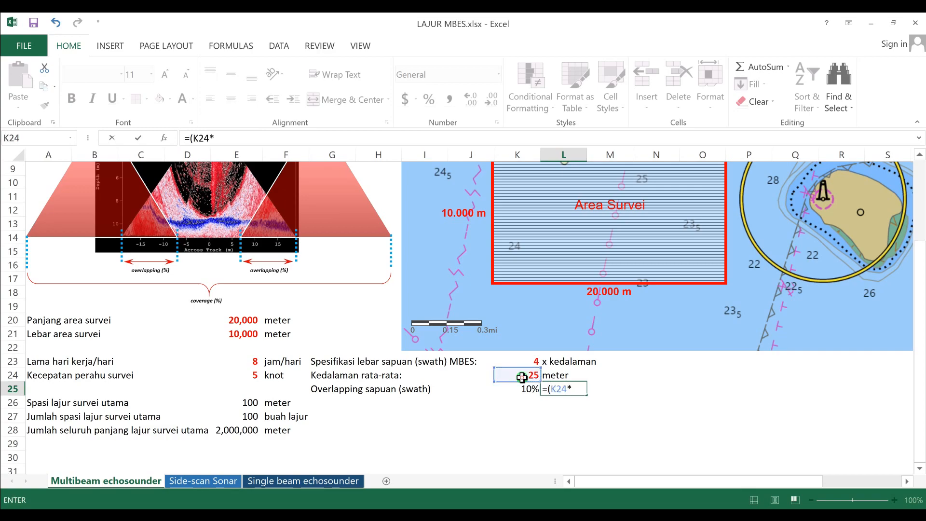
{"action": "left_click", "coordinate": [527, 358]}
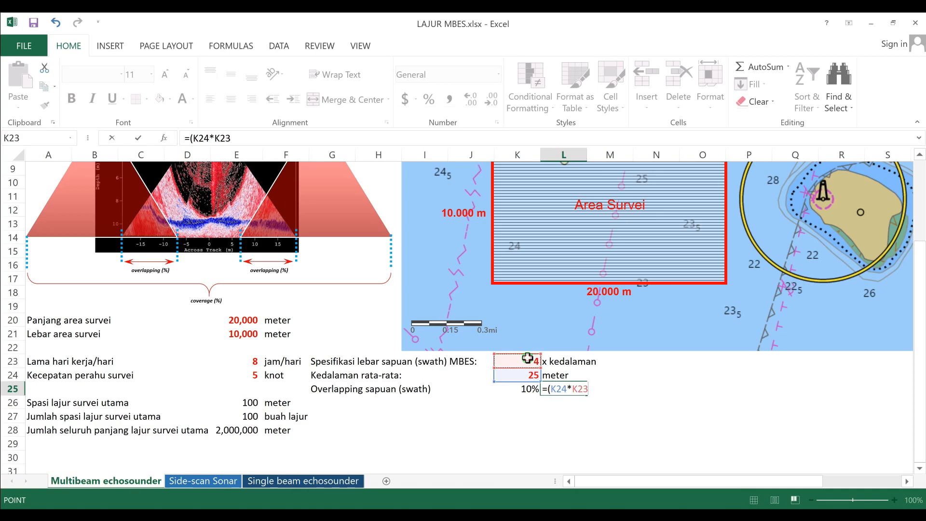
{"action": "type", "text": ")"}
{"action": "key", "text": "Return"}
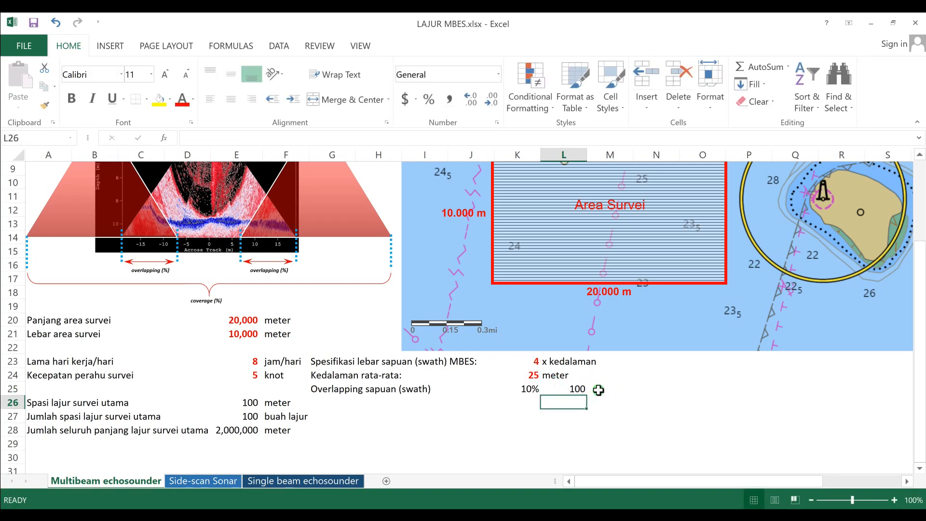
Extend the formula in L25 with a division by the overlap percentage, giving =(K24*K23)/K25
{"action": "key", "text": "Up"}
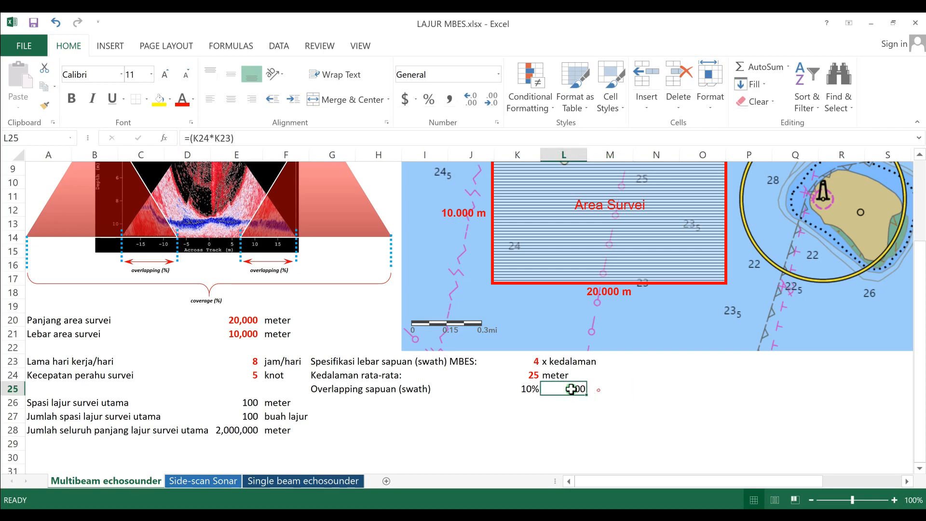
{"action": "left_click", "coordinate": [264, 143]}
{"action": "type", "text": "/"}
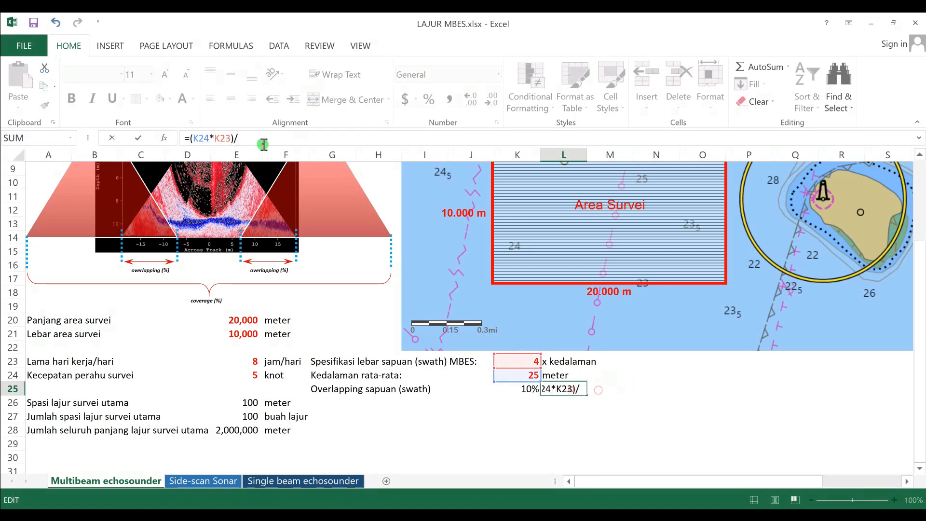
{"action": "left_click", "coordinate": [526, 388]}
{"action": "key", "text": "shift+Return"}
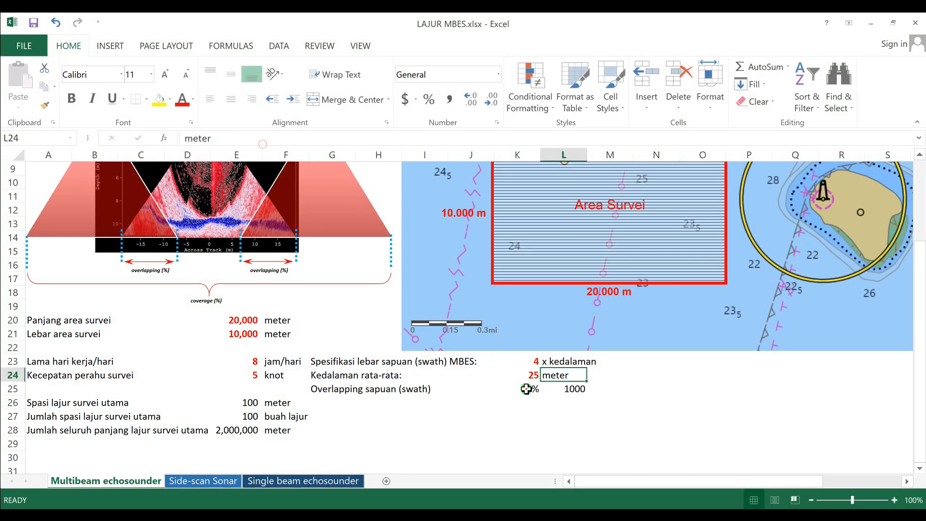
Correct the overlap formula in L25 to =(K24*K23)*K25 and enter the unit "meter" in M25
{"action": "left_click", "coordinate": [575, 389]}
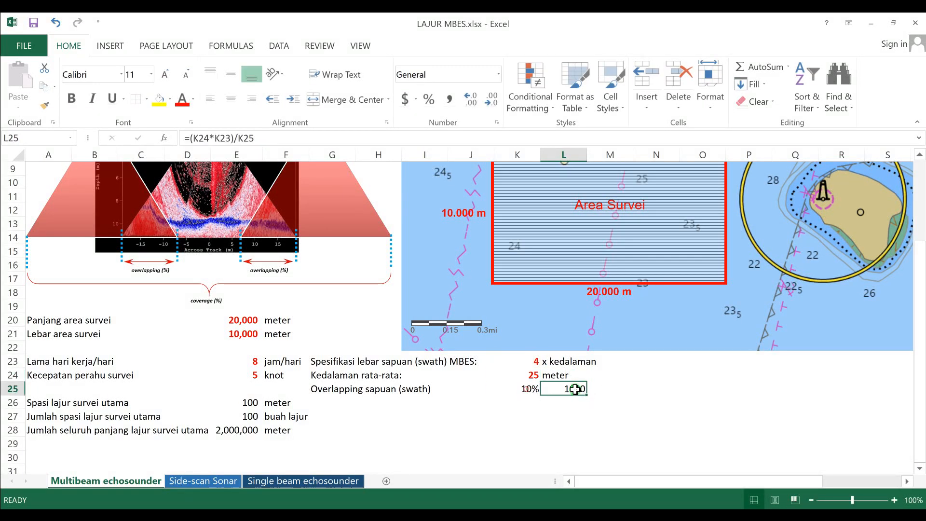
{"action": "left_click", "coordinate": [238, 138]}
{"action": "type", "text": "*"}
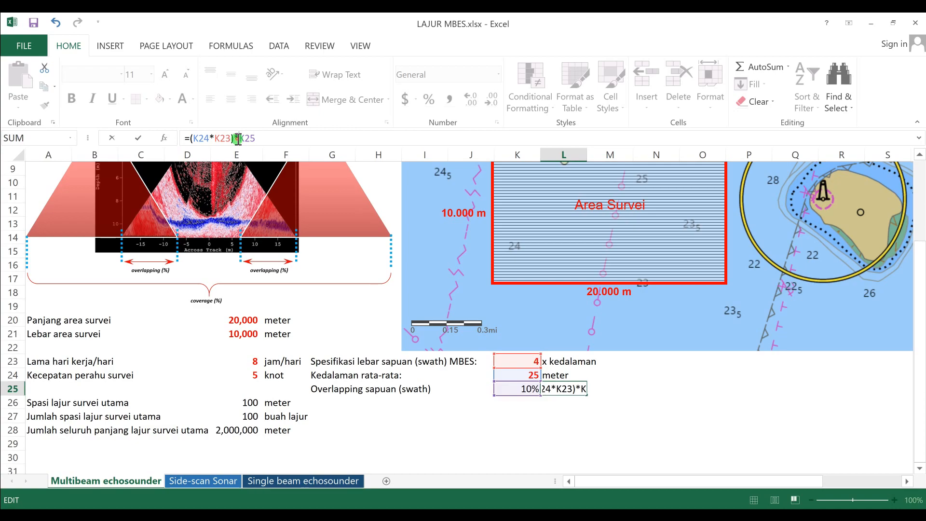
{"action": "key", "text": "Return"}
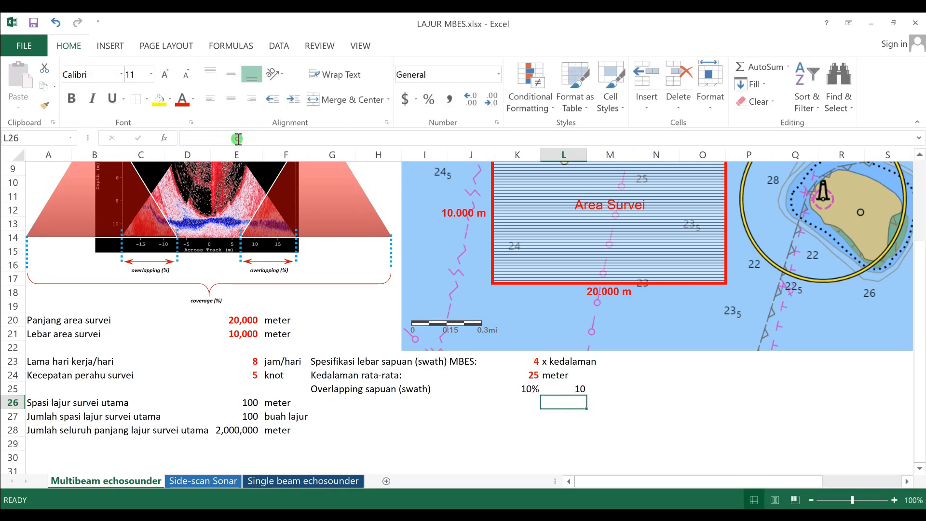
{"action": "left_click", "coordinate": [601, 386]}
{"action": "type", "text": "meter"}
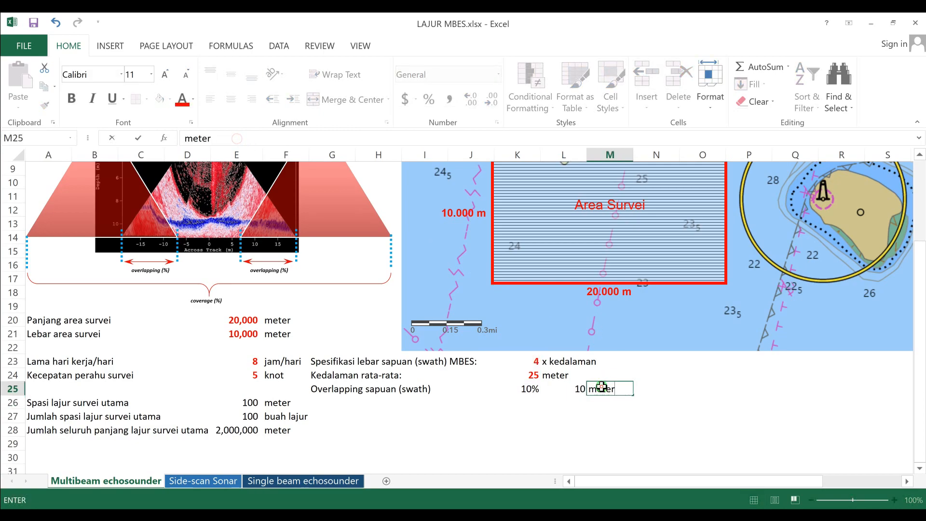
{"action": "key", "text": "Return"}
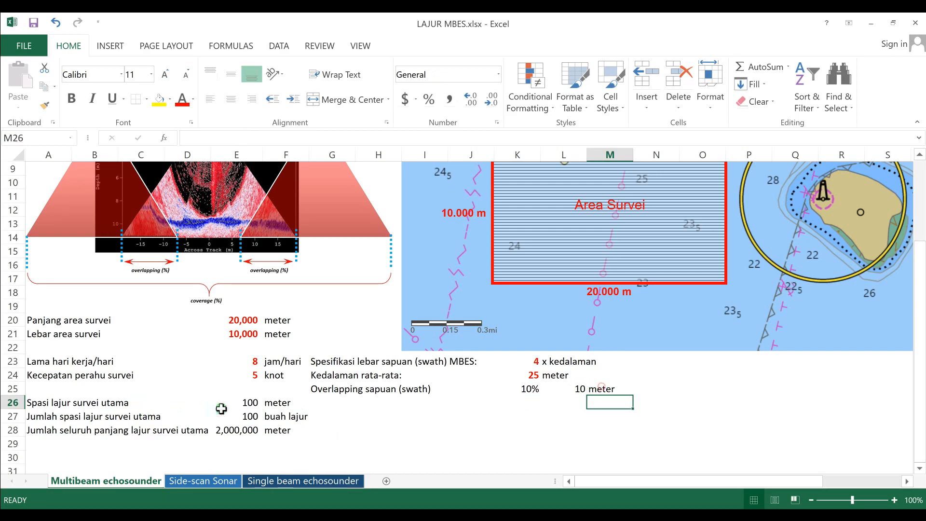
Subtract the overlap width from the main line spacing by changing the formula in E26 to =(K24*K23)-L25
{"action": "left_click", "coordinate": [238, 403]}
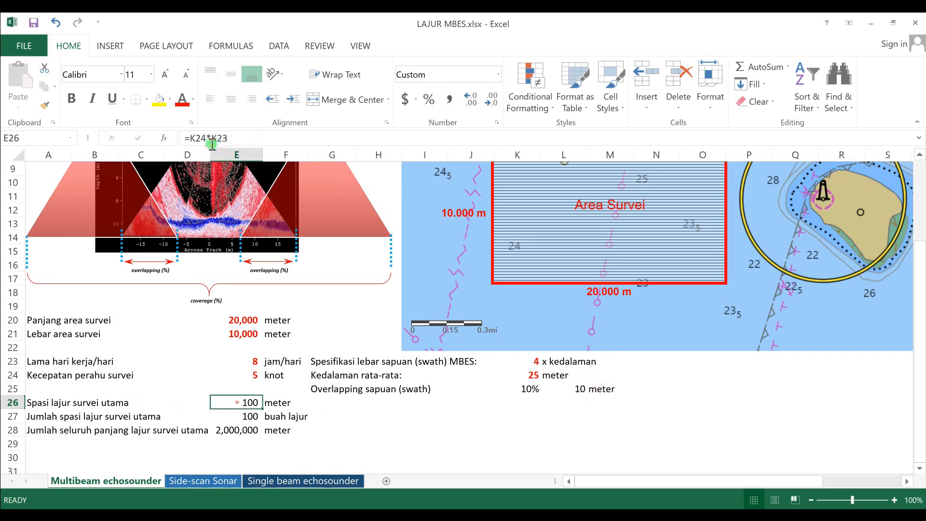
{"action": "left_click", "coordinate": [191, 138]}
{"action": "type", "text": "("}
{"action": "left_click", "coordinate": [245, 138]}
{"action": "type", "text": ")-"}
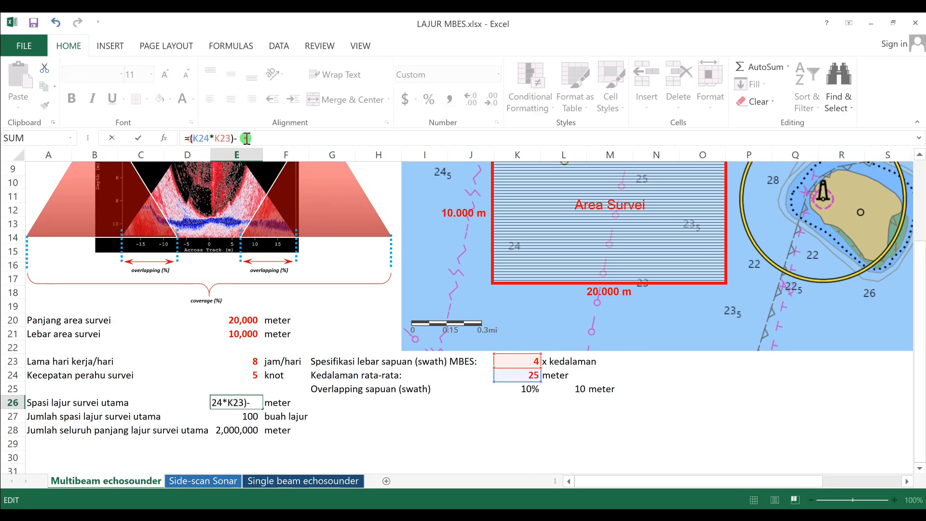
{"action": "left_click", "coordinate": [578, 388]}
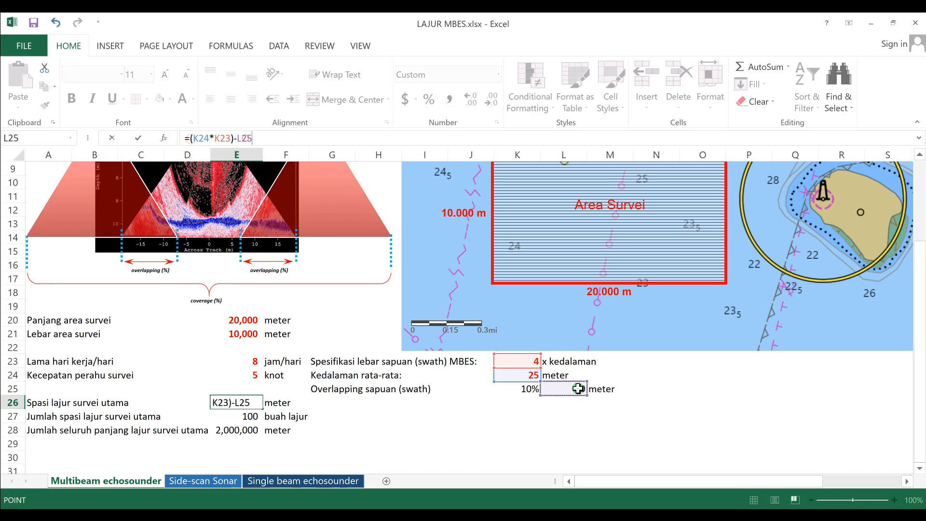
{"action": "key", "text": "Return"}
{"action": "left_click", "coordinate": [458, 422]}
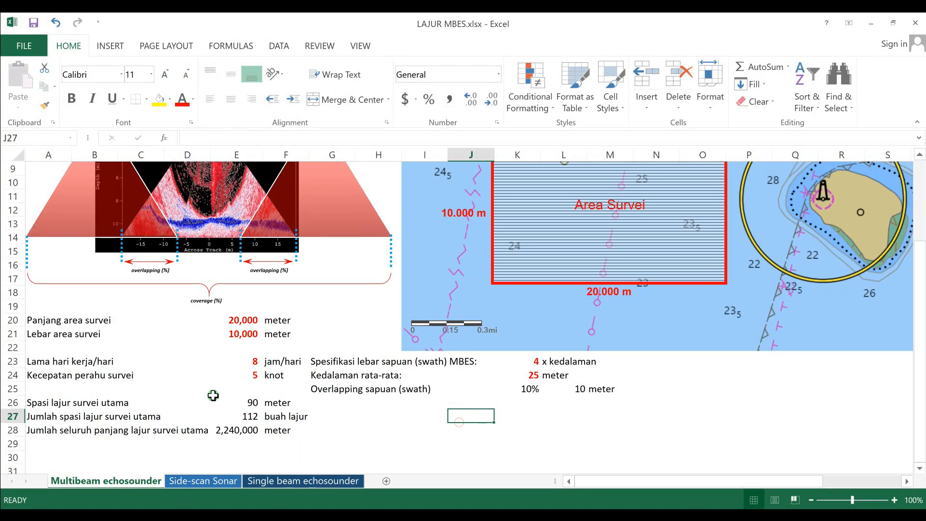
{"action": "left_click", "coordinate": [241, 404]}
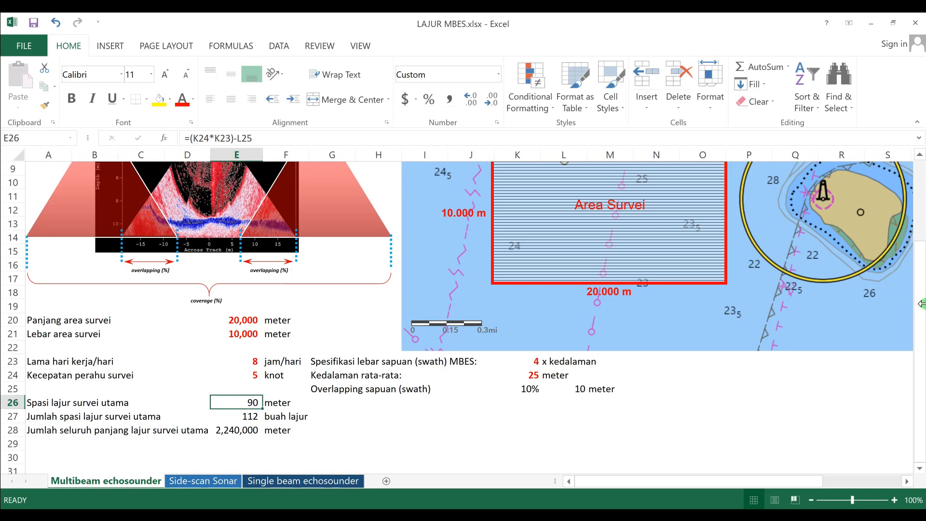
{"action": "left_click_drag", "start_coordinate": [916, 386], "coordinate": [921, 321]}
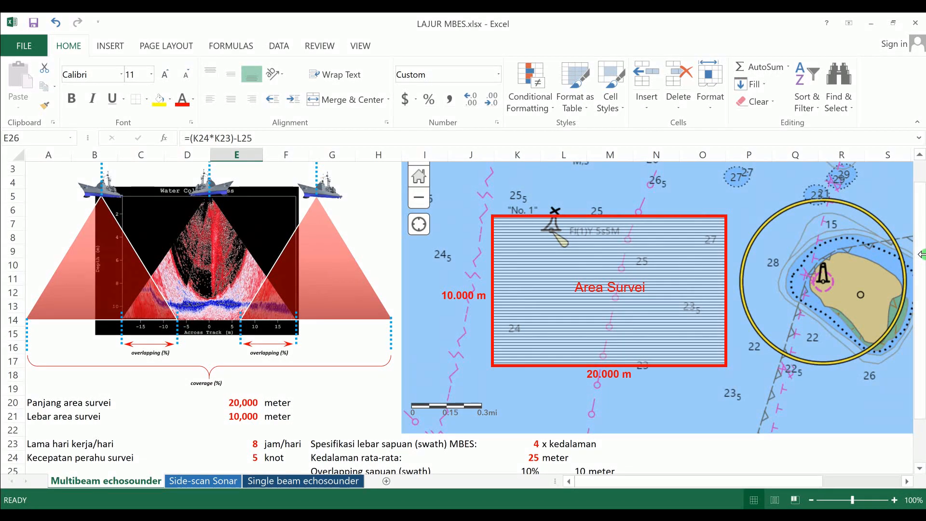
{"action": "left_click_drag", "start_coordinate": [924, 258], "coordinate": [924, 258]}
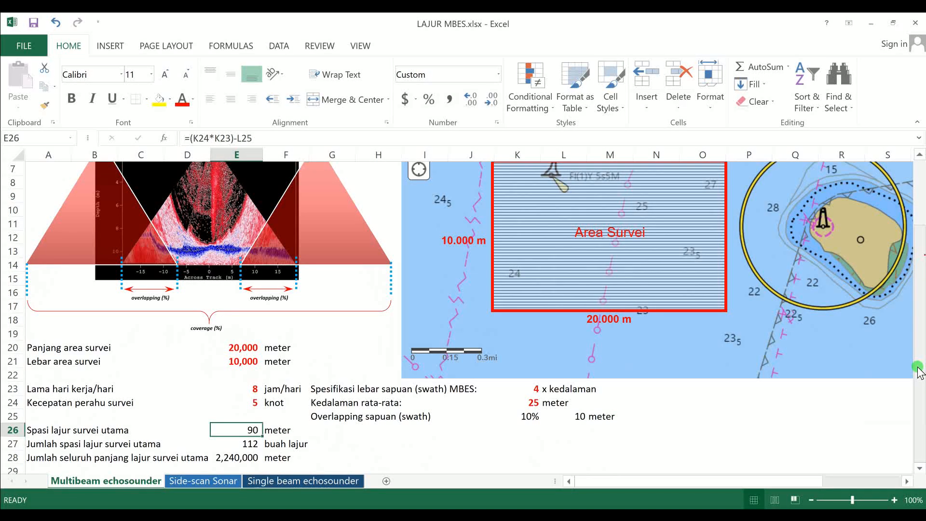
{"action": "left_click", "coordinate": [535, 453]}
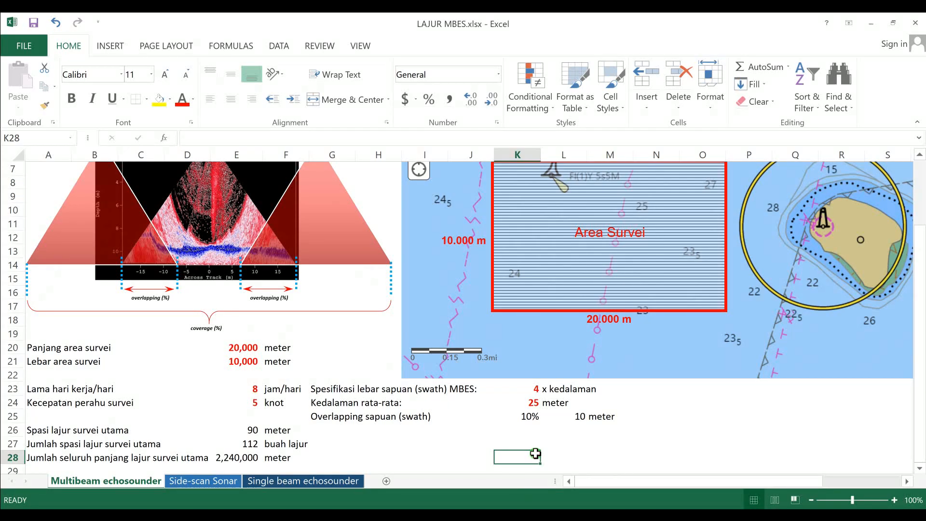
Make the swath overlap percentage in K25 red and bold, like the other input values
{"action": "left_click", "coordinate": [525, 417]}
{"action": "left_click", "coordinate": [181, 99]}
{"action": "left_click", "coordinate": [71, 99]}
{"action": "left_click", "coordinate": [599, 465]}
Set the swath overlap in K25 to 50% to test the line calculations
{"action": "left_click_drag", "start_coordinate": [920, 361], "coordinate": [921, 425]}
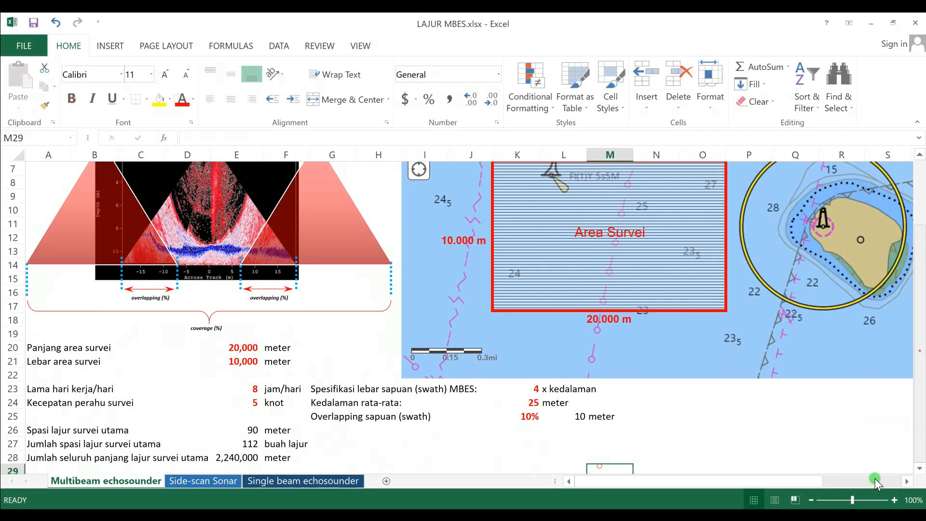
{"action": "left_click", "coordinate": [919, 468]}
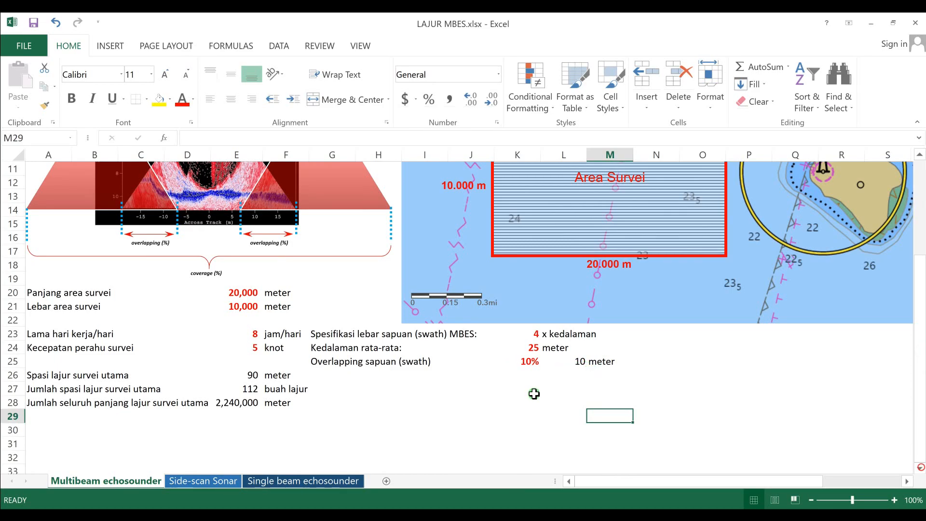
{"action": "left_click", "coordinate": [525, 363]}
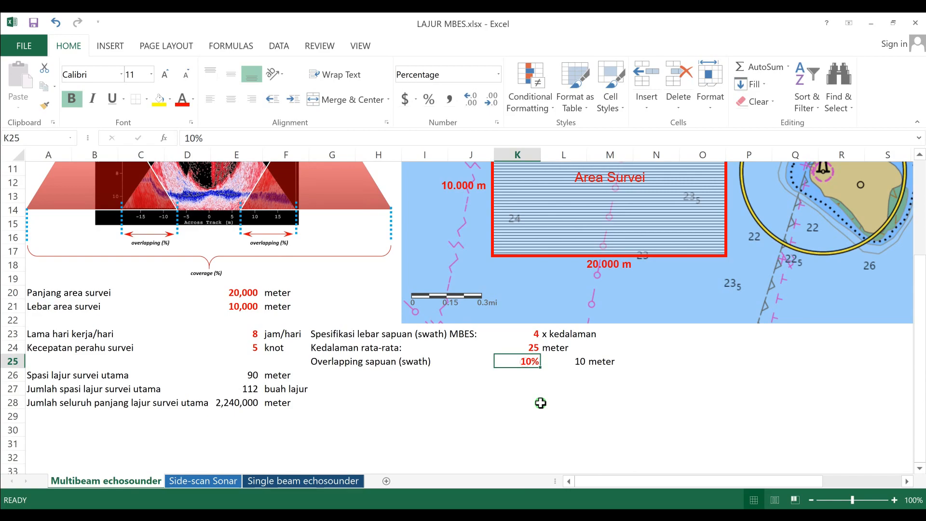
{"action": "type", "text": "50"}
{"action": "key", "text": "Return"}
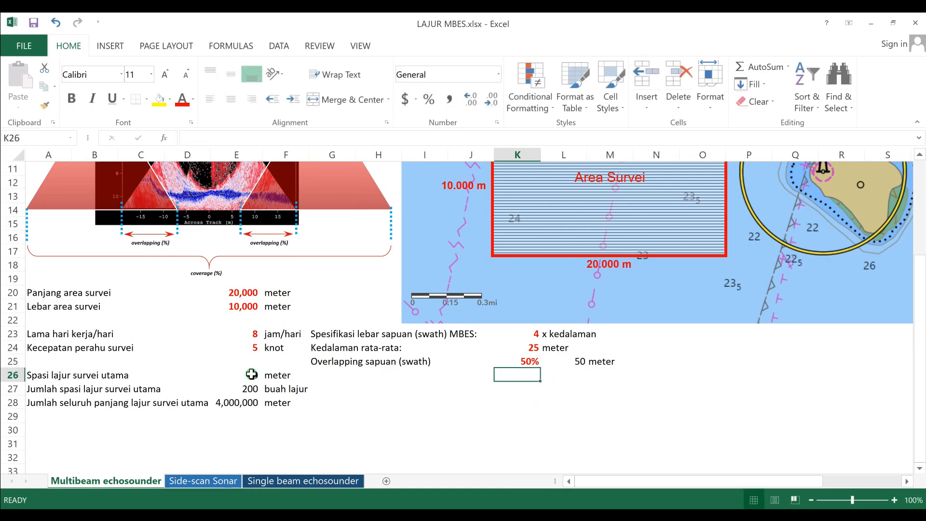
{"action": "left_click", "coordinate": [558, 401]}
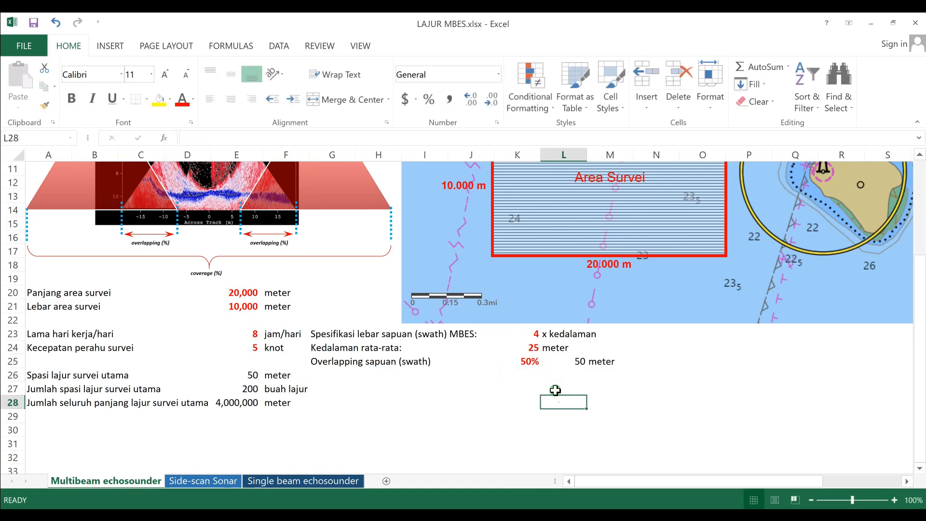
Test the line calculations with a swath overlap of 5% in K25
{"action": "left_click", "coordinate": [530, 364]}
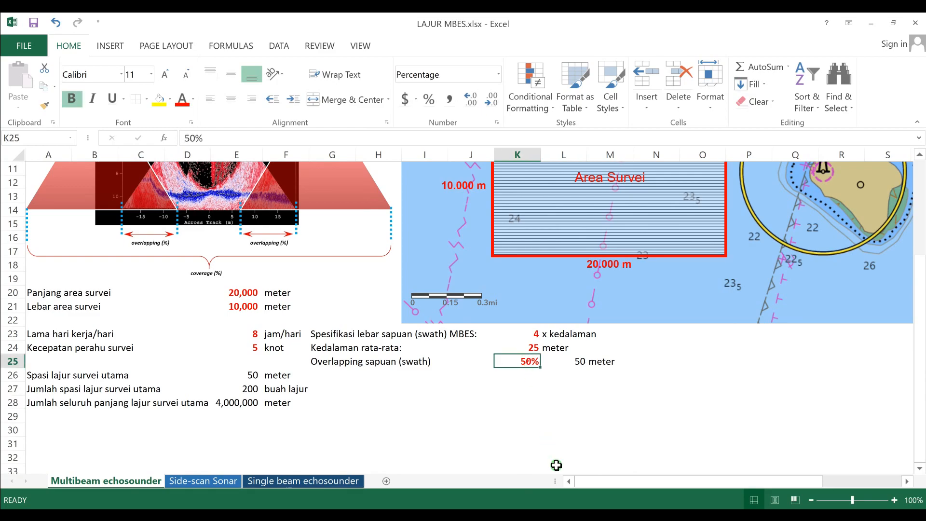
{"action": "type", "text": "5"}
{"action": "key", "text": "Return"}
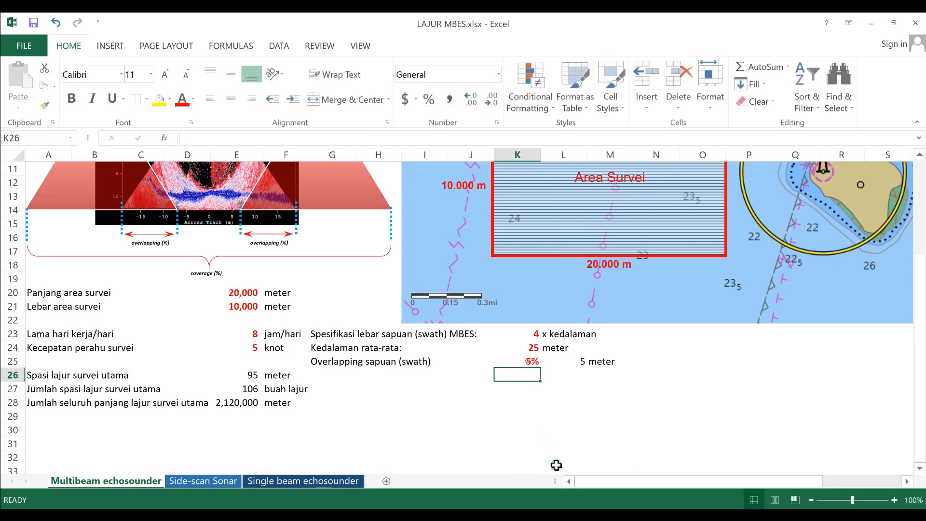
Set the swath overlap in K25 to 20%
{"action": "left_click", "coordinate": [530, 362]}
{"action": "type", "text": "20"}
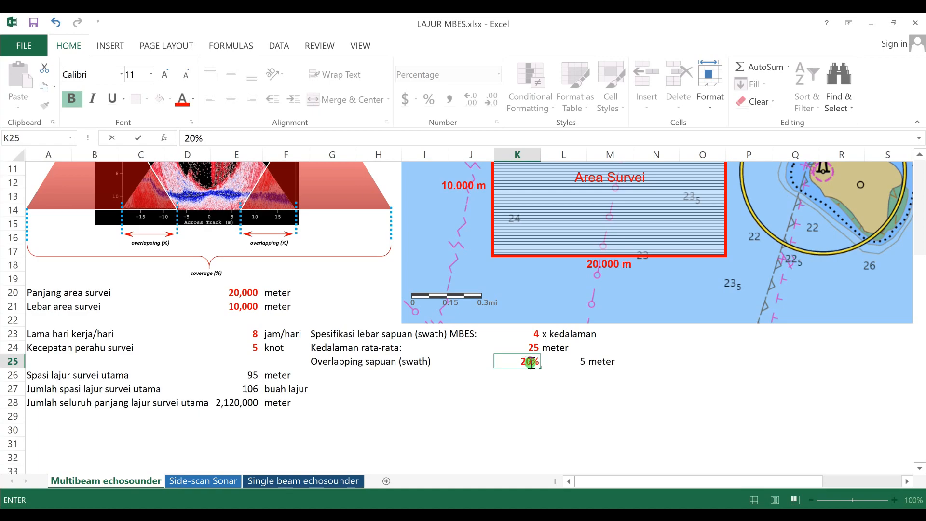
{"action": "key", "text": "Return"}
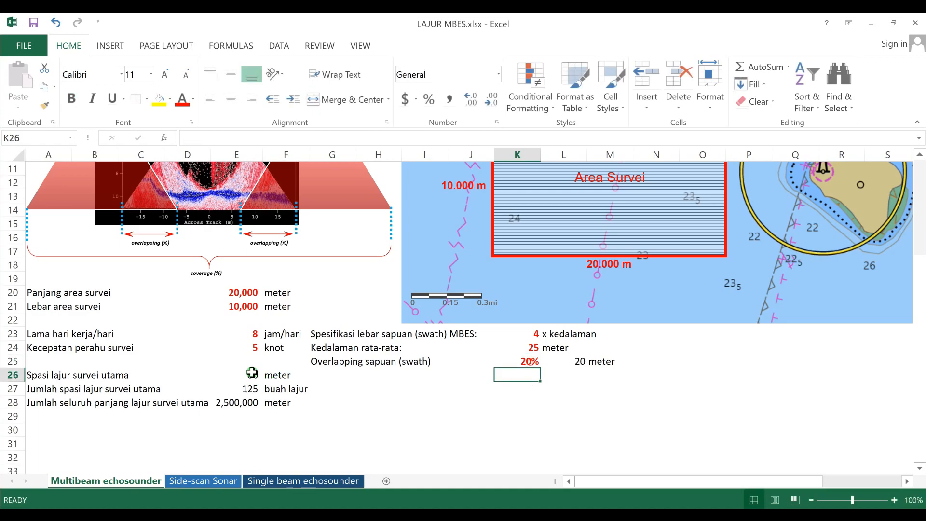
Set the swath overlap percentage in K25 to 5%
{"action": "left_click", "coordinate": [516, 364]}
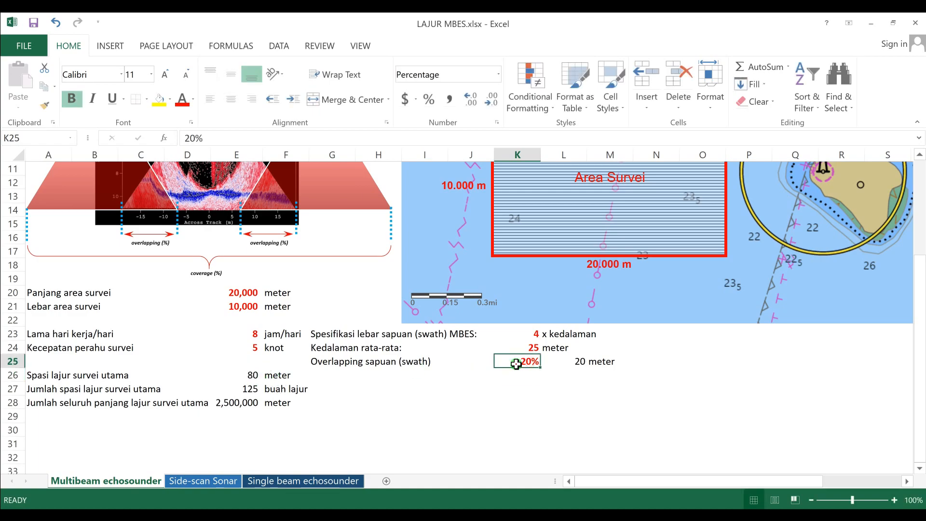
{"action": "type", "text": "5"}
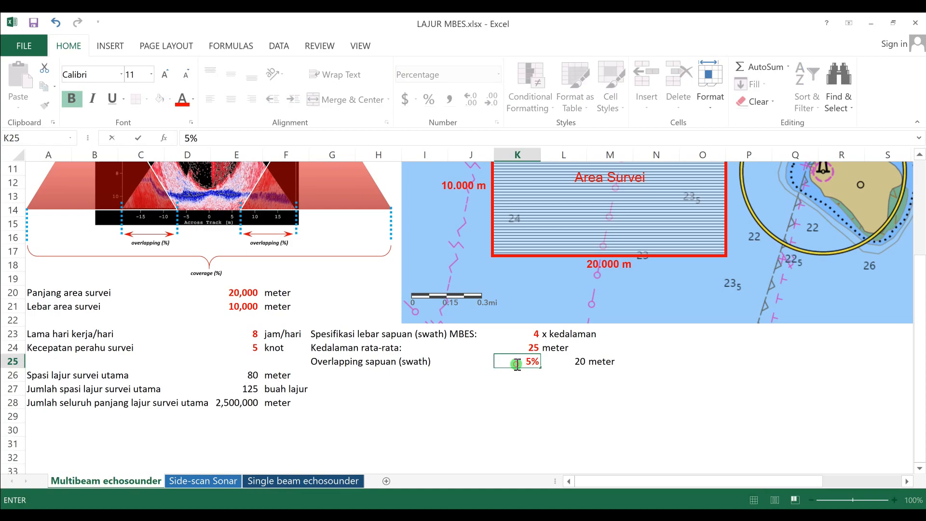
{"action": "key", "text": "Return"}
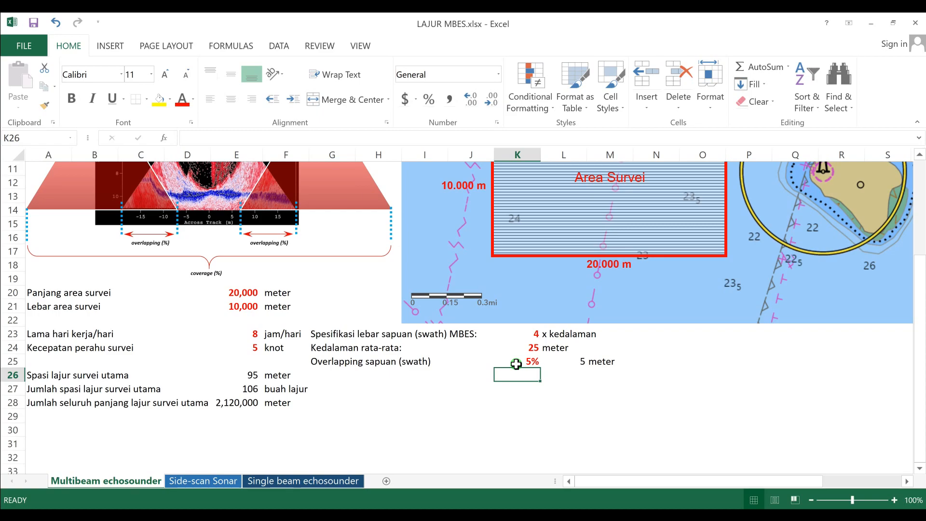
{"action": "left_click", "coordinate": [552, 402]}
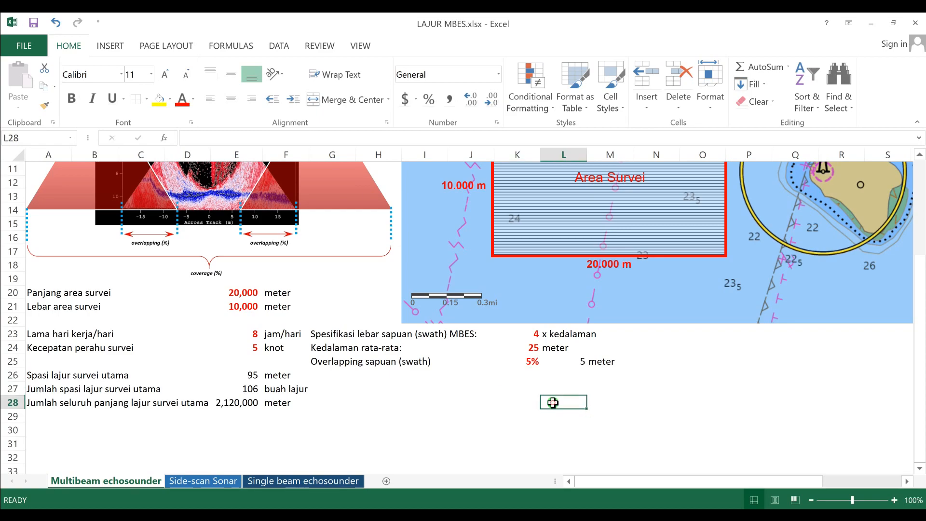
Enter the label "Spasi lajur survei silang (cross line)" in A30, below the main survey line rows
{"action": "left_click_drag", "start_coordinate": [921, 352], "coordinate": [921, 375]}
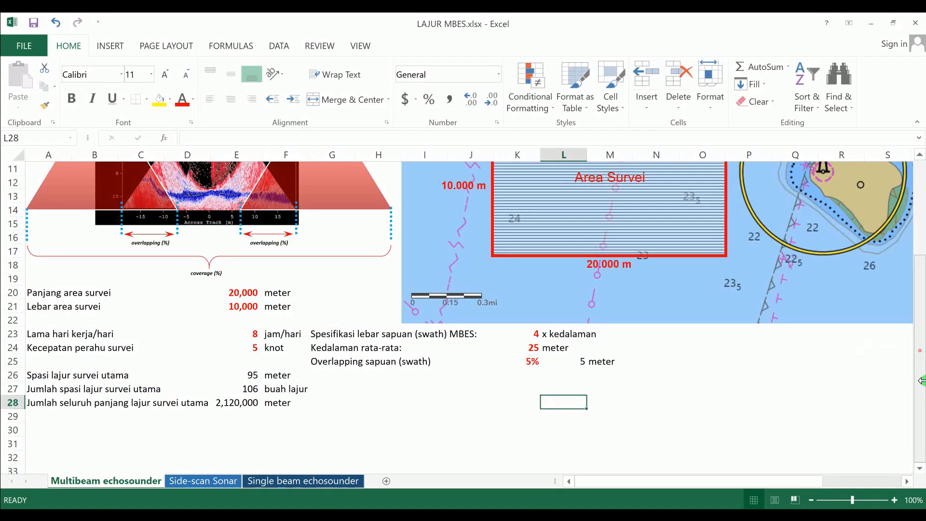
{"action": "left_click", "coordinate": [920, 469]}
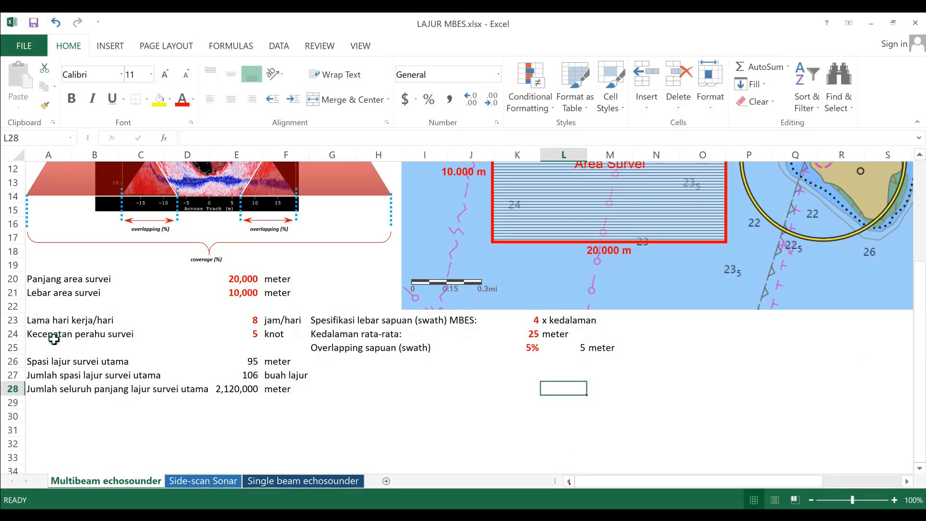
{"action": "left_click", "coordinate": [38, 410]}
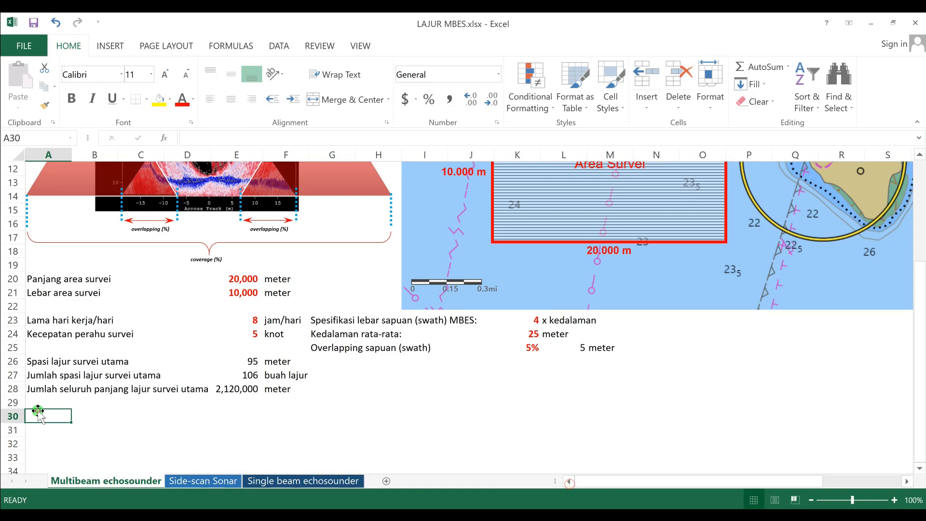
{"action": "type", "text": "Spasi "}
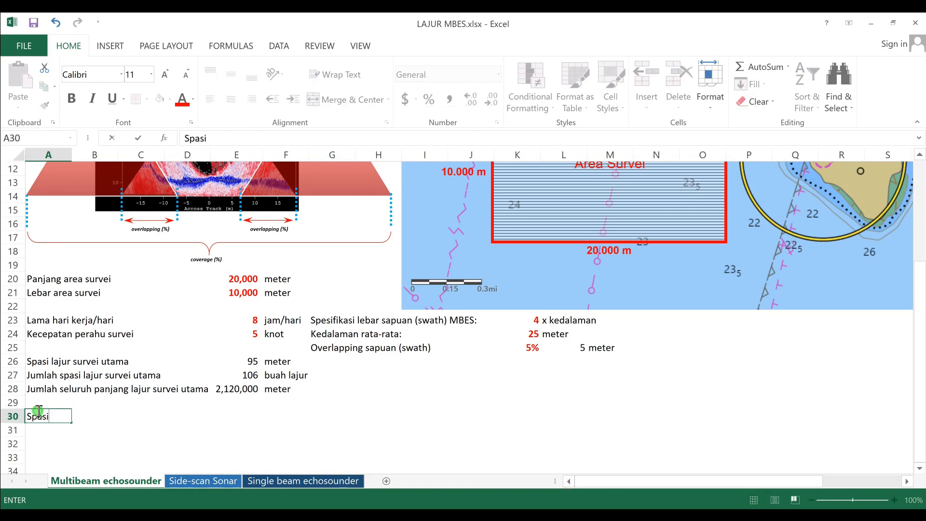
{"action": "type", "text": "lajur survei silang (cr"}
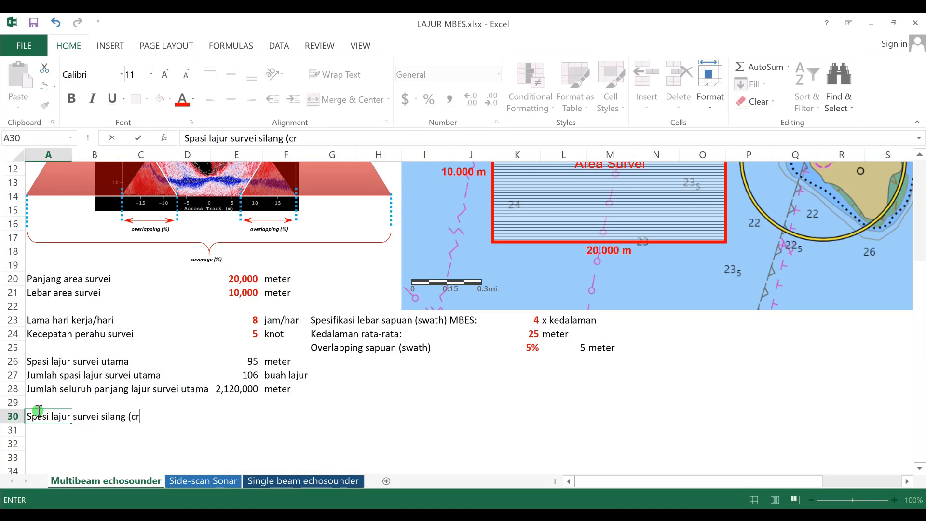
{"action": "type", "text": "oss line)"}
Calculate the cross line spacing in E30 with =E26*15 and enter the unit "meter" in F30
{"action": "left_click", "coordinate": [247, 416]}
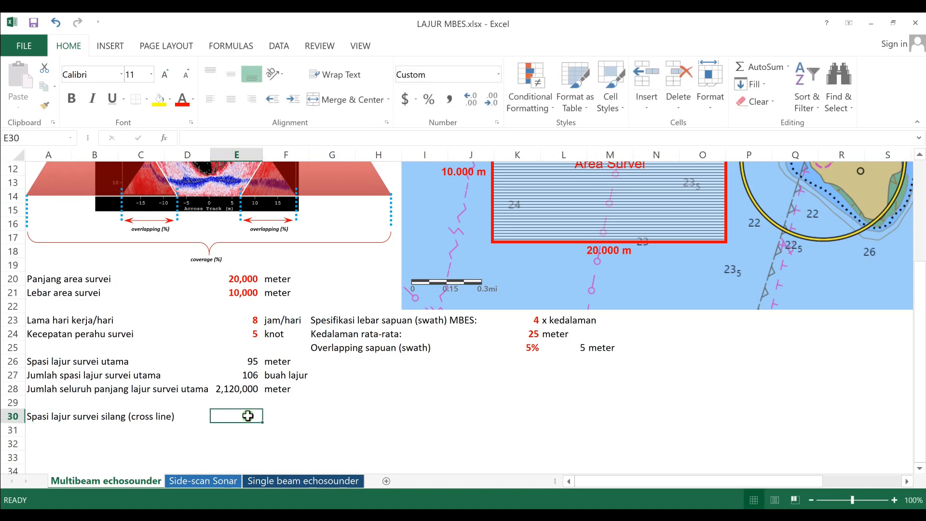
{"action": "type", "text": "="}
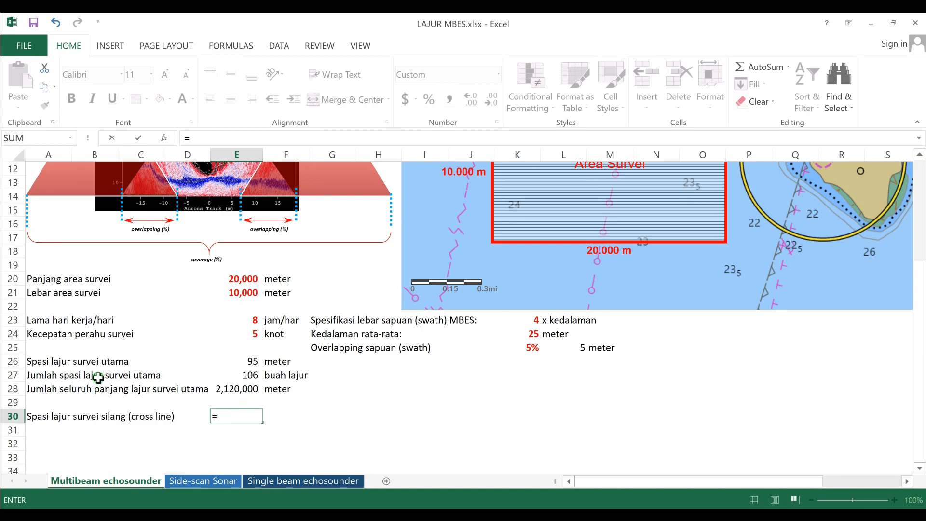
{"action": "left_click", "coordinate": [242, 366]}
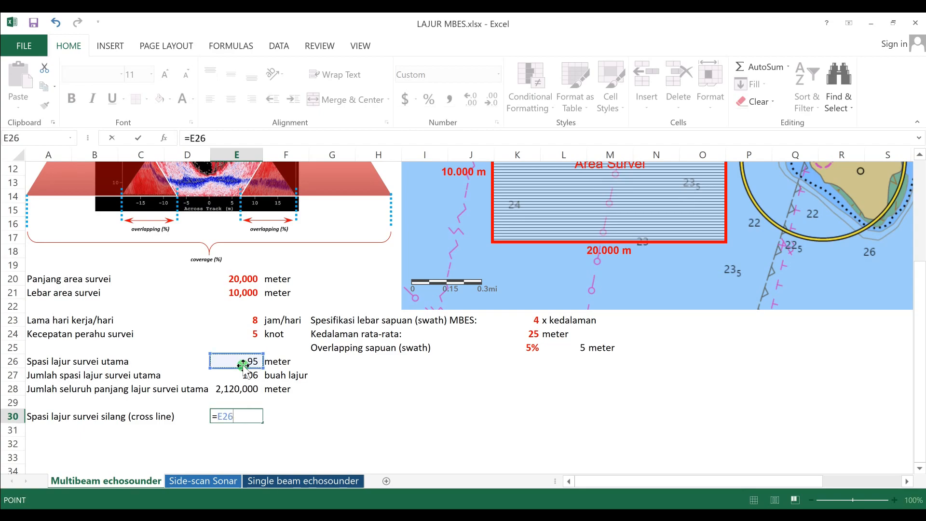
{"action": "type", "text": "*15"}
{"action": "key", "text": "Return"}
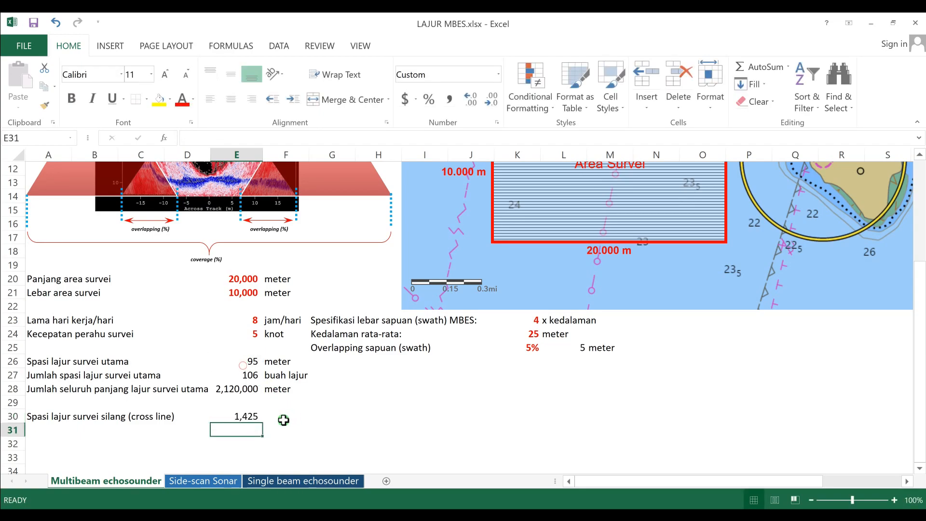
{"action": "left_click", "coordinate": [283, 419]}
{"action": "type", "text": "meter"}
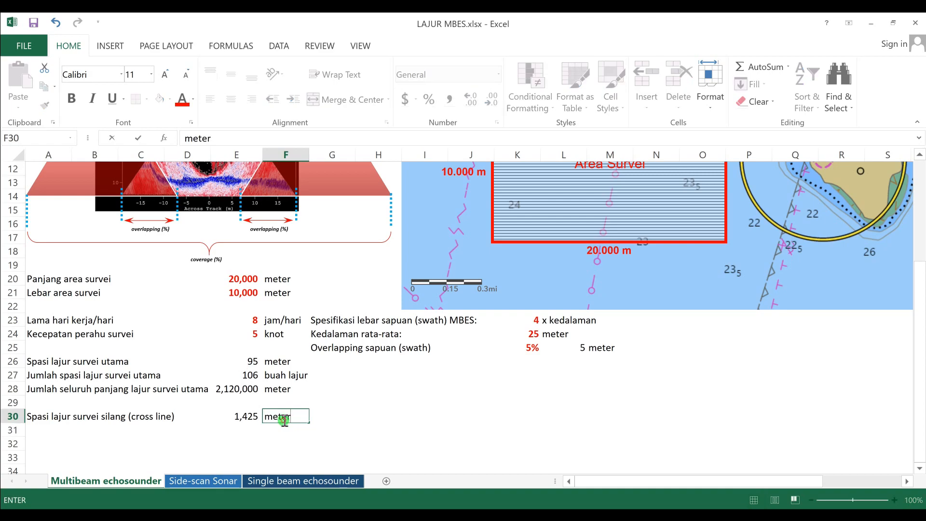
{"action": "key", "text": "Return"}
{"action": "left_click", "coordinate": [357, 431]}
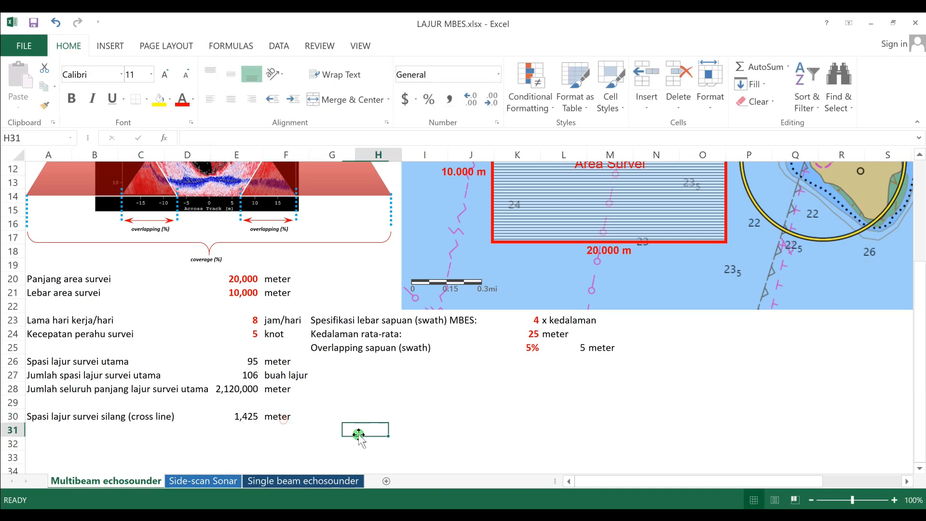
Review the units of the survey line rows in column F and the main line spacing formula in E26
{"action": "left_click", "coordinate": [275, 415]}
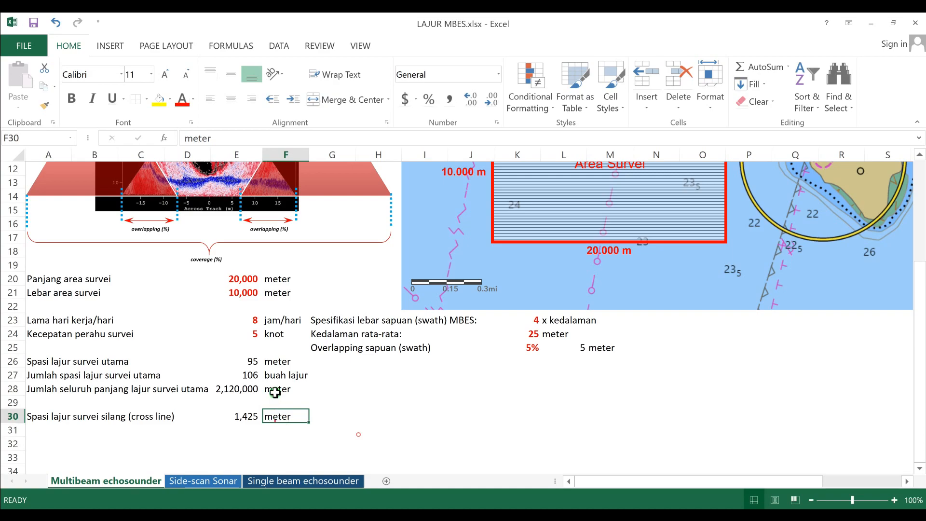
{"action": "left_click", "coordinate": [275, 390]}
{"action": "left_click", "coordinate": [275, 375]}
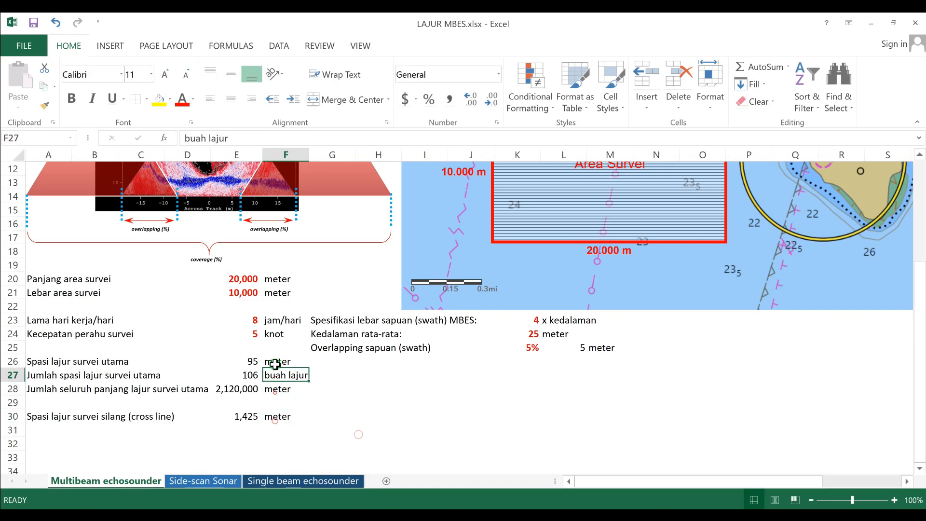
{"action": "left_click", "coordinate": [274, 362]}
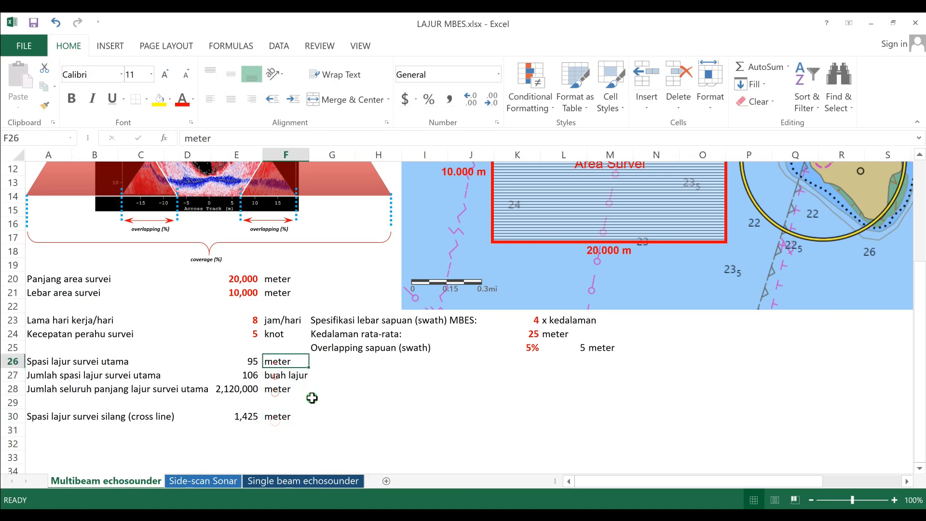
{"action": "left_click", "coordinate": [312, 397]}
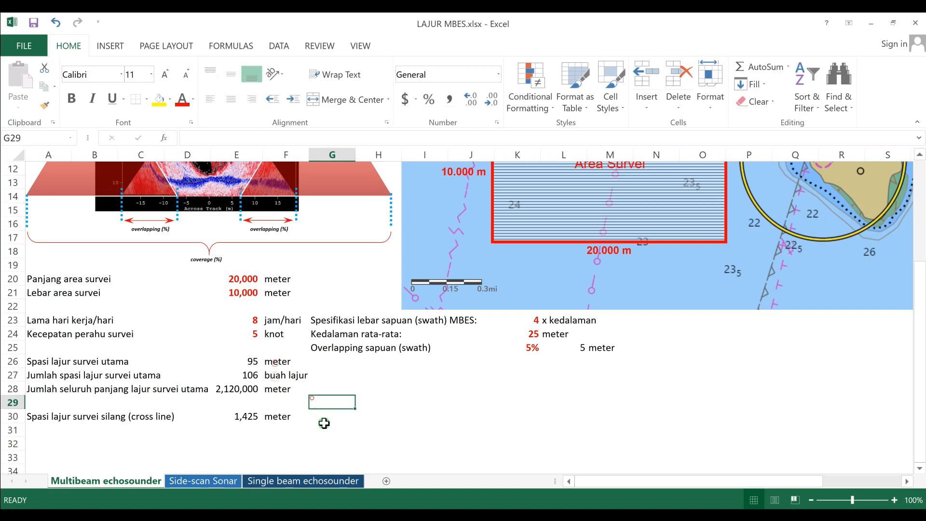
{"action": "left_click", "coordinate": [324, 424]}
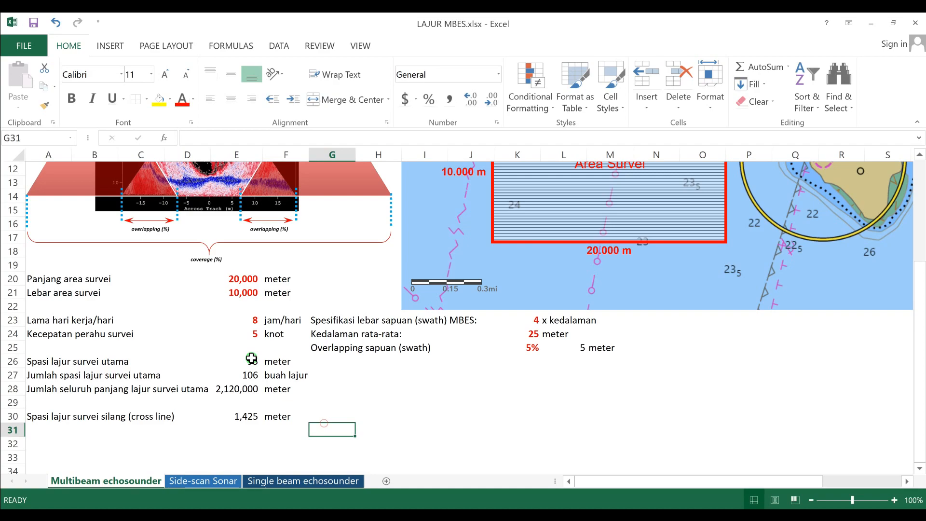
{"action": "left_click", "coordinate": [252, 358]}
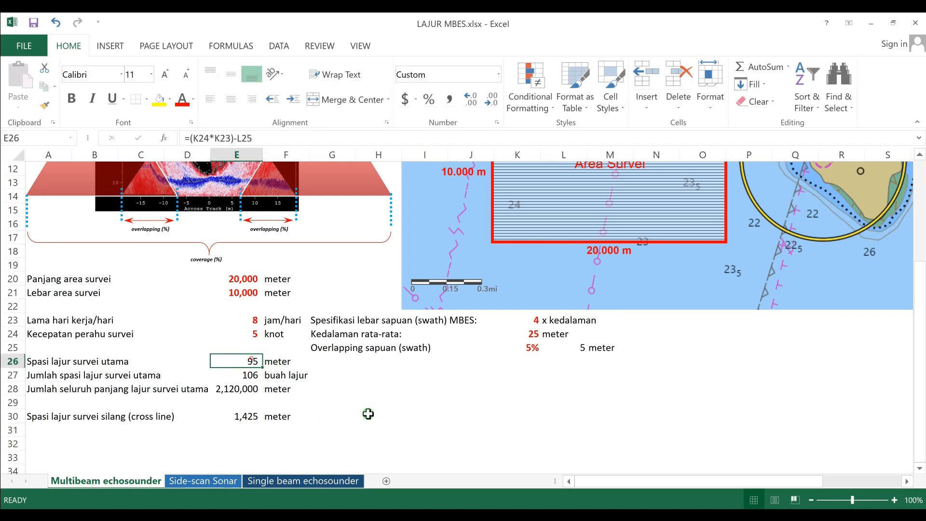
{"action": "left_click", "coordinate": [368, 413]}
{"action": "left_click", "coordinate": [391, 446]}
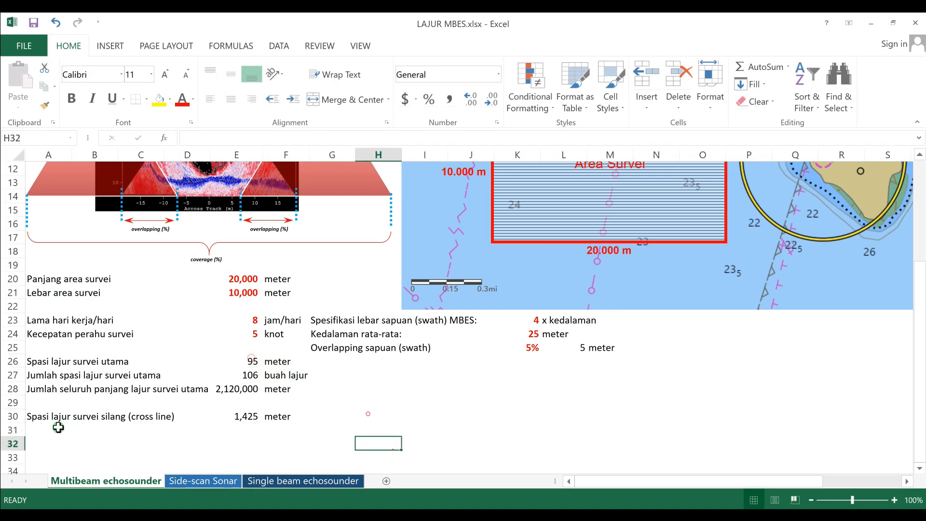
Enter the label "Jumlah spasi lajur survei silang" in A31
{"action": "left_click", "coordinate": [37, 430]}
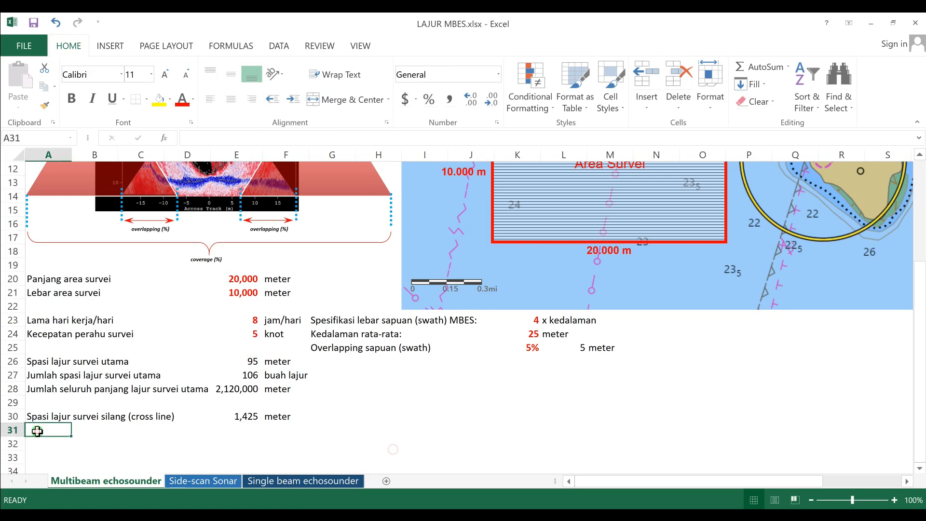
{"action": "type", "text": "Juml"}
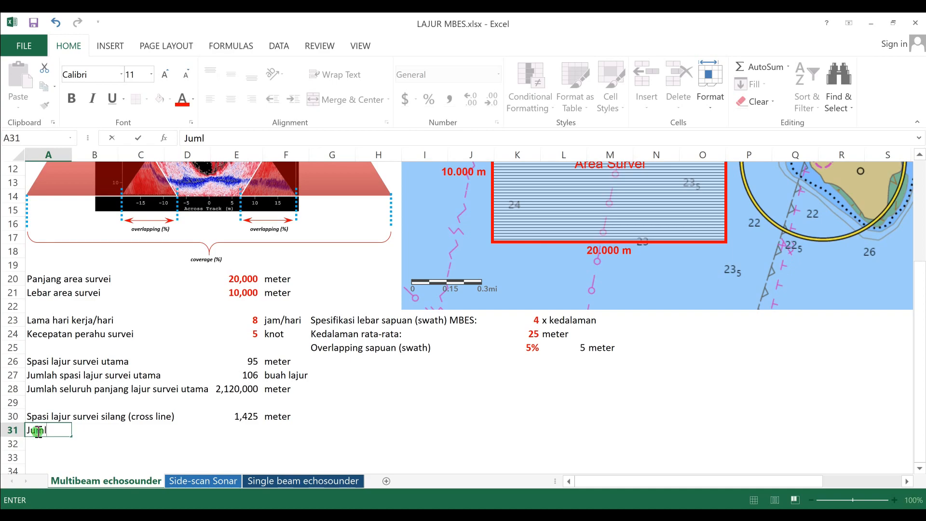
{"action": "type", "text": "ah spasi lajur"}
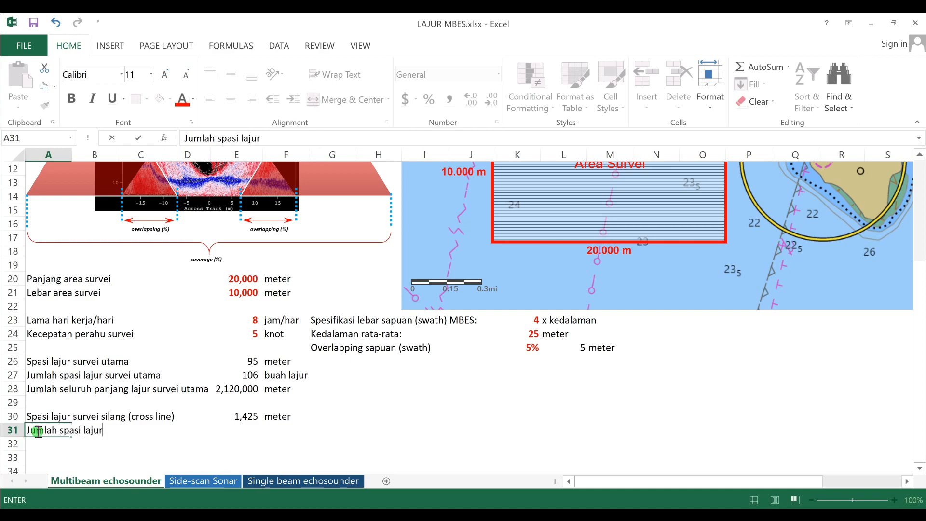
{"action": "type", "text": " survei silang"}
{"action": "key", "text": "Return"}
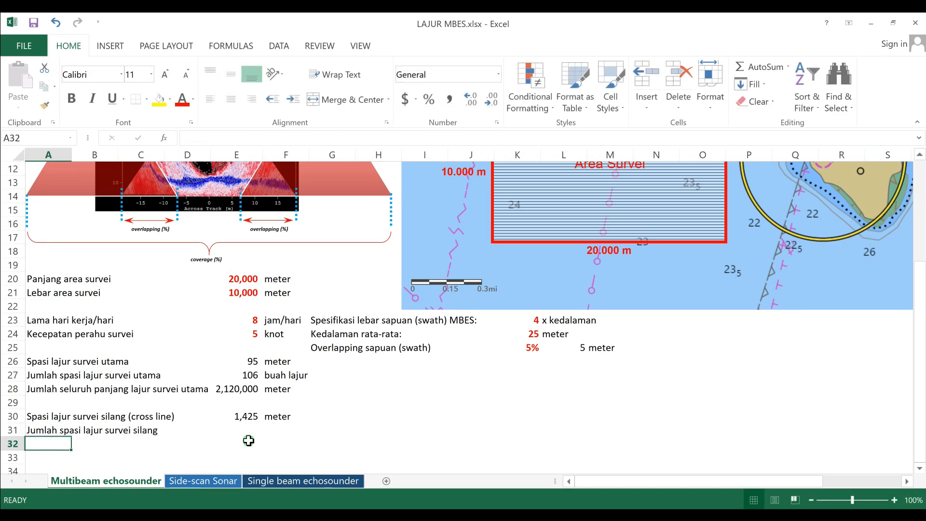
Calculate the cross line count in E31 with =E20/E30 and enter the unit "buah lajur" in F31
{"action": "left_click", "coordinate": [241, 433]}
{"action": "type", "text": "="}
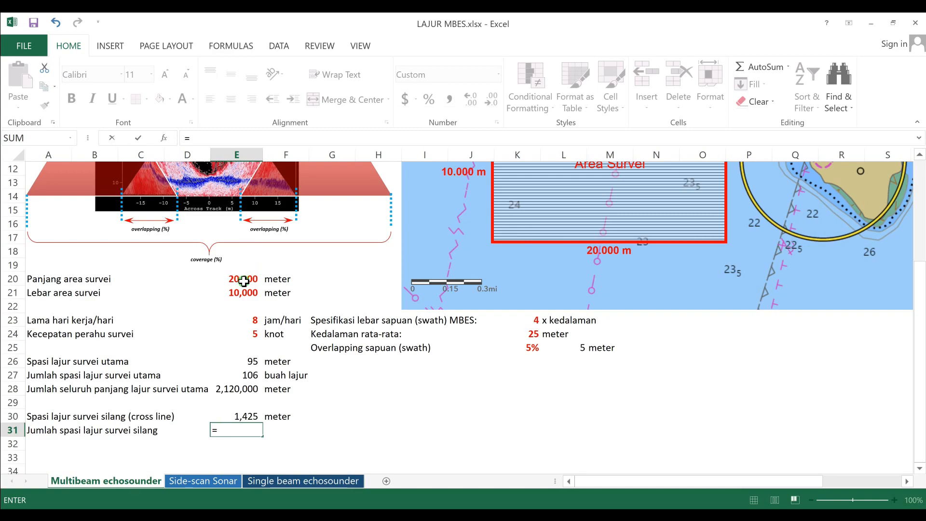
{"action": "left_click", "coordinate": [244, 281]}
{"action": "type", "text": "/"}
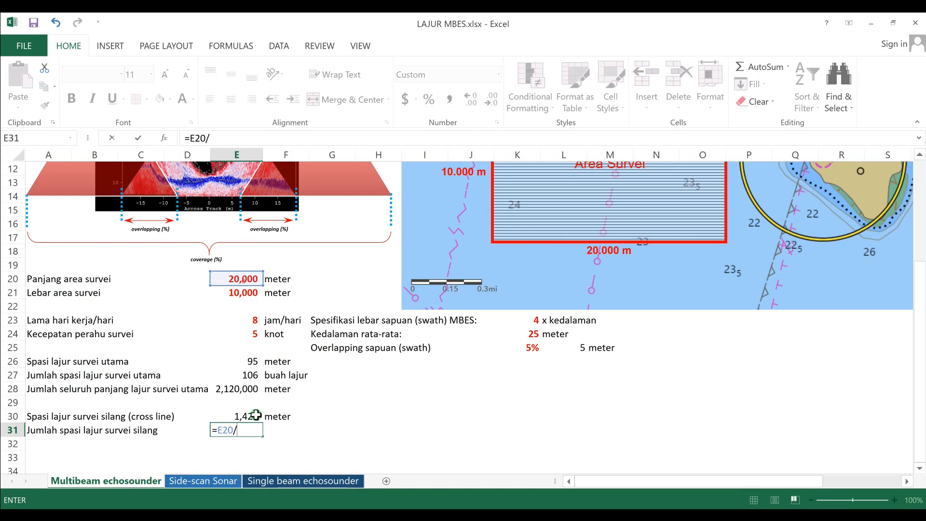
{"action": "left_click", "coordinate": [255, 417]}
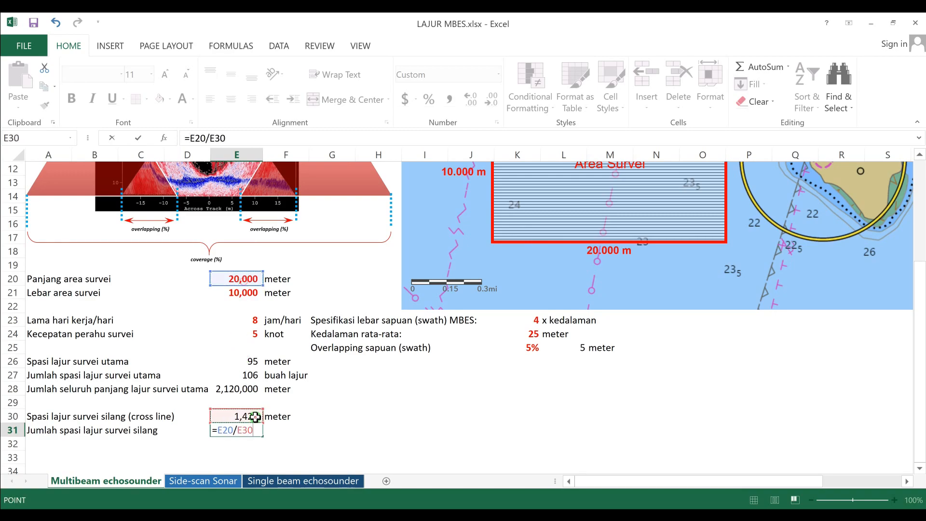
{"action": "key", "text": "Return"}
{"action": "left_click", "coordinate": [277, 430]}
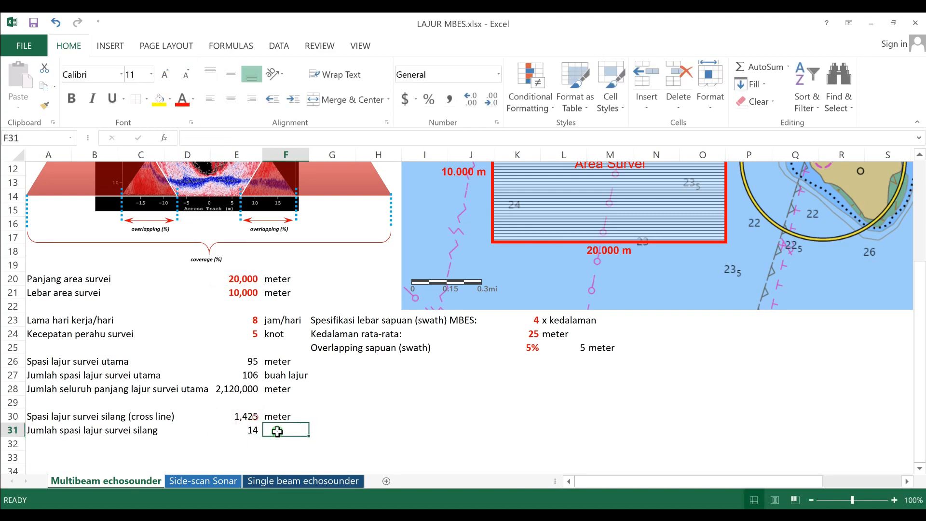
{"action": "type", "text": "buah lajur"}
{"action": "key", "text": "Return"}
Round the cross line count in E31 up to a whole number with =ROUNDUP((E20/E30),0)
{"action": "left_click", "coordinate": [248, 430]}
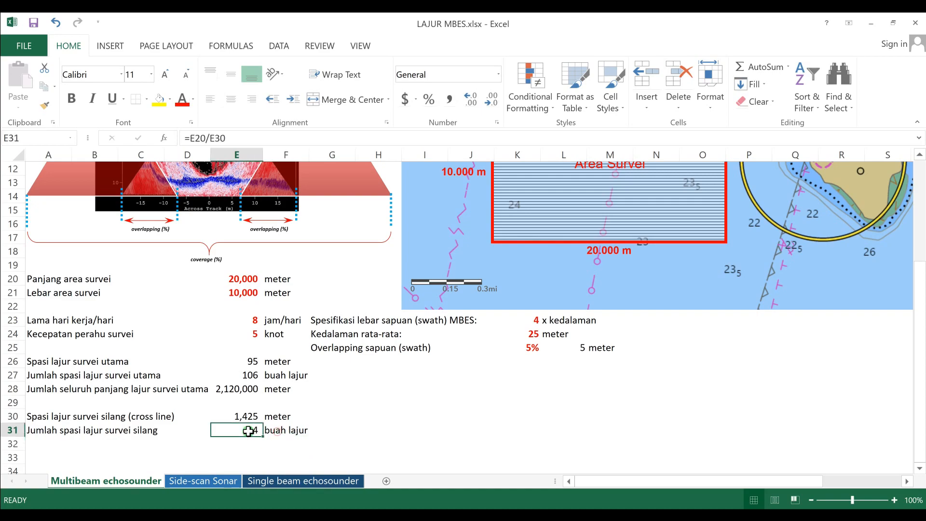
{"action": "left_click", "coordinate": [191, 138]}
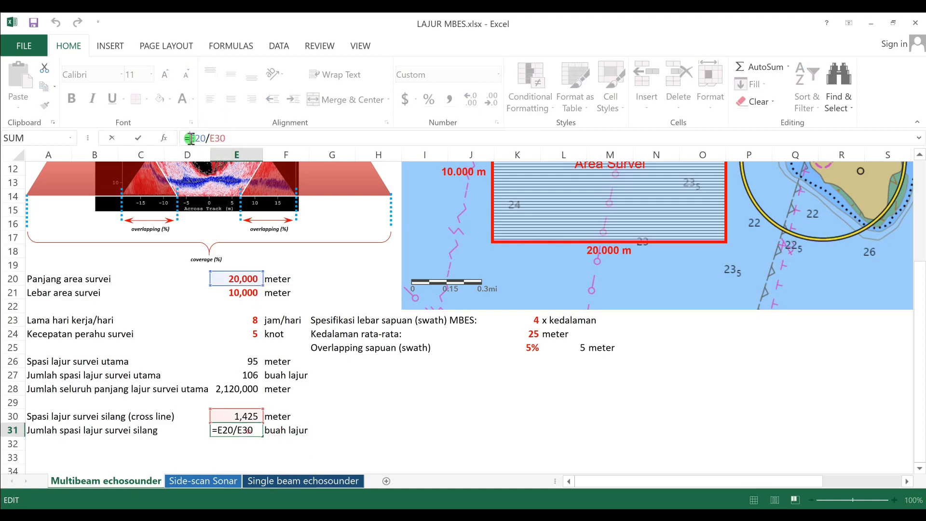
{"action": "type", "text": "ra"}
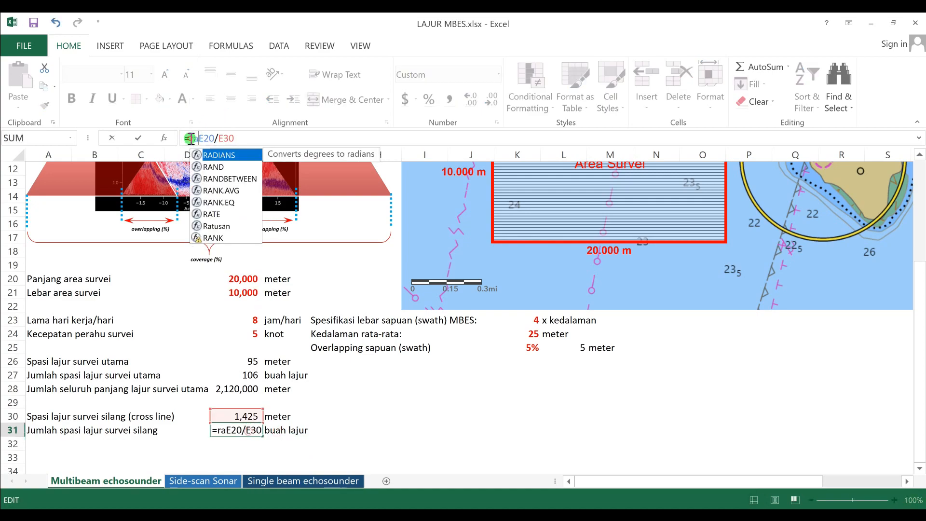
{"action": "key", "text": "BackSpace"}
{"action": "type", "text": "ou"}
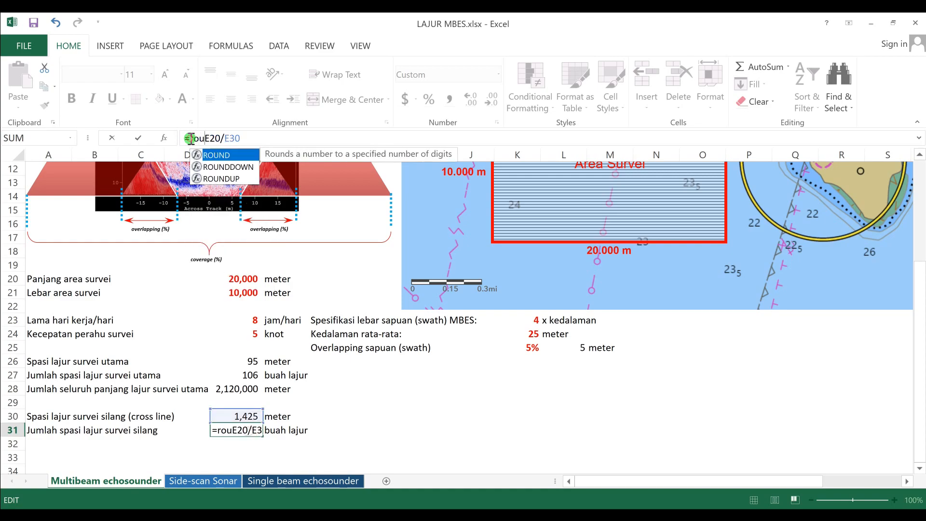
{"action": "double_click", "coordinate": [220, 178]}
{"action": "type", "text": "(("}
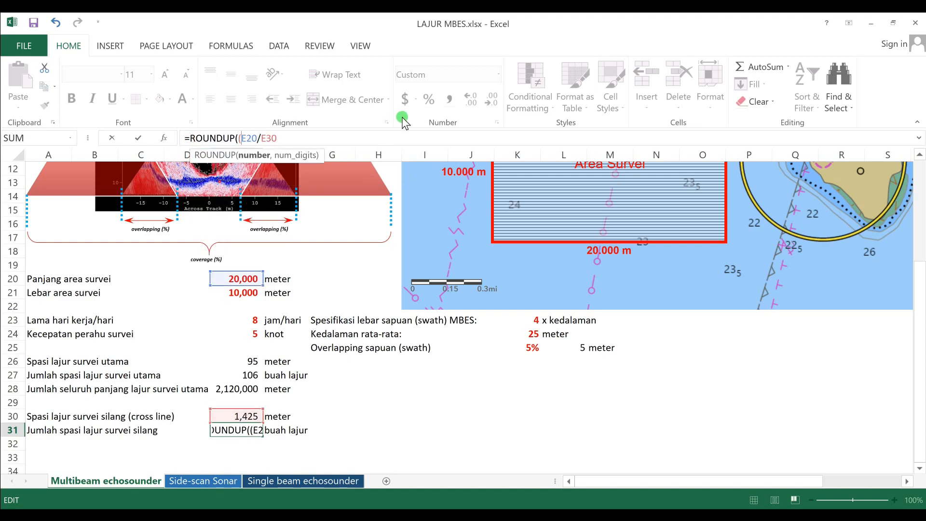
{"action": "left_click", "coordinate": [337, 135]}
{"action": "type", "text": ")"}
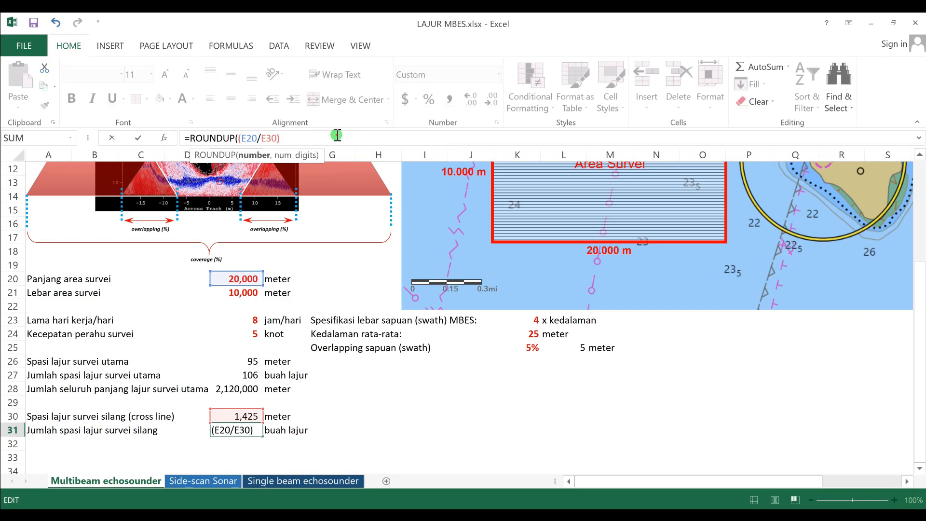
{"action": "type", "text": ",0)"}
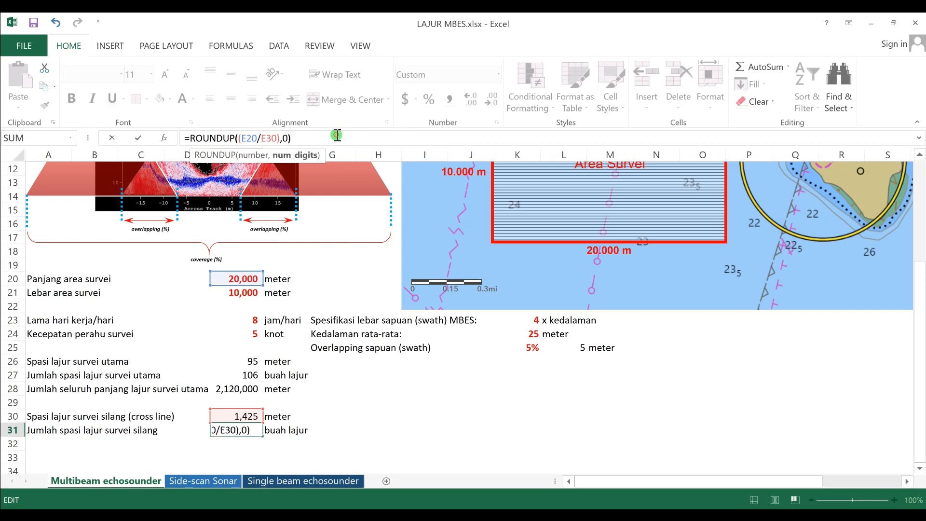
{"action": "key", "text": "Return"}
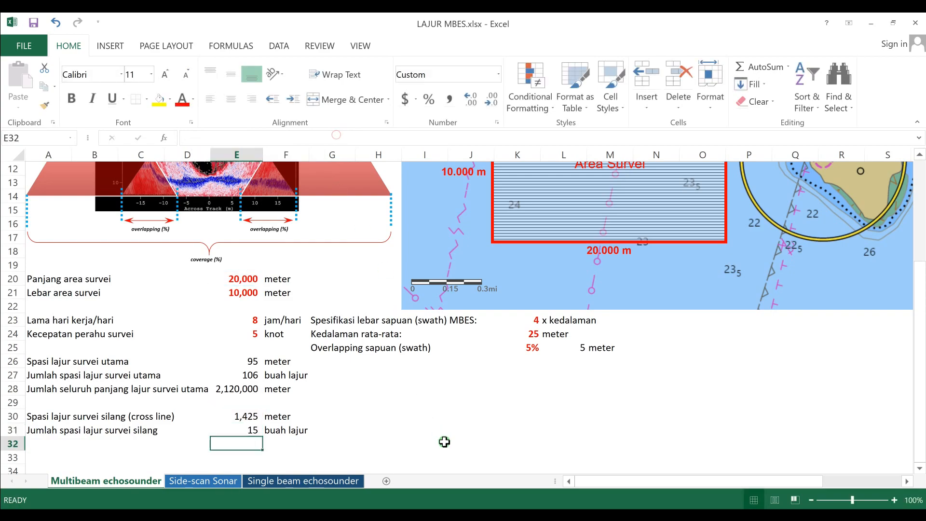
Review the rounded cross line count and its formula in E31
{"action": "left_click", "coordinate": [444, 441]}
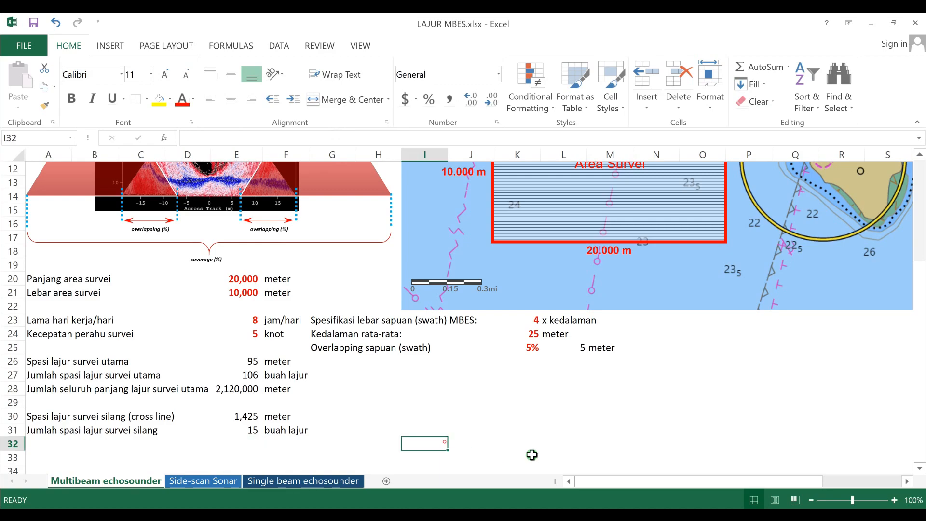
{"action": "left_click", "coordinate": [544, 459]}
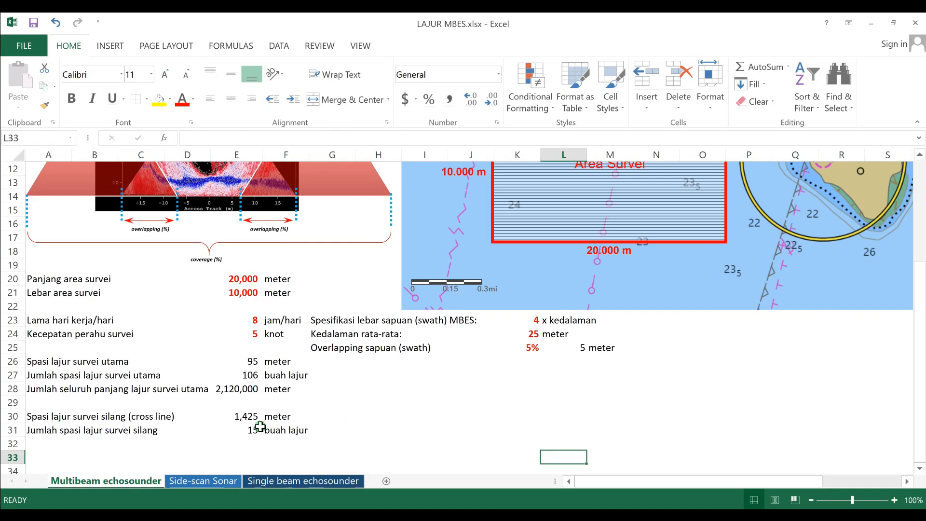
{"action": "left_click", "coordinate": [246, 430]}
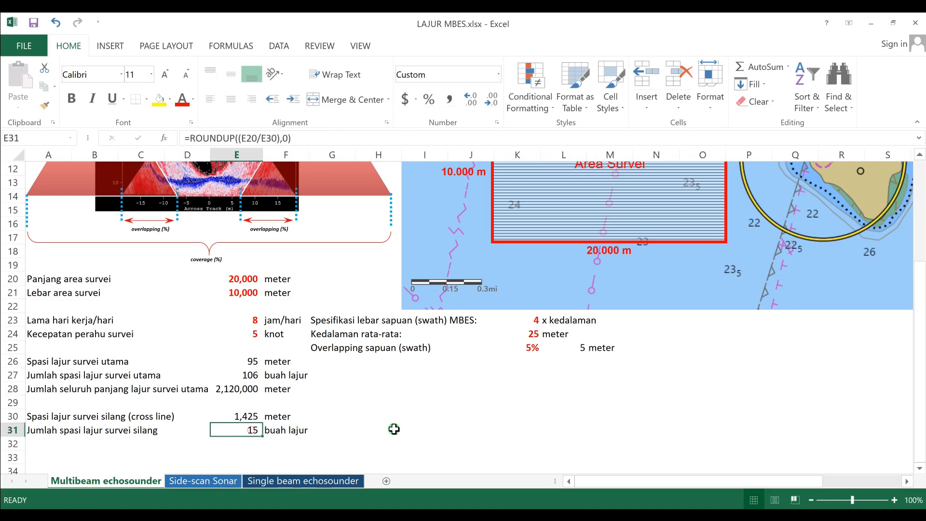
{"action": "left_click", "coordinate": [394, 429]}
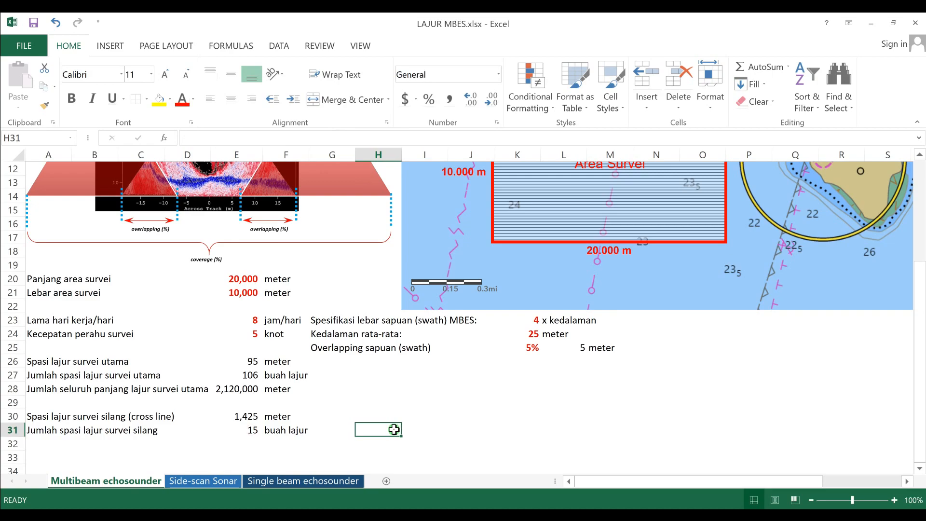
{"action": "left_click", "coordinate": [329, 429]}
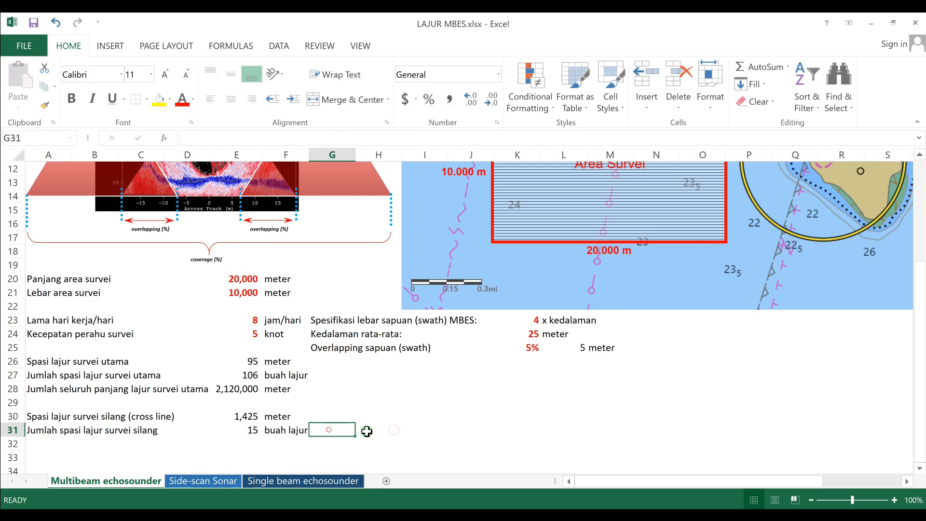
{"action": "left_click", "coordinate": [366, 431]}
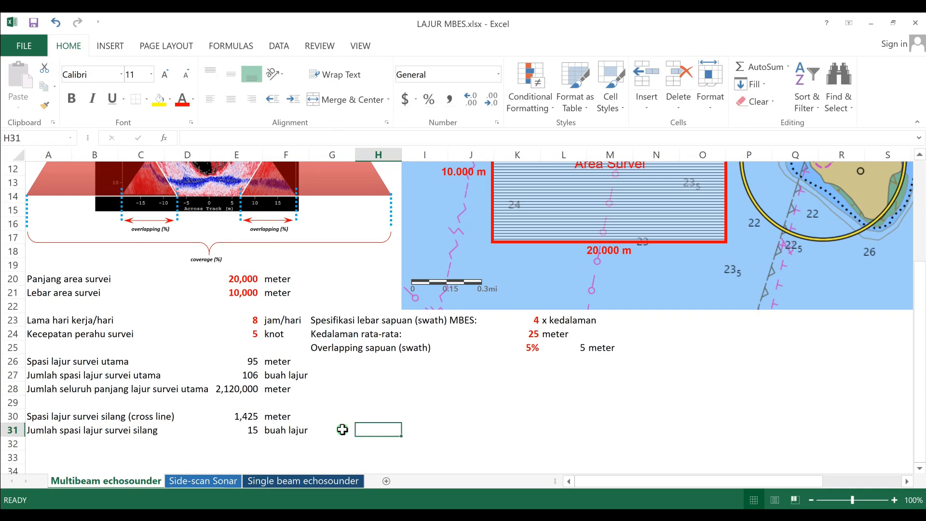
{"action": "left_click", "coordinate": [343, 429]}
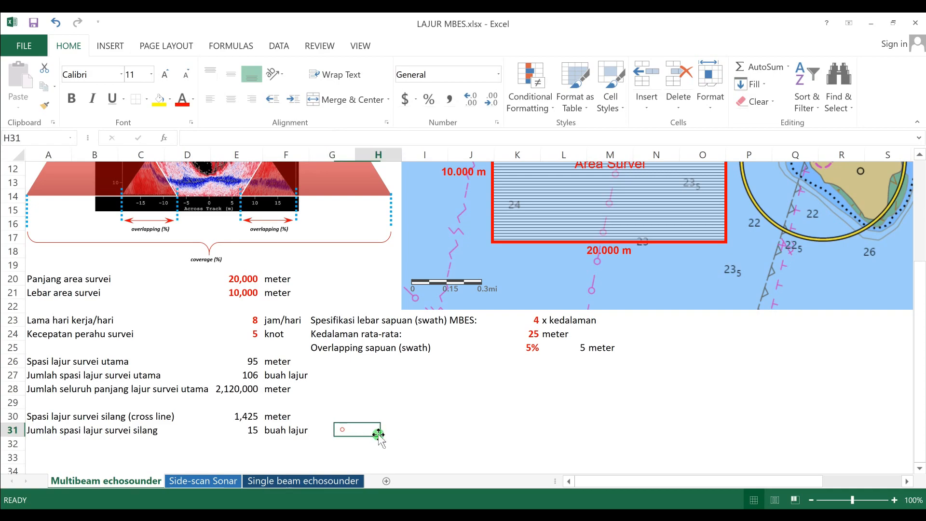
{"action": "left_click", "coordinate": [257, 430]}
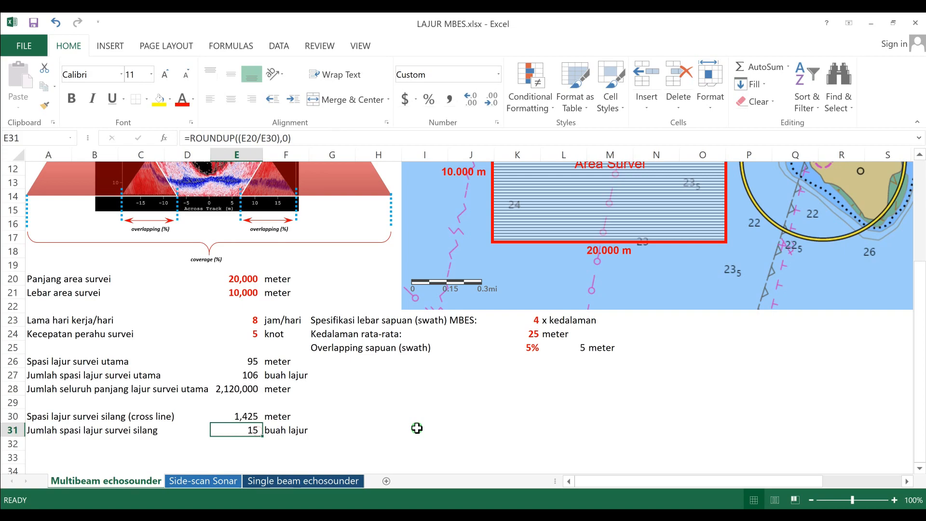
{"action": "left_click", "coordinate": [391, 428]}
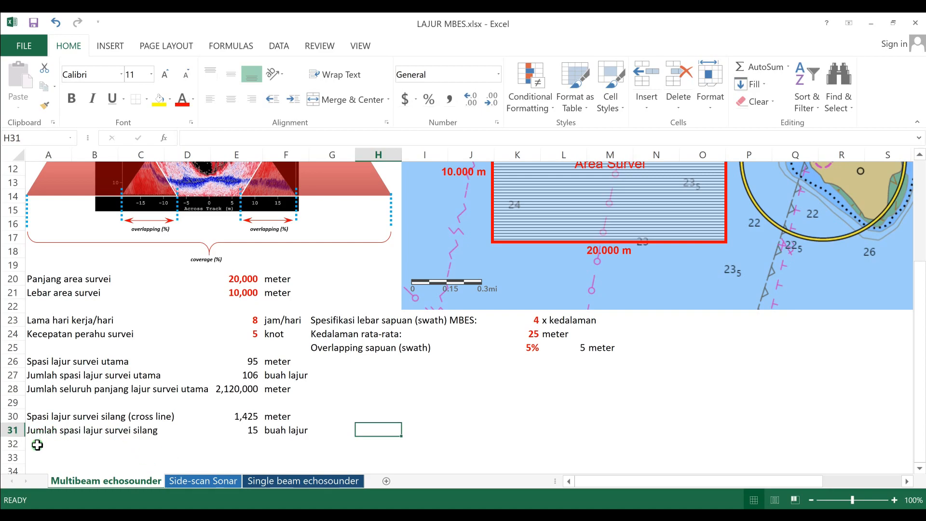
Enter the label "Jumlah seluruh panjang lajur survei silang" in A32
{"action": "left_click", "coordinate": [37, 444]}
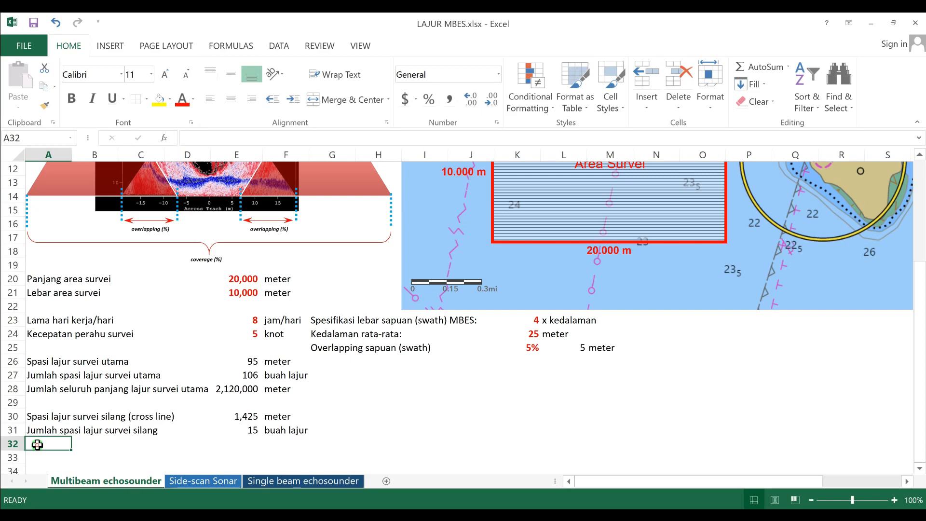
{"action": "type", "text": "Jumlah s"}
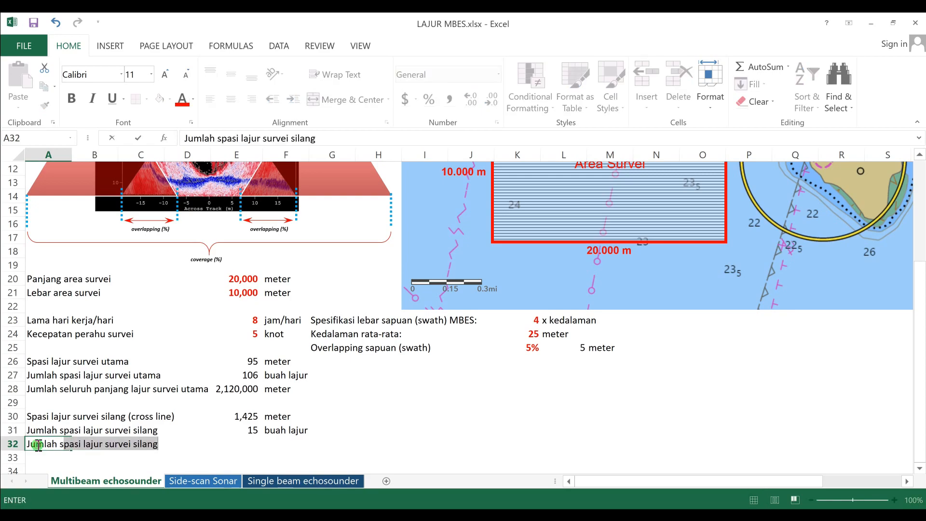
{"action": "type", "text": "eluruh panjang lajur survei silang"}
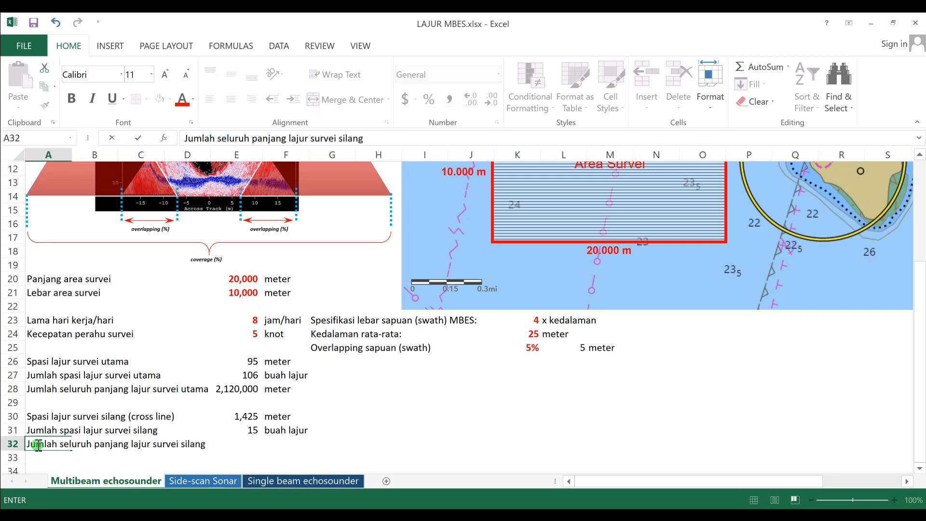
{"action": "key", "text": "Return"}
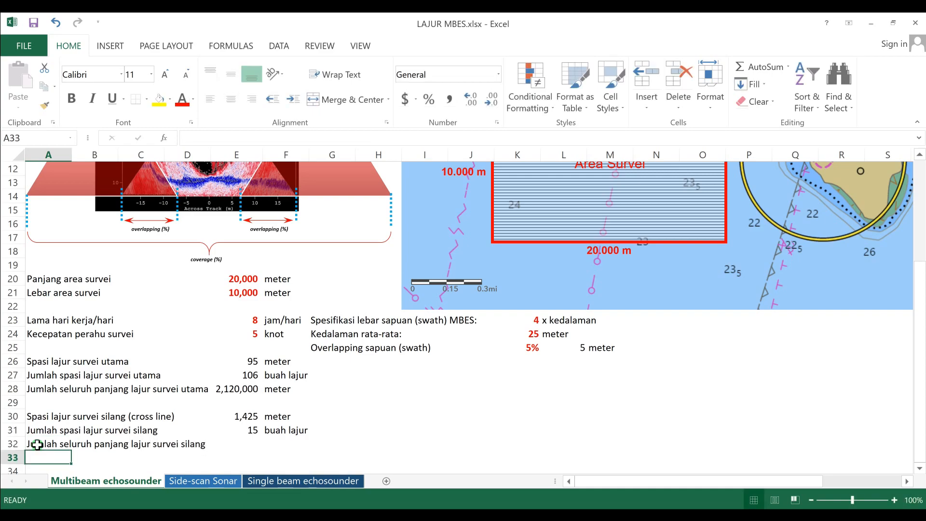
Calculate the total cross line length in E32 with =E21*E31 and enter the unit "meter" in F32
{"action": "left_click", "coordinate": [248, 445]}
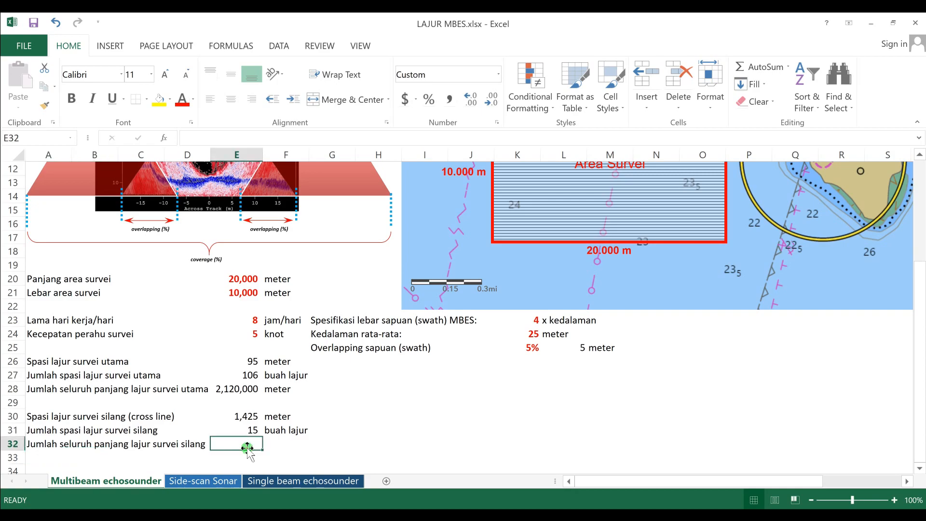
{"action": "type", "text": "="}
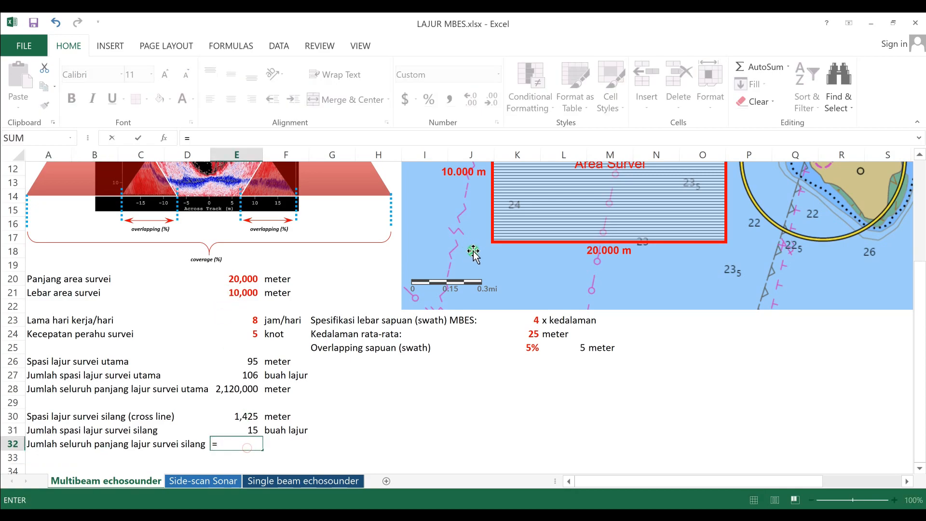
{"action": "left_click", "coordinate": [235, 292]}
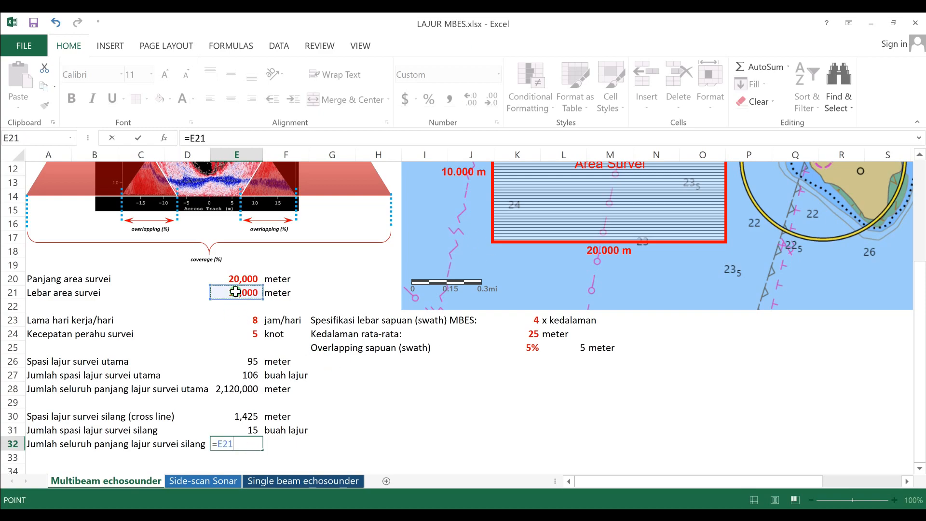
{"action": "type", "text": "*"}
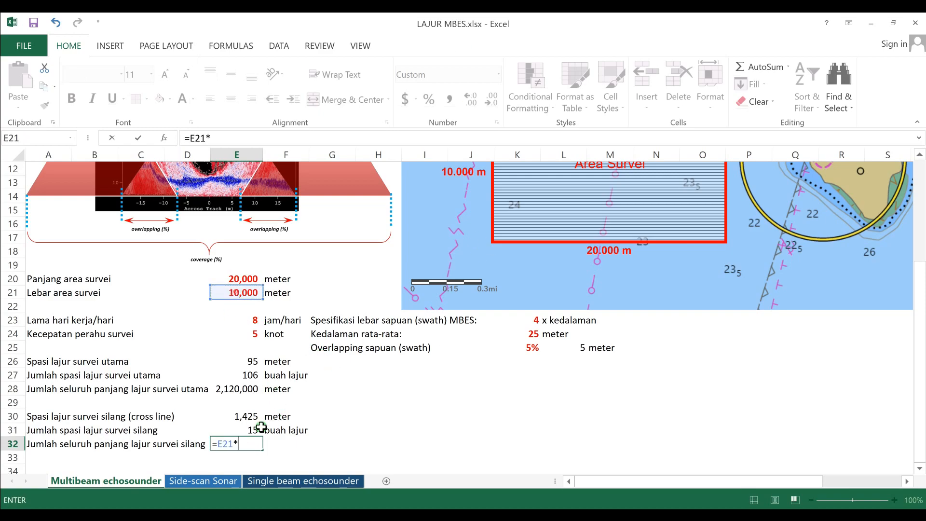
{"action": "left_click", "coordinate": [251, 429]}
{"action": "key", "text": "Return"}
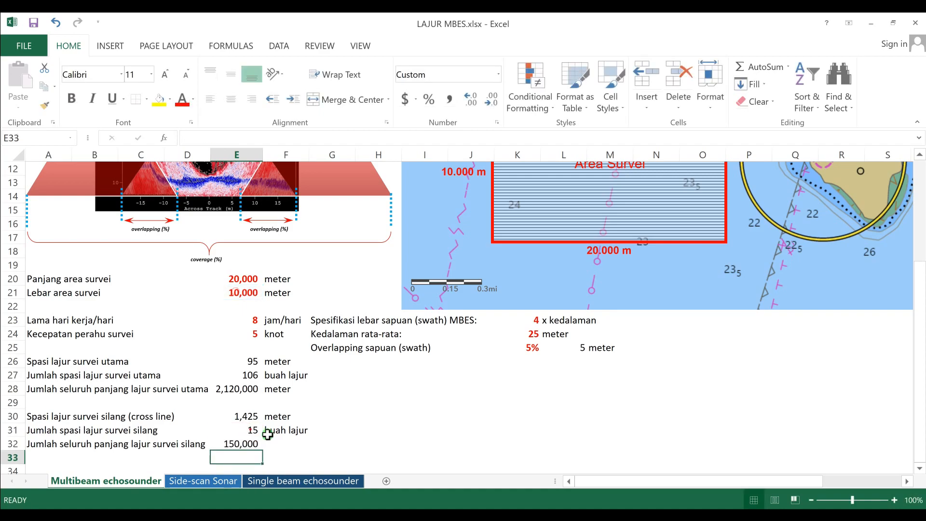
{"action": "left_click", "coordinate": [279, 444]}
{"action": "type", "text": "meter"}
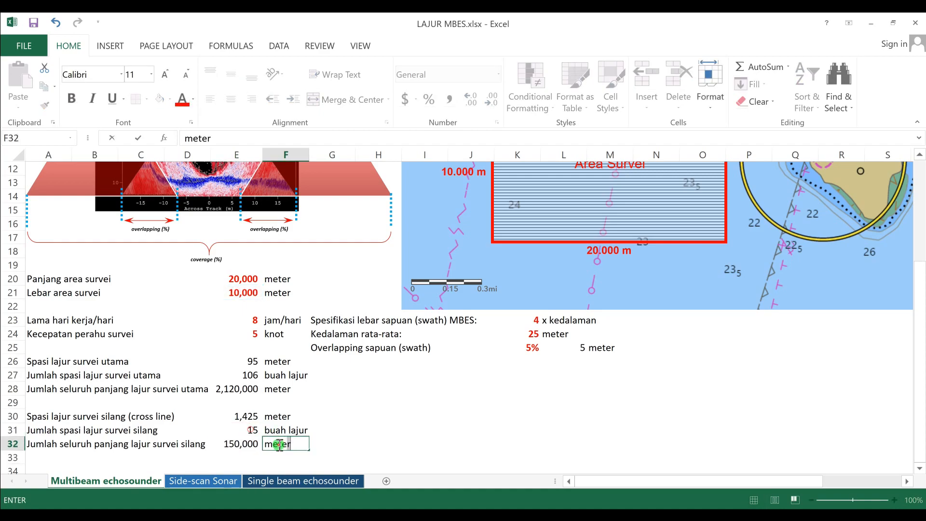
{"action": "key", "text": "Return"}
{"action": "left_click", "coordinate": [425, 447]}
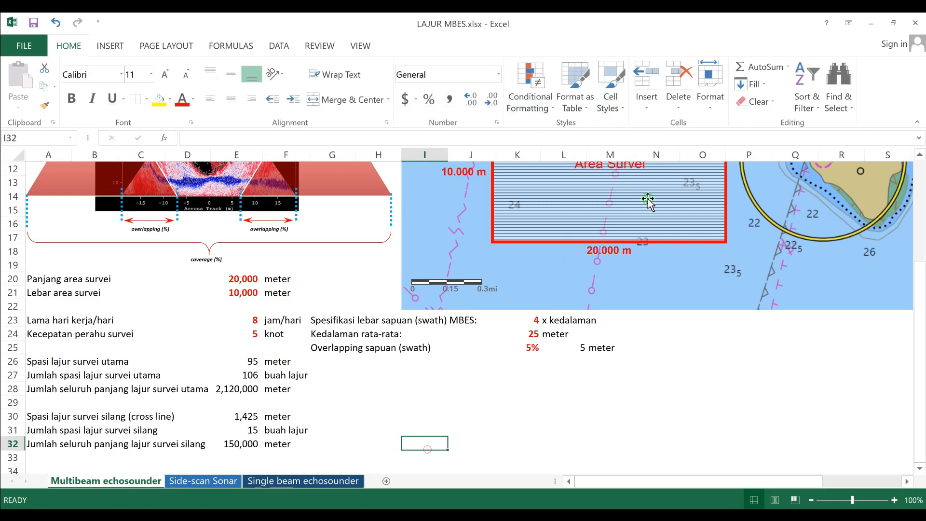
{"action": "left_click", "coordinate": [594, 426]}
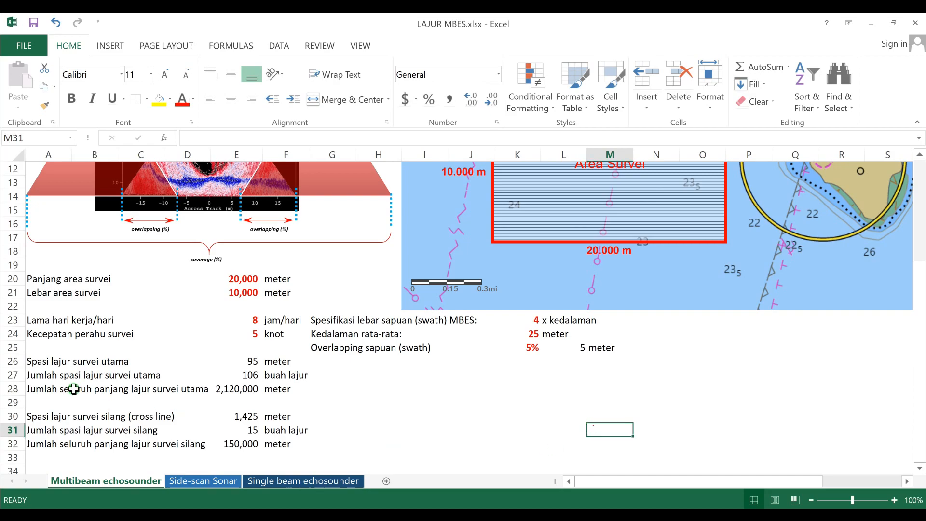
Fill the main survey line block A26:F28 with a medium blue theme colour
{"action": "left_click_drag", "start_coordinate": [38, 361], "coordinate": [284, 390]}
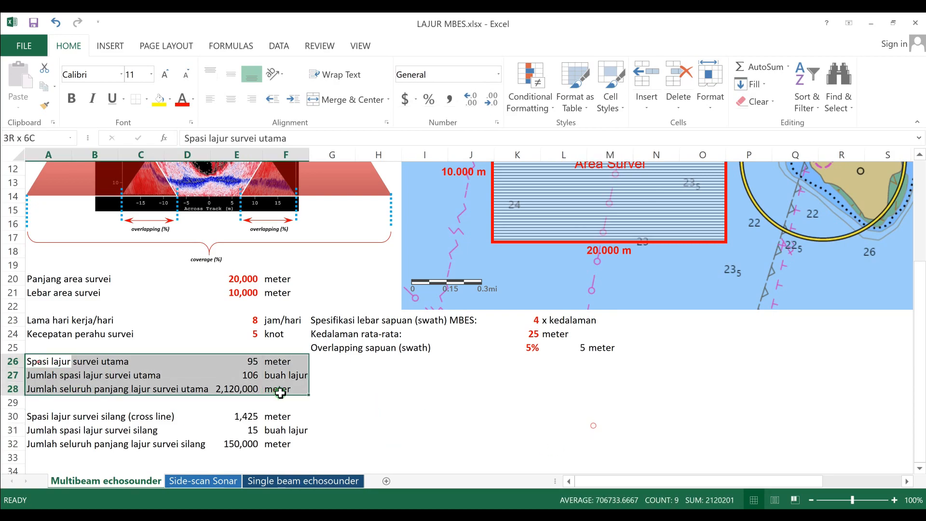
{"action": "left_click", "coordinate": [170, 99]}
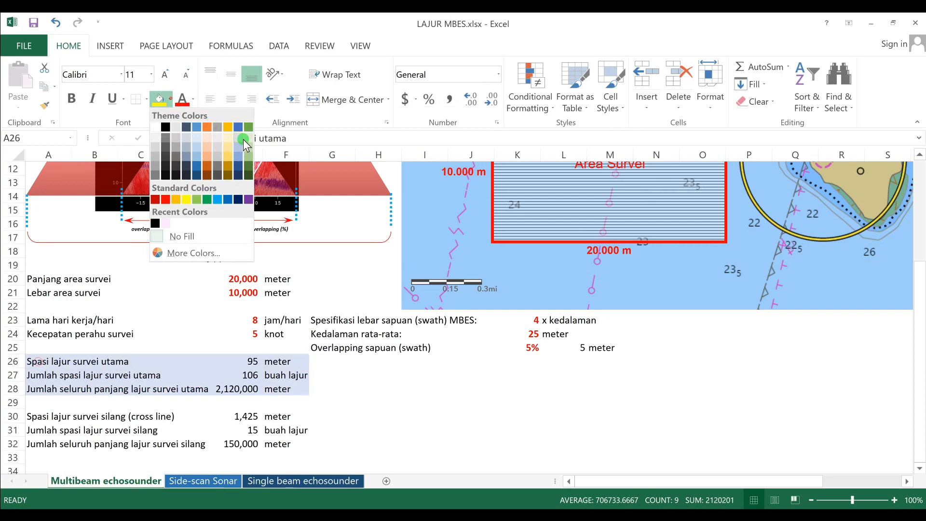
{"action": "left_click", "coordinate": [197, 159]}
Fill the cross line block A30:F32 with the palest tint of the same blue theme colour
{"action": "left_click_drag", "start_coordinate": [32, 417], "coordinate": [295, 442]}
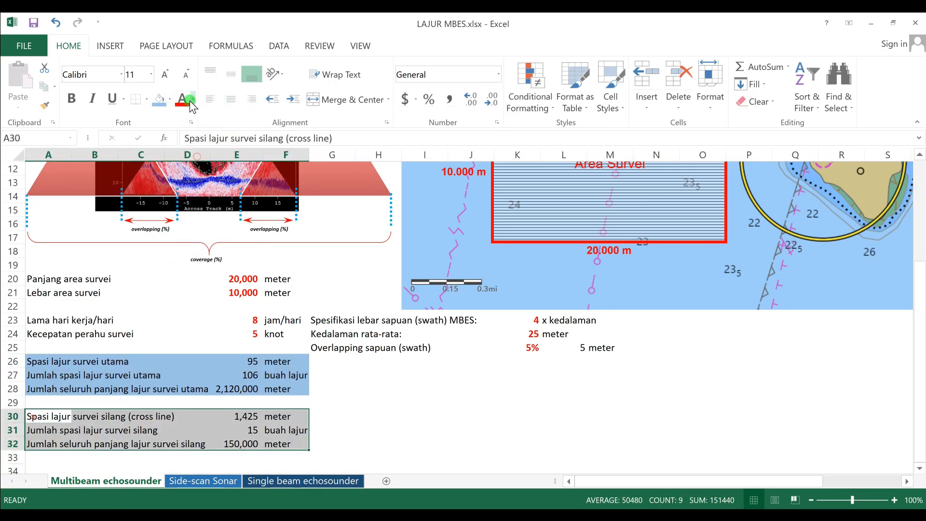
{"action": "left_click", "coordinate": [170, 100]}
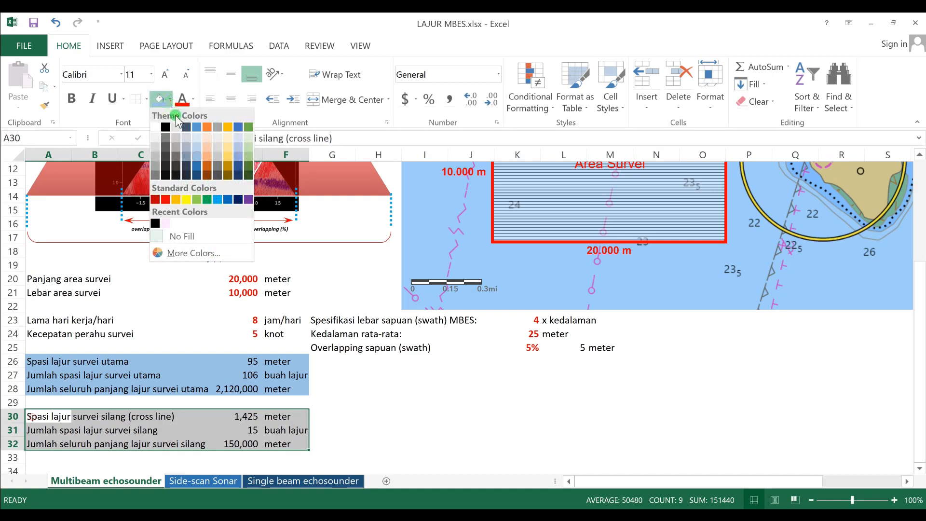
{"action": "left_click", "coordinate": [196, 139]}
{"action": "left_click", "coordinate": [511, 417]}
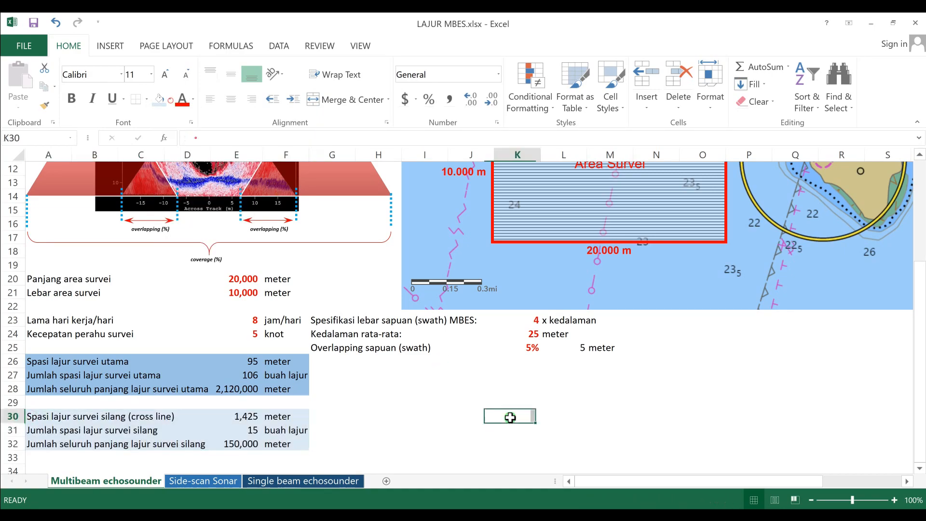
Fill the multibeam specification block G23:M25 with the palest tint of the gold theme colour
{"action": "left_click_drag", "start_coordinate": [316, 318], "coordinate": [598, 348]}
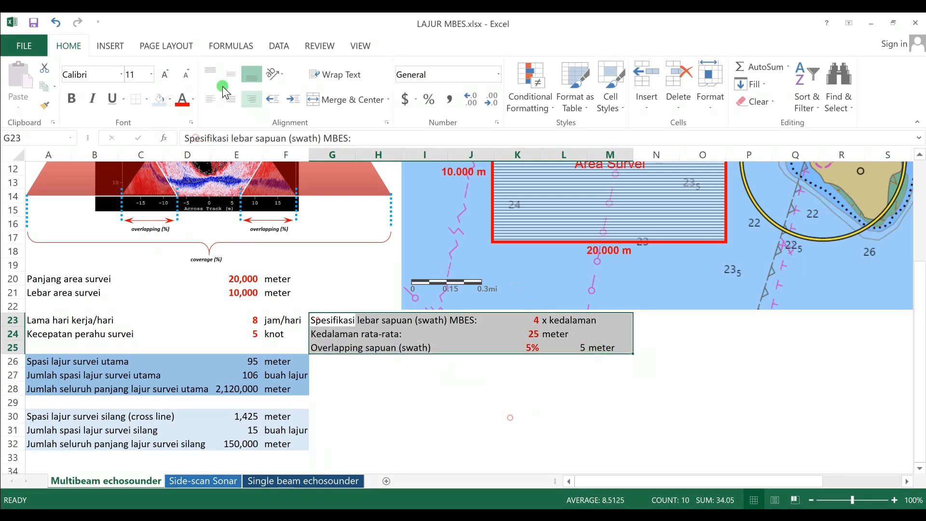
{"action": "left_click", "coordinate": [171, 101]}
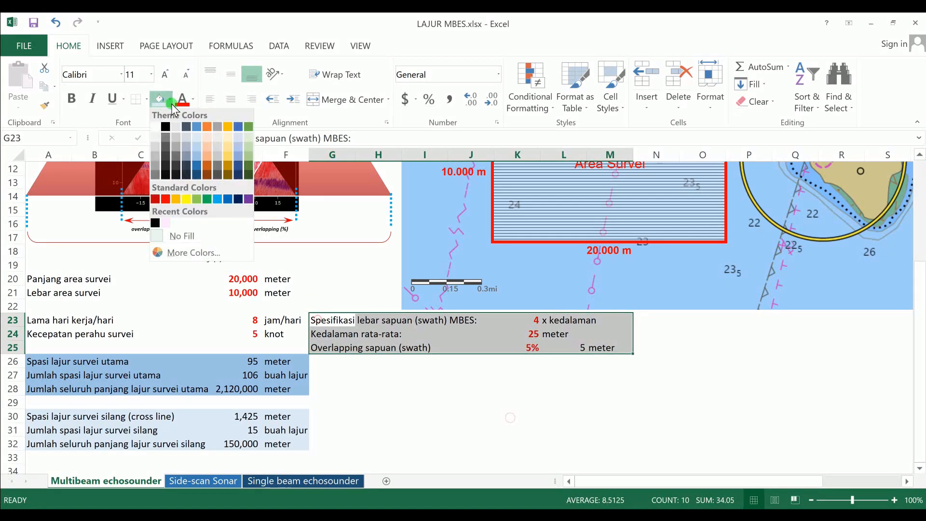
{"action": "left_click", "coordinate": [229, 143]}
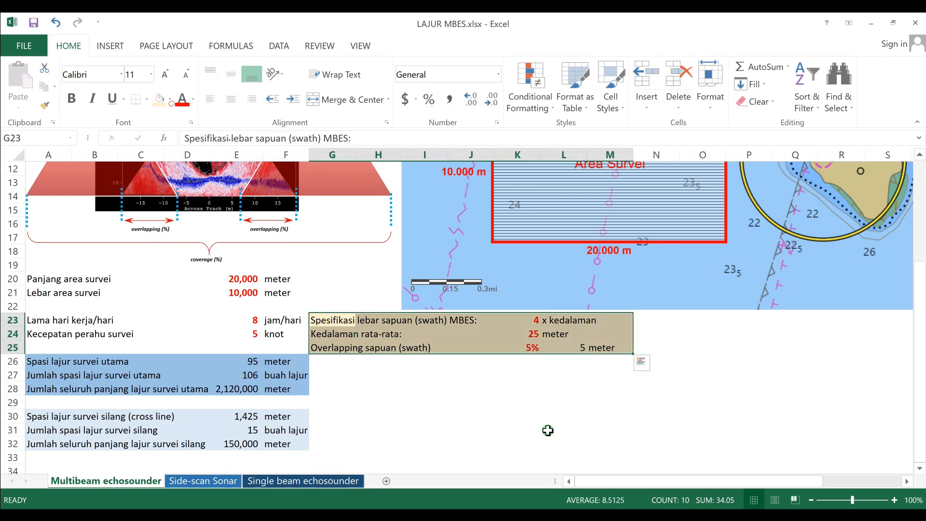
{"action": "left_click", "coordinate": [547, 429]}
{"action": "left_click", "coordinate": [779, 412]}
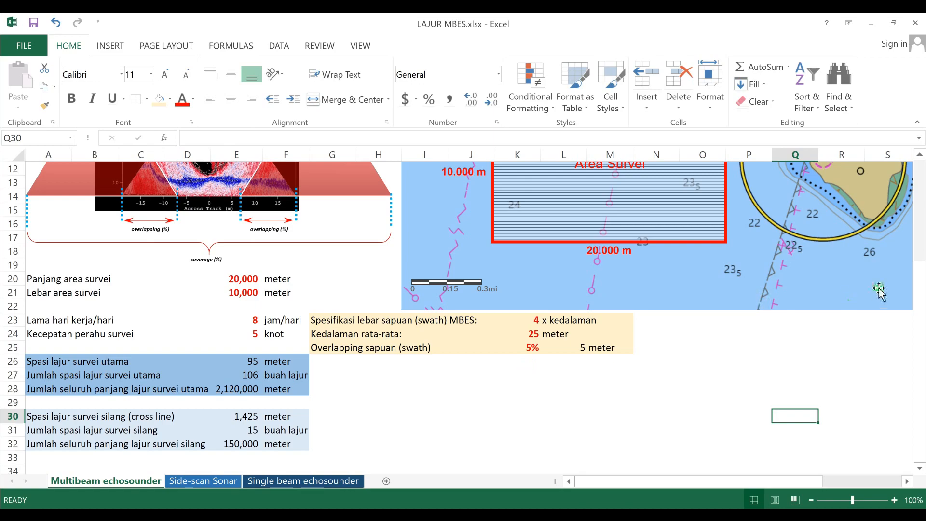
{"action": "left_click", "coordinate": [570, 347]}
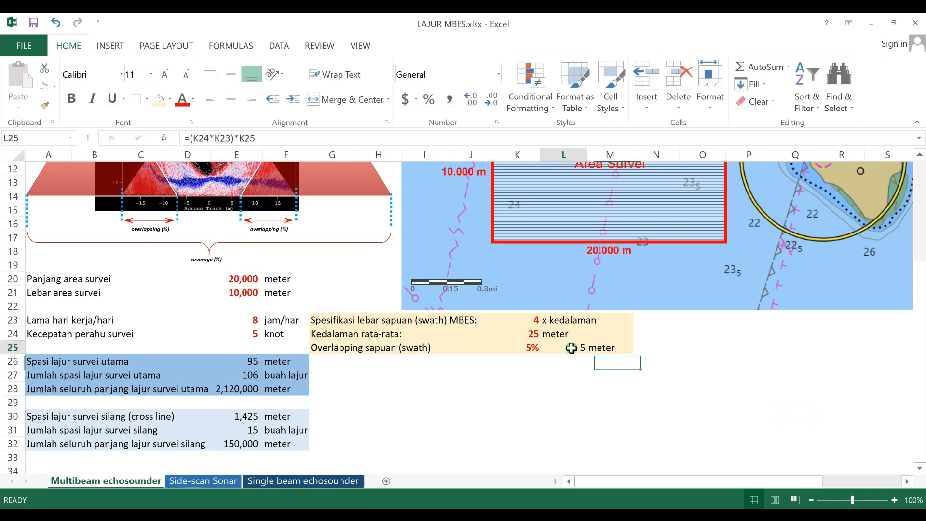
{"action": "left_click", "coordinate": [472, 406]}
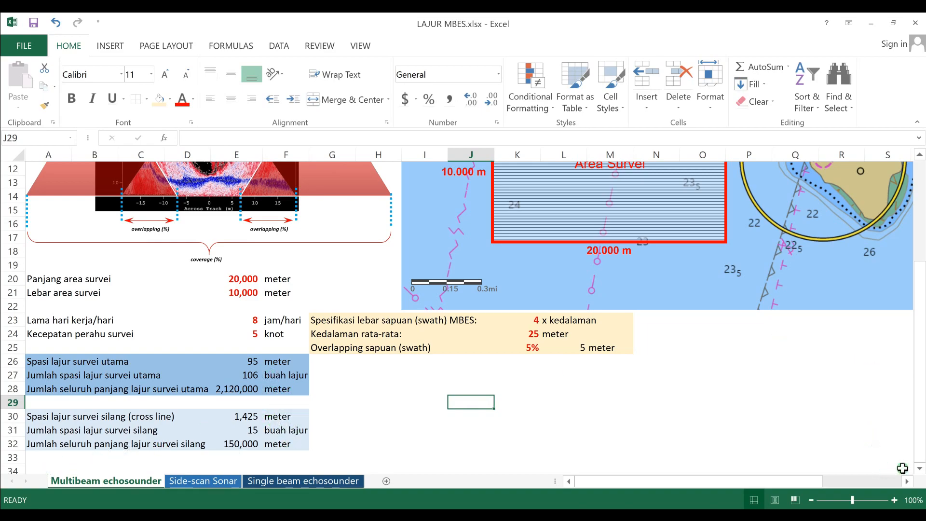
Enter the label "Persentasi daratan" in G27
{"action": "left_click", "coordinate": [917, 469]}
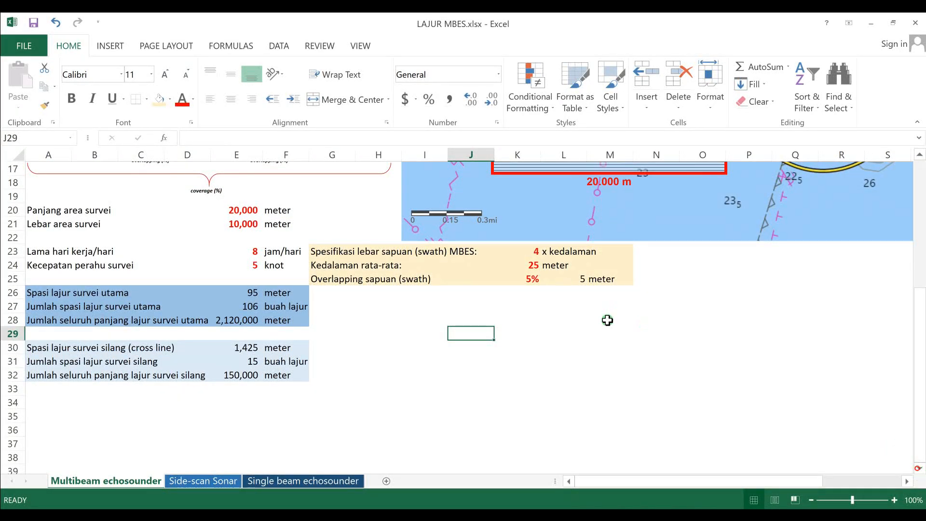
{"action": "left_click", "coordinate": [320, 301]}
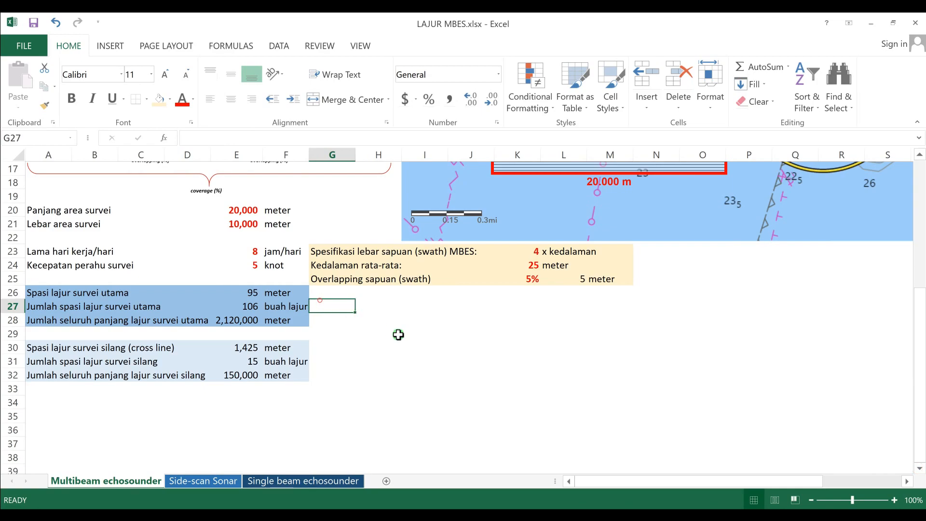
{"action": "type", "text": "Persent"}
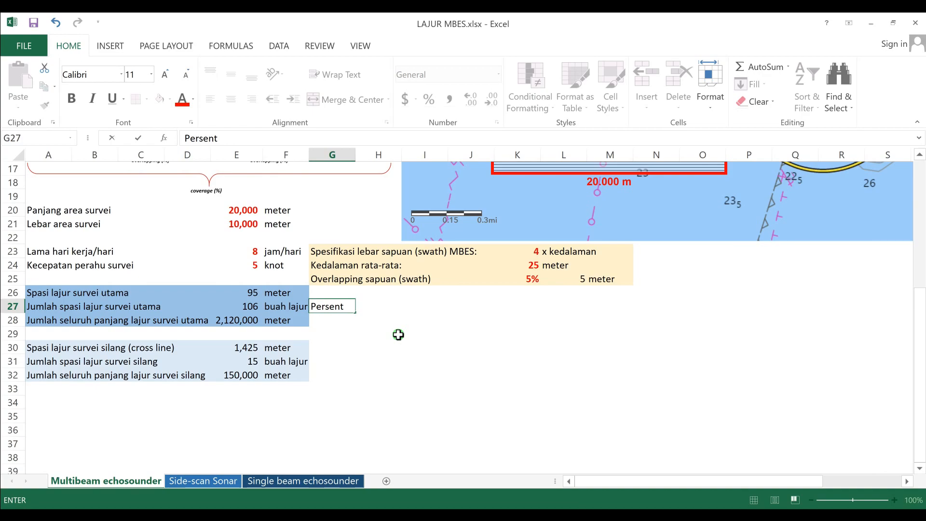
{"action": "type", "text": "asi daratan"}
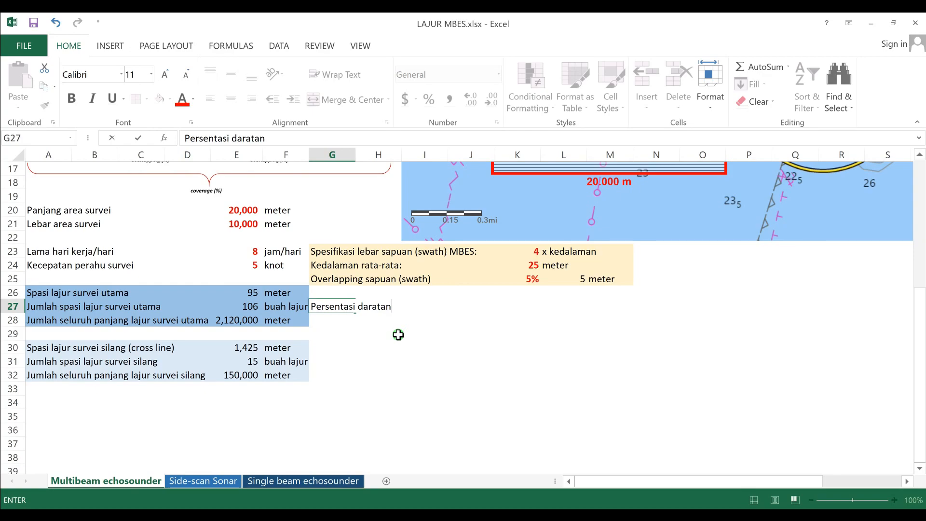
{"action": "key", "text": "Return"}
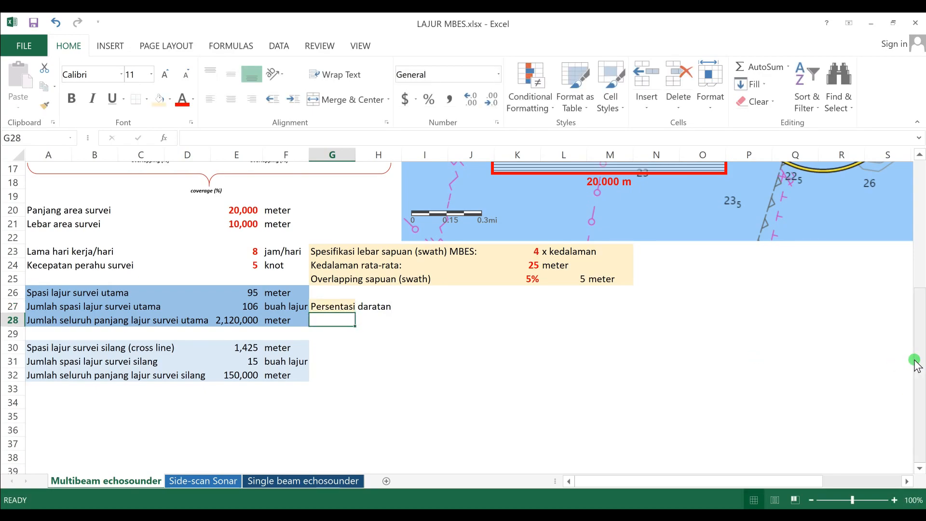
Format K27 as a percentage and enter 5% for the land share
{"action": "left_click_drag", "start_coordinate": [919, 361], "coordinate": [912, 258]}
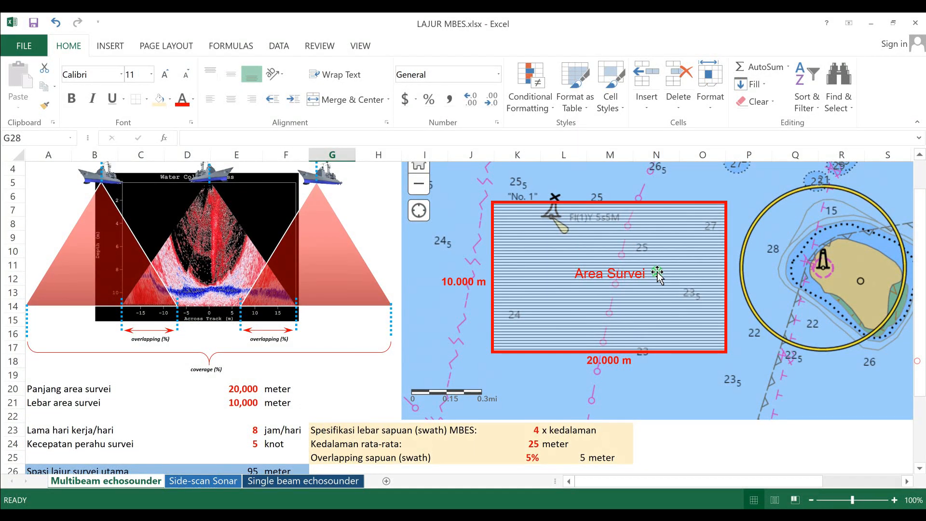
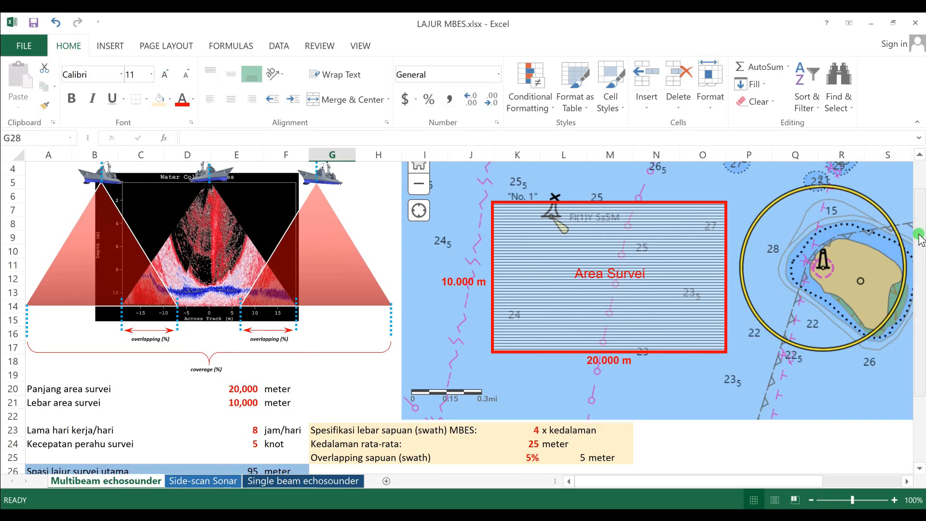
{"action": "left_click_drag", "start_coordinate": [920, 240], "coordinate": [922, 349]}
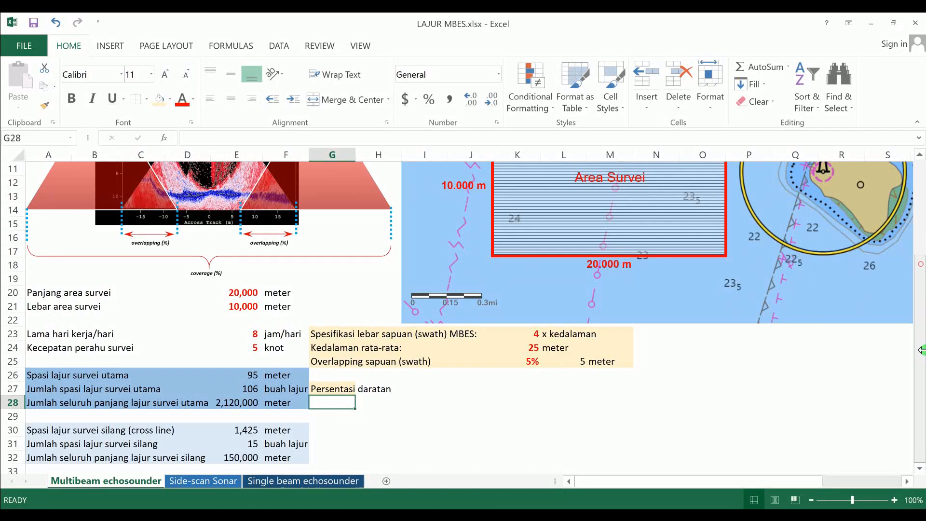
{"action": "left_click", "coordinate": [410, 391]}
{"action": "left_click", "coordinate": [532, 389]}
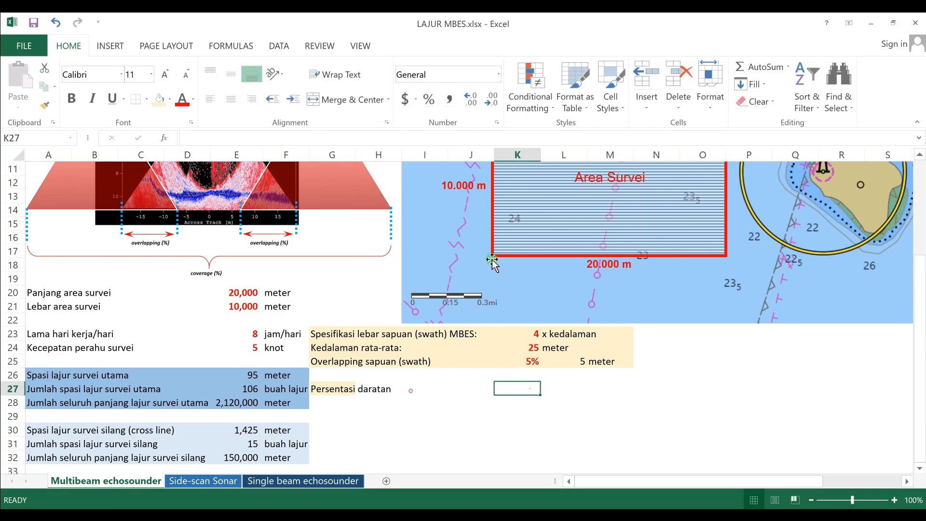
{"action": "left_click", "coordinate": [429, 99]}
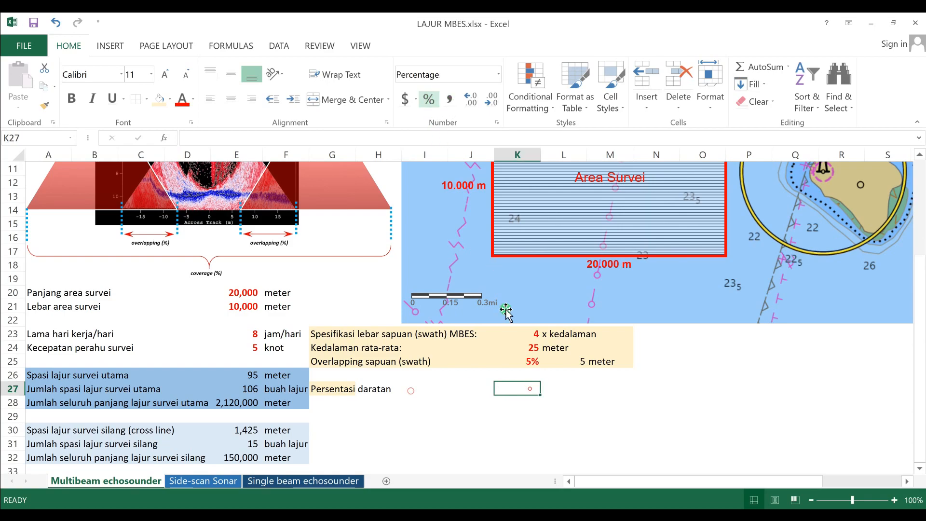
{"action": "left_click", "coordinate": [567, 431]}
{"action": "left_click", "coordinate": [528, 389]}
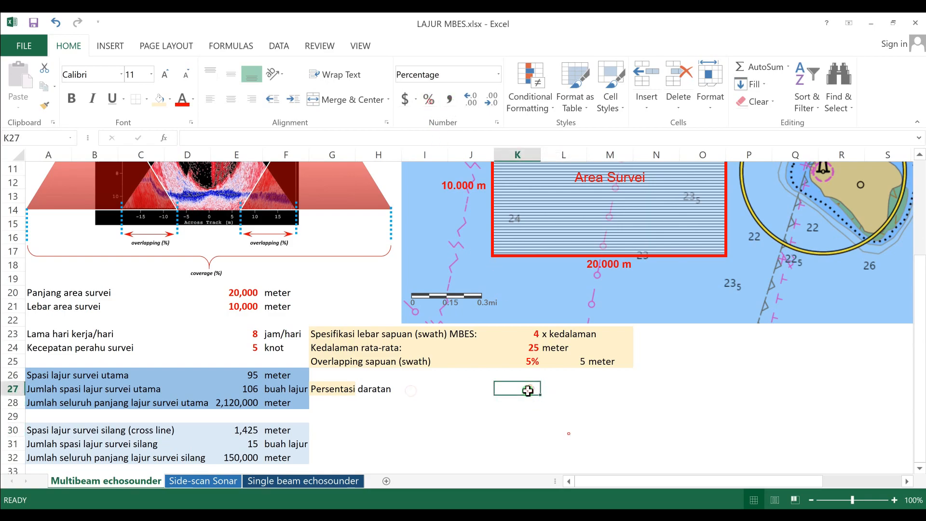
{"action": "type", "text": "5"}
{"action": "key", "text": "Return"}
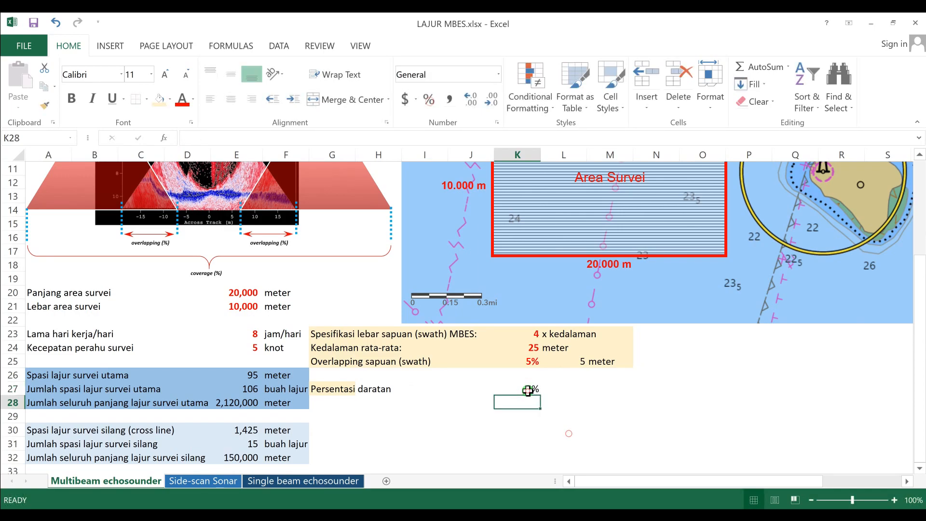
Set the land percentage in K27 to 0%
{"action": "left_click", "coordinate": [528, 390]}
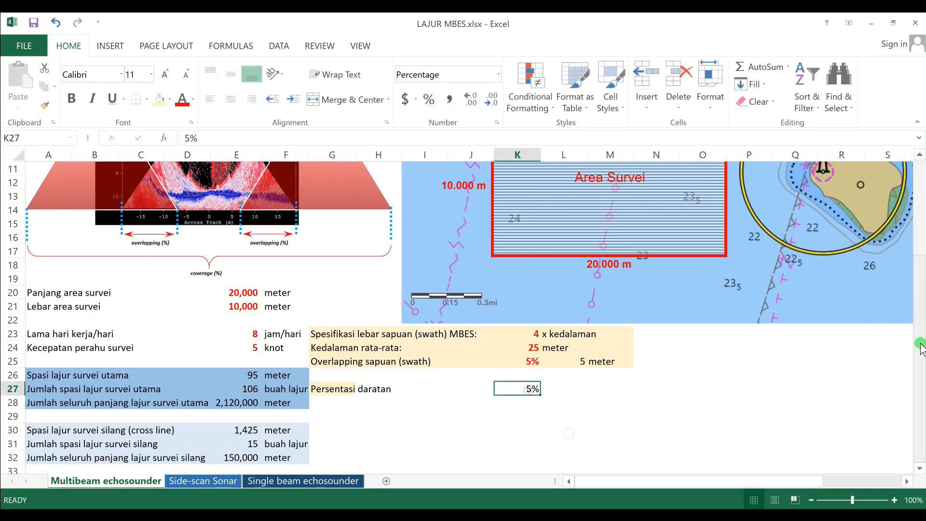
{"action": "mouse_move", "coordinate": [921, 347]}
{"action": "left_mouse_down"}
{"action": "mouse_move", "coordinate": [922, 299]}
{"action": "mouse_move", "coordinate": [921, 336]}
{"action": "left_mouse_up"}
{"action": "type", "text": "0"}
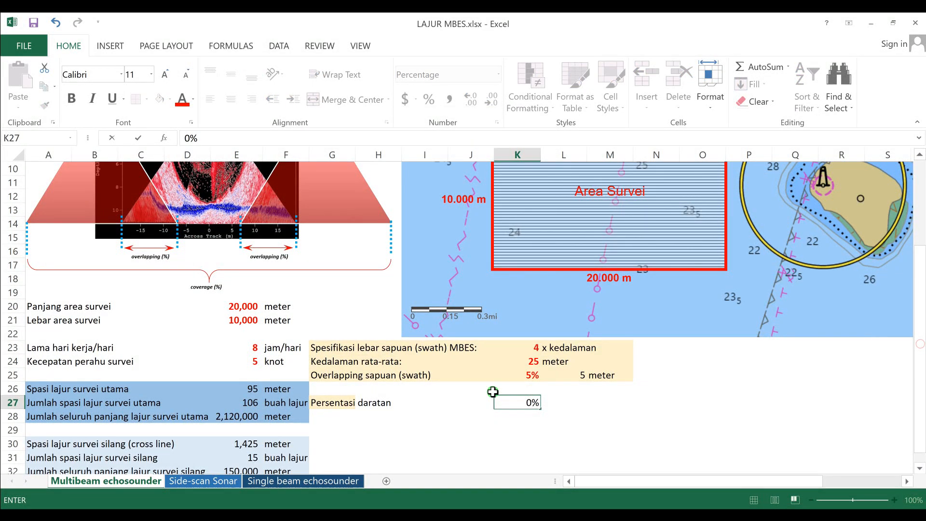
{"action": "key", "text": "Return"}
Enter the unit "meter²" in M27, inserting the superscript two as a symbol
{"action": "left_click", "coordinate": [571, 407]}
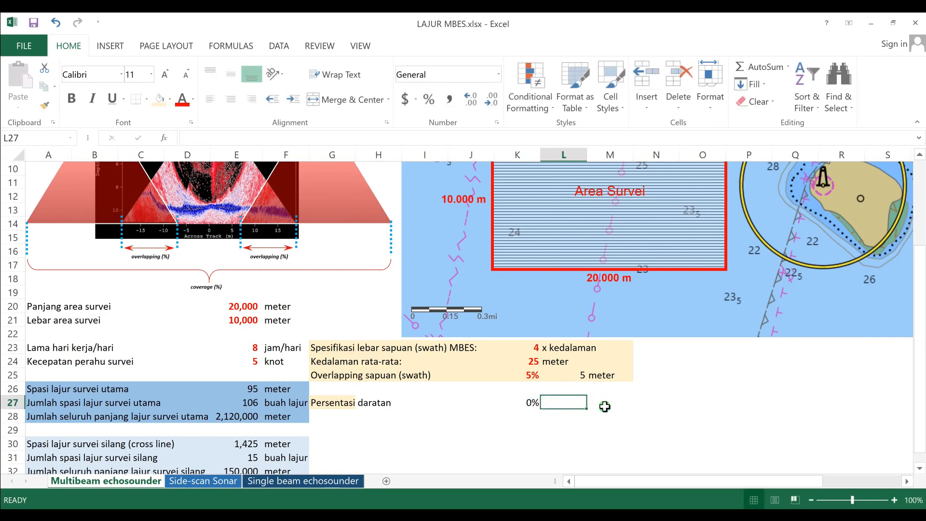
{"action": "left_click", "coordinate": [601, 406]}
{"action": "type", "text": "meter"}
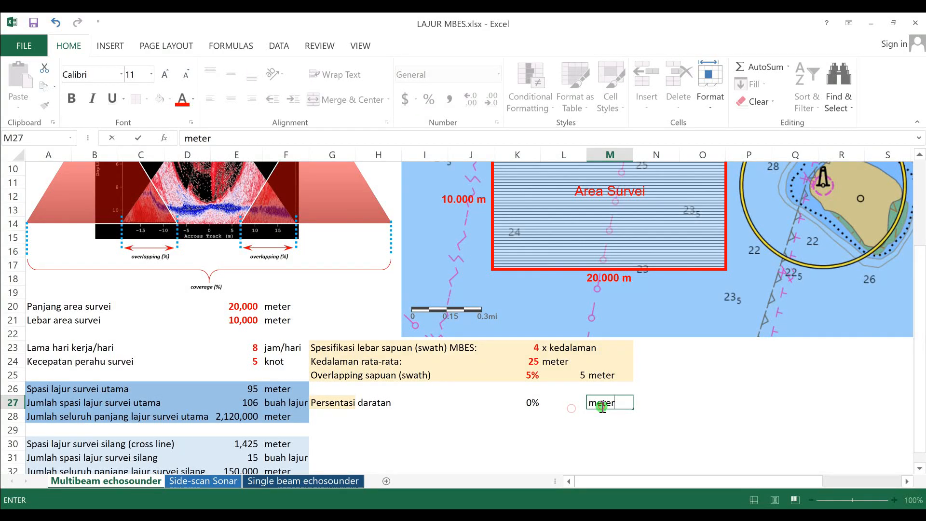
{"action": "left_click", "coordinate": [112, 45]}
{"action": "left_click", "coordinate": [851, 86]}
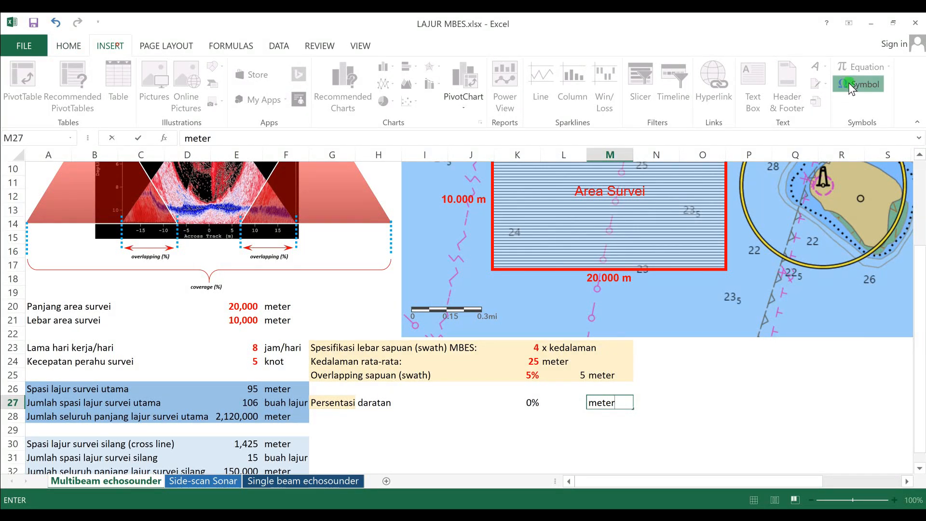
{"action": "left_click", "coordinate": [481, 297]}
{"action": "left_click", "coordinate": [742, 360]}
{"action": "left_click", "coordinate": [784, 361]}
{"action": "left_click", "coordinate": [706, 438]}
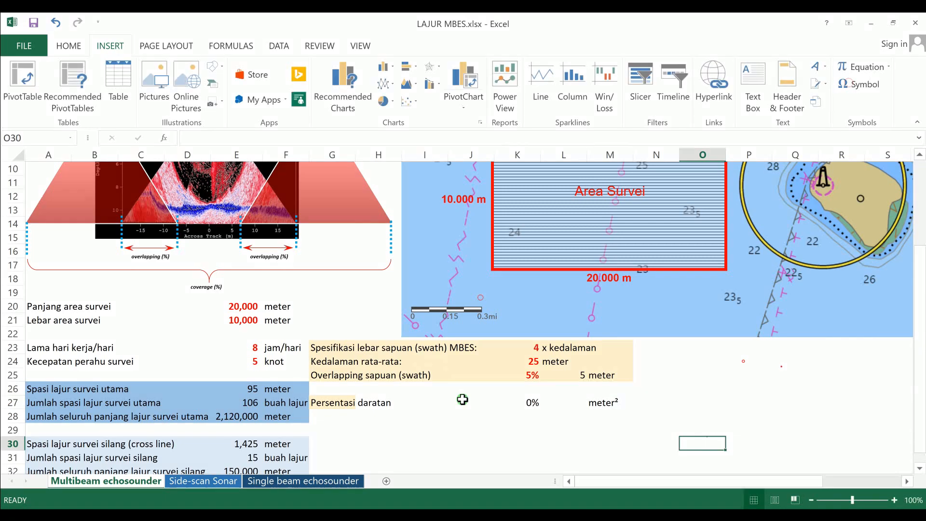
{"action": "left_click", "coordinate": [561, 404]}
{"action": "left_click", "coordinate": [796, 420]}
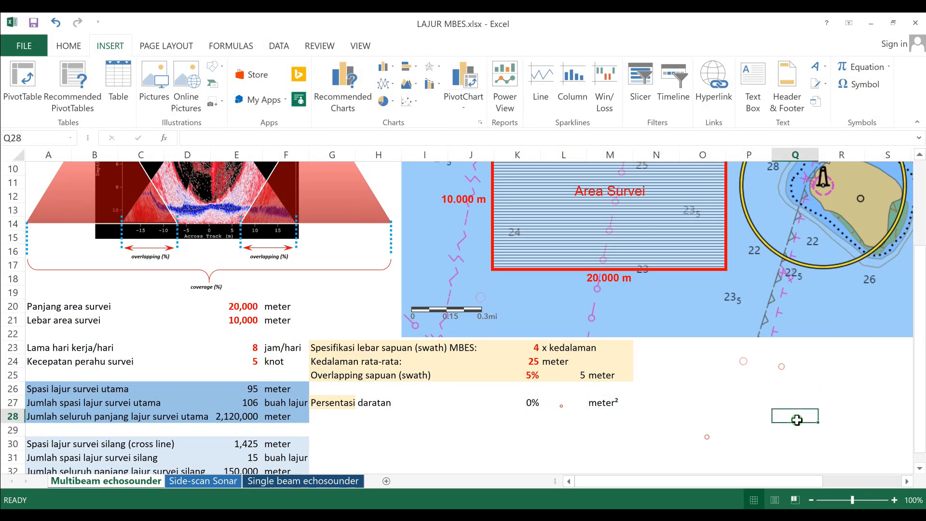
Fill the block G27:M30 with the same pale gold as the specification block above
{"action": "left_click_drag", "start_coordinate": [917, 374], "coordinate": [918, 378]}
{"action": "left_click_drag", "start_coordinate": [318, 389], "coordinate": [602, 430]}
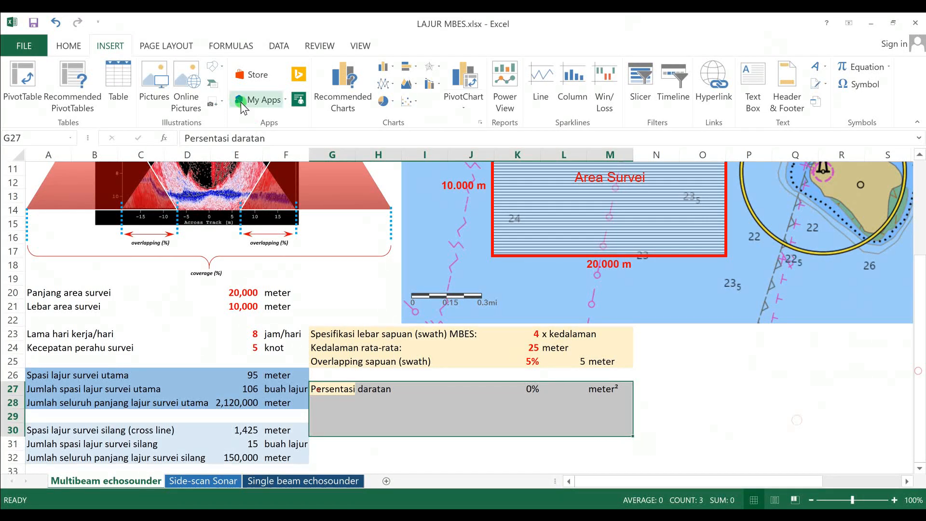
{"action": "left_click", "coordinate": [72, 47]}
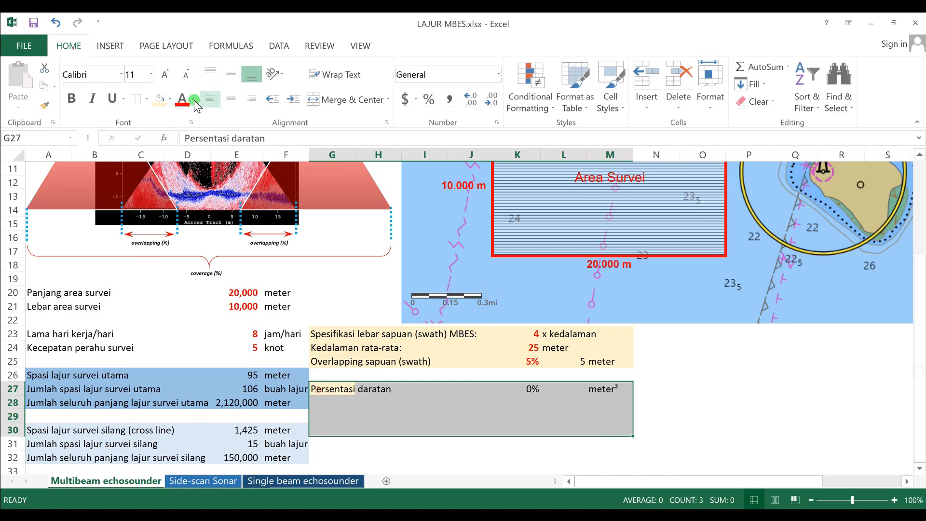
{"action": "left_click", "coordinate": [159, 99]}
{"action": "left_click", "coordinate": [728, 382]}
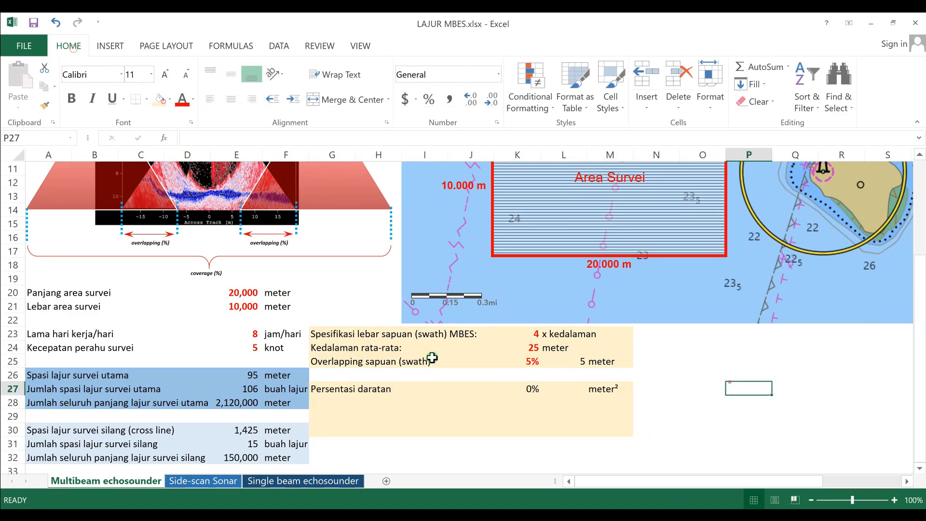
Enter the label "Faktor cuaca" in G28 and a percentage-formatted value of 0% in K28
{"action": "left_click", "coordinate": [321, 401]}
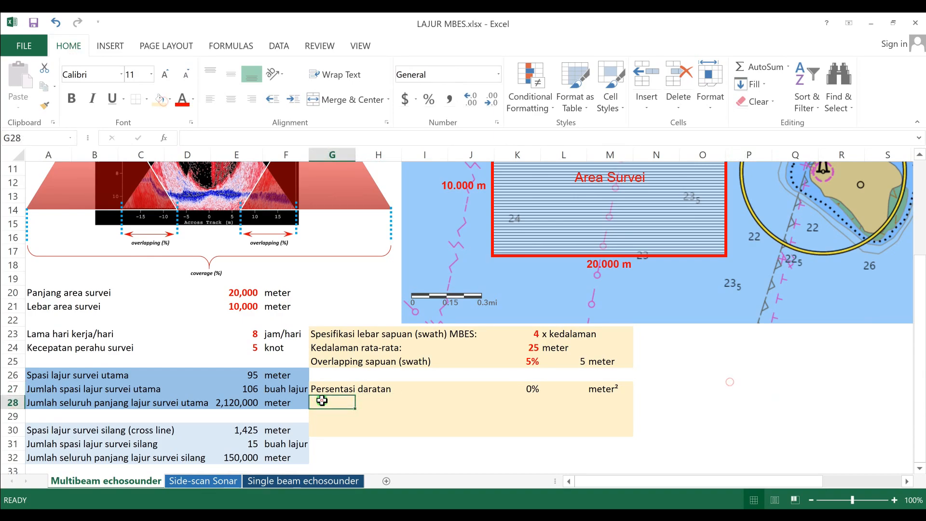
{"action": "type", "text": "Faktor cuaca"}
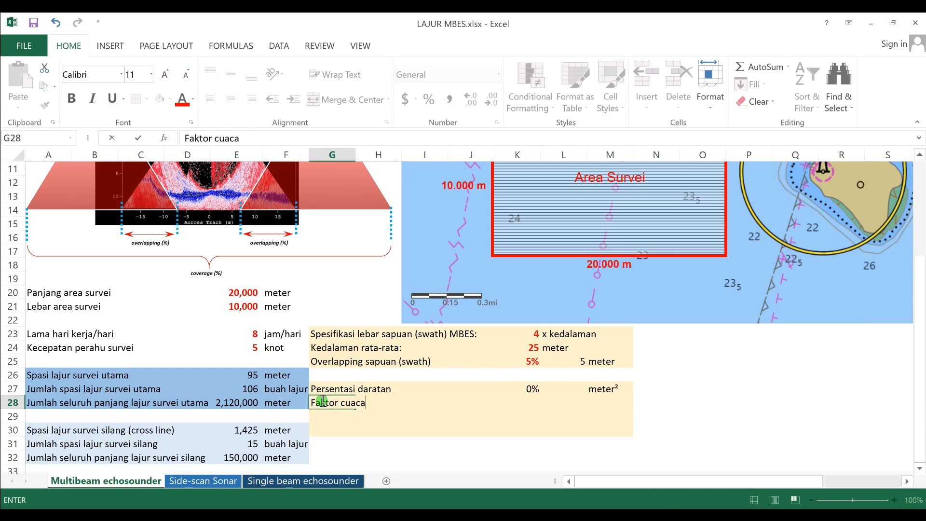
{"action": "key", "text": "ctrl+Return"}
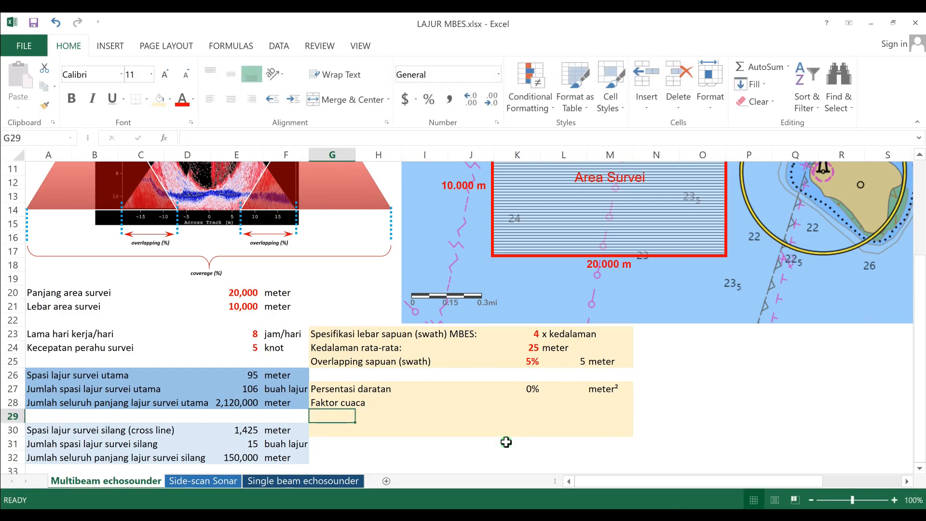
{"action": "left_click", "coordinate": [528, 404]}
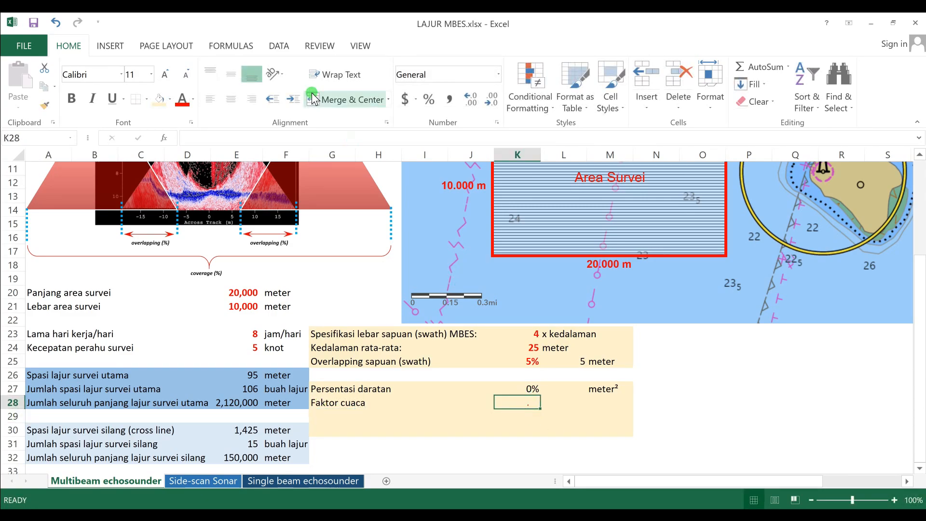
{"action": "left_click", "coordinate": [429, 100]}
{"action": "type", "text": "0"}
{"action": "key", "text": "Return"}
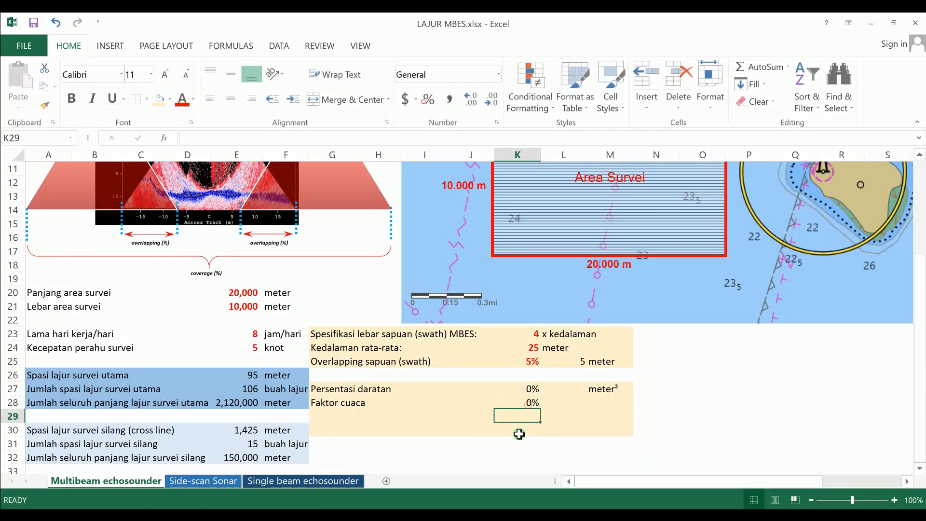
Add a three-line comment to K28 reading "Jika cuaca baik 10%, Jika cuaca buruk 20%, (safety factor)" and shorten its box to fit the text
{"action": "left_click", "coordinate": [526, 403]}
{"action": "right_click", "coordinate": [525, 403]}
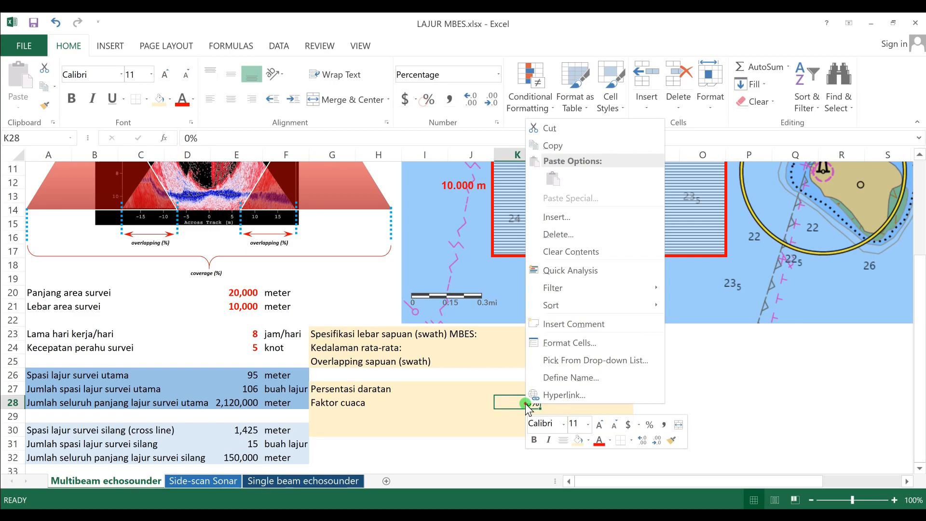
{"action": "left_click", "coordinate": [565, 324]}
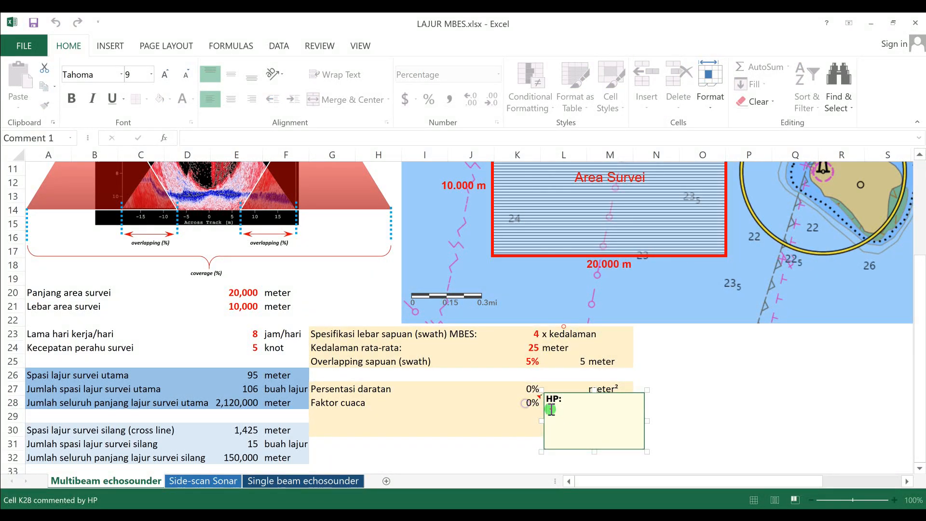
{"action": "type", "text": "Jika cuaca baik 10%, "}
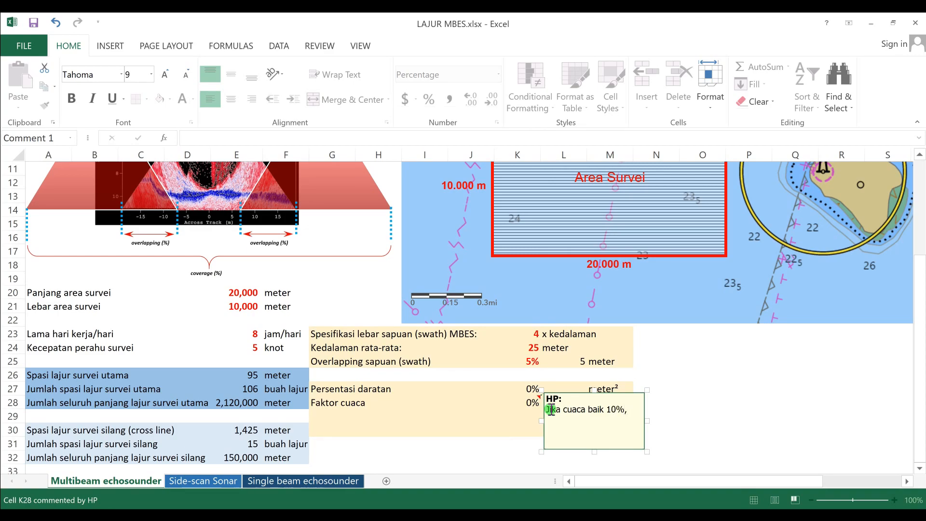
{"action": "type", "text": "Jika cuaca buruk 20%"}
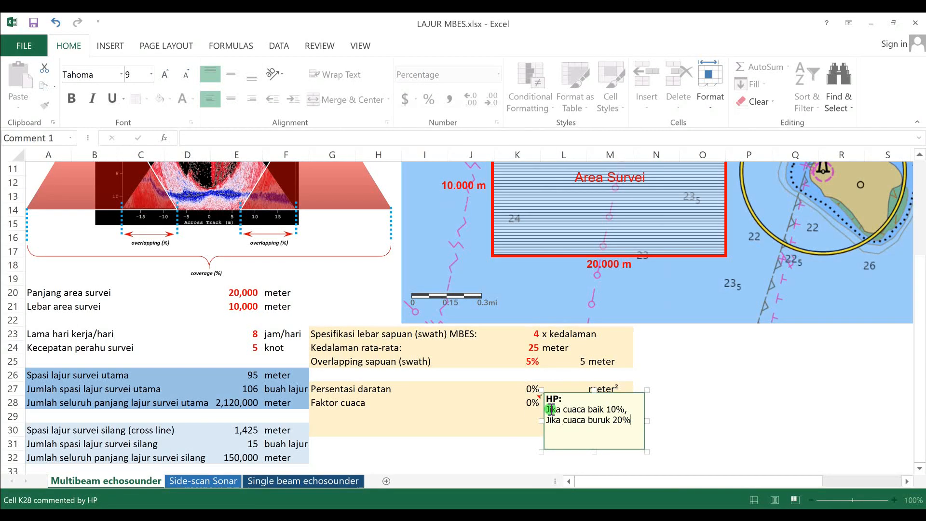
{"action": "type", "text": ", "}
{"action": "type", "text": "(safety"}
{"action": "type", "text": " factor"}
{"action": "type", "text": ")"}
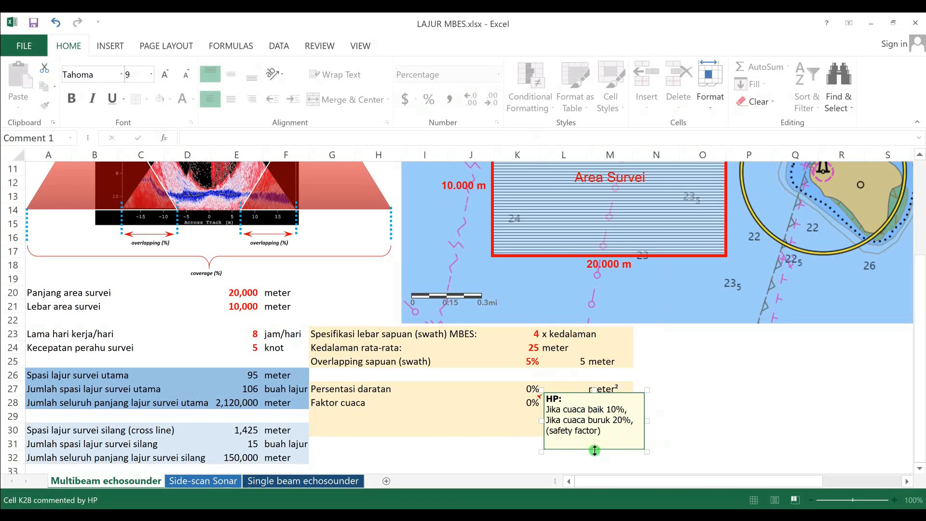
{"action": "left_click_drag", "start_coordinate": [594, 450], "coordinate": [596, 440]}
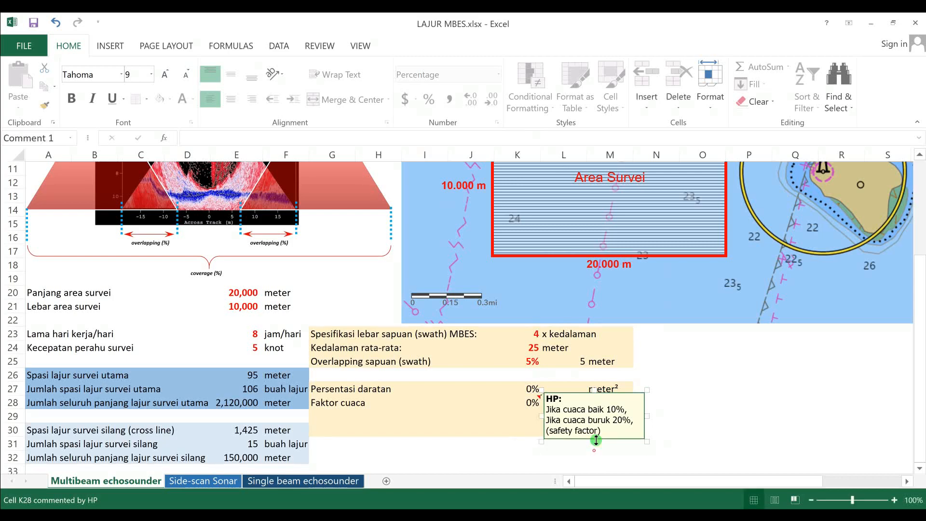
{"action": "left_click", "coordinate": [683, 416]}
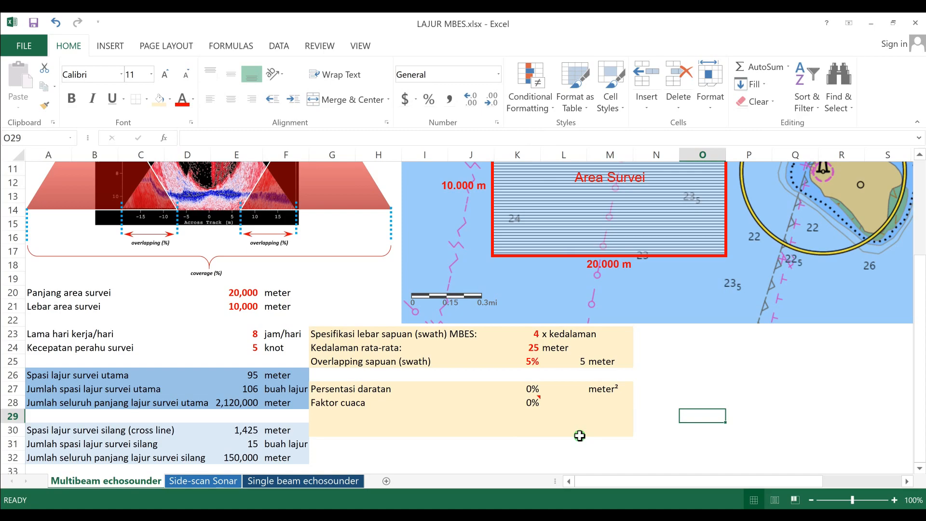
{"action": "mouse_move", "coordinate": [533, 404]}
{"action": "left_click", "coordinate": [918, 393]}
{"action": "mouse_move", "coordinate": [919, 393]}
{"action": "left_mouse_down"}
{"action": "mouse_move", "coordinate": [921, 376]}
{"action": "mouse_move", "coordinate": [921, 396]}
{"action": "left_mouse_up"}
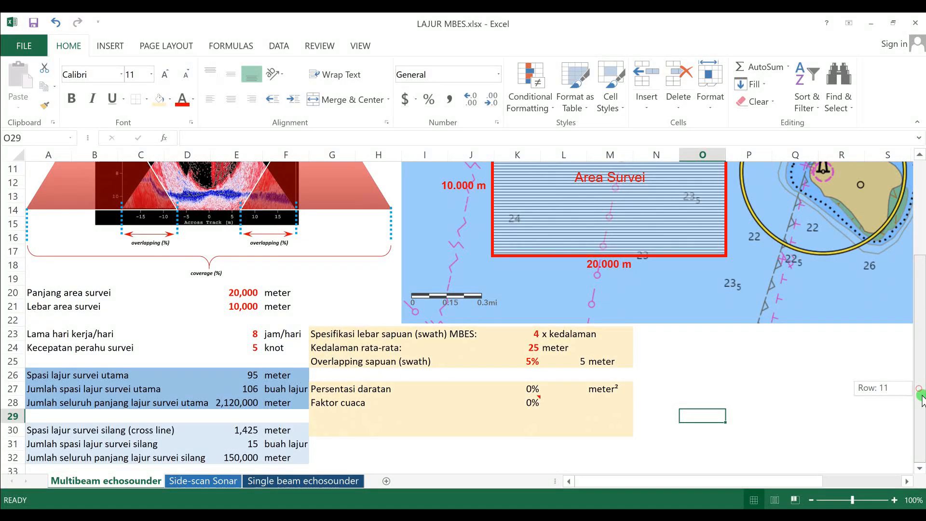
{"action": "left_click", "coordinate": [829, 412]}
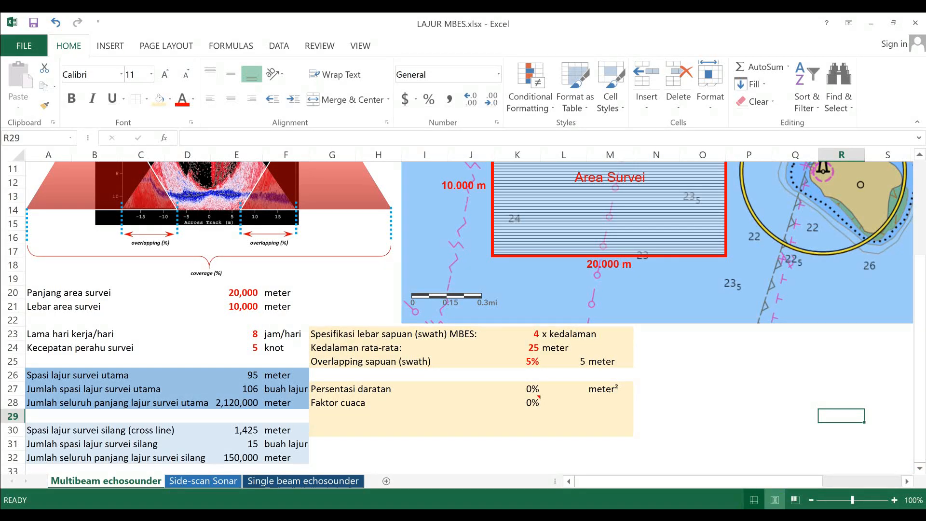
{"action": "mouse_move", "coordinate": [538, 399]}
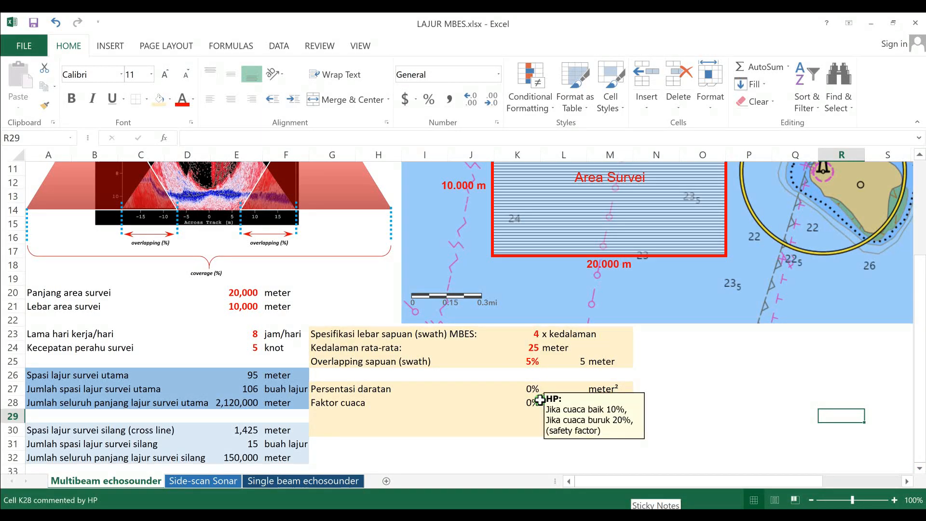
{"action": "left_click", "coordinate": [669, 393]}
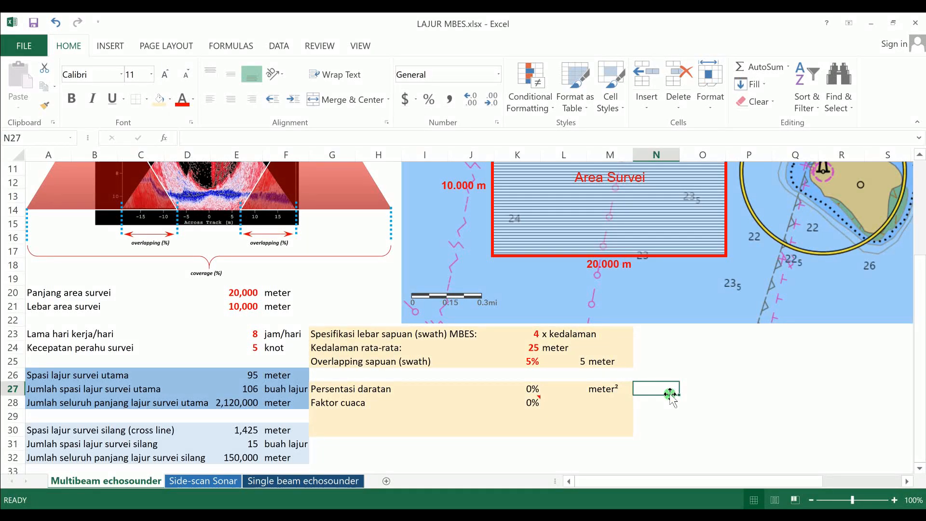
{"action": "left_click", "coordinate": [593, 402]}
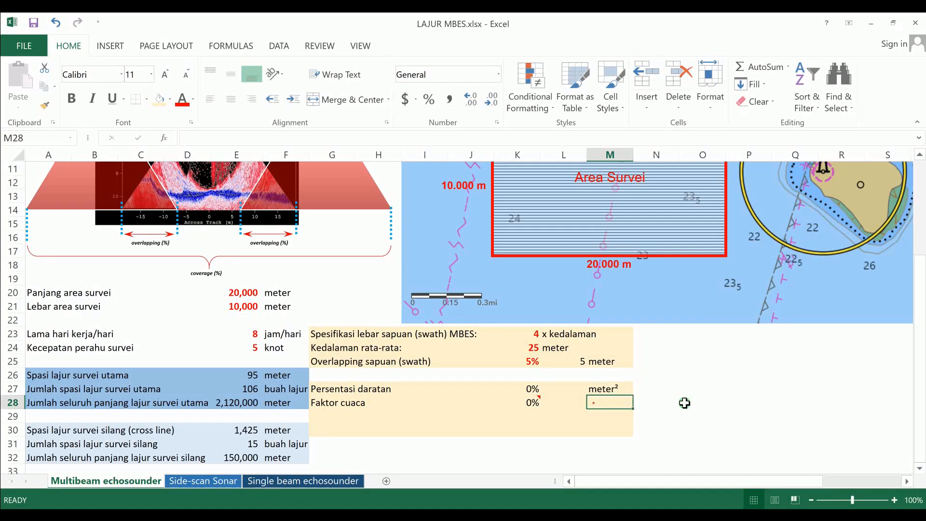
{"action": "left_click", "coordinate": [727, 403]}
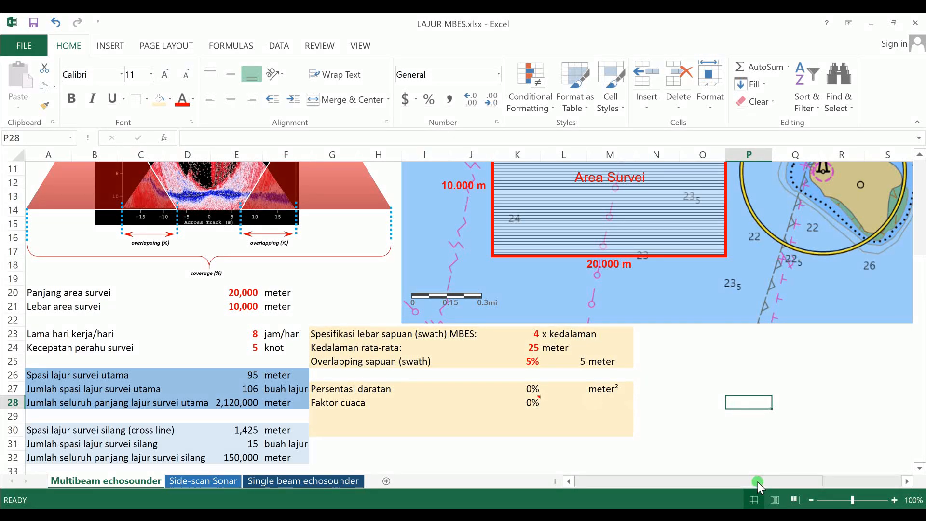
{"action": "left_click_drag", "start_coordinate": [757, 482], "coordinate": [755, 482]}
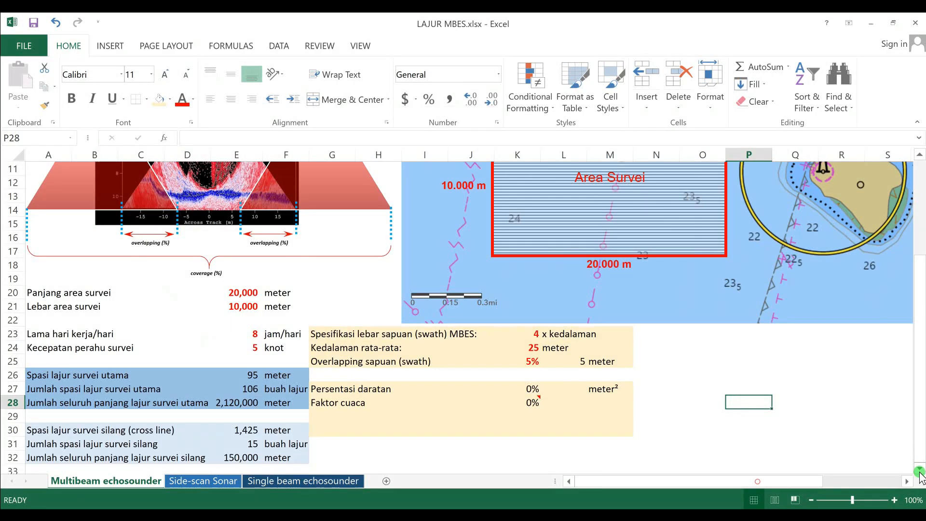
{"action": "scroll", "coordinate": [921, 475], "scroll_direction": "down", "scroll_amount": 2}
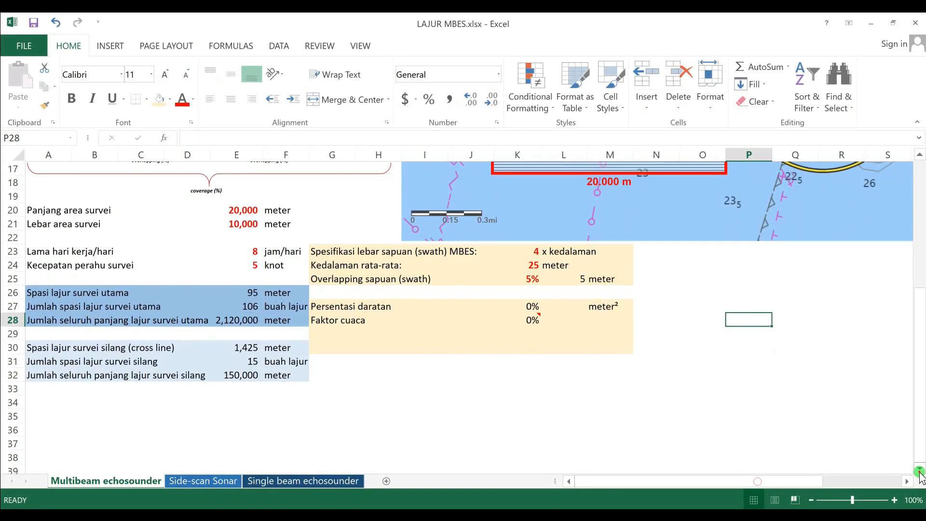
{"action": "left_click_drag", "start_coordinate": [777, 479], "coordinate": [770, 485]}
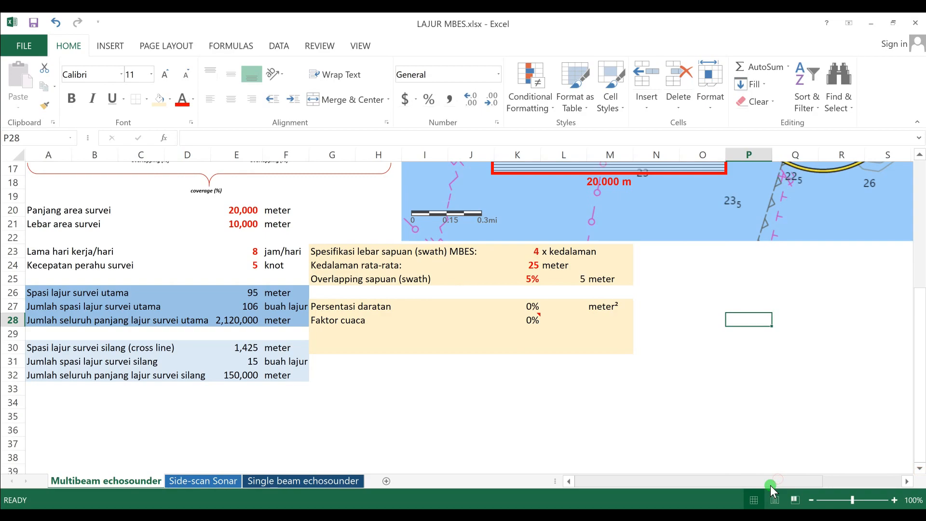
{"action": "left_click", "coordinate": [772, 462]}
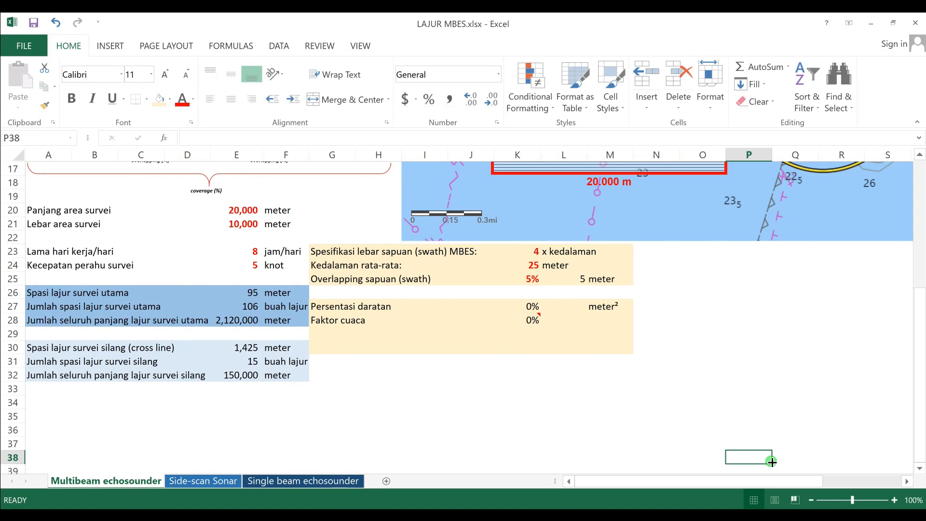
{"action": "left_click", "coordinate": [714, 453]}
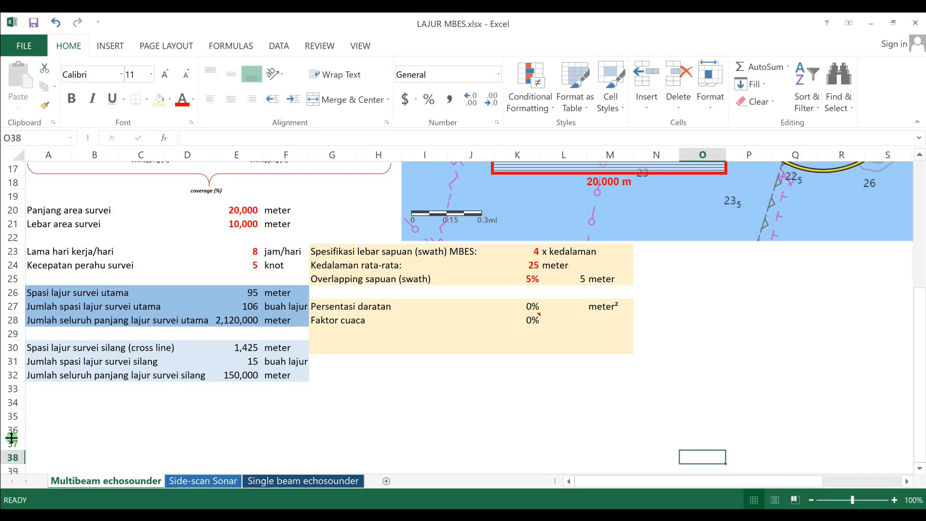
Enter the label "Jumlah seluruh lajur survei" in cell A34
{"action": "left_click", "coordinate": [37, 403]}
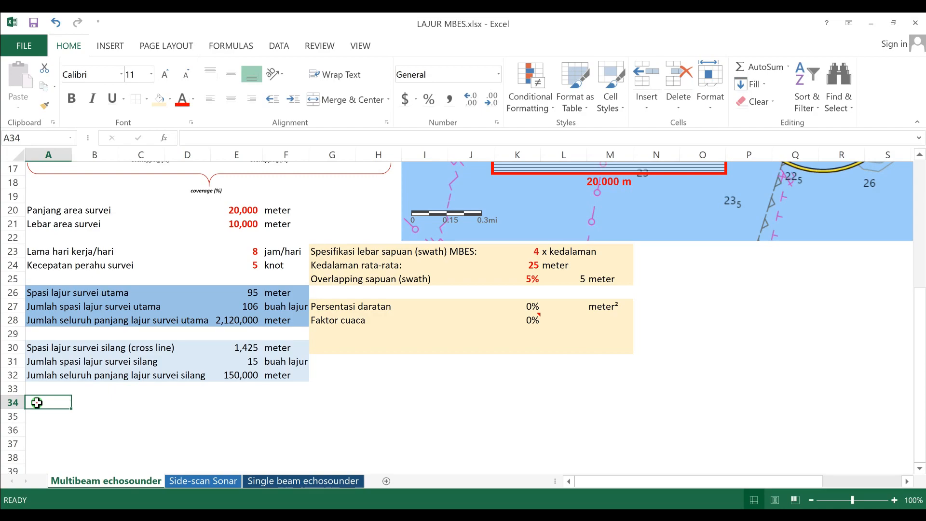
{"action": "type", "text": "J"}
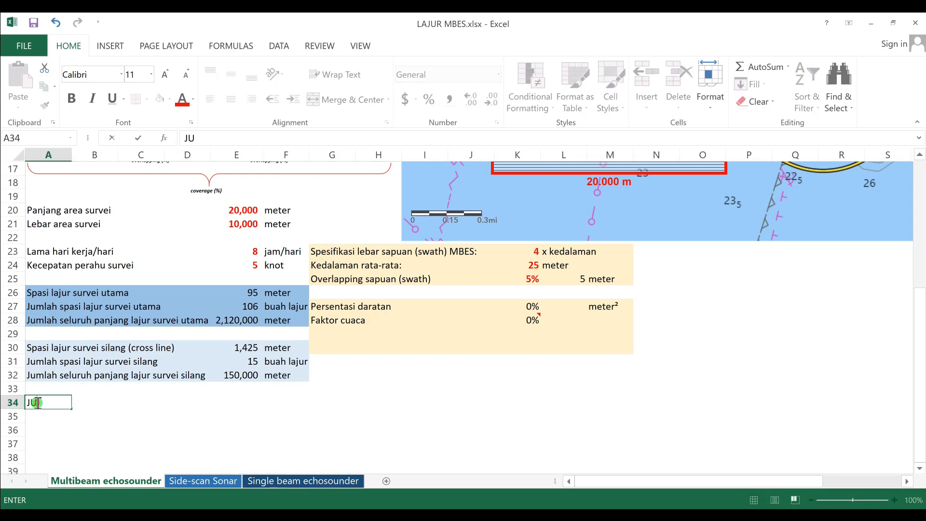
{"action": "type", "text": "umlah seluruh "}
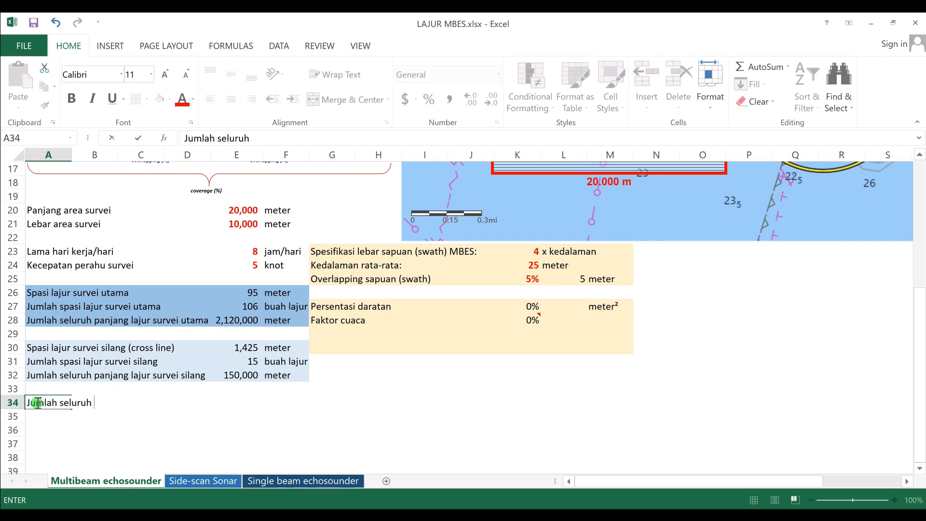
{"action": "type", "text": "lajur perum"}
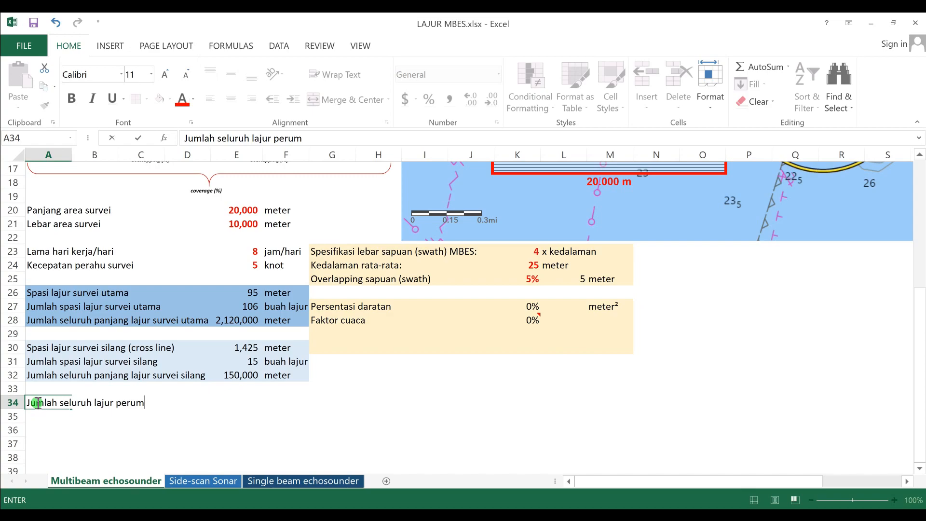
{"action": "key", "text": "BackSpace"}
{"action": "key", "text": "BackSpace"}
{"action": "key", "text": "BackSpace"}
{"action": "key", "text": "BackSpace"}
{"action": "key", "text": "BackSpace"}
{"action": "type", "text": "survei"}
{"action": "key", "text": "Return"}
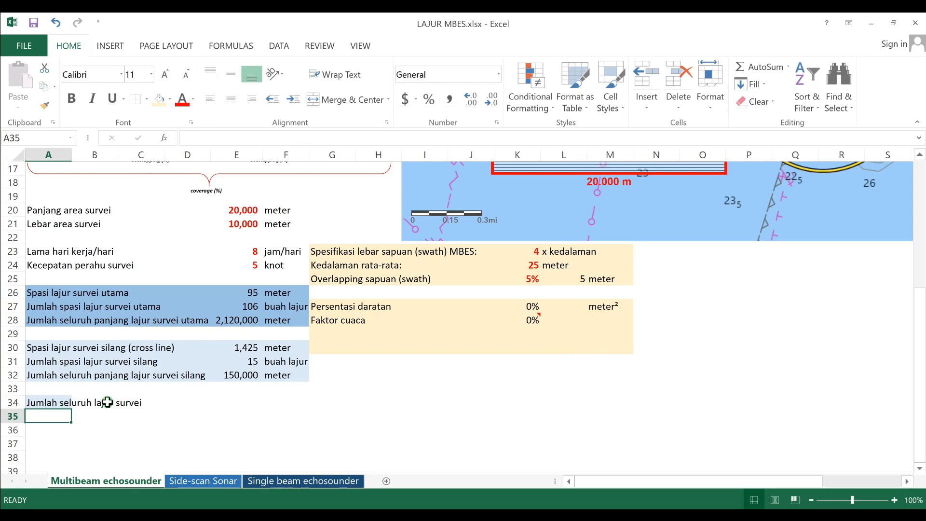
Start a formula in E34 that adds the total main line length in E28 and the total cross line length in E32
{"action": "left_click", "coordinate": [243, 402]}
{"action": "type", "text": "="}
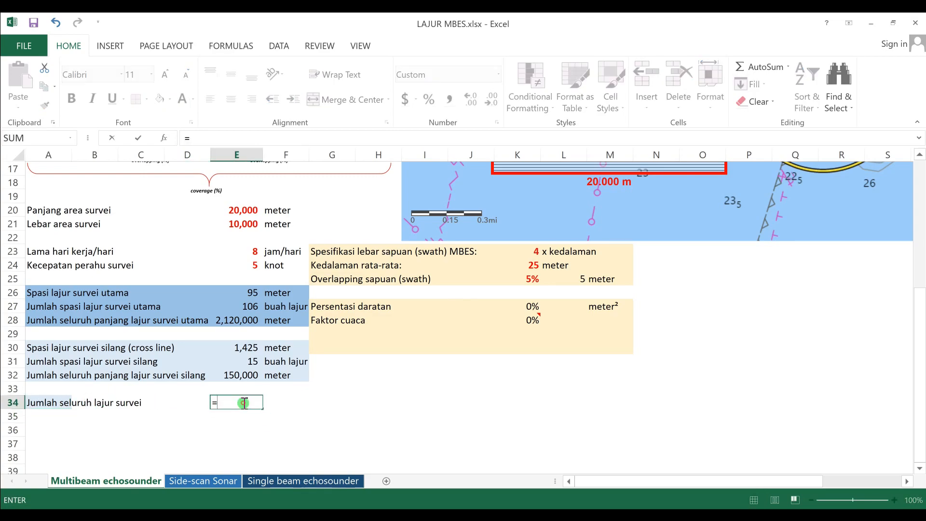
{"action": "left_click", "coordinate": [231, 322]}
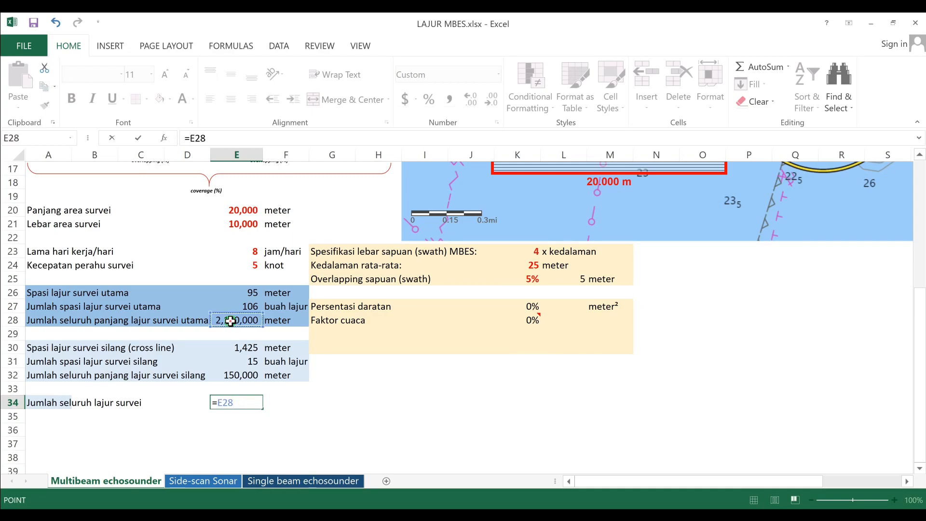
{"action": "type", "text": "+"}
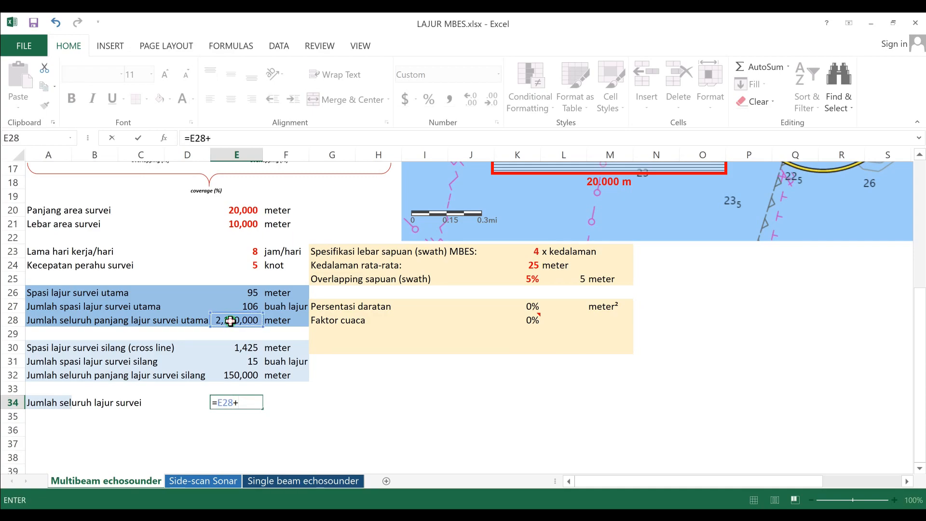
{"action": "left_click", "coordinate": [246, 375]}
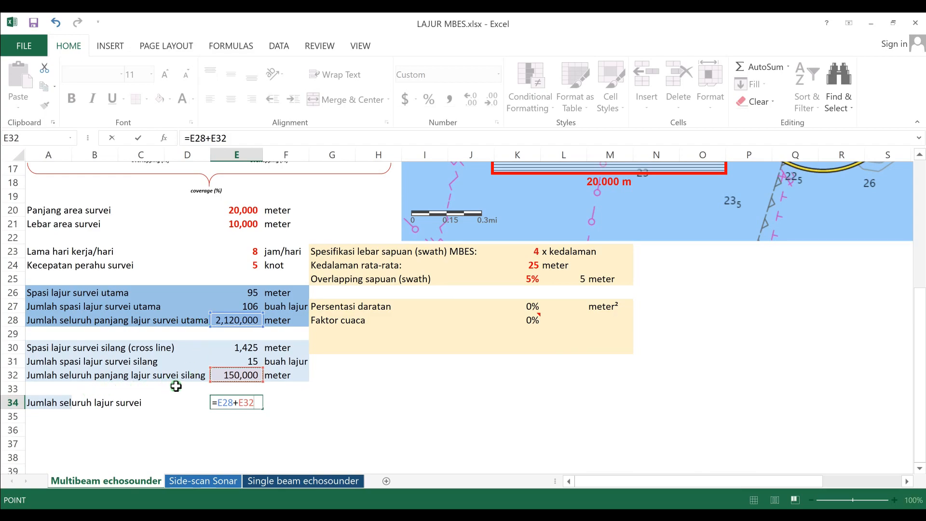
Bracket the E28+E32 sum in the E34 formula and add the bracketed sum of survey area length and width, (E20+E21)
{"action": "left_click", "coordinate": [192, 138]}
{"action": "type", "text": "("}
{"action": "left_click", "coordinate": [246, 138]}
{"action": "type", "text": ")+("}
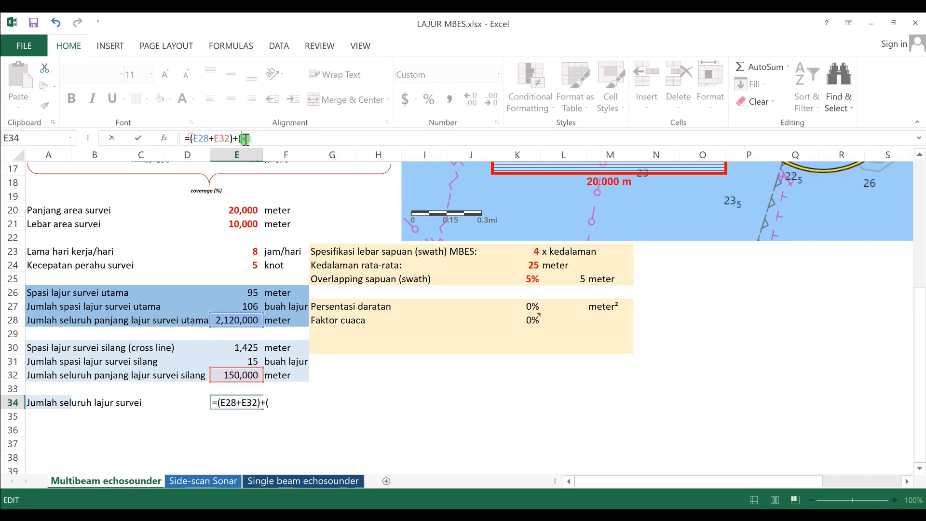
{"action": "left_click", "coordinate": [248, 208]}
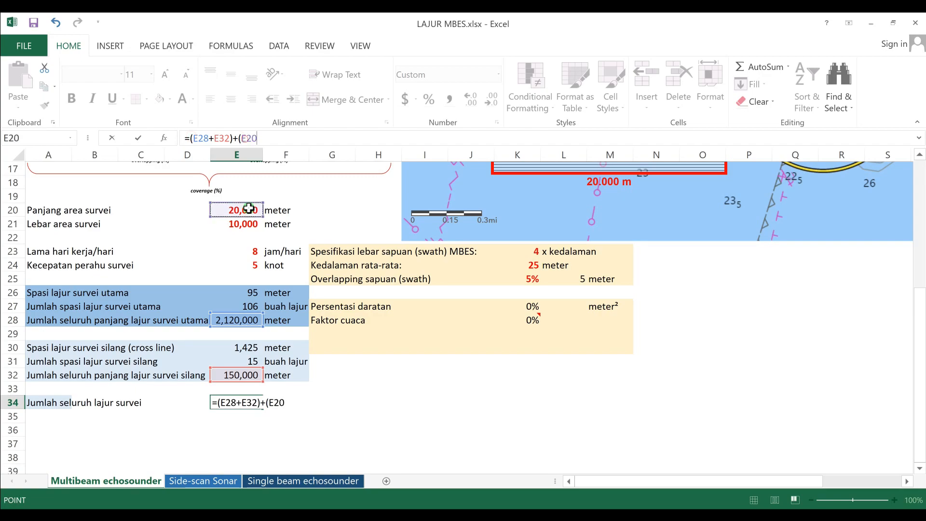
{"action": "type", "text": "+"}
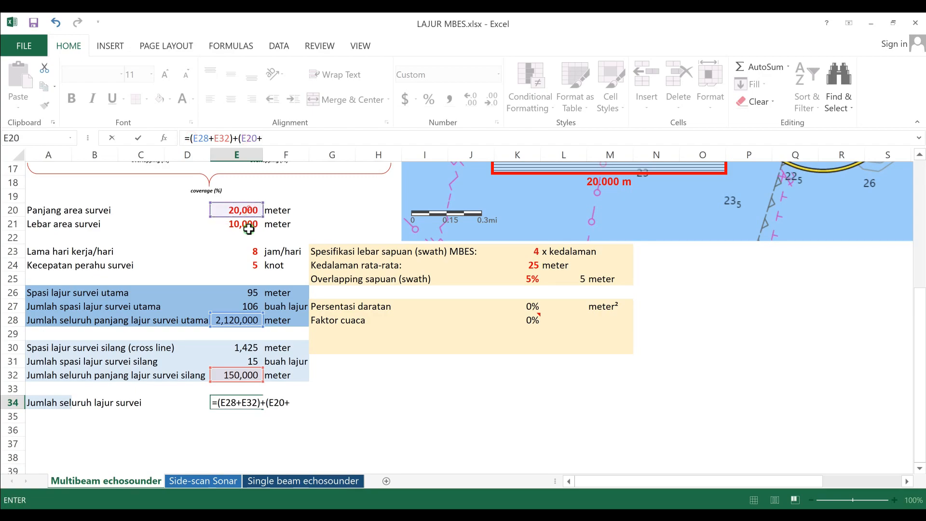
{"action": "left_click", "coordinate": [249, 226]}
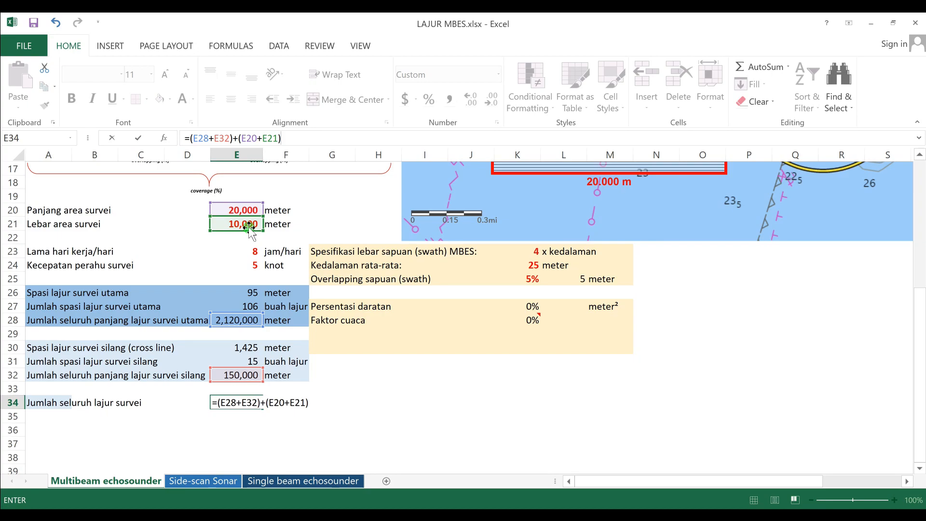
Insert the ROUNDUP function at the start of the E34 formula, with extra opening brackets before the E28+E32 sum
{"action": "left_click", "coordinate": [191, 140]}
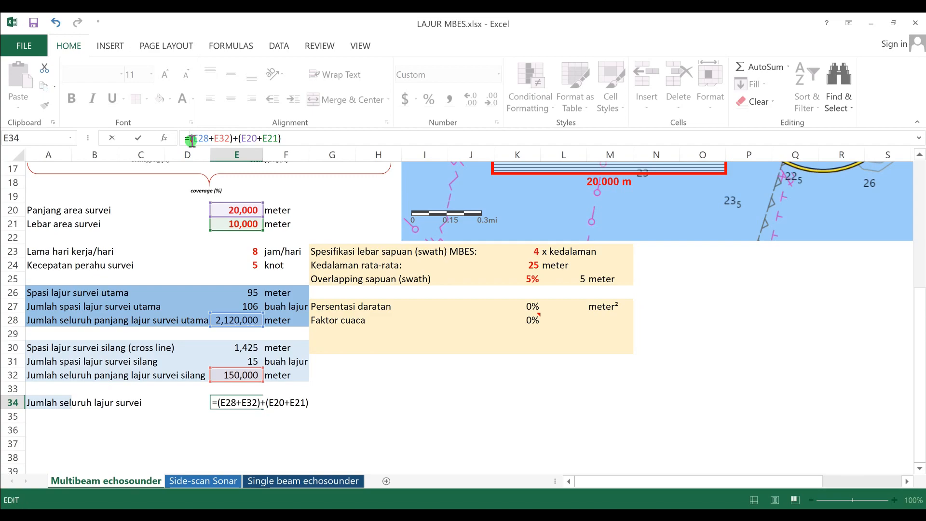
{"action": "type", "text": "ro"}
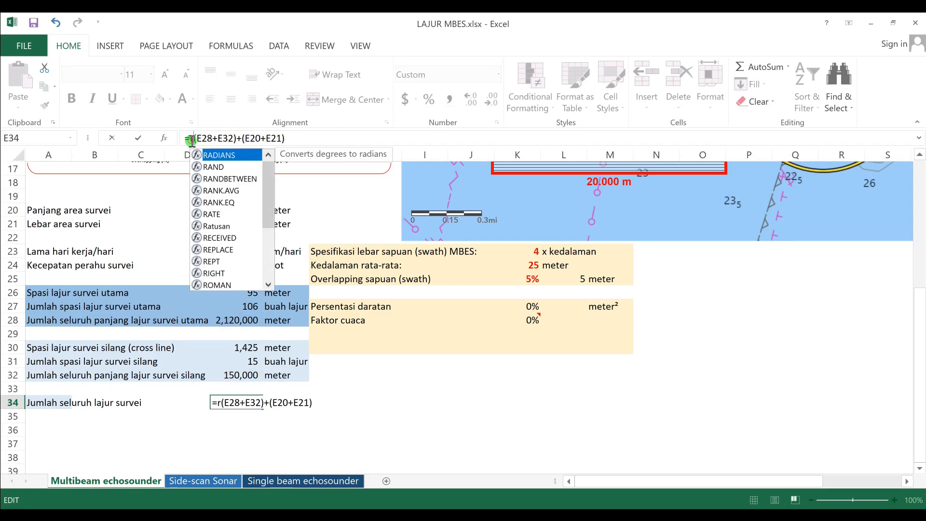
{"action": "type", "text": "u"}
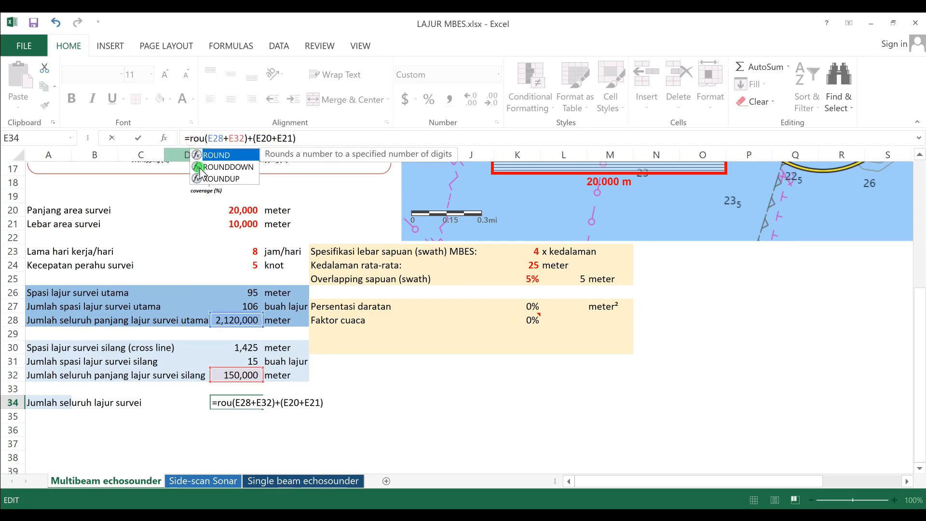
{"action": "double_click", "coordinate": [213, 180]}
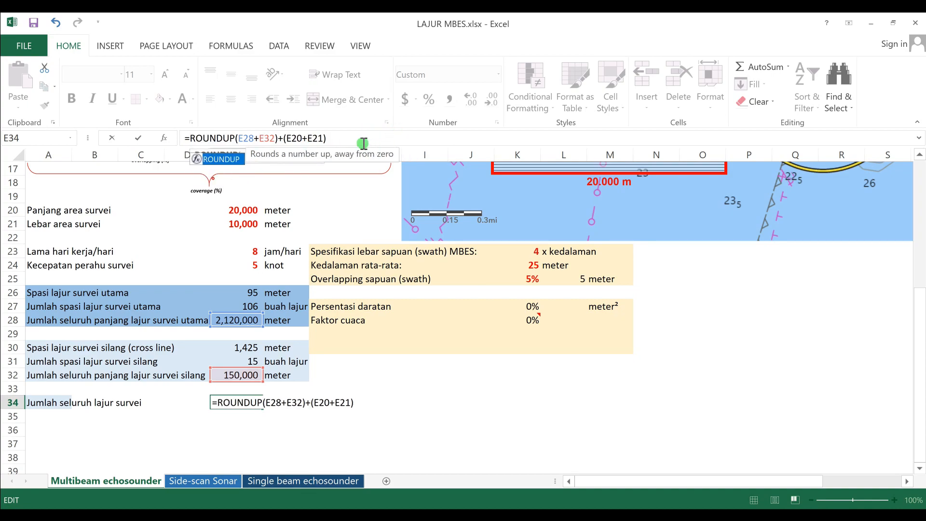
{"action": "left_click", "coordinate": [234, 138]}
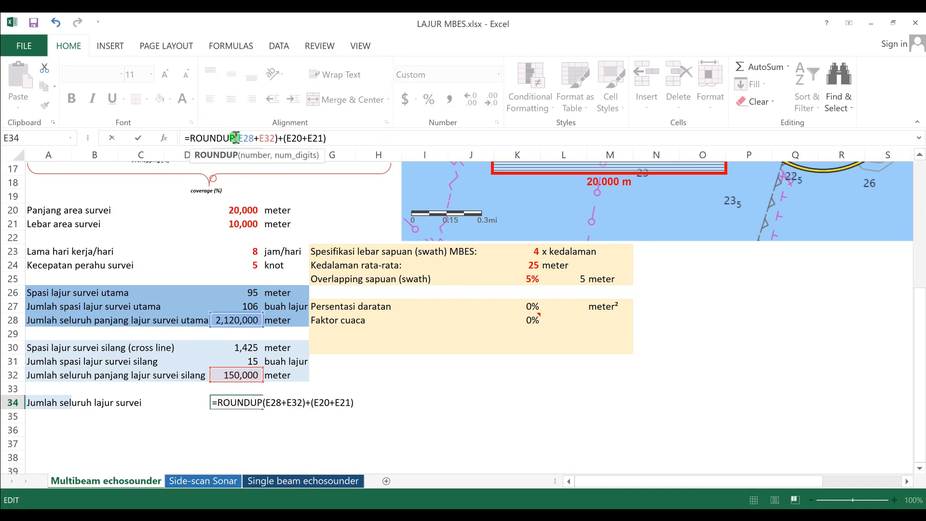
{"action": "type", "text": "(("}
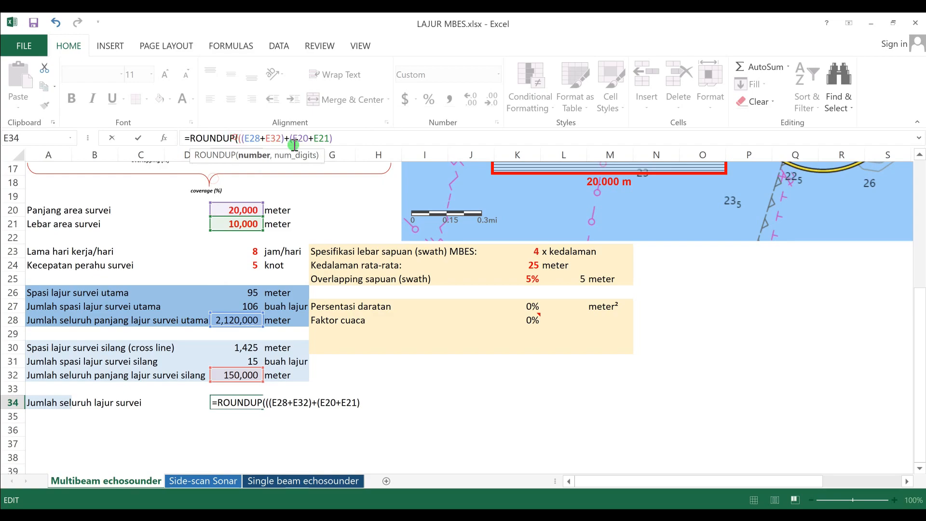
Complete the E34 ROUNDUP formula by dividing the bracketed total by 1852 and rounding to 0 digits, balancing the brackets
{"action": "left_click", "coordinate": [343, 137]}
{"action": "type", "text": ")/185"}
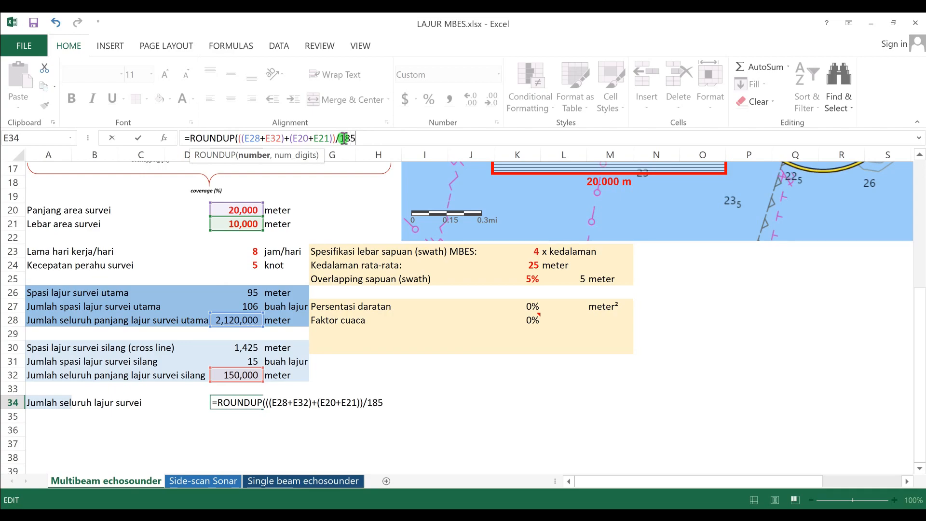
{"action": "type", "text": "2),"}
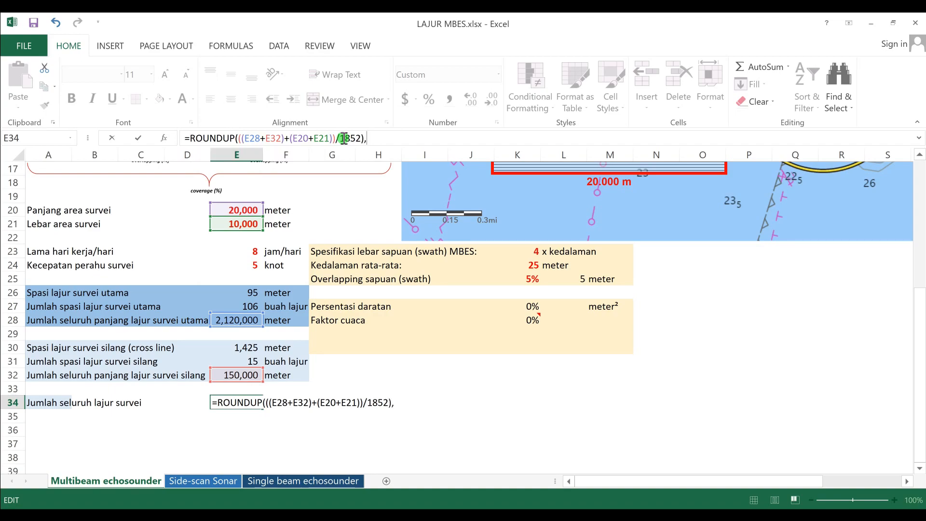
{"action": "type", "text": "0)"}
{"action": "left_click", "coordinate": [246, 135]}
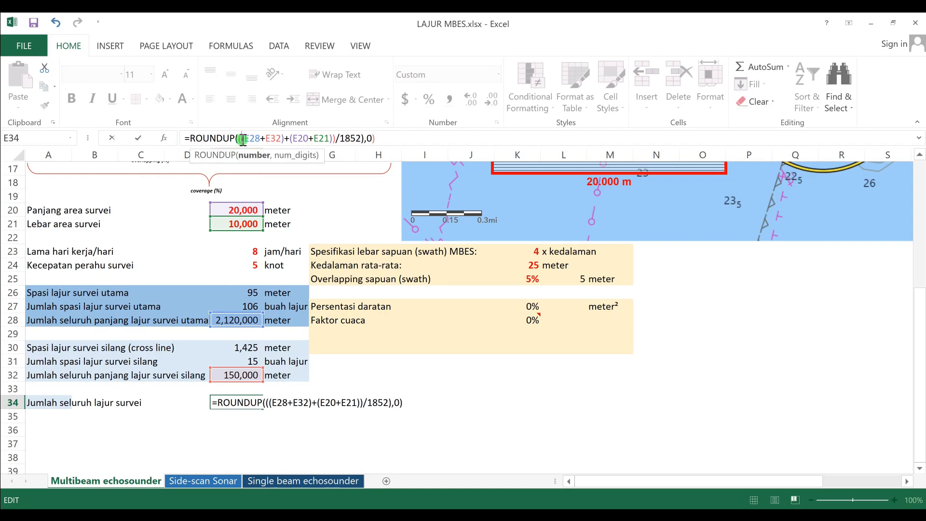
{"action": "type", "text": "("}
{"action": "left_click", "coordinate": [407, 139]}
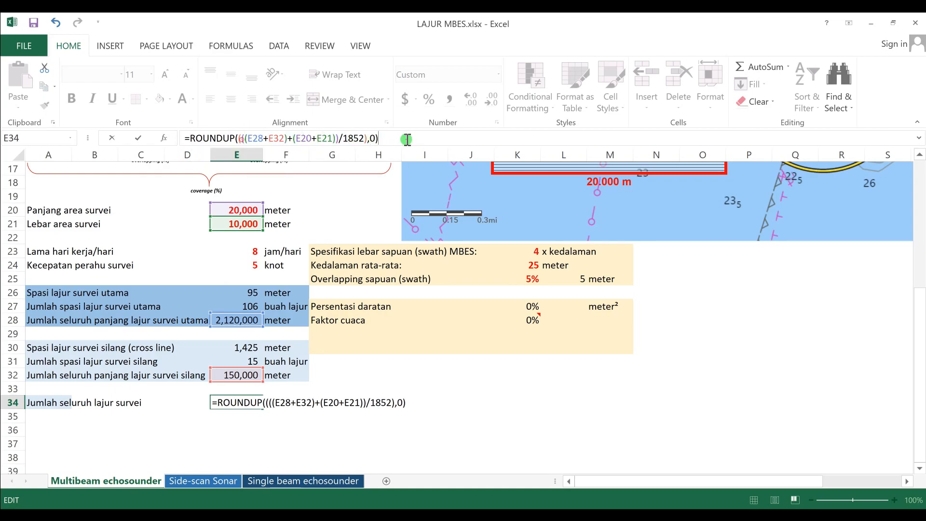
{"action": "key", "text": "Return"}
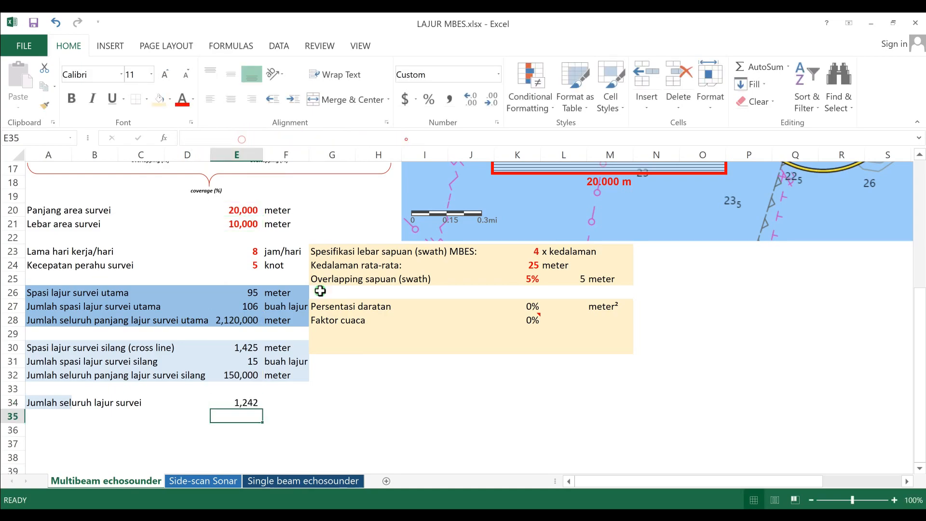
Enter the unit "NM" in F34 beside the total survey line length
{"action": "left_click", "coordinate": [275, 405]}
{"action": "type", "text": "NM"}
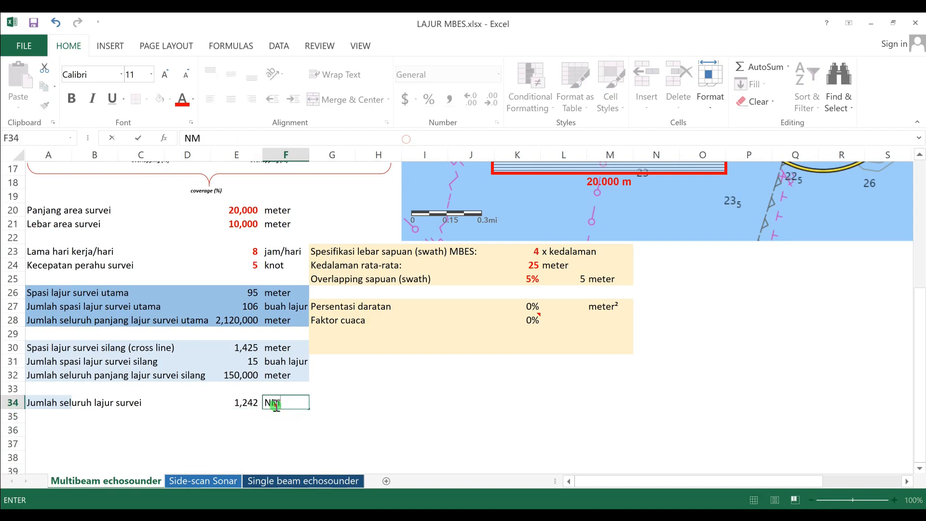
{"action": "left_click", "coordinate": [428, 389]}
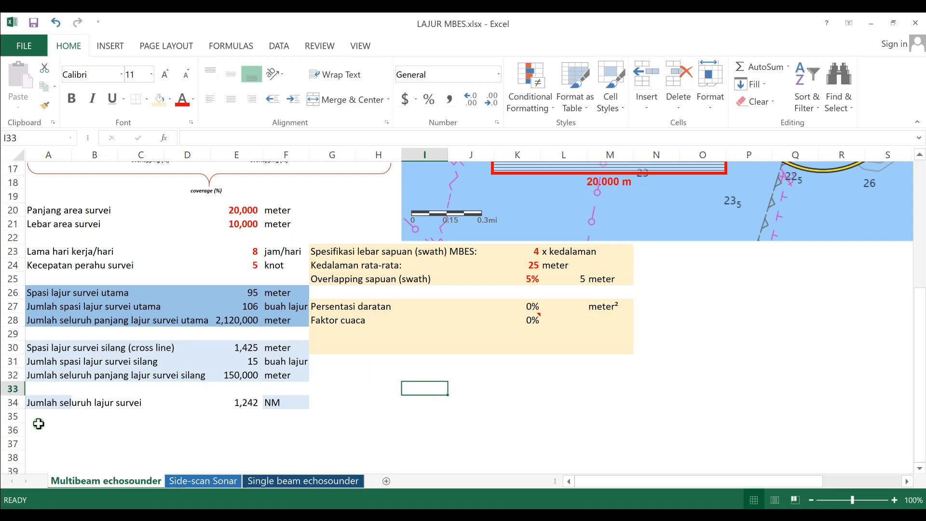
Enter the label "Jumlah hari survei" in cell A35
{"action": "left_click", "coordinate": [38, 422]}
{"action": "type", "text": "Jumlah ha"}
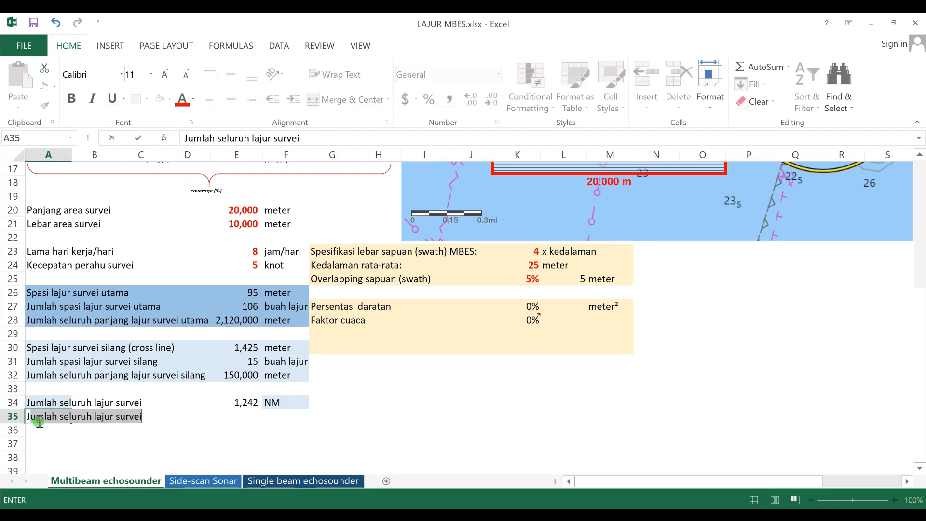
{"action": "type", "text": "ri ker"}
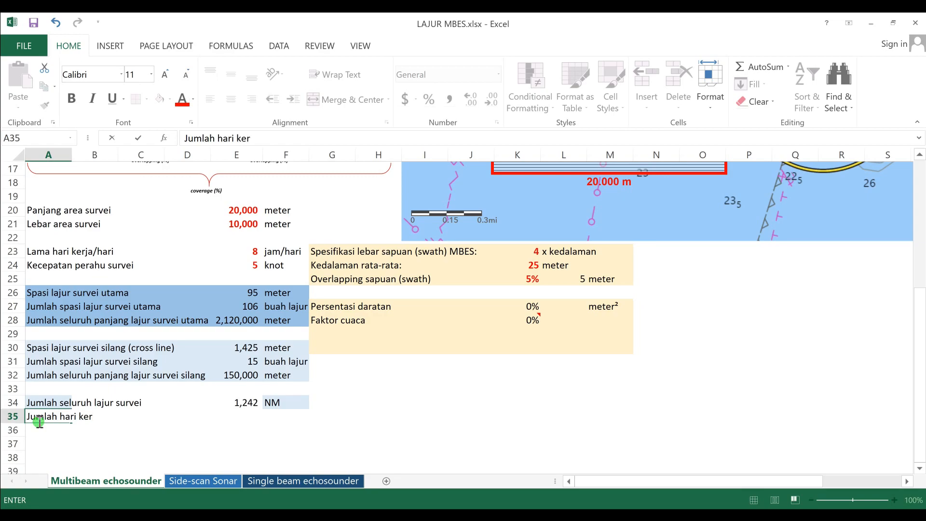
{"action": "key", "text": "BackSpace"}
{"action": "key", "text": "BackSpace"}
{"action": "key", "text": "BackSpace"}
{"action": "type", "text": "survei"}
{"action": "key", "text": "ctrl+Return"}
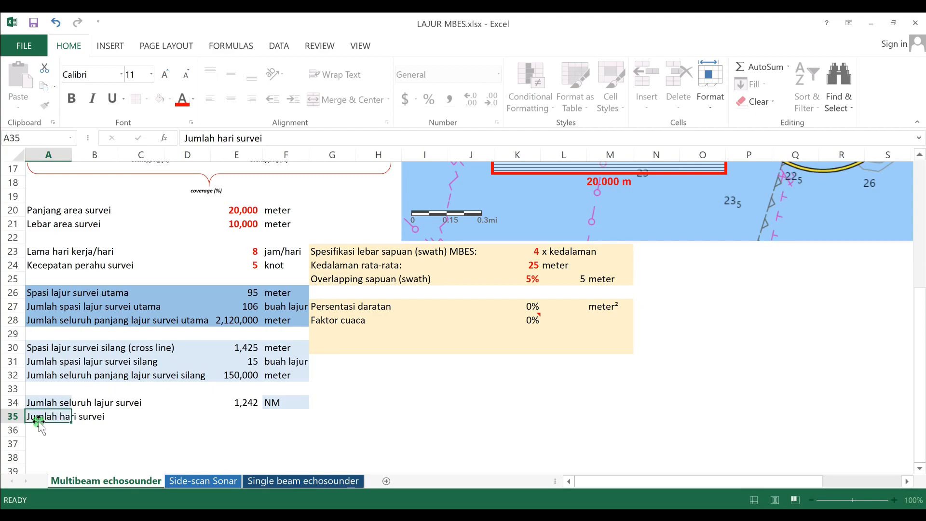
Start a formula in E35 with the total line length E34 divided by the daily working hours E23, enclosed in brackets
{"action": "key", "text": "Down"}
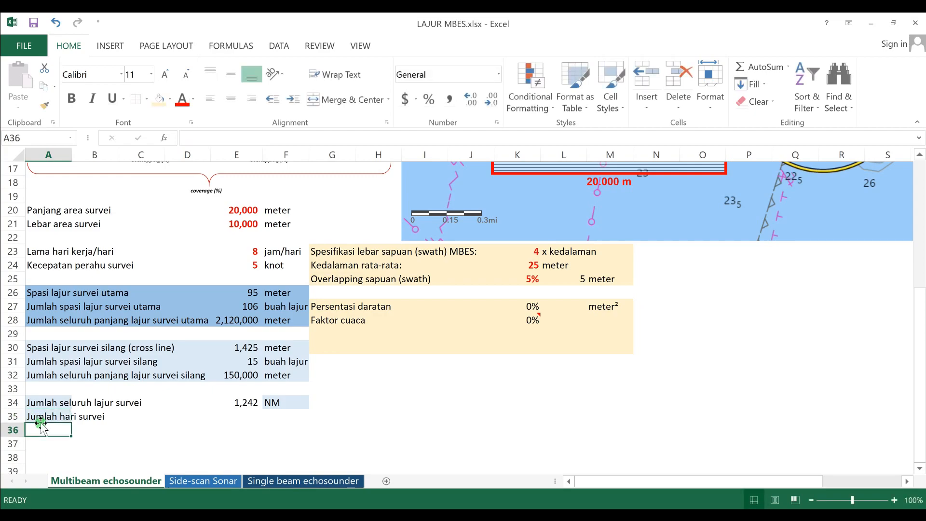
{"action": "left_click", "coordinate": [241, 416]}
{"action": "type", "text": "="}
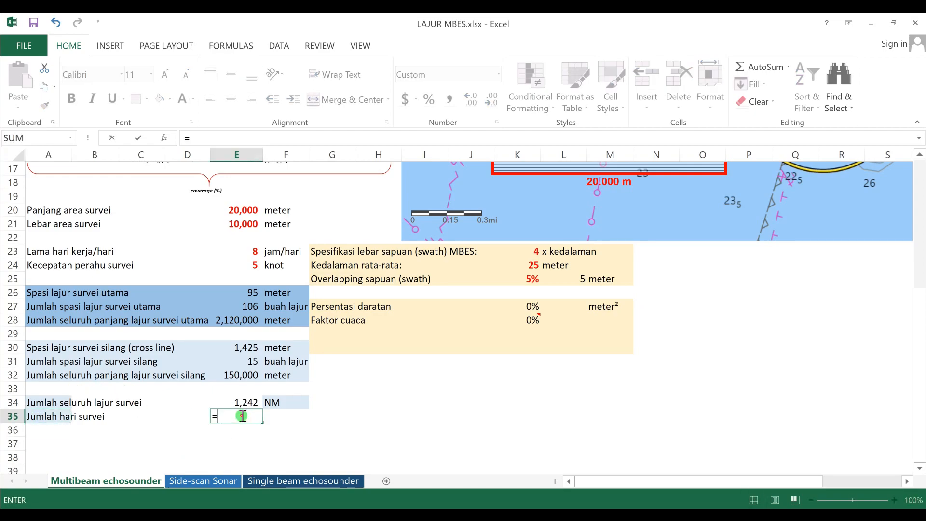
{"action": "left_click", "coordinate": [241, 400]}
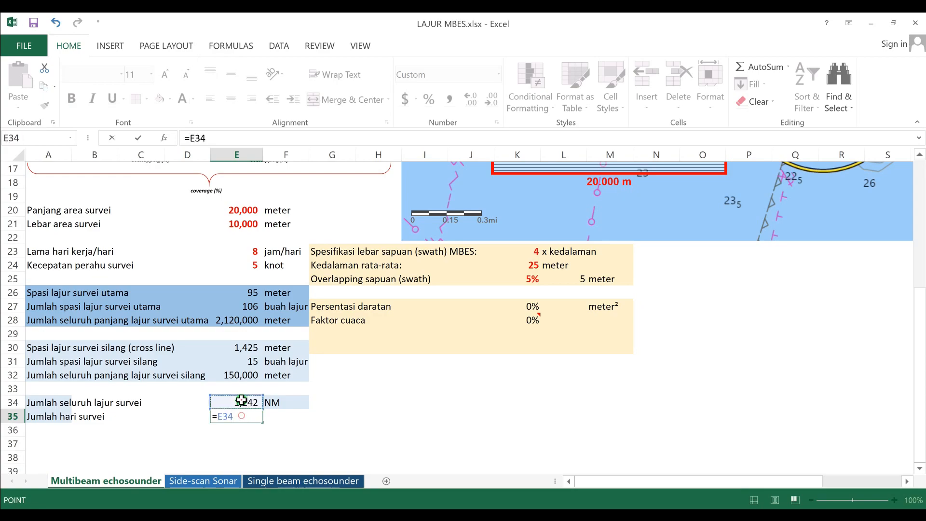
{"action": "type", "text": "/"}
{"action": "left_click", "coordinate": [251, 255]}
{"action": "left_click", "coordinate": [191, 138]}
{"action": "type", "text": "("}
{"action": "left_click", "coordinate": [247, 138]}
{"action": "type", "text": ")"}
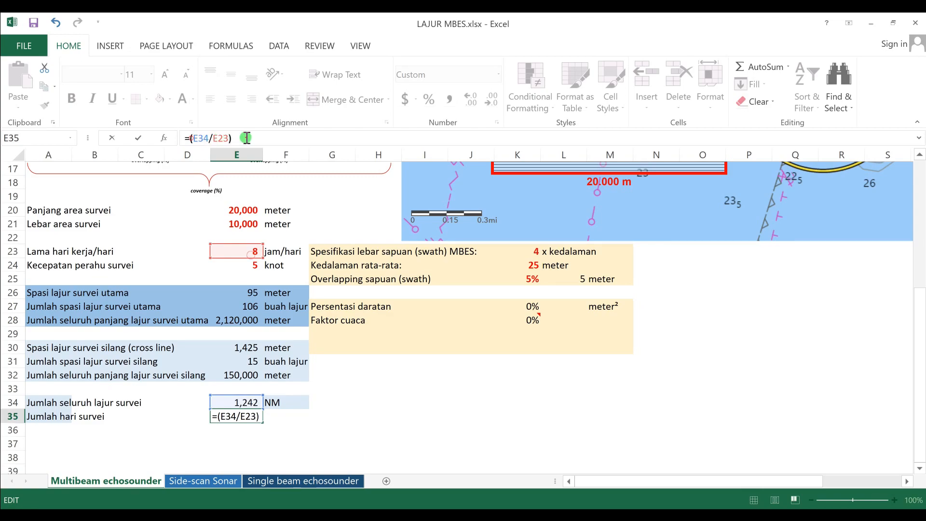
Extend the E35 formula by dividing the bracketed quotient by the boat speed in E24, ending with a closing bracket
{"action": "type", "text": "/"}
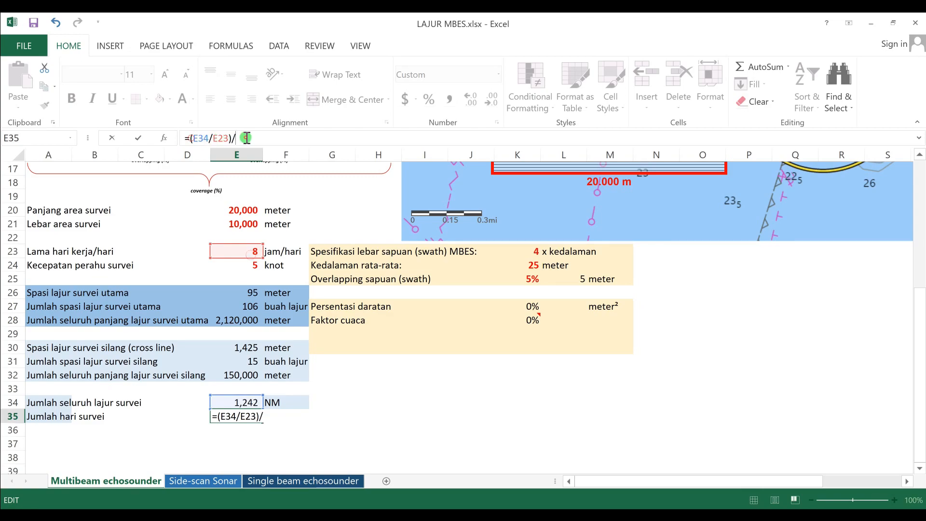
{"action": "left_click", "coordinate": [248, 266]}
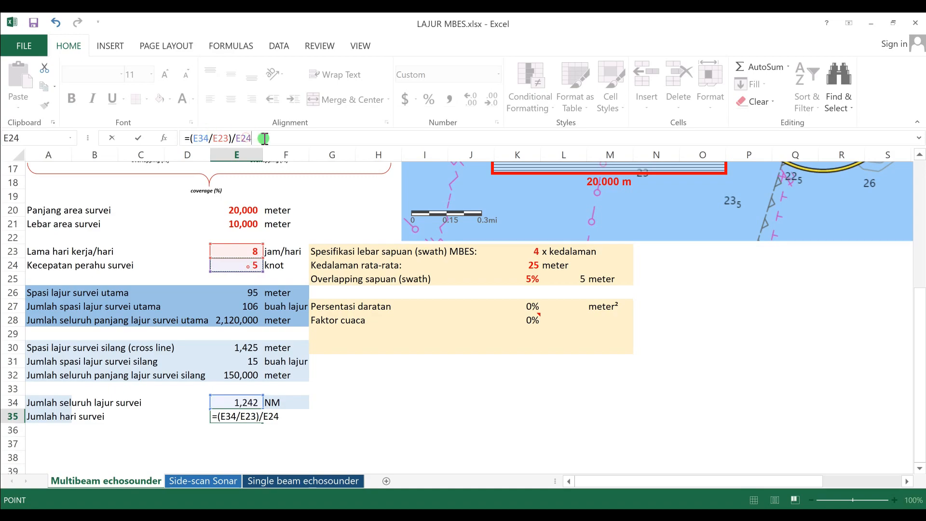
{"action": "type", "text": ")"}
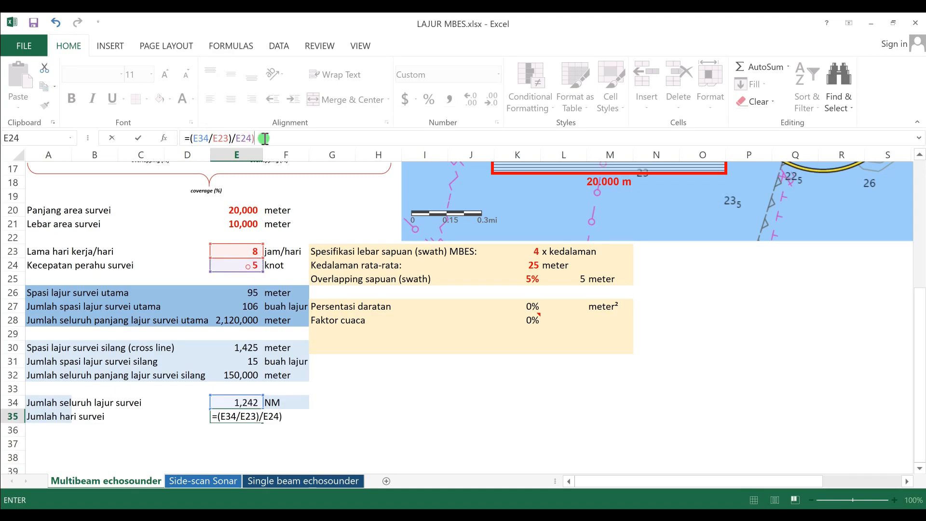
Wrap the E35 calculation in ROUNDUP with 0 digits, giving =ROUNDUP(((E34/E23)/E24),0)
{"action": "left_click", "coordinate": [188, 140]}
{"action": "type", "text": "ro"}
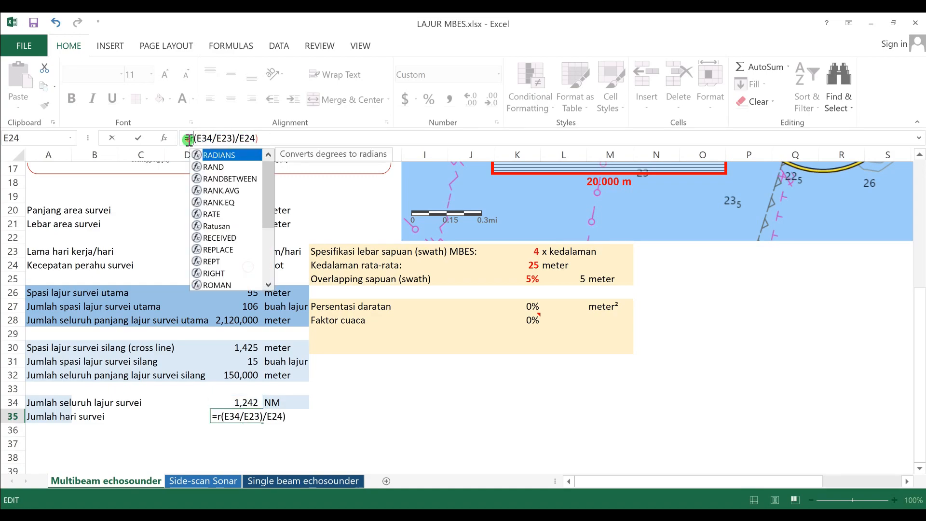
{"action": "double_click", "coordinate": [224, 190]}
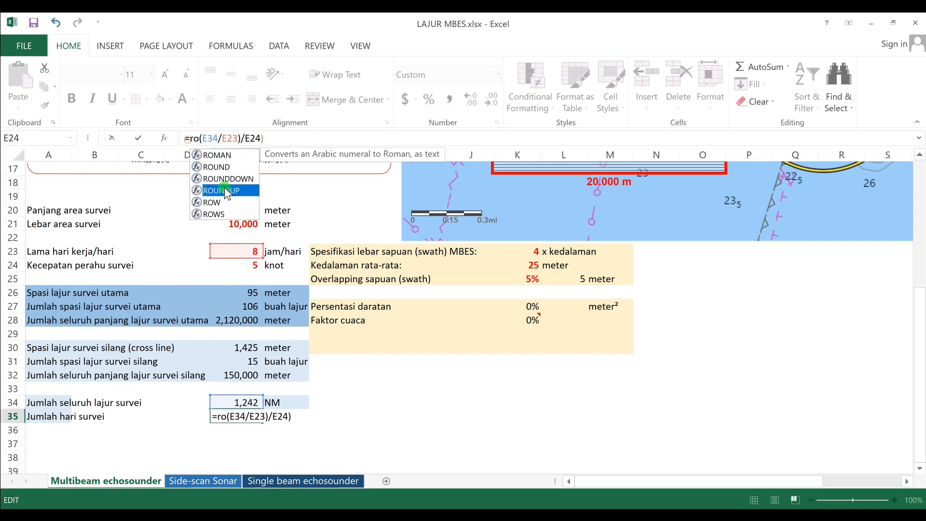
{"action": "left_click", "coordinate": [294, 139]}
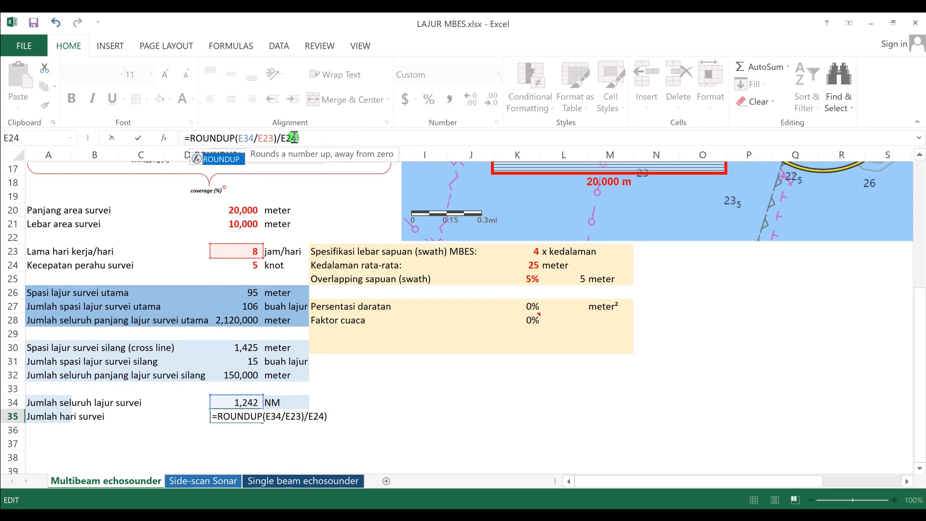
{"action": "left_click", "coordinate": [237, 138]}
{"action": "type", "text": "("}
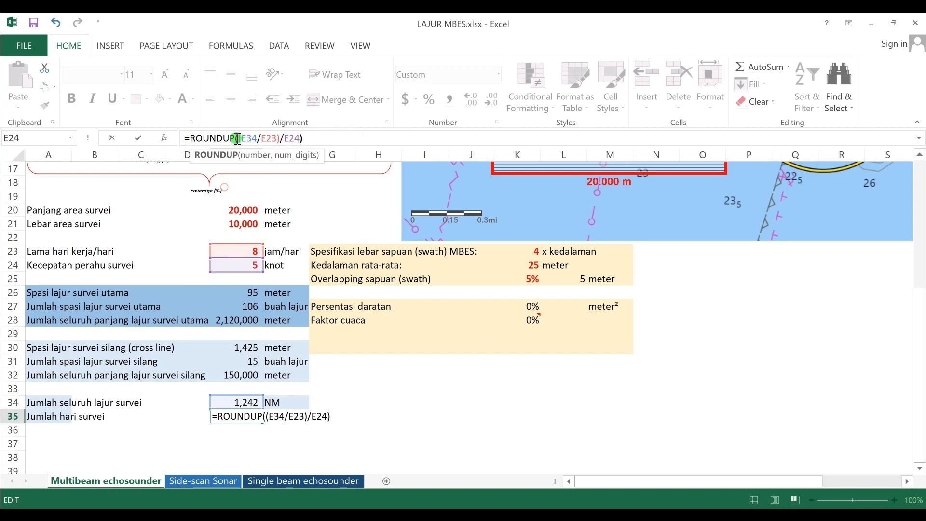
{"action": "left_click", "coordinate": [321, 136]}
{"action": "type", "text": "("}
{"action": "left_click", "coordinate": [320, 138]}
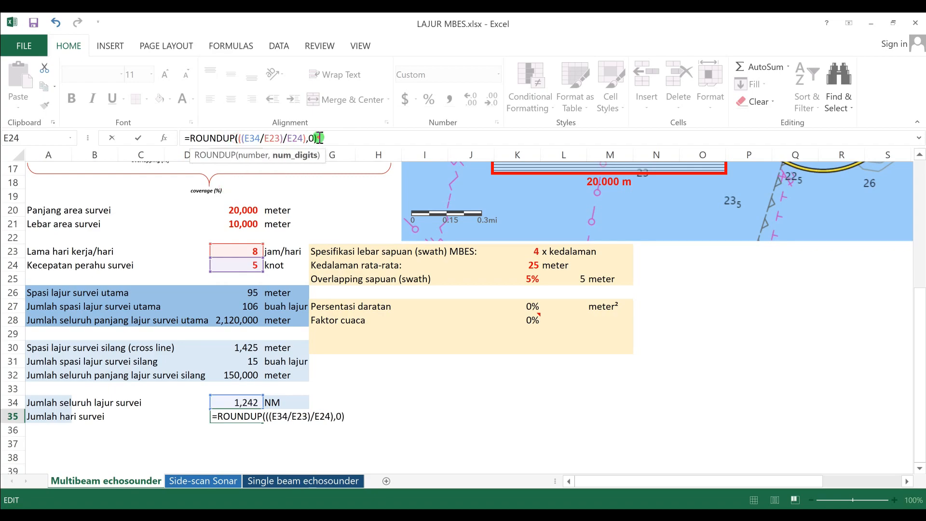
{"action": "key", "text": "Return"}
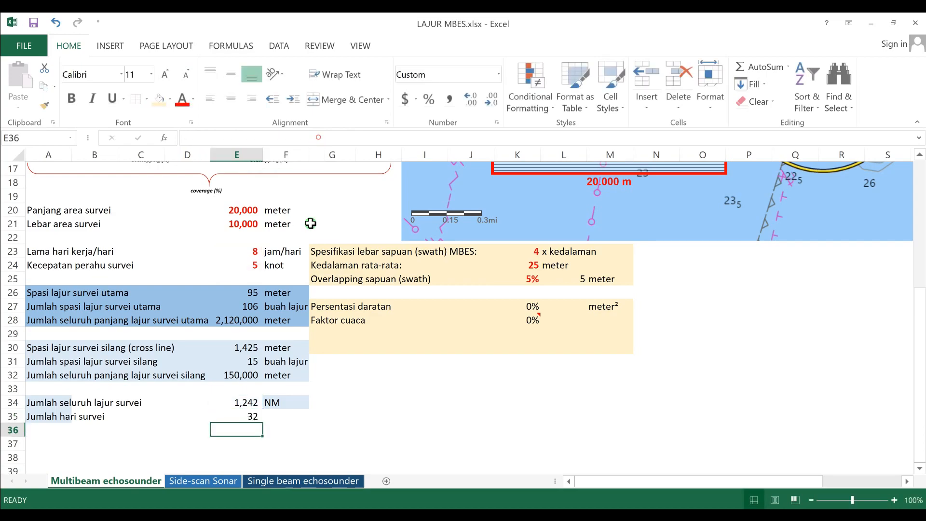
Enter the unit "hari kerja" in F35 beside the number of survey days
{"action": "left_click", "coordinate": [275, 419]}
{"action": "type", "text": "hari kerja"}
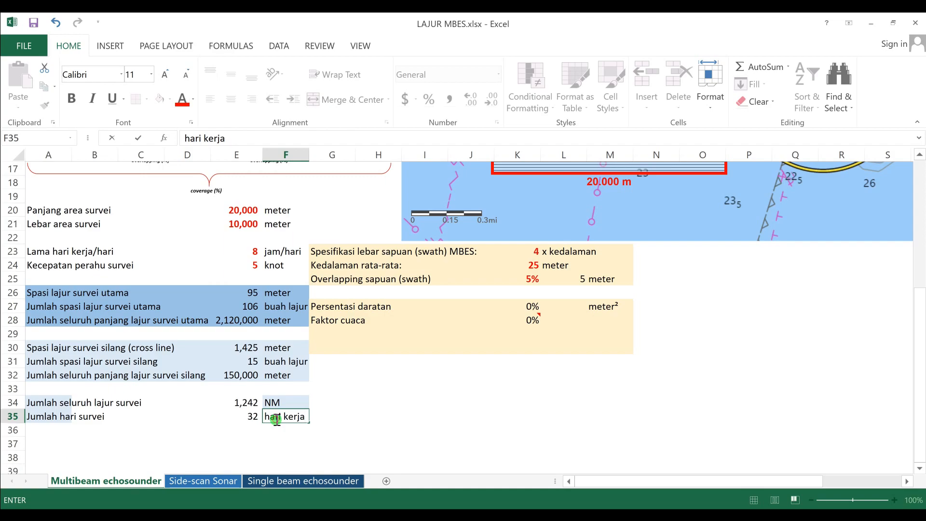
{"action": "key", "text": "Return"}
{"action": "left_click", "coordinate": [404, 440]}
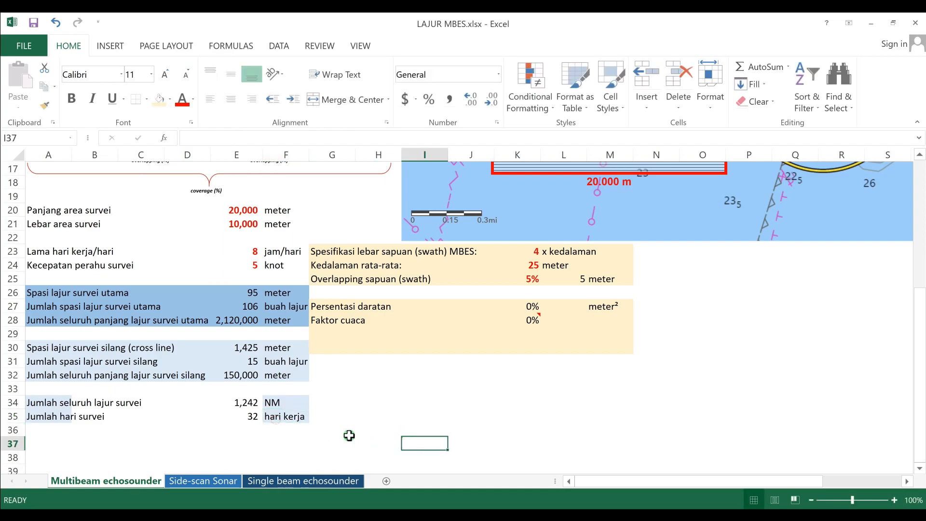
Set the unit in F35 to lowercase "hari"
{"action": "left_click", "coordinate": [286, 419]}
{"action": "type", "text": "Hari"}
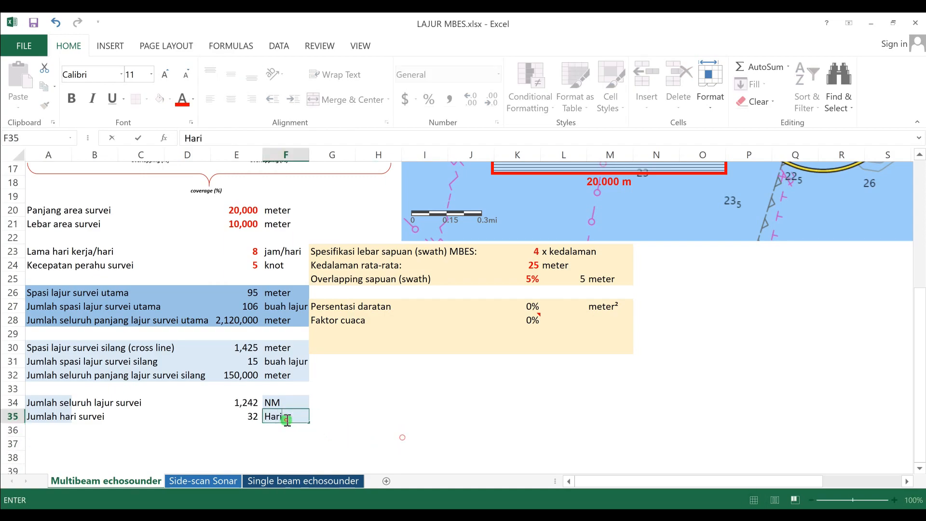
{"action": "key", "text": "Return"}
{"action": "left_click", "coordinate": [286, 419]}
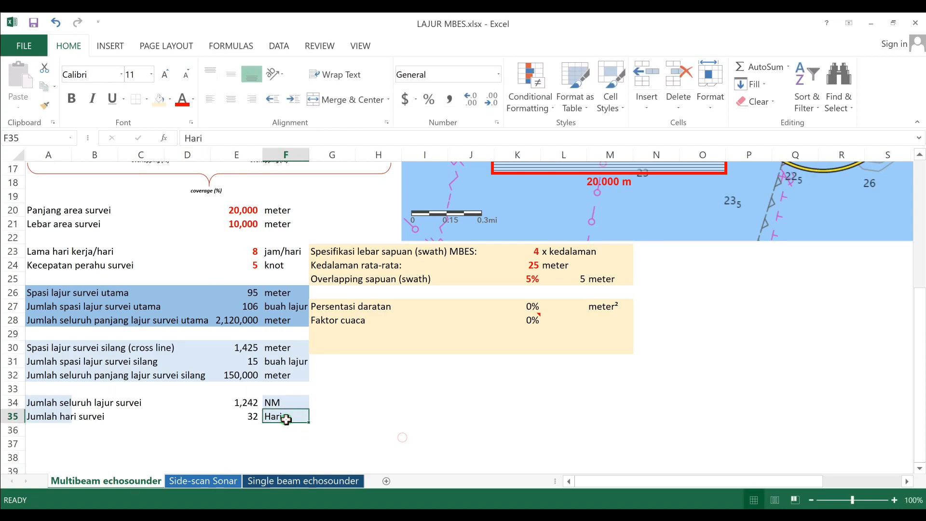
{"action": "type", "text": "ha"}
{"action": "key", "text": "Return"}
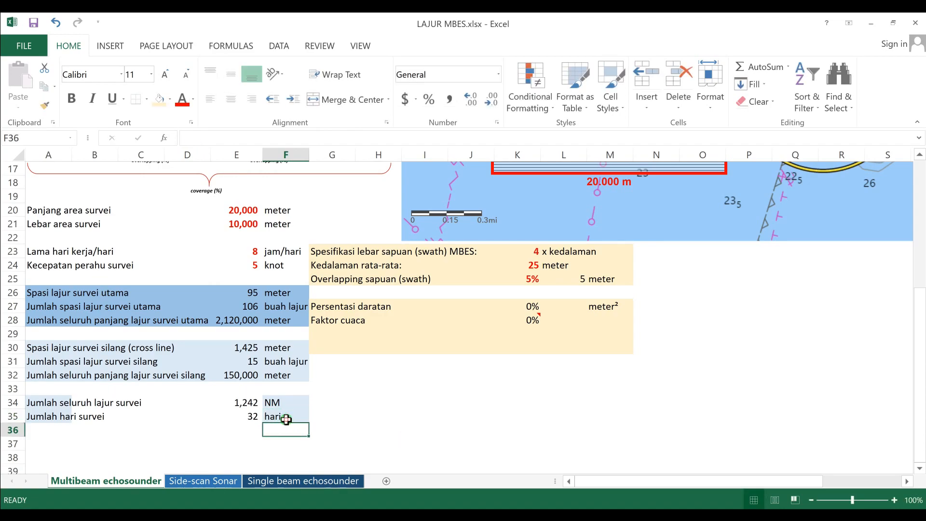
Enter the label "Total hari survei" in cell A36
{"action": "left_click", "coordinate": [41, 431]}
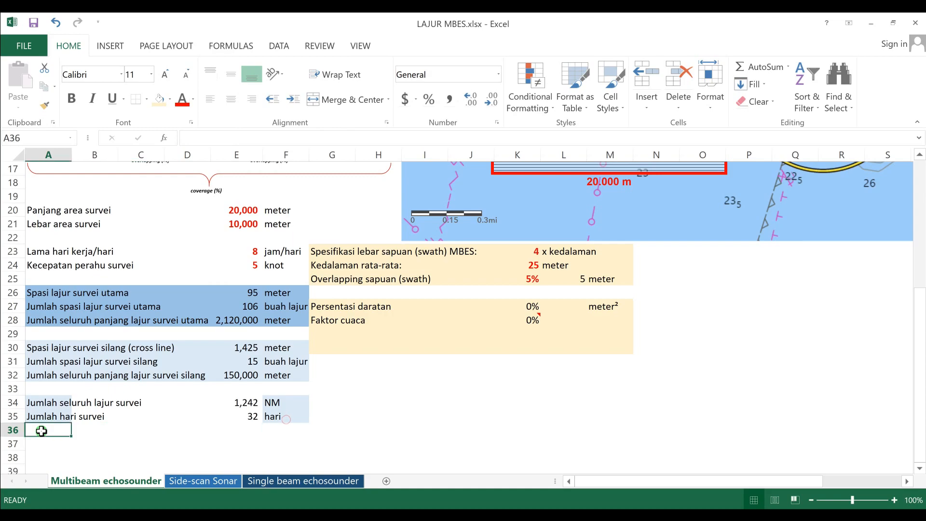
{"action": "type", "text": "Total hari"}
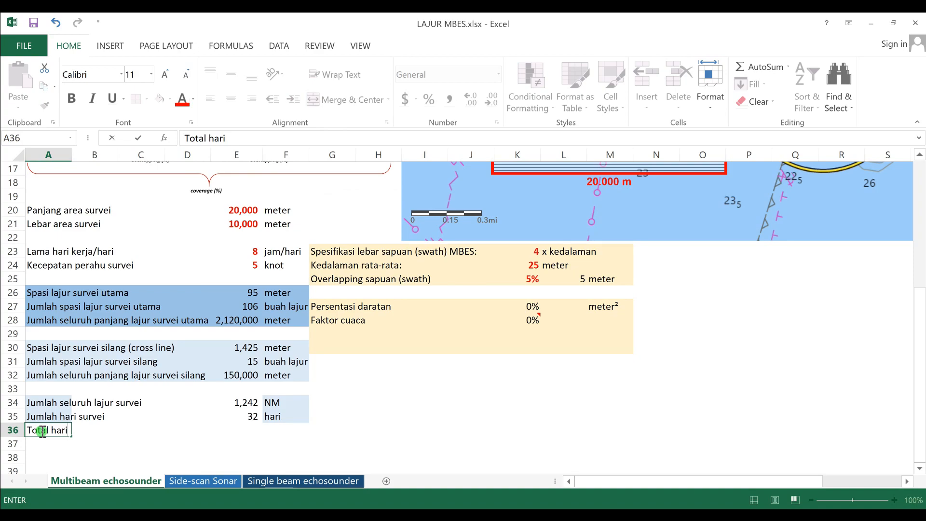
{"action": "type", "text": " survei"}
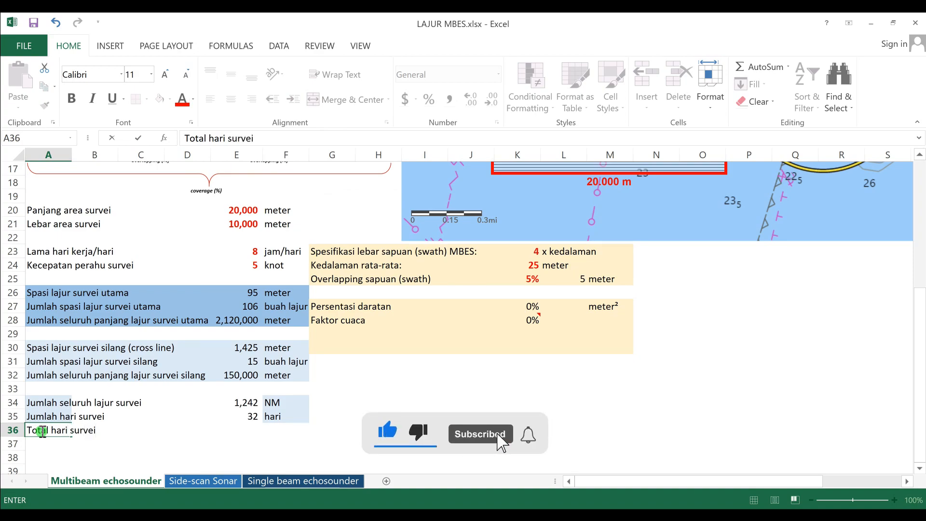
{"action": "key", "text": "Return"}
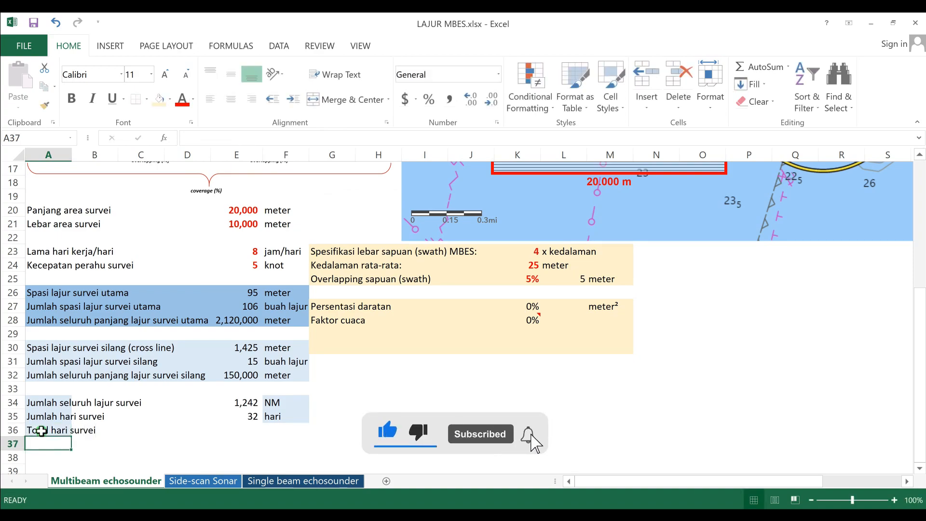
{"action": "left_click", "coordinate": [137, 454]}
Fill the summary range A34:F36 with the medium blue base theme color
{"action": "left_click_drag", "start_coordinate": [33, 403], "coordinate": [313, 429]}
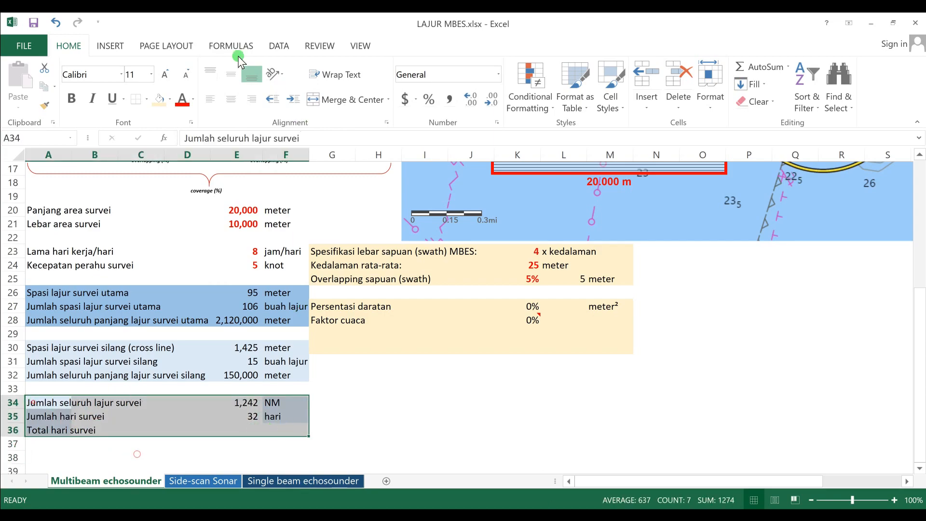
{"action": "left_click", "coordinate": [169, 101]}
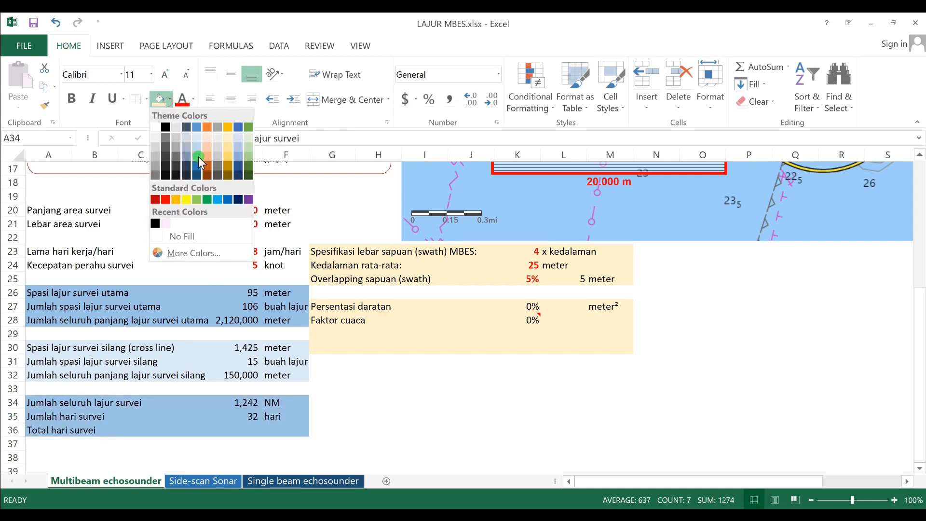
{"action": "left_click", "coordinate": [198, 128]}
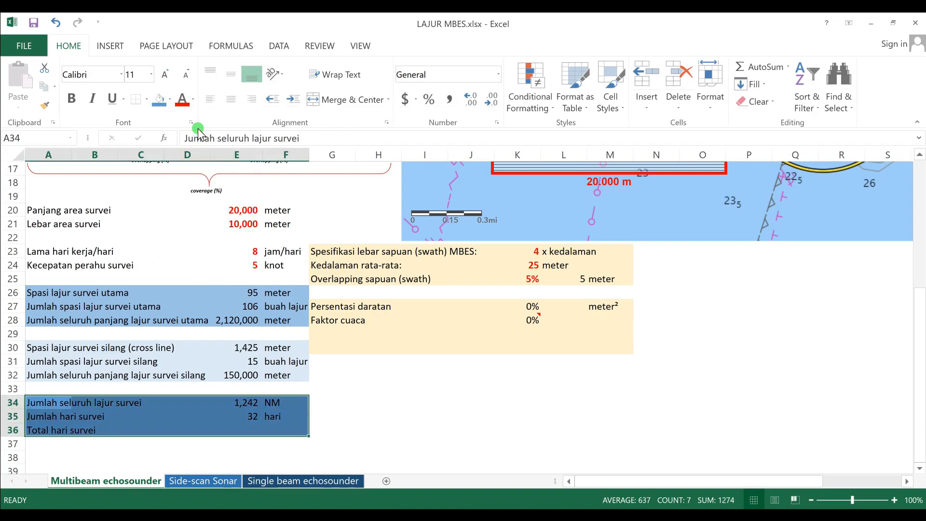
{"action": "left_click", "coordinate": [375, 417]}
Enter the unit "hari" in F36 on the "Total hari survei" row
{"action": "left_click", "coordinate": [267, 426]}
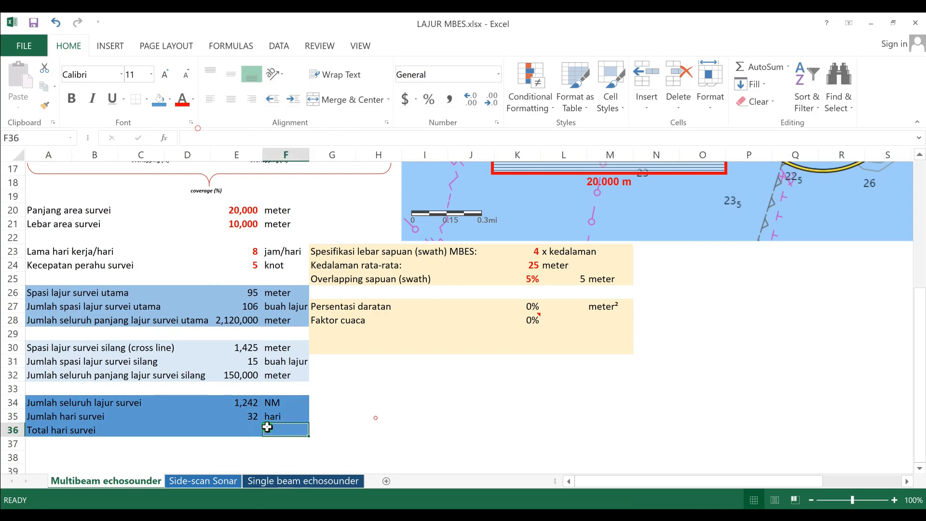
{"action": "type", "text": "hari"}
{"action": "key", "text": "Return"}
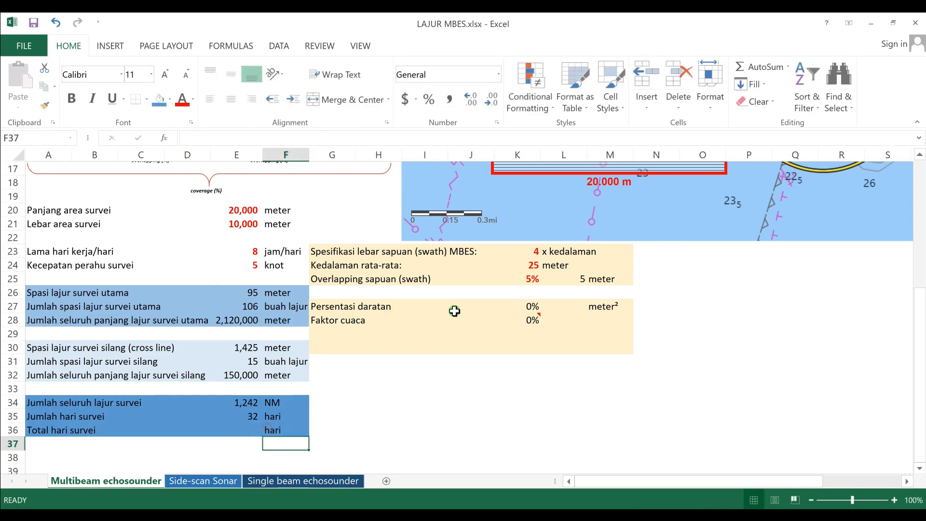
Set the land percentage (Persentasi daratan) in K27 to 50%
{"action": "left_click", "coordinate": [559, 308]}
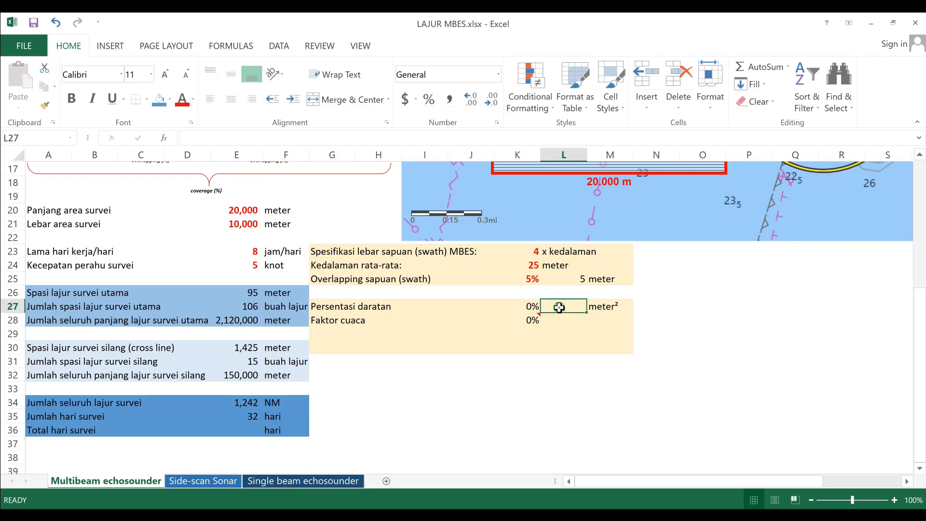
{"action": "left_click", "coordinate": [530, 310]}
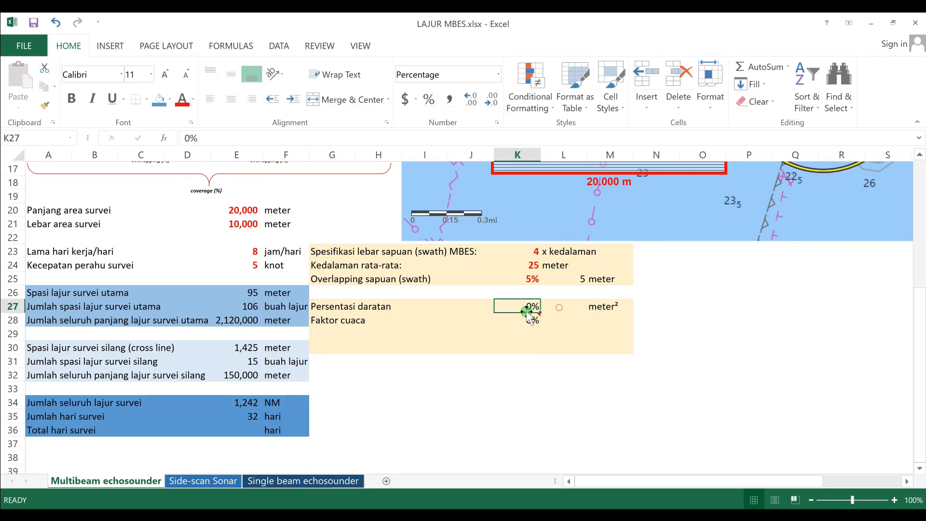
{"action": "type", "text": "50"}
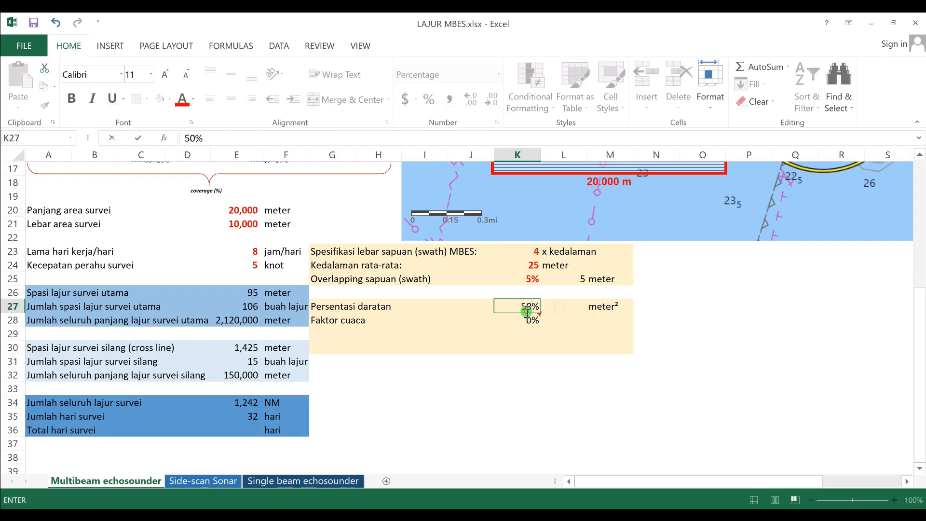
{"action": "key", "text": "Return"}
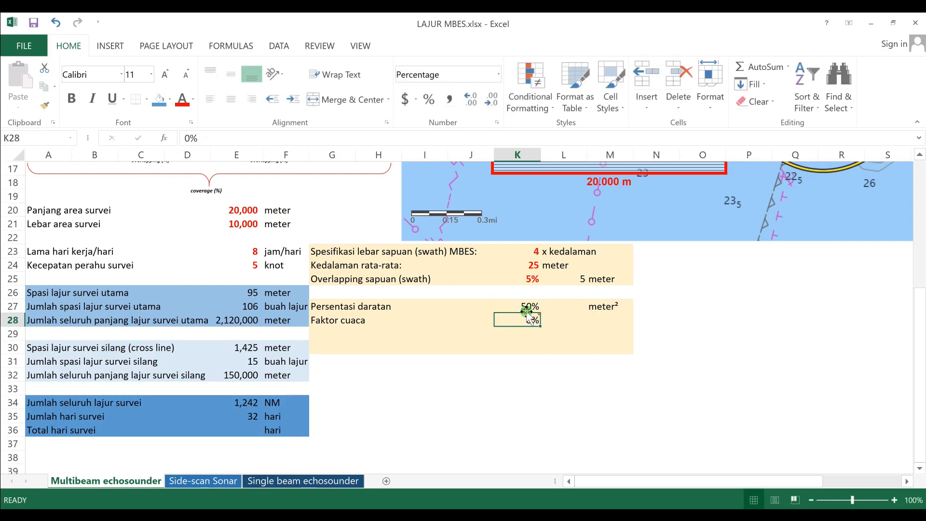
{"action": "left_click", "coordinate": [594, 416]}
Enter the formula =E35*K27 in L27 to multiply the survey days by the land percentage
{"action": "left_click", "coordinate": [576, 309]}
{"action": "type", "text": "="}
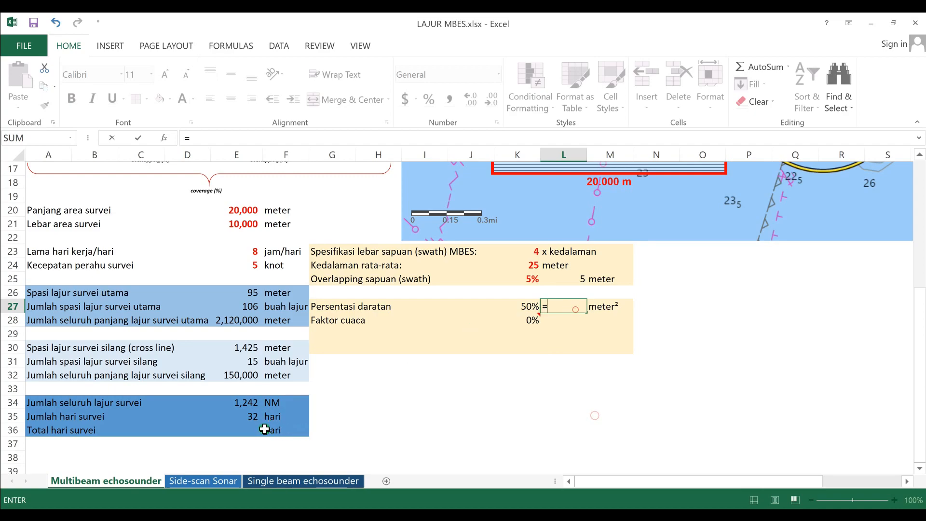
{"action": "left_click", "coordinate": [250, 417]}
{"action": "type", "text": "*"}
{"action": "left_click", "coordinate": [516, 303]}
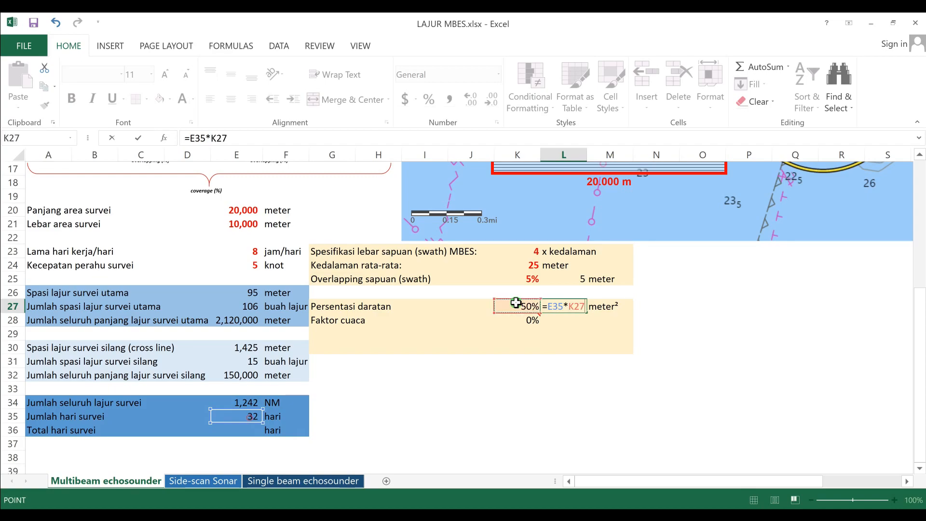
{"action": "key", "text": "Return"}
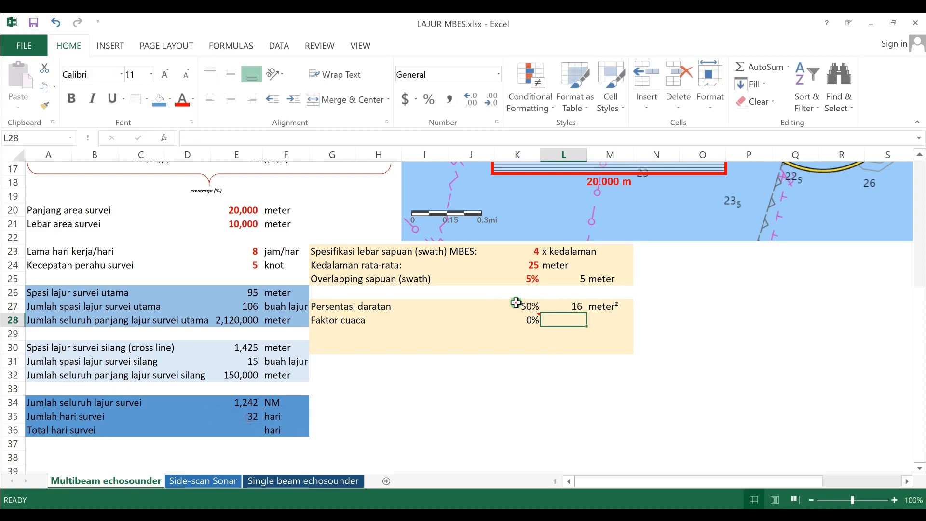
{"action": "left_click", "coordinate": [606, 351]}
{"action": "left_click", "coordinate": [576, 309]}
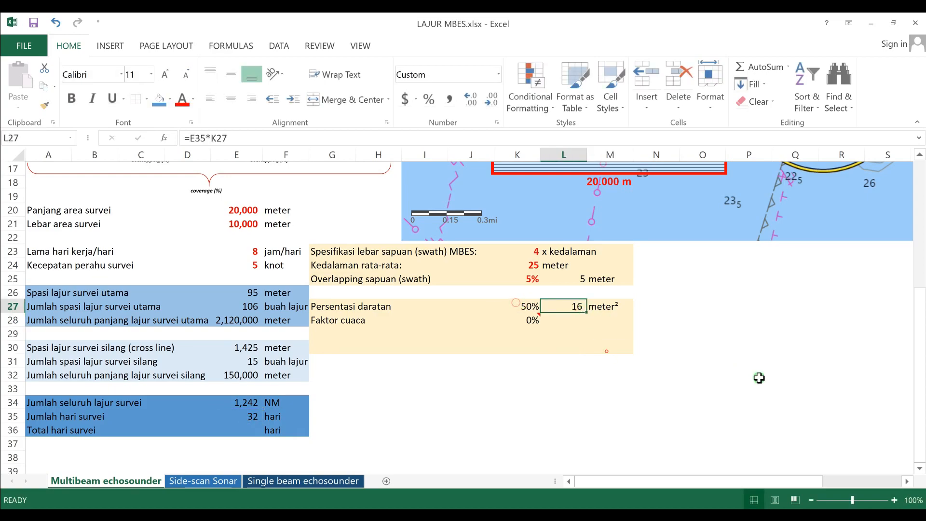
Set the land percentage (Persentasi daratan) in K27 to 0%
{"action": "left_click", "coordinate": [759, 378]}
{"action": "left_click", "coordinate": [532, 309]}
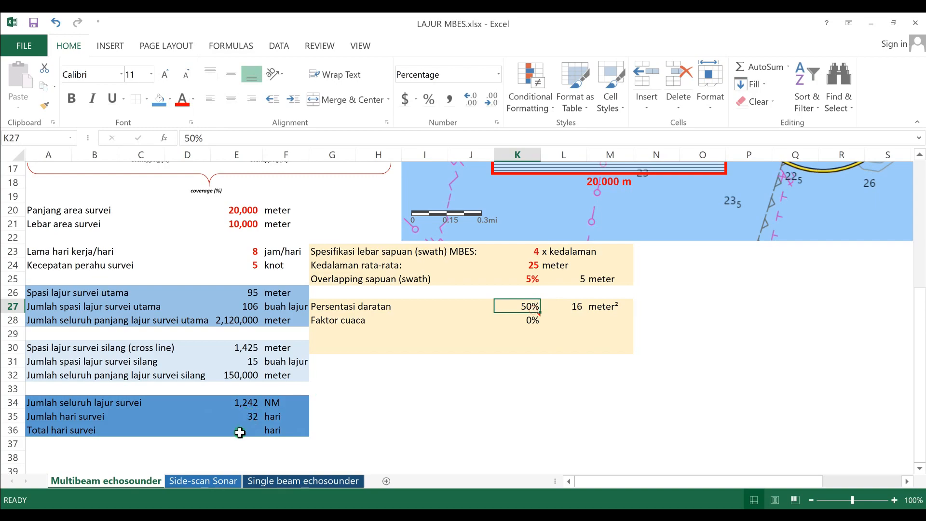
{"action": "mouse_move", "coordinate": [923, 300]}
{"action": "left_mouse_down"}
{"action": "mouse_move", "coordinate": [922, 211]}
{"action": "mouse_move", "coordinate": [922, 300]}
{"action": "left_mouse_up"}
{"action": "left_click", "coordinate": [598, 424]}
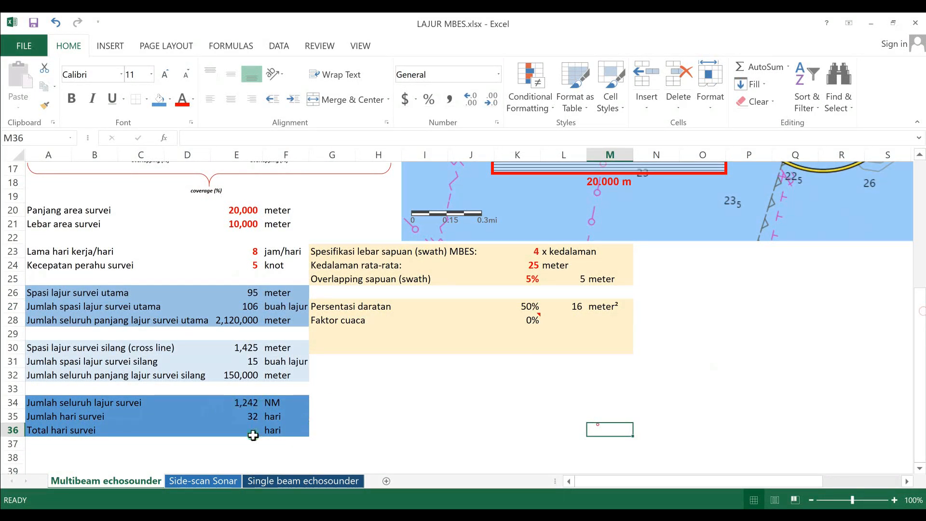
{"action": "left_click", "coordinate": [525, 308]}
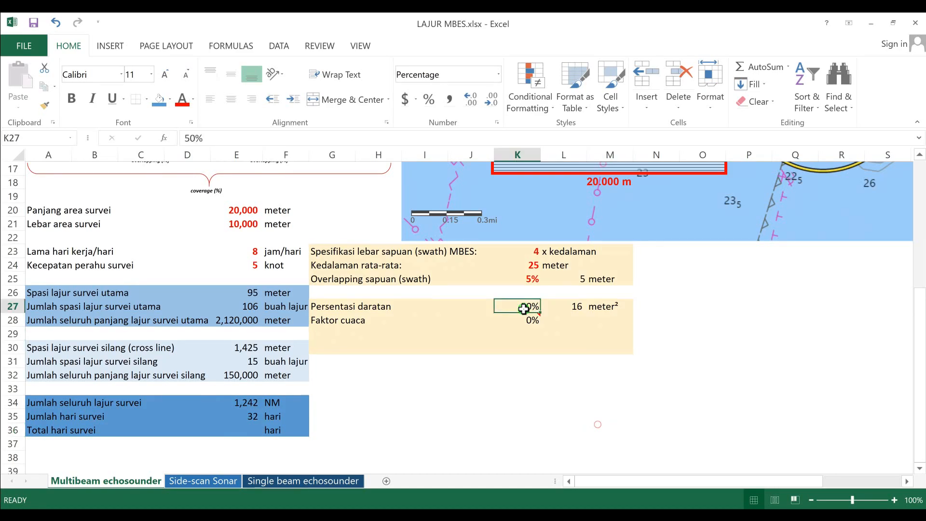
{"action": "type", "text": "0"}
{"action": "key", "text": "Return"}
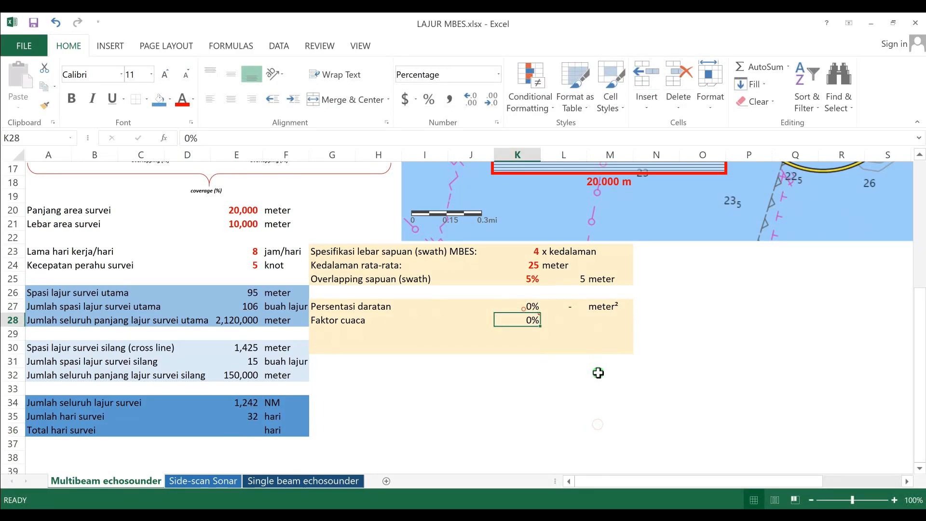
{"action": "left_click", "coordinate": [595, 373]}
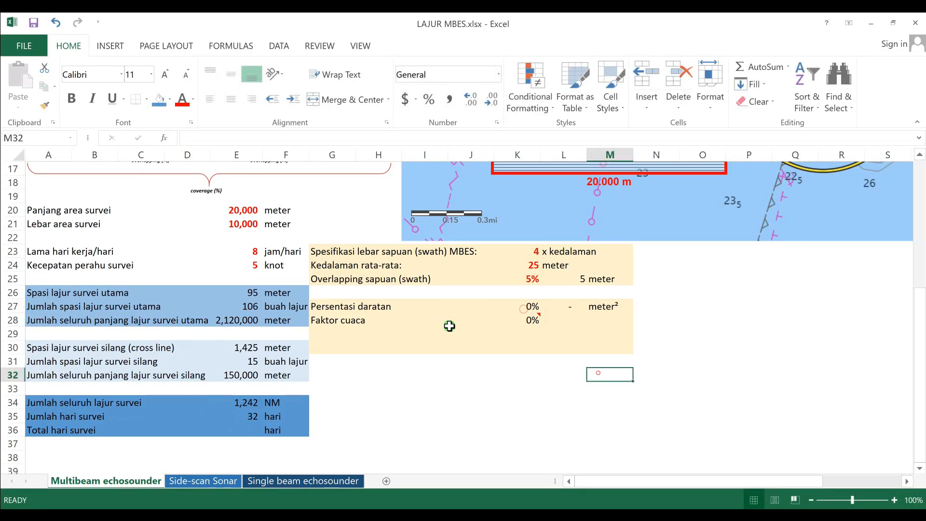
Enter the formula =E35*K28 in L28 to multiply the survey days by the weather factor
{"action": "left_click", "coordinate": [567, 323]}
{"action": "type", "text": "="}
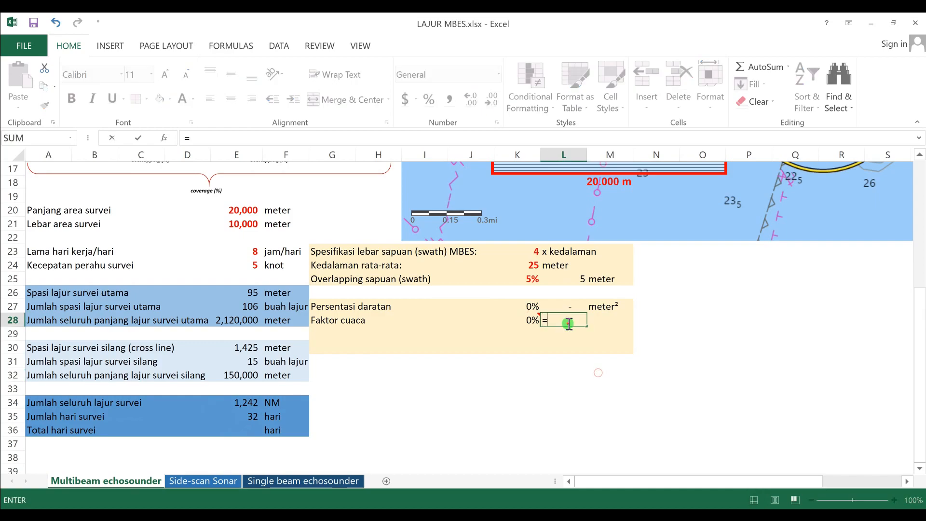
{"action": "left_click", "coordinate": [251, 417]}
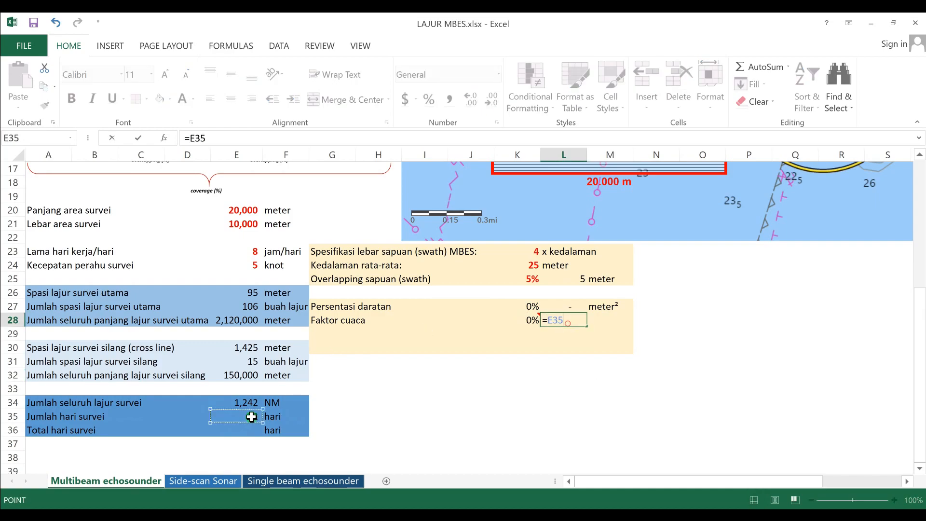
{"action": "type", "text": "*"}
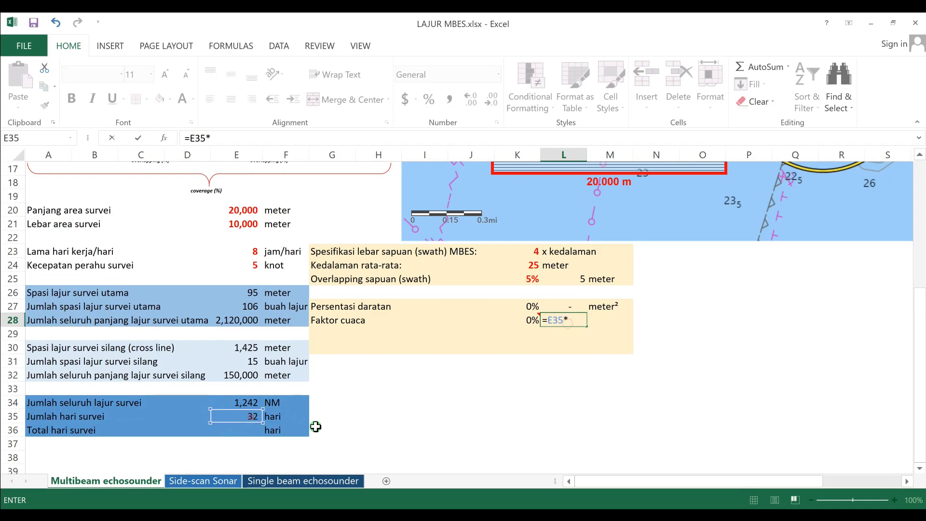
{"action": "left_click", "coordinate": [516, 319]}
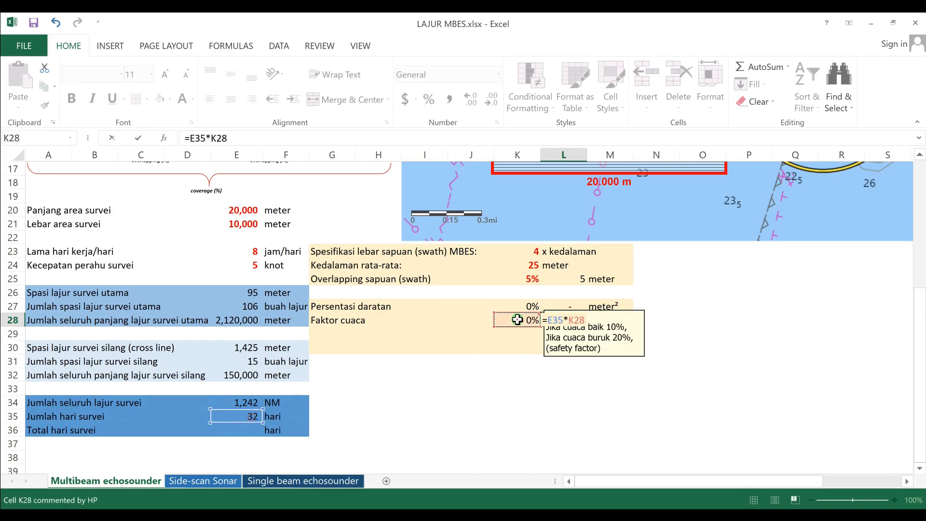
{"action": "key", "text": "Return"}
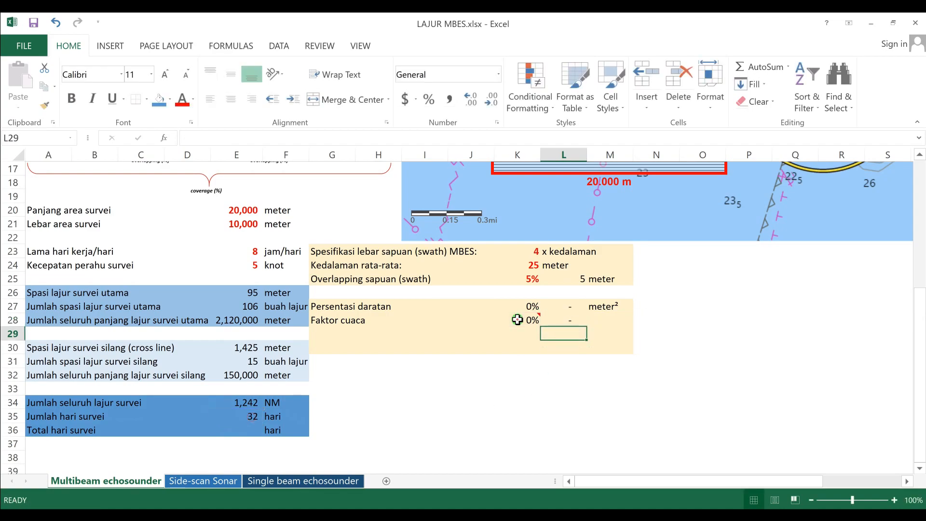
Enter the unit "hari" in M28 on the "Faktor cuaca" row
{"action": "left_click", "coordinate": [598, 320]}
{"action": "type", "text": "ha"}
{"action": "key", "text": "Return"}
{"action": "left_click", "coordinate": [562, 322]}
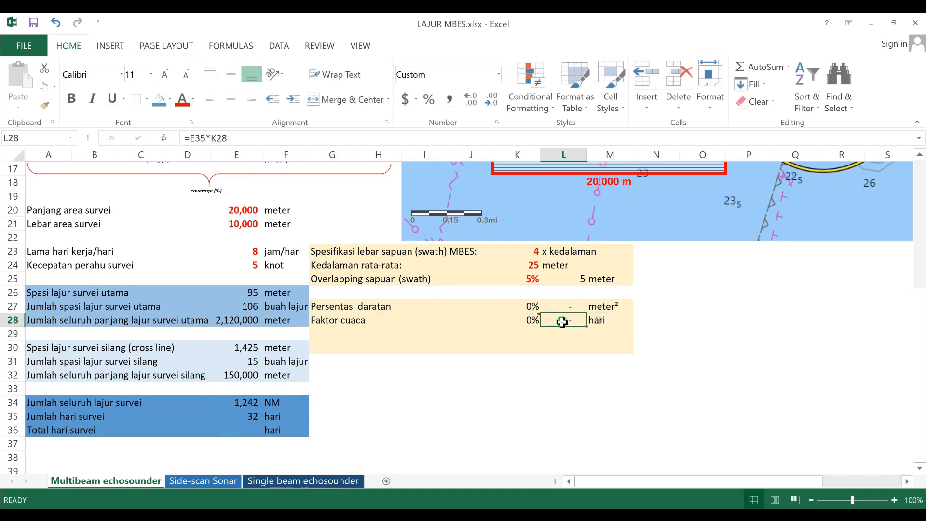
{"action": "left_click", "coordinate": [555, 386]}
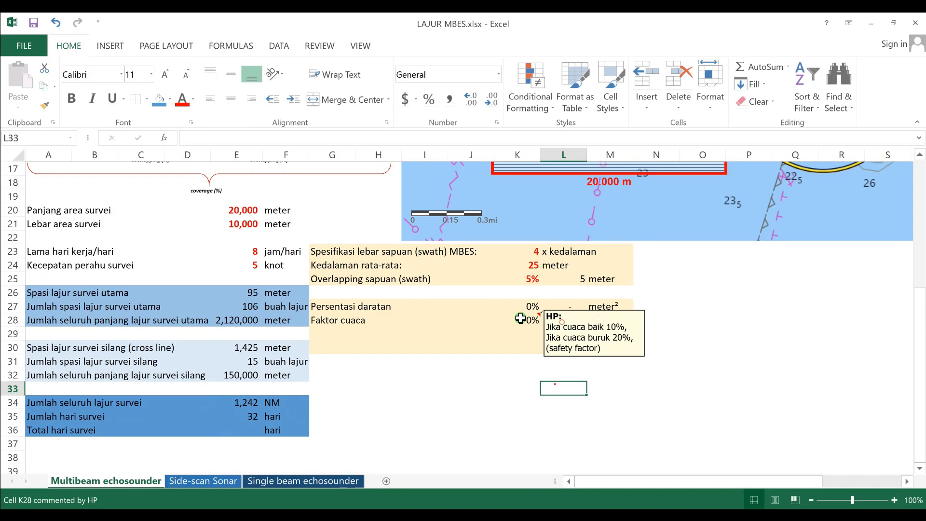
Set the weather factor (Faktor cuaca) in K28 to 10%
{"action": "left_click", "coordinate": [521, 323]}
{"action": "type", "text": "10"}
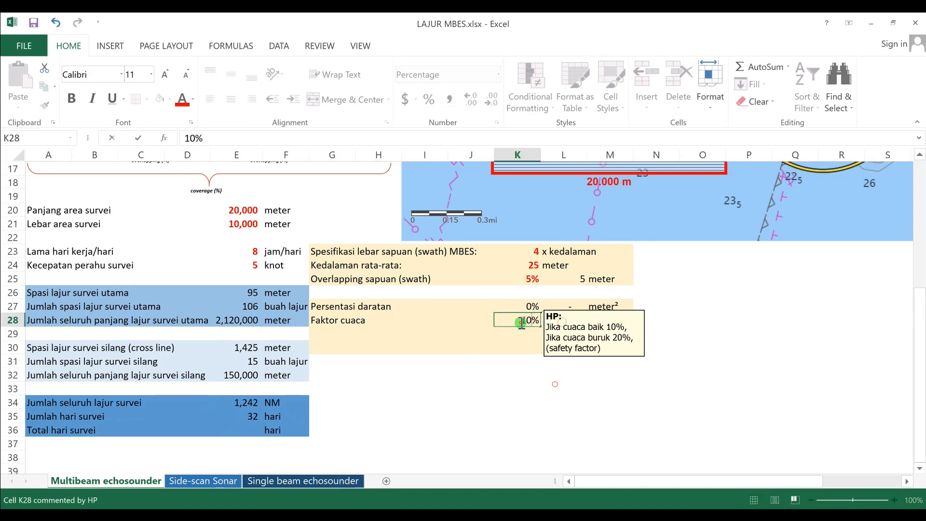
{"action": "key", "text": "Return"}
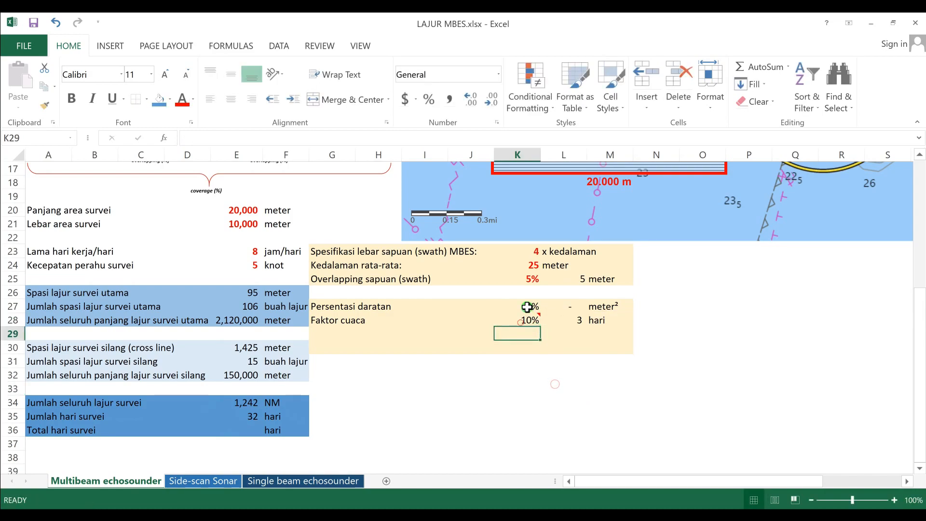
{"action": "left_click", "coordinate": [527, 306]}
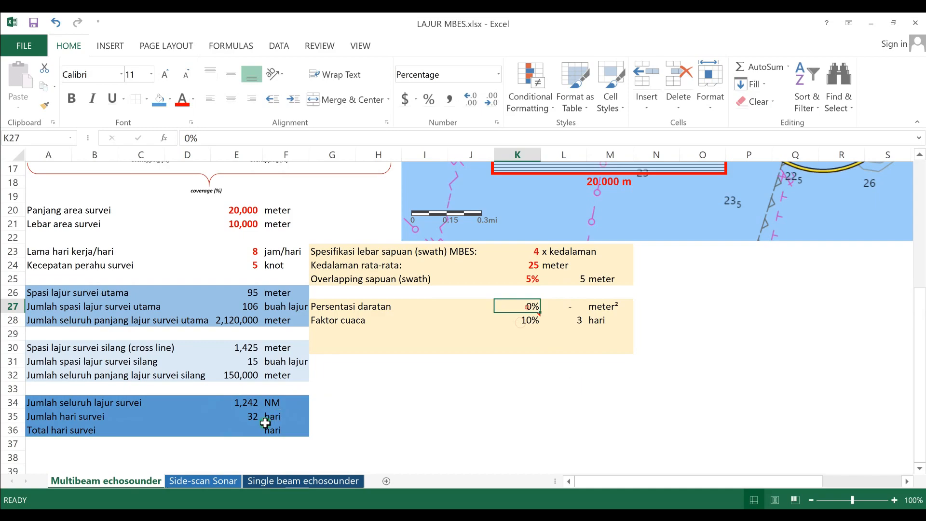
Enter the formula =(E35-L27)+L28 in E36 to calculate the total survey days with the land and weather adjustments
{"action": "left_click", "coordinate": [251, 433]}
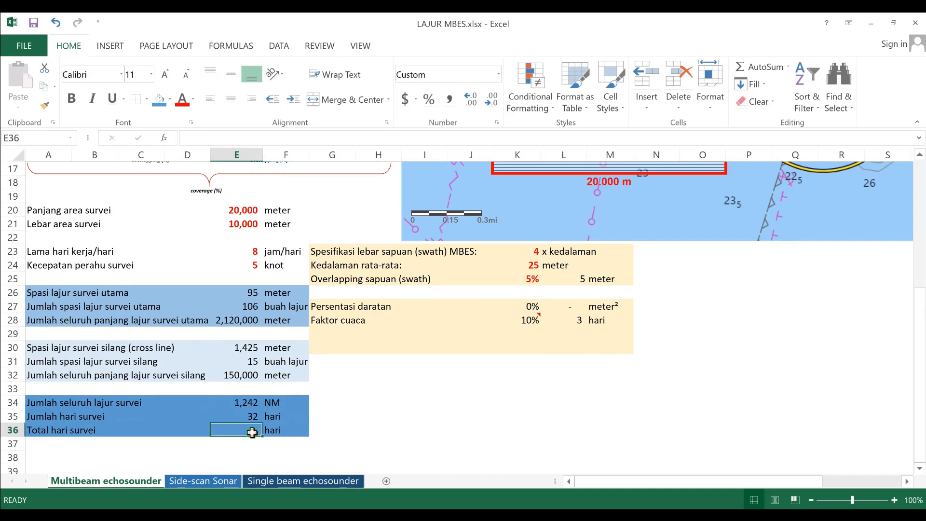
{"action": "type", "text": "="}
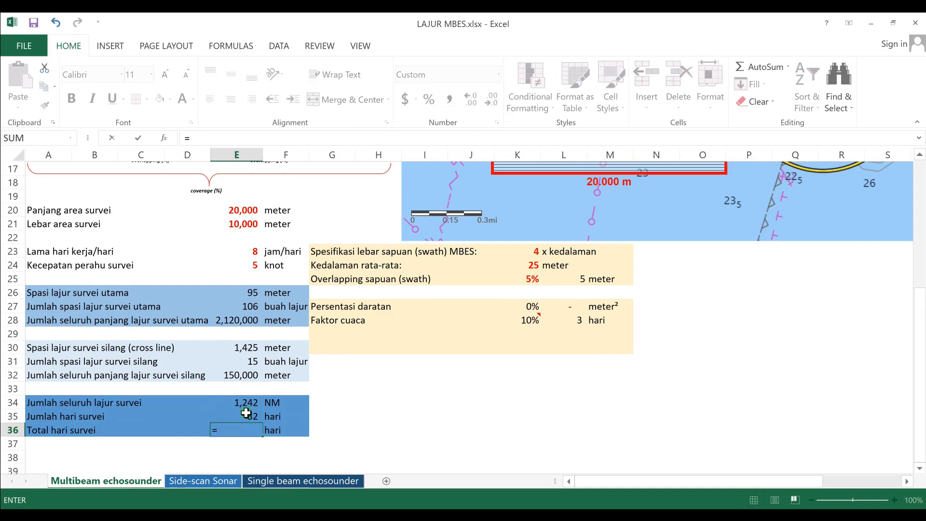
{"action": "left_click", "coordinate": [246, 415]}
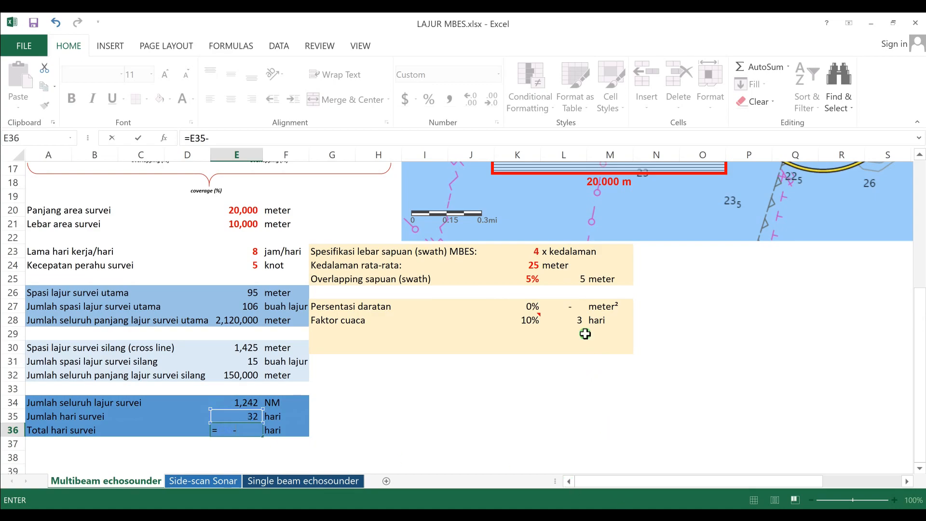
{"action": "left_click", "coordinate": [572, 307]}
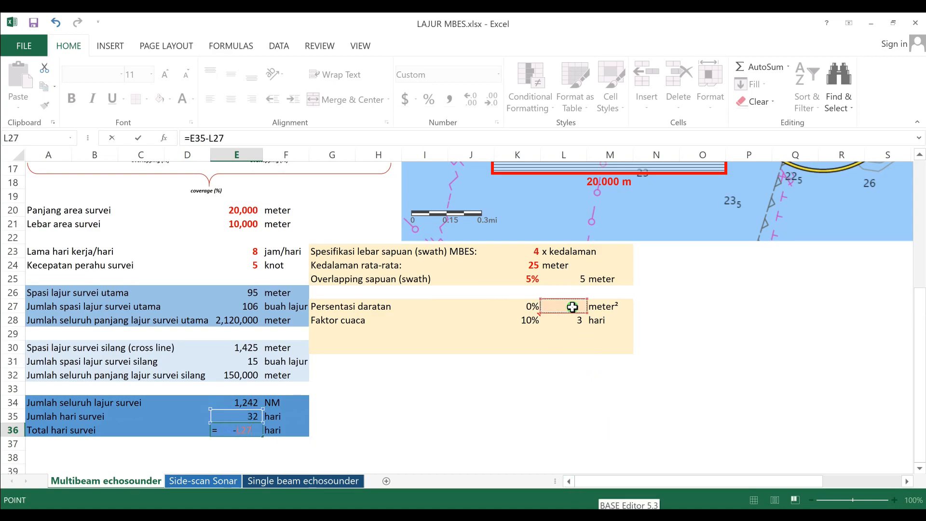
{"action": "left_click", "coordinate": [192, 138]}
{"action": "type", "text": "("}
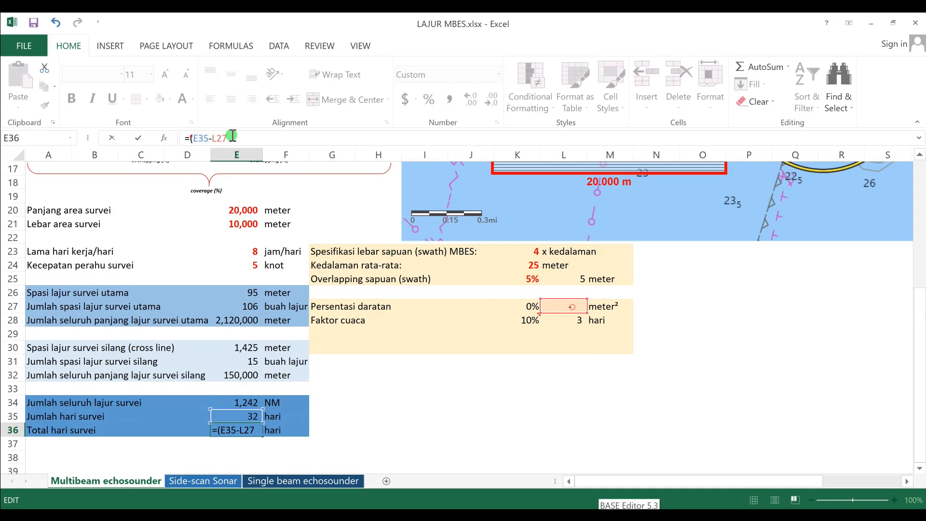
{"action": "type", "text": ")+"}
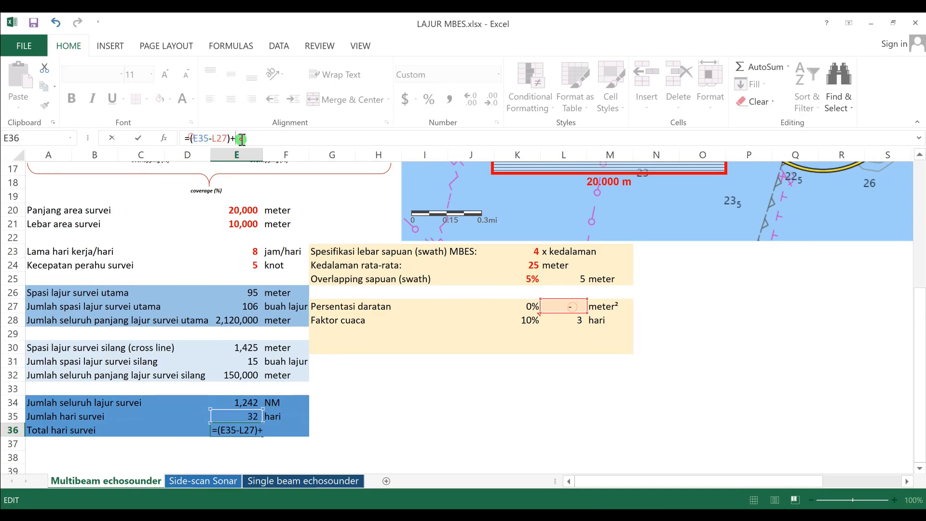
{"action": "left_click", "coordinate": [564, 322]}
{"action": "key", "text": "Return"}
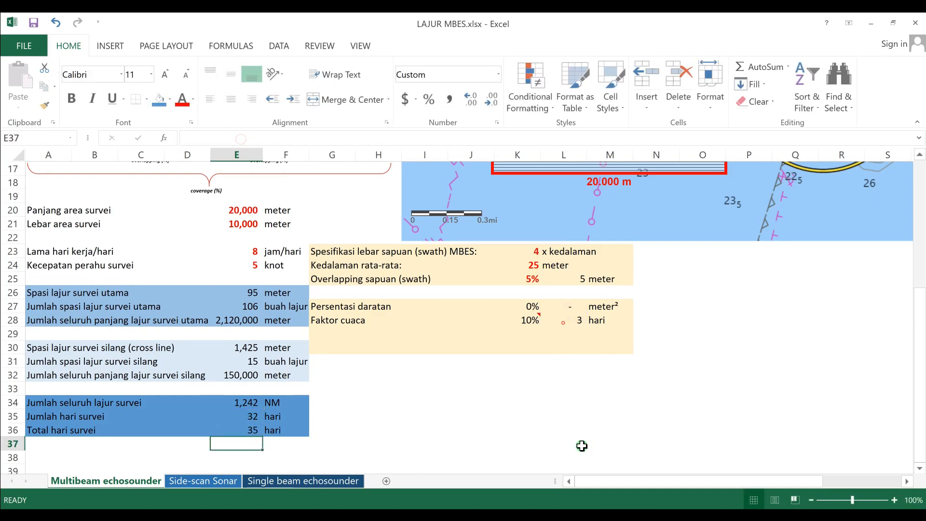
{"action": "left_click", "coordinate": [582, 445]}
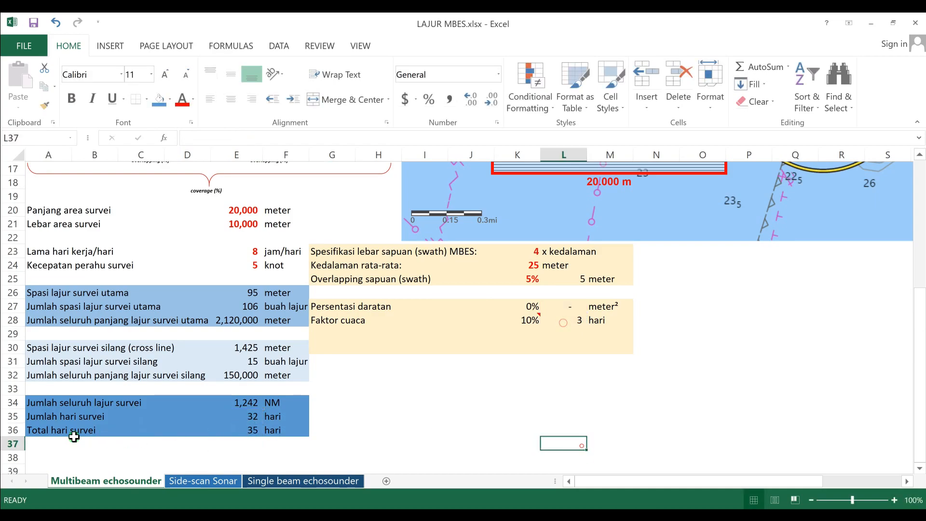
Fill the total survey days cell E36 with yellow
{"action": "left_click", "coordinate": [242, 429]}
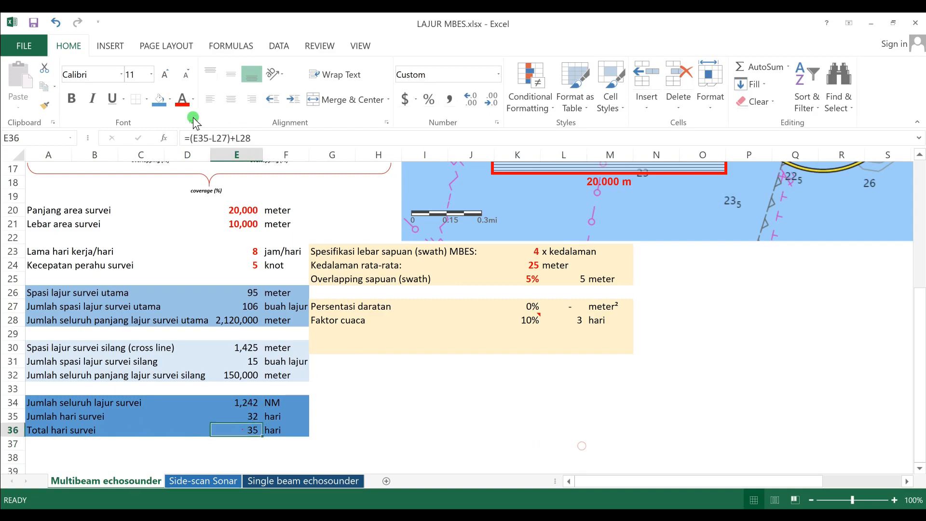
{"action": "left_click", "coordinate": [161, 100]}
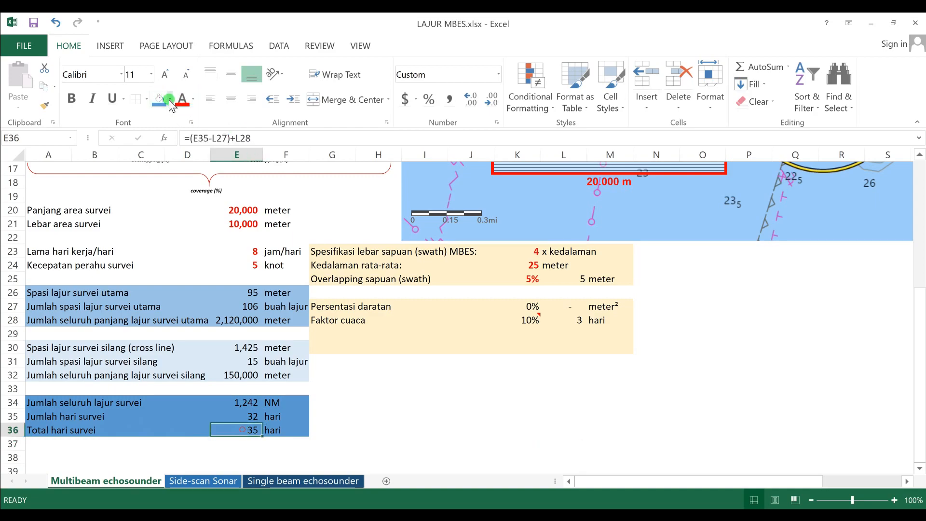
{"action": "left_click", "coordinate": [170, 99]}
{"action": "left_click", "coordinate": [186, 199]}
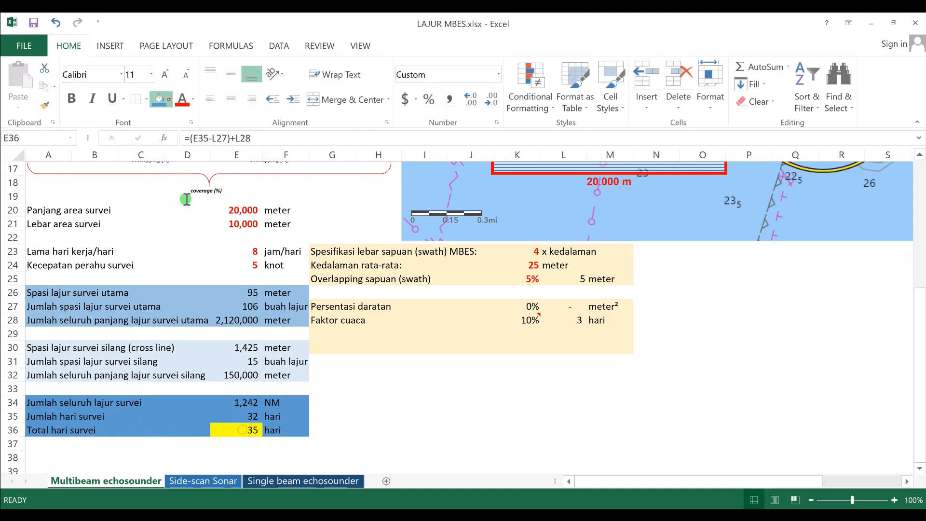
{"action": "left_click", "coordinate": [437, 441]}
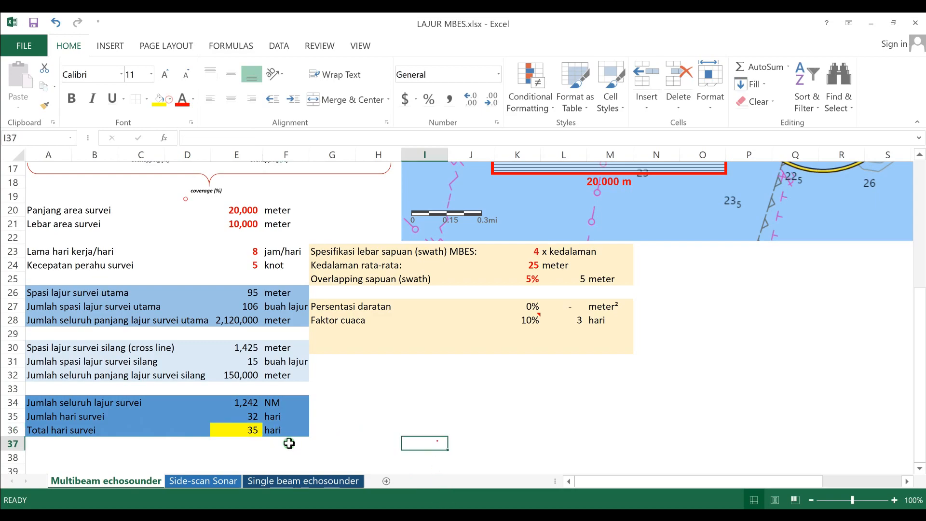
Fill the empty range A37:F37 below the summary with the medium blue base theme color
{"action": "left_click_drag", "start_coordinate": [298, 441], "coordinate": [52, 446]}
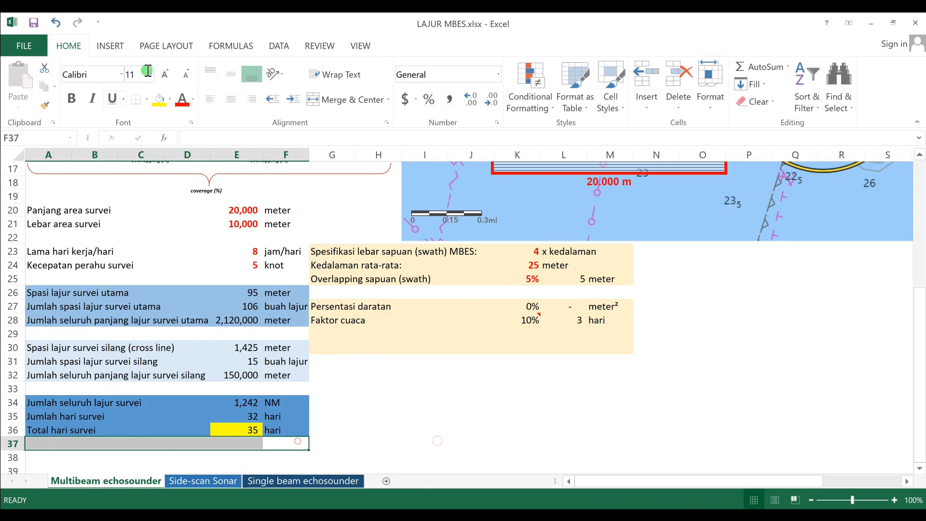
{"action": "left_click", "coordinate": [170, 99]}
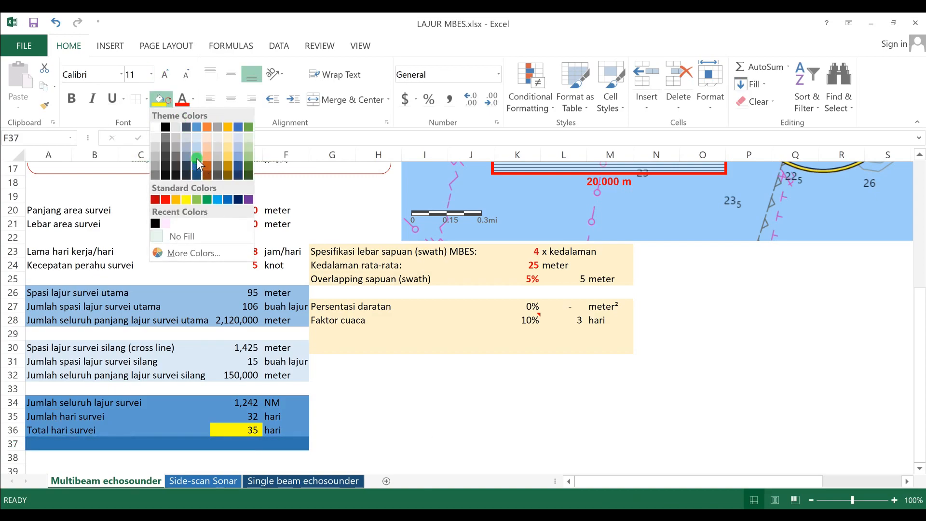
{"action": "left_click", "coordinate": [197, 126]}
{"action": "left_click", "coordinate": [425, 429]}
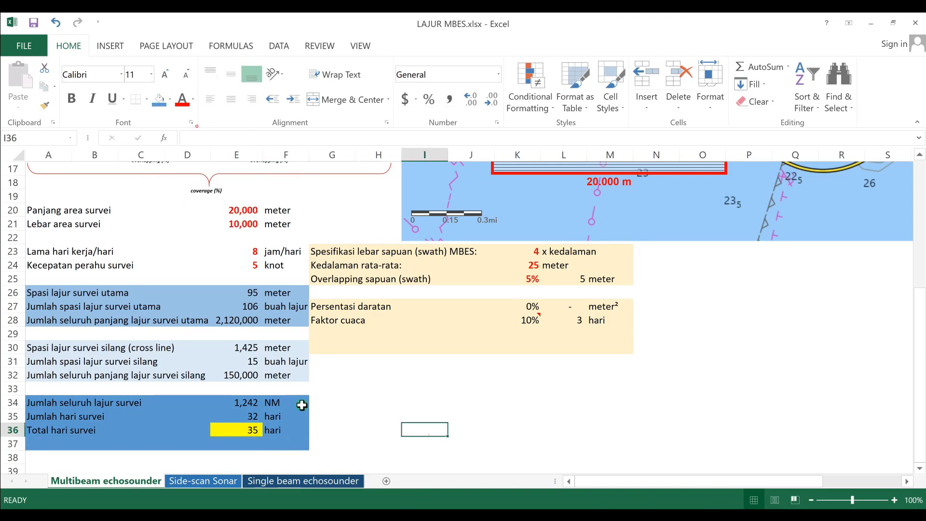
Make the total survey days value in E36 bold
{"action": "left_click", "coordinate": [252, 427]}
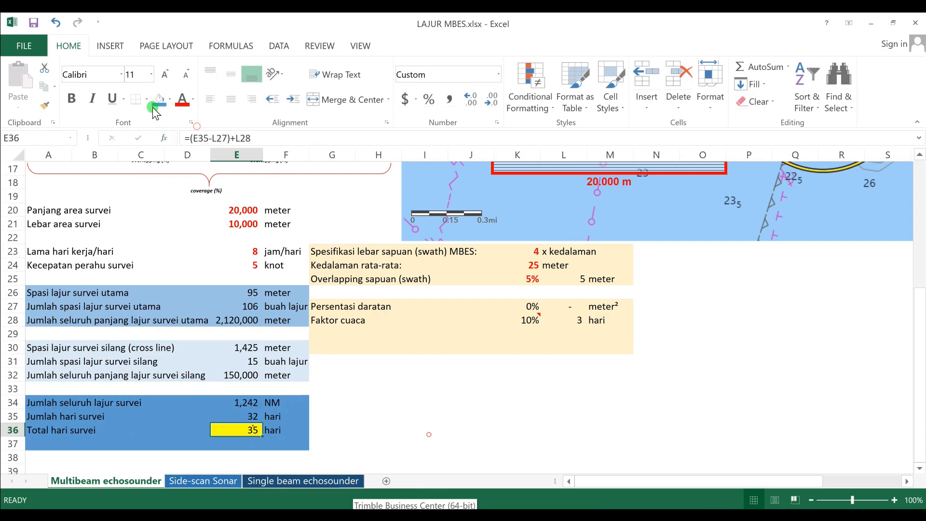
{"action": "left_click", "coordinate": [72, 99]}
{"action": "left_click", "coordinate": [419, 417]}
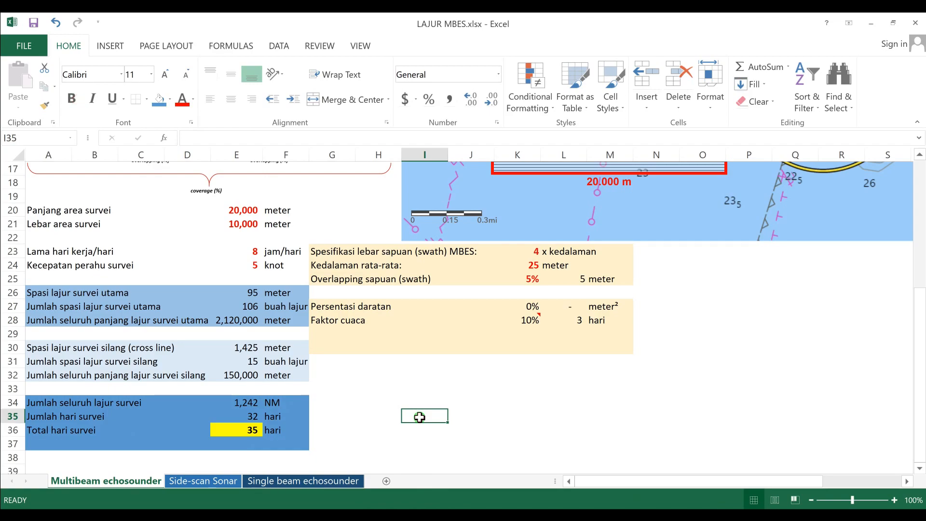
{"action": "left_click", "coordinate": [498, 420]}
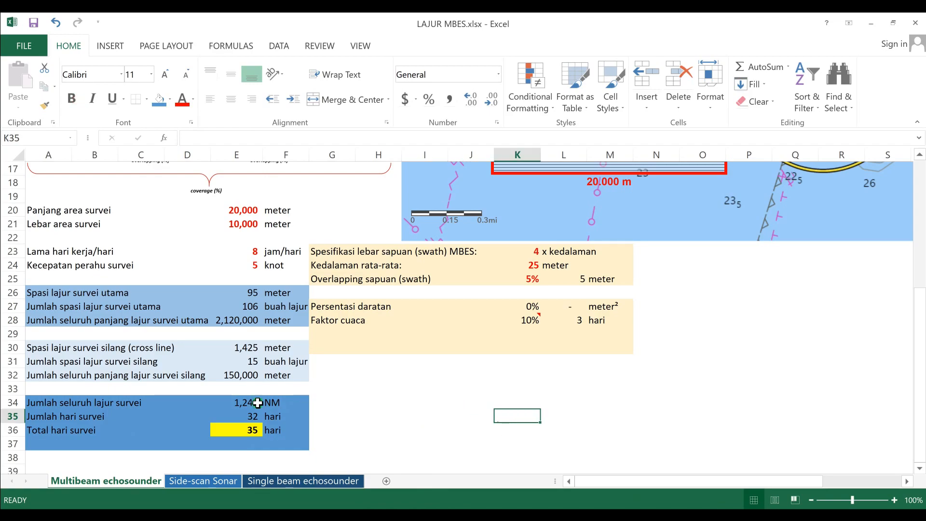
{"action": "left_click", "coordinate": [250, 430]}
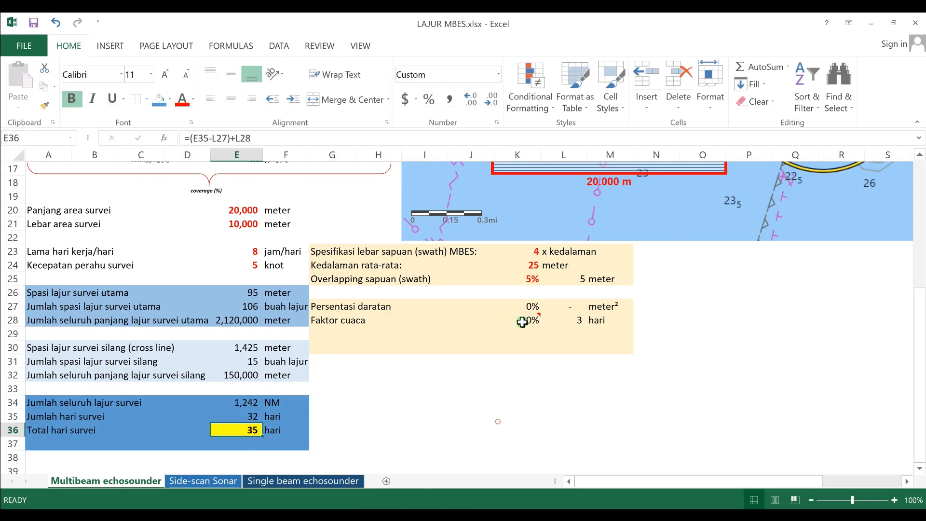
{"action": "left_click", "coordinate": [431, 435]}
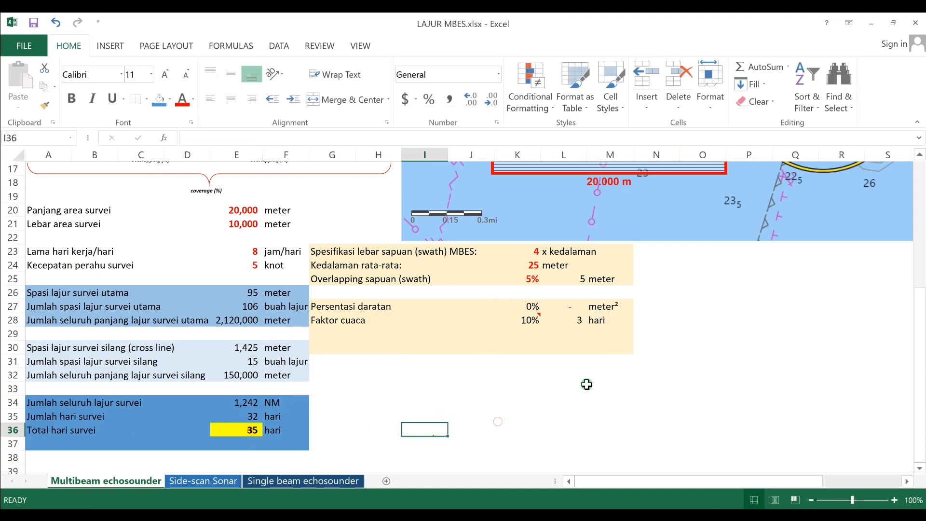
Move the Area Survei rectangle group on the chart eastward so that it overlaps the island
{"action": "left_click_drag", "start_coordinate": [921, 340], "coordinate": [922, 228]}
{"action": "mouse_move", "coordinate": [680, 272]}
{"action": "left_mouse_down"}
{"action": "mouse_move", "coordinate": [863, 270]}
{"action": "mouse_move", "coordinate": [818, 276]}
{"action": "left_mouse_up"}
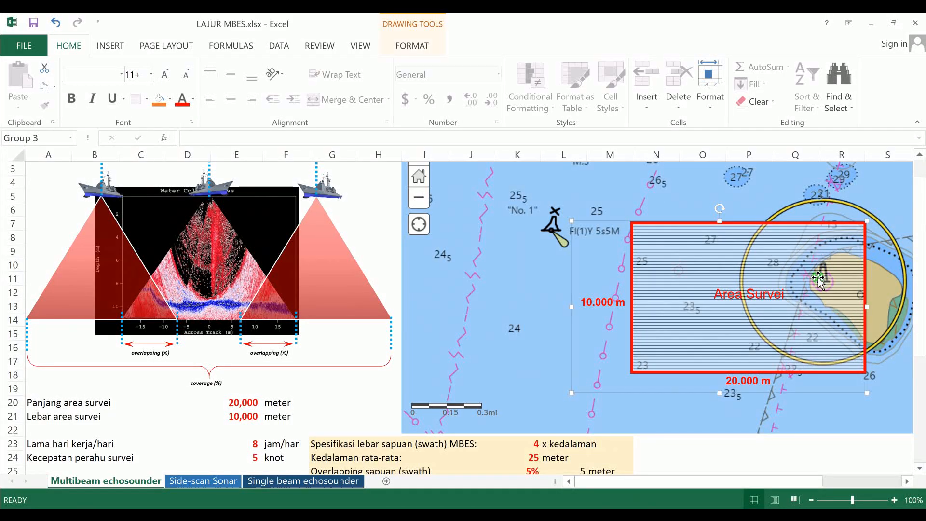
{"action": "left_click", "coordinate": [762, 435]}
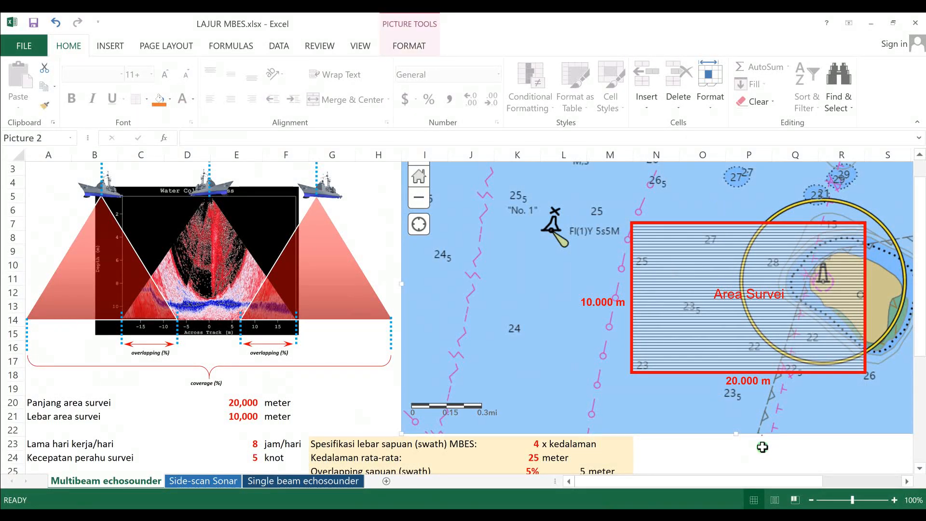
{"action": "left_click", "coordinate": [763, 449]}
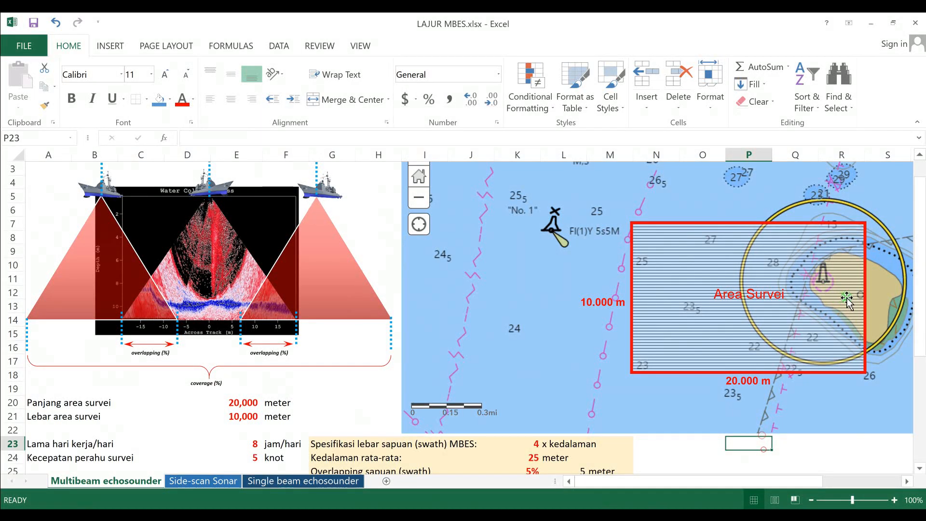
Set the land percentage (Persentasi daratan) in K27 to 20%
{"action": "left_click_drag", "start_coordinate": [919, 336], "coordinate": [921, 448]}
{"action": "left_click", "coordinate": [526, 322]}
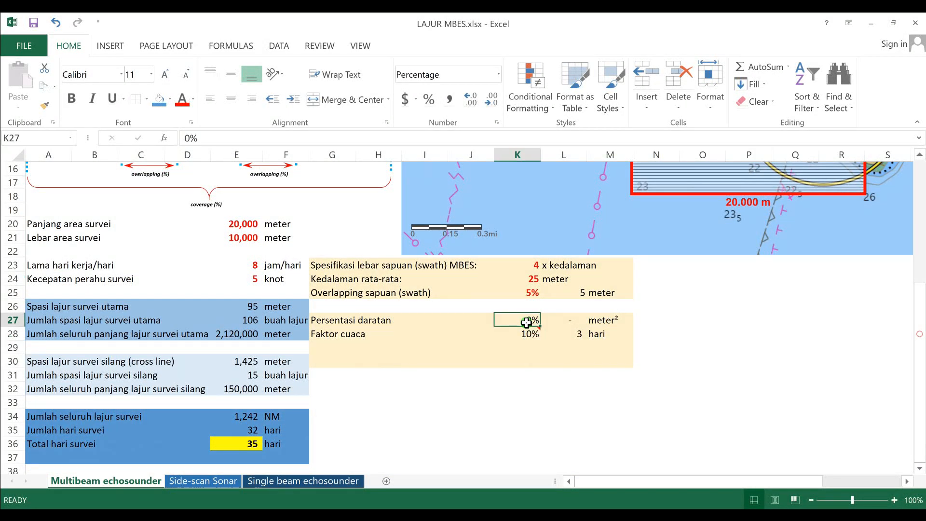
{"action": "type", "text": "2"}
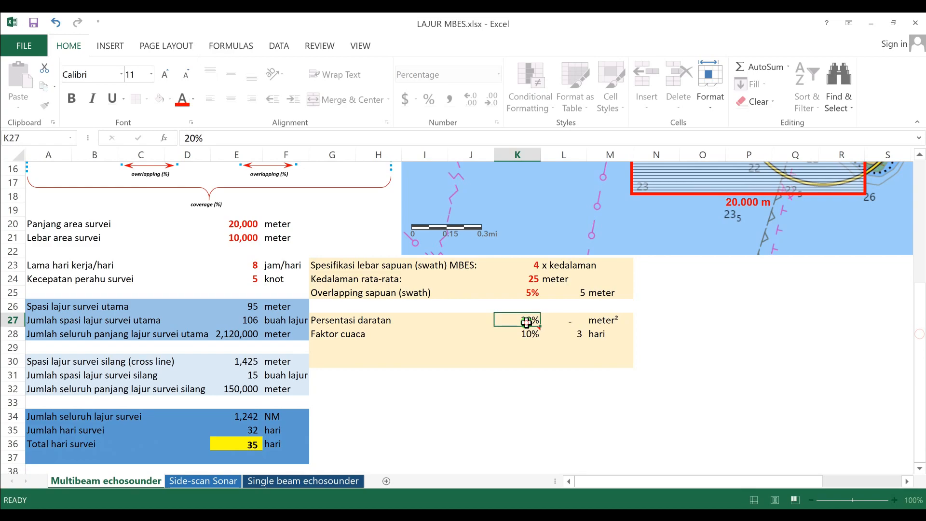
{"action": "key", "text": "Return"}
{"action": "left_click", "coordinate": [500, 428]}
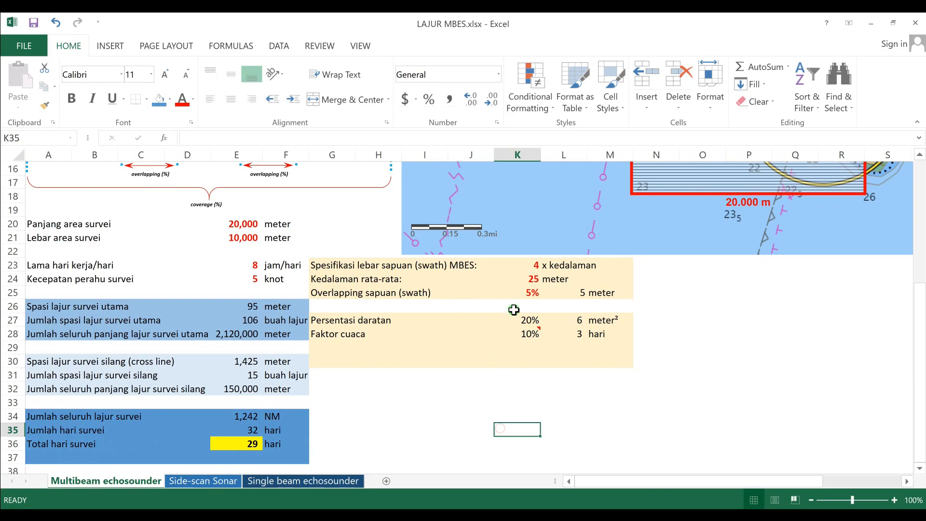
{"action": "left_click", "coordinate": [601, 318]}
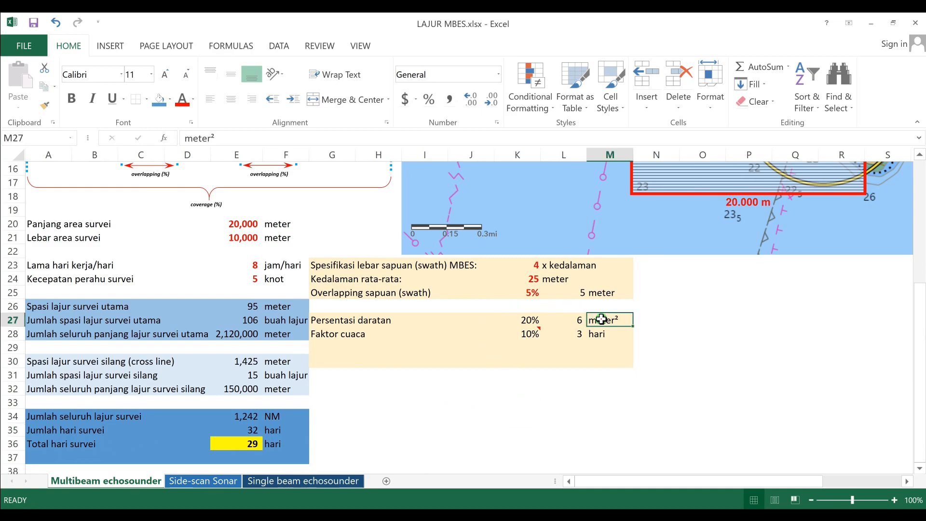
{"action": "type", "text": "hari"}
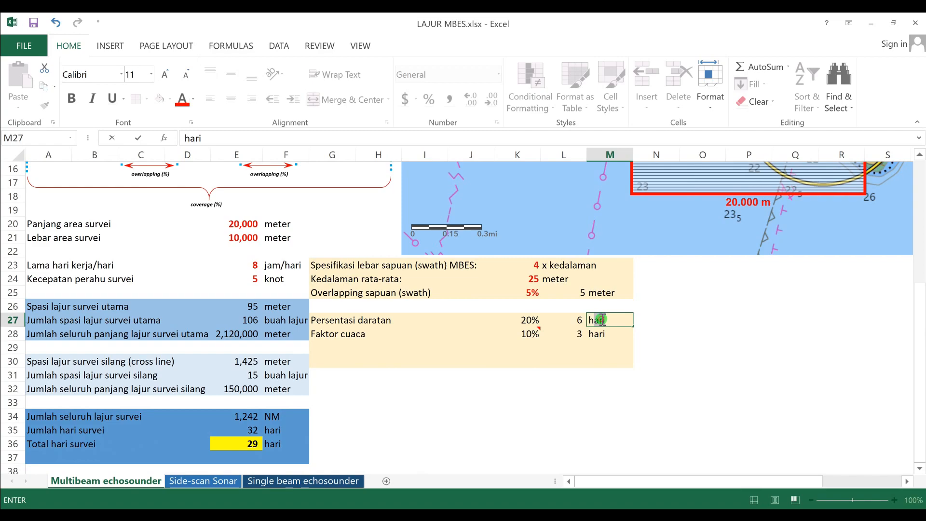
{"action": "key", "text": "Escape"}
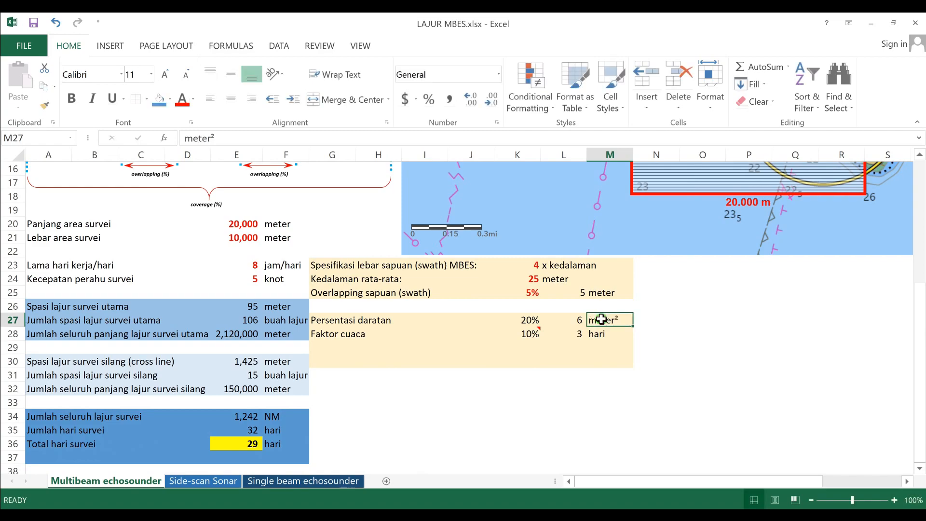
{"action": "left_click", "coordinate": [655, 408]}
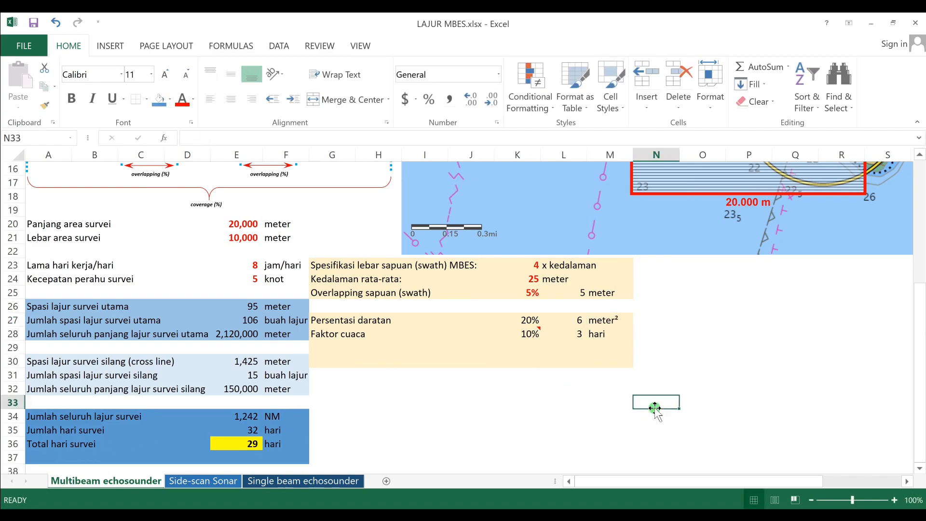
Change the unit in M27 of the land percentage row to hari
{"action": "left_click", "coordinate": [596, 320]}
{"action": "type", "text": "hari"}
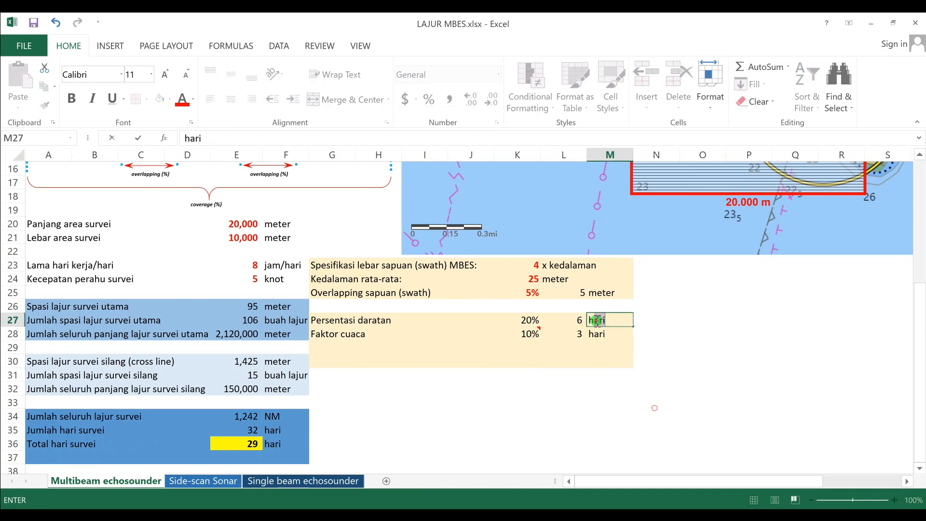
{"action": "key", "text": "Return"}
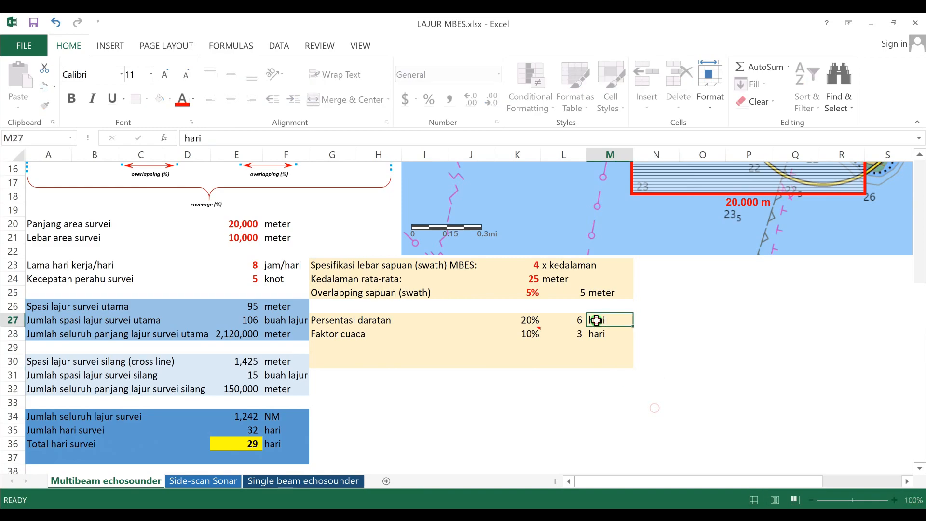
{"action": "left_click", "coordinate": [664, 364]}
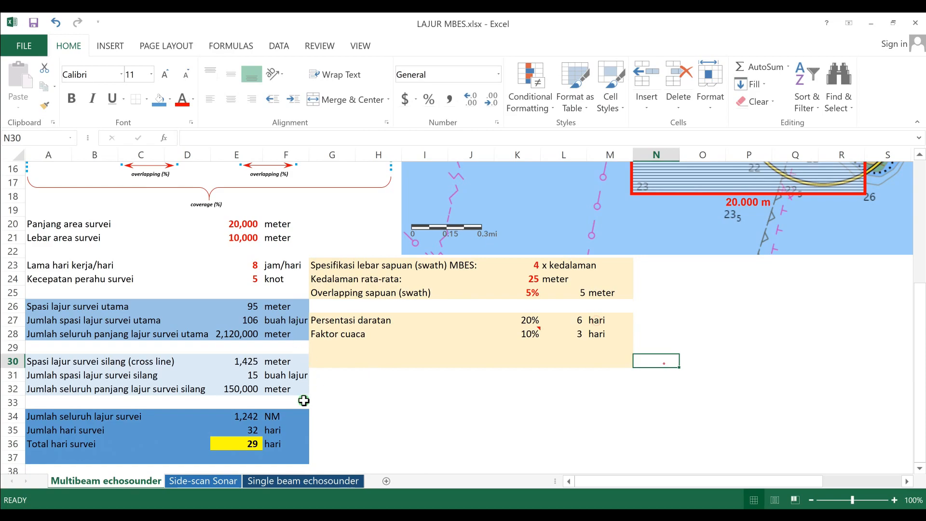
{"action": "left_click", "coordinate": [486, 415]}
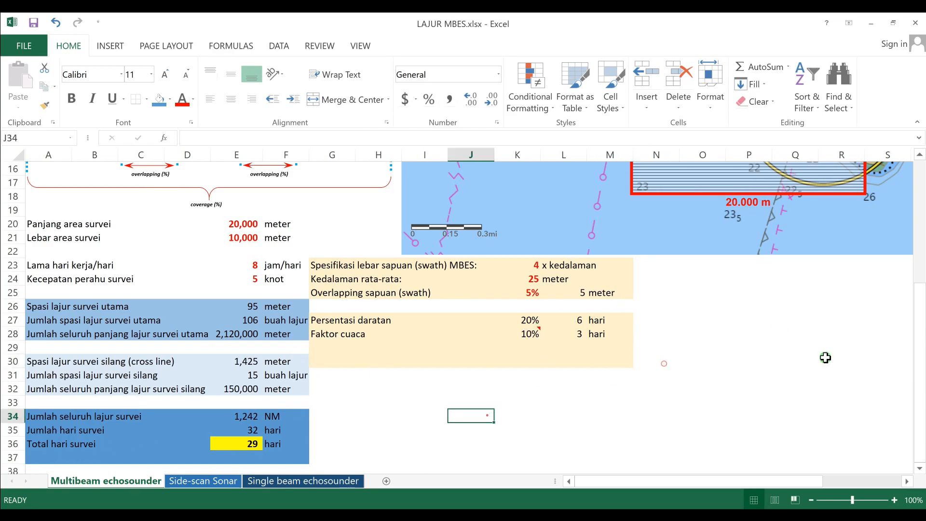
Switch to Global Mapper and load the image ok.tif from the STTAL MAP folder
{"action": "left_click_drag", "start_coordinate": [921, 345], "coordinate": [889, 254]}
{"action": "left_click_drag", "start_coordinate": [921, 333], "coordinate": [921, 318]}
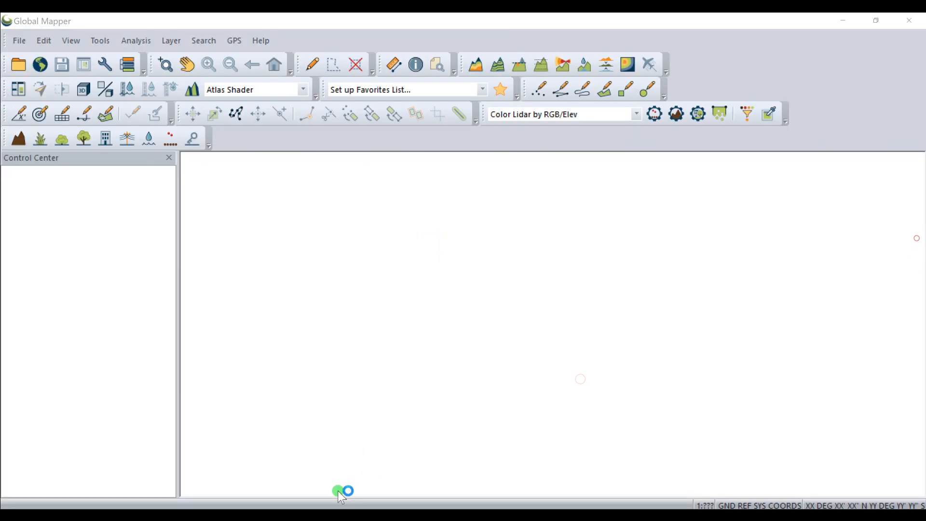
{"action": "left_click", "coordinate": [461, 403]}
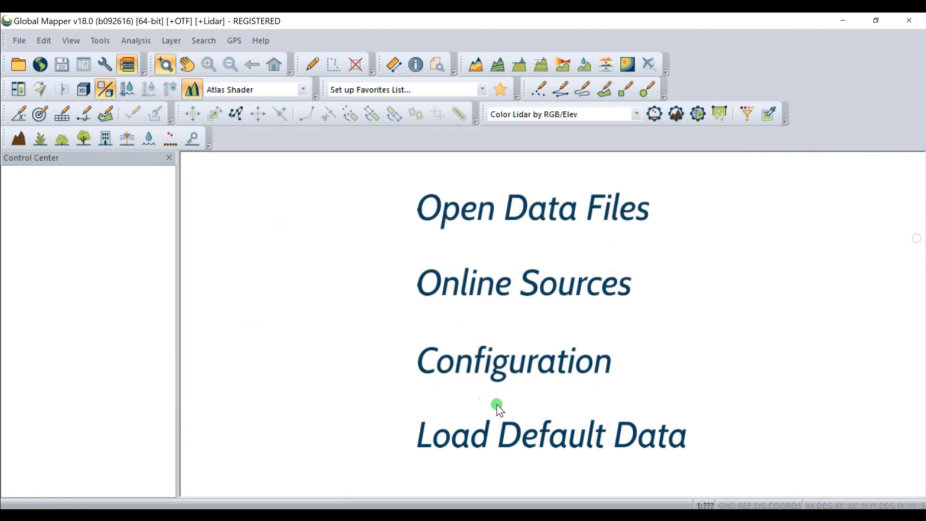
{"action": "left_click", "coordinate": [18, 65]}
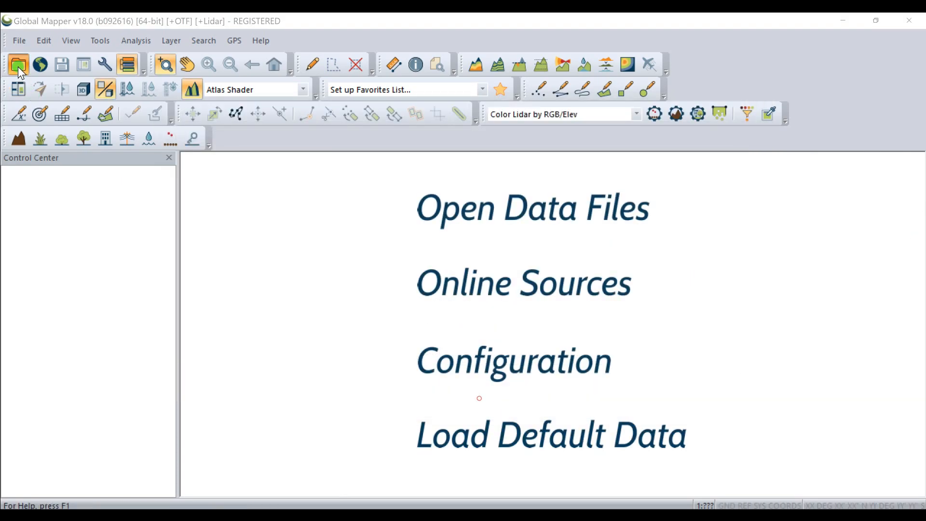
{"action": "left_click", "coordinate": [268, 202]}
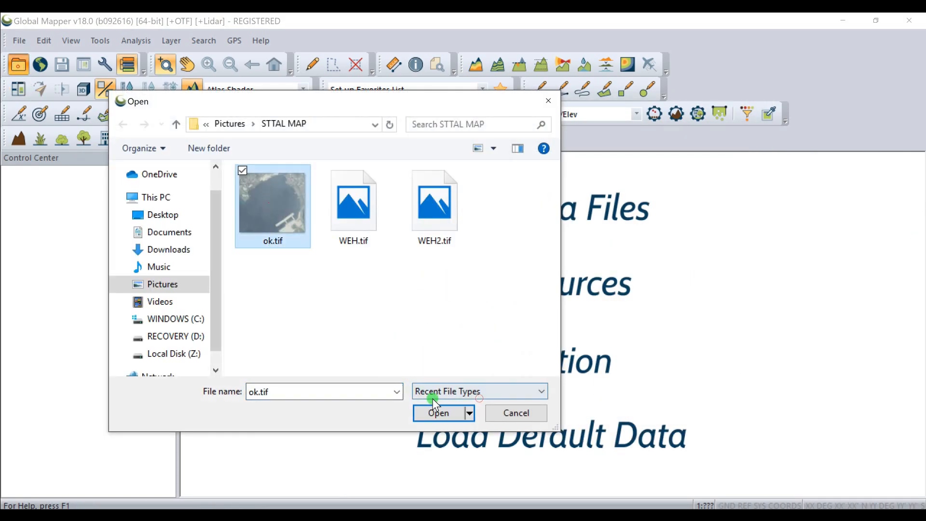
{"action": "left_click", "coordinate": [440, 412]}
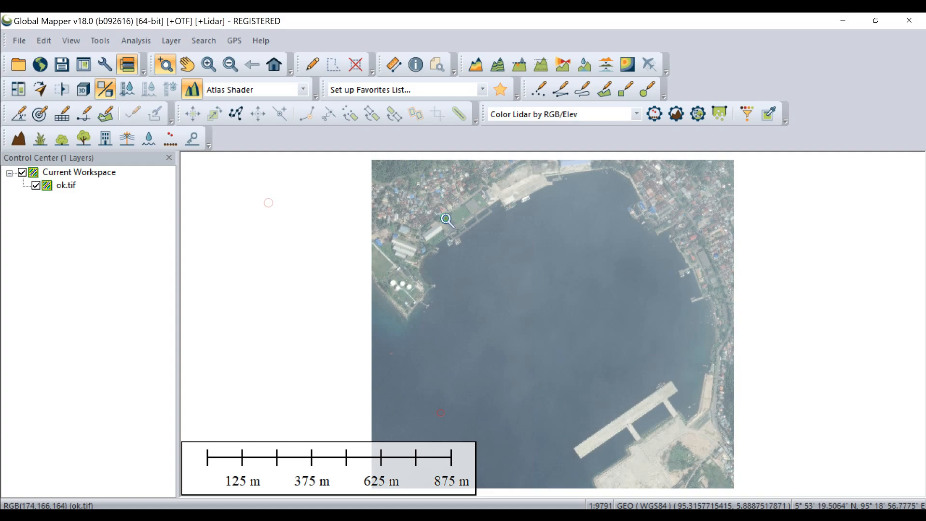
Draw a rectangular area about 327 m long across the northwest shoreline of the bay and name it Area
{"action": "left_click", "coordinate": [625, 89]}
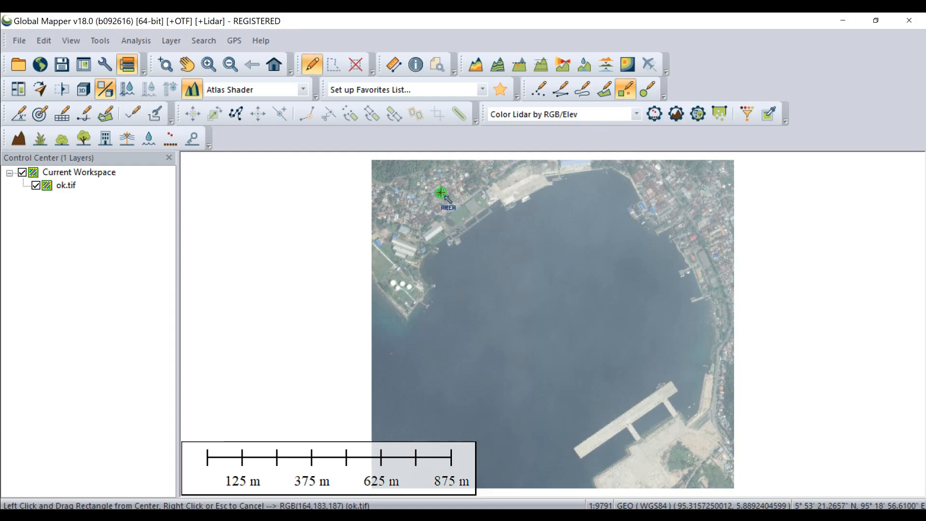
{"action": "left_click_drag", "start_coordinate": [441, 193], "coordinate": [532, 241]}
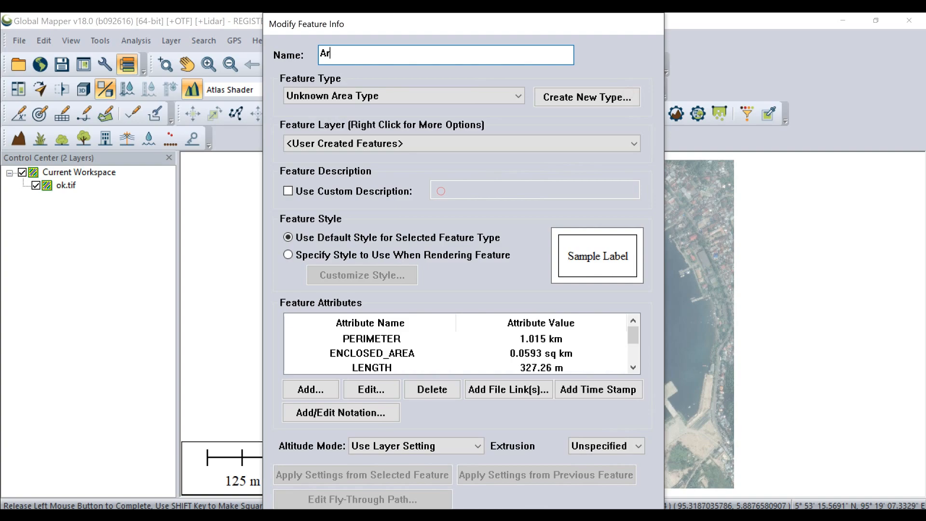
{"action": "key", "text": "Return"}
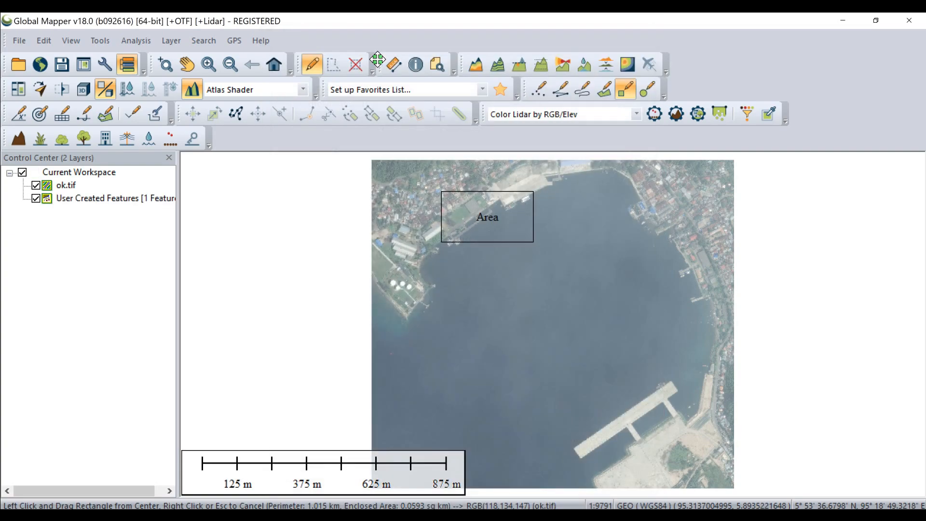
{"action": "key", "text": "Escape"}
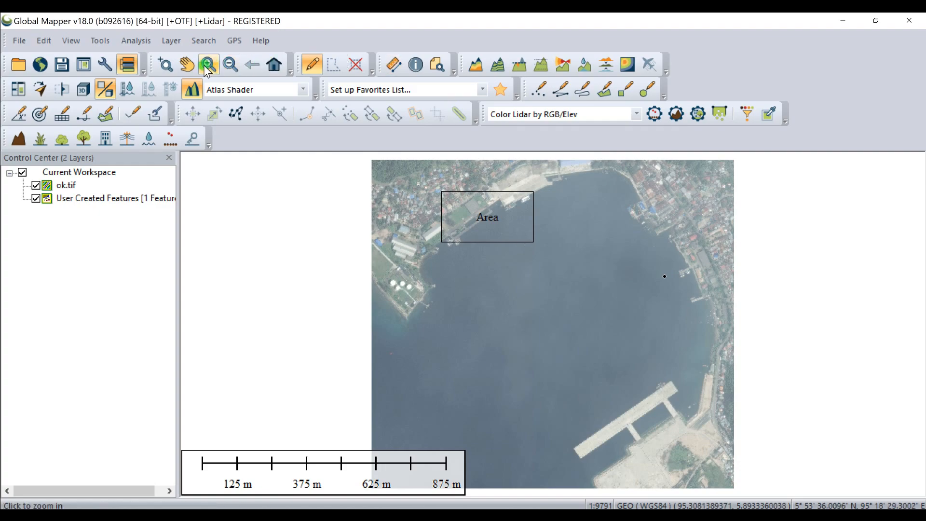
Digitize the land portion of the Area rectangle as a polygon of about 0.033 sq km along the shoreline and name it daratan
{"action": "left_click", "coordinate": [172, 70]}
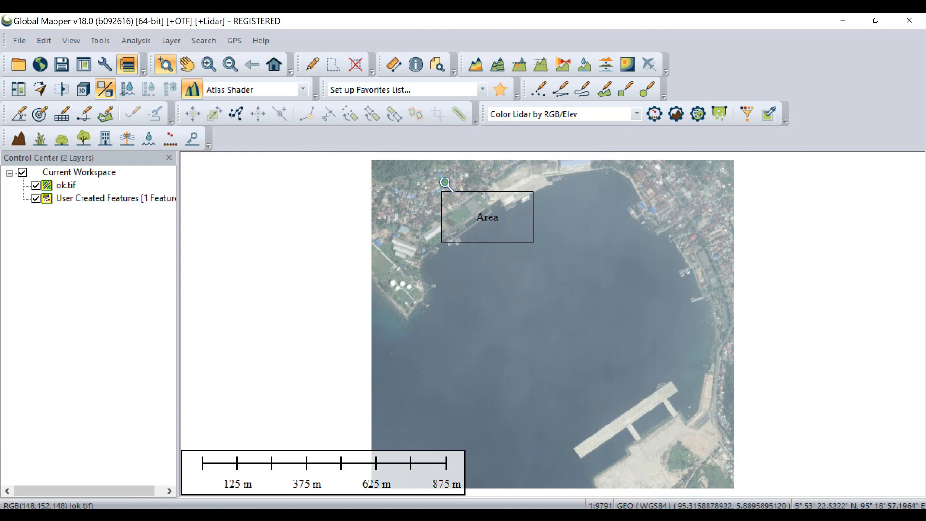
{"action": "left_click_drag", "start_coordinate": [423, 179], "coordinate": [564, 259]}
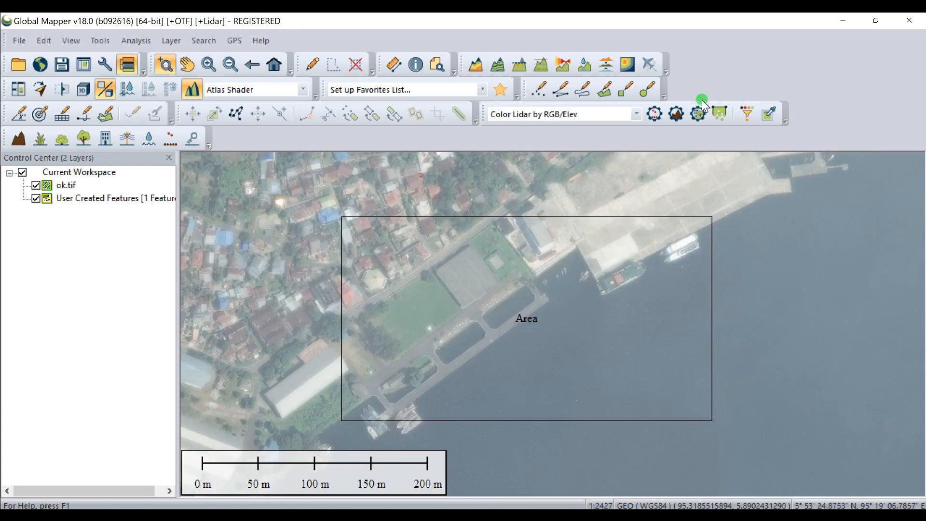
{"action": "left_click", "coordinate": [602, 91]}
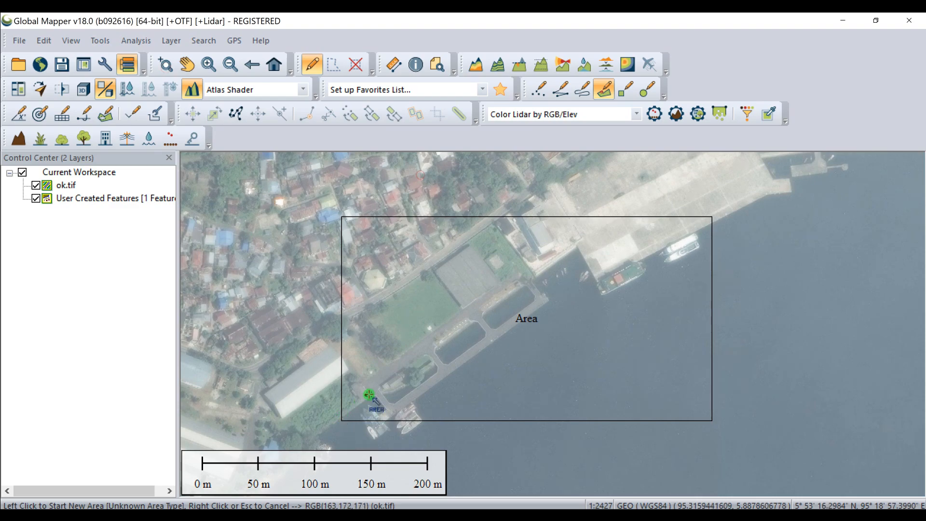
{"action": "left_click", "coordinate": [391, 416]}
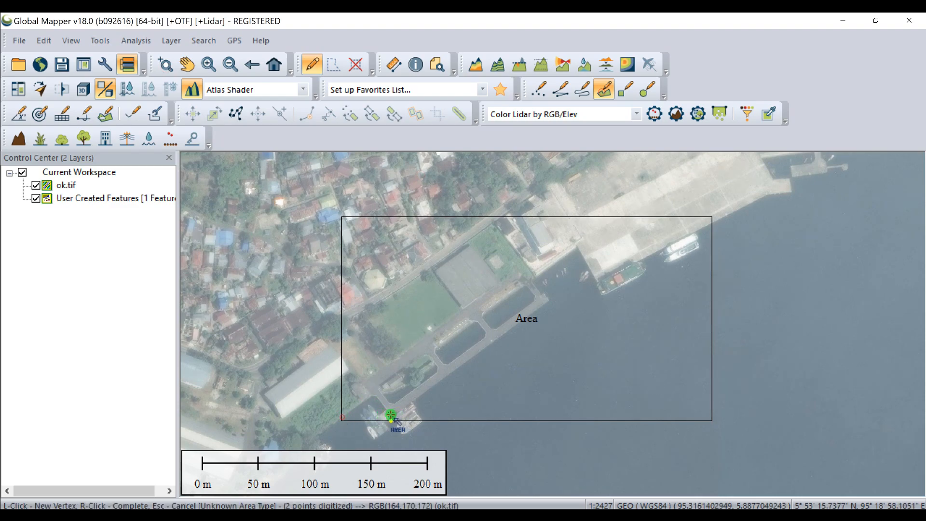
{"action": "left_click", "coordinate": [522, 322]}
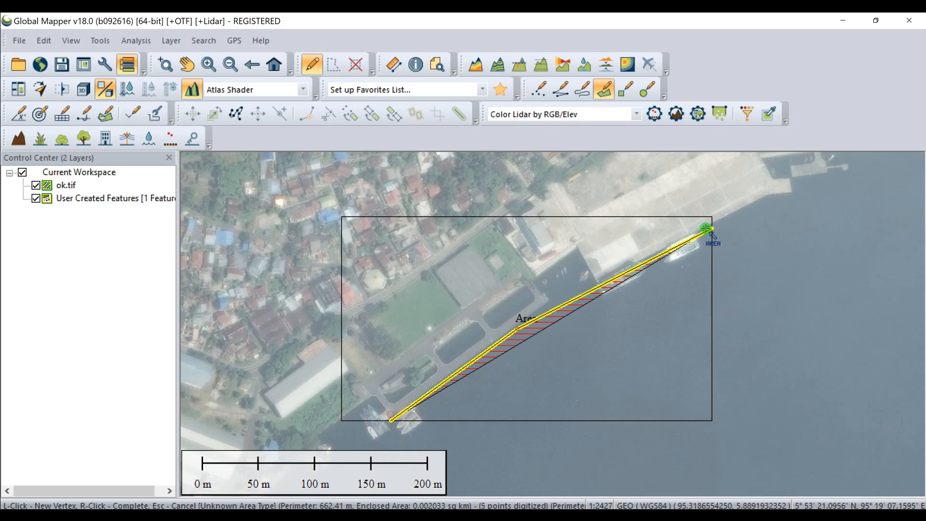
{"action": "left_click", "coordinate": [710, 219]}
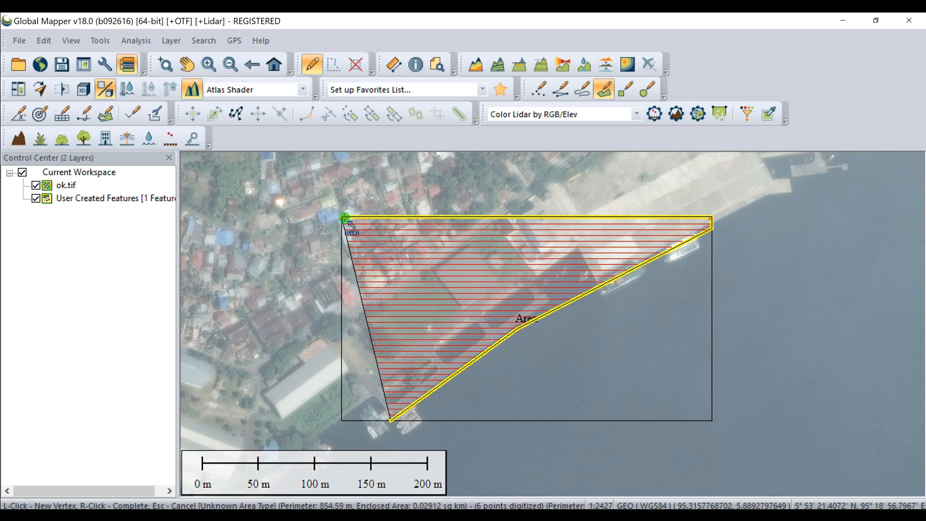
{"action": "left_click", "coordinate": [341, 420]}
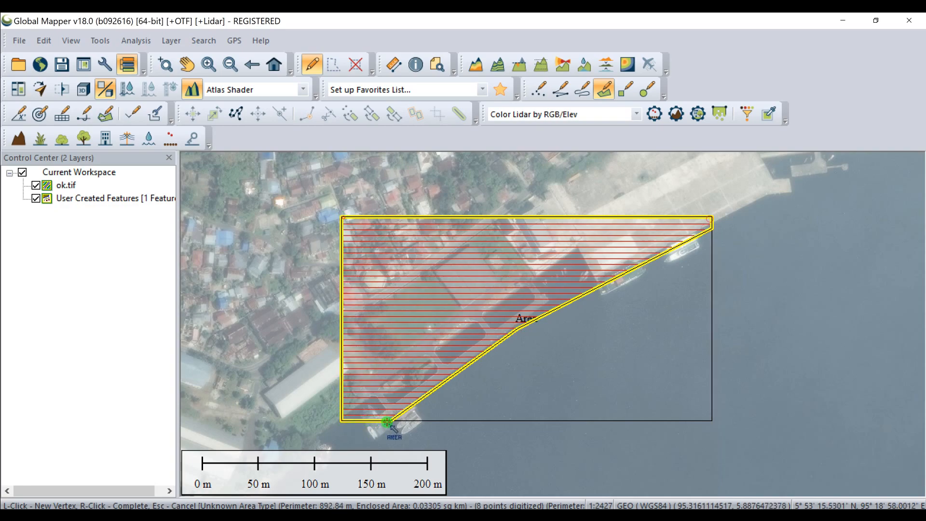
{"action": "right_click", "coordinate": [390, 421]}
{"action": "type", "text": "daratan"}
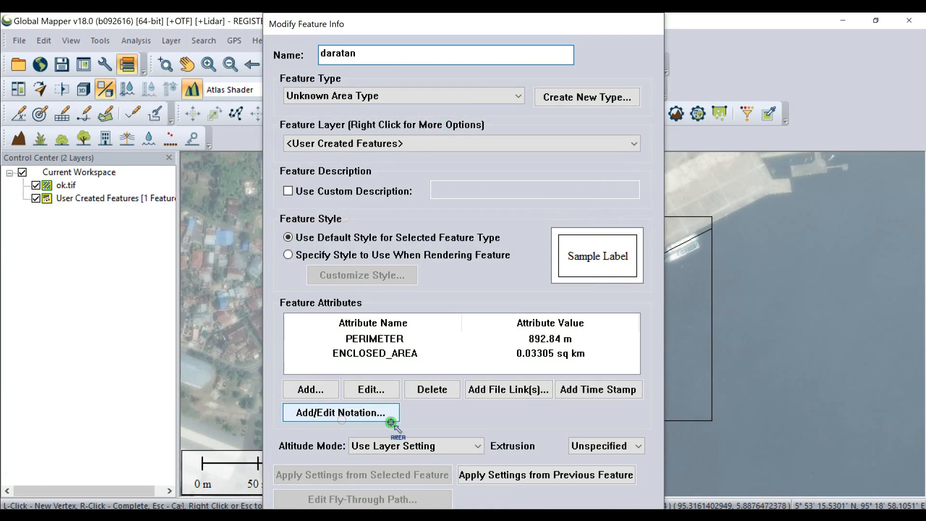
{"action": "key", "text": "Return"}
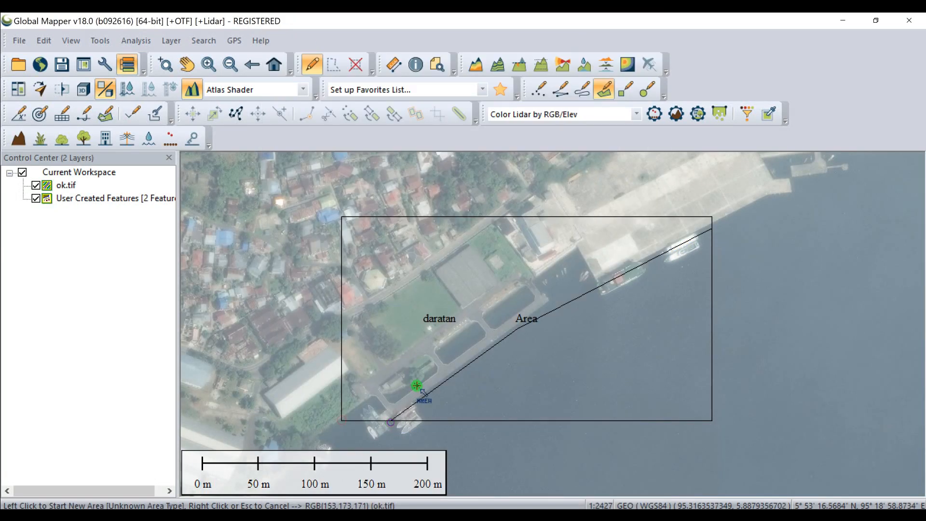
Select the daratan polygon and the Area rectangle in turn to compare their extents, leaving both deselected
{"action": "left_click", "coordinate": [420, 288]}
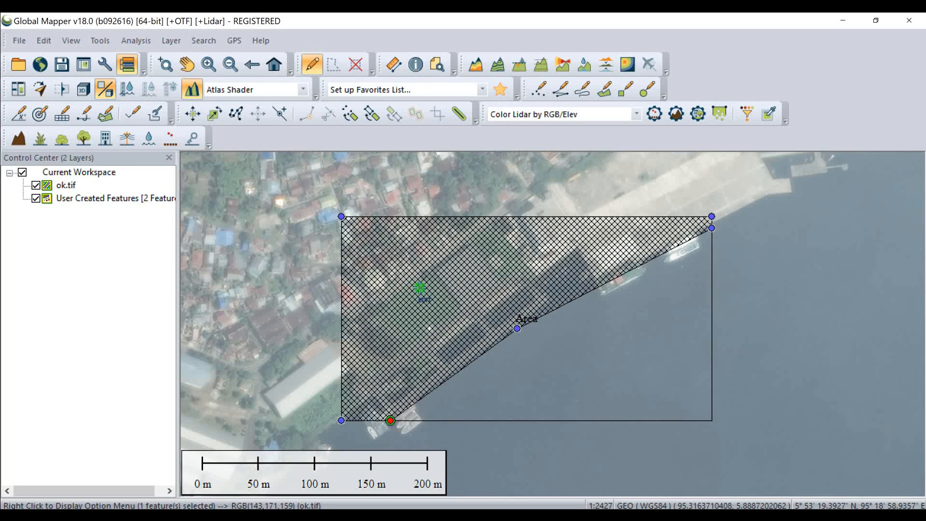
{"action": "left_click", "coordinate": [683, 380]}
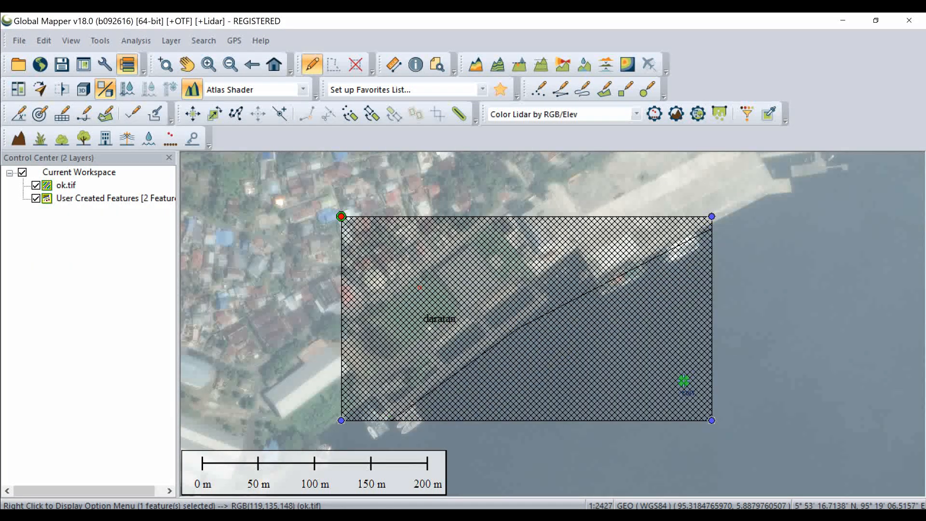
{"action": "left_click", "coordinate": [785, 295]}
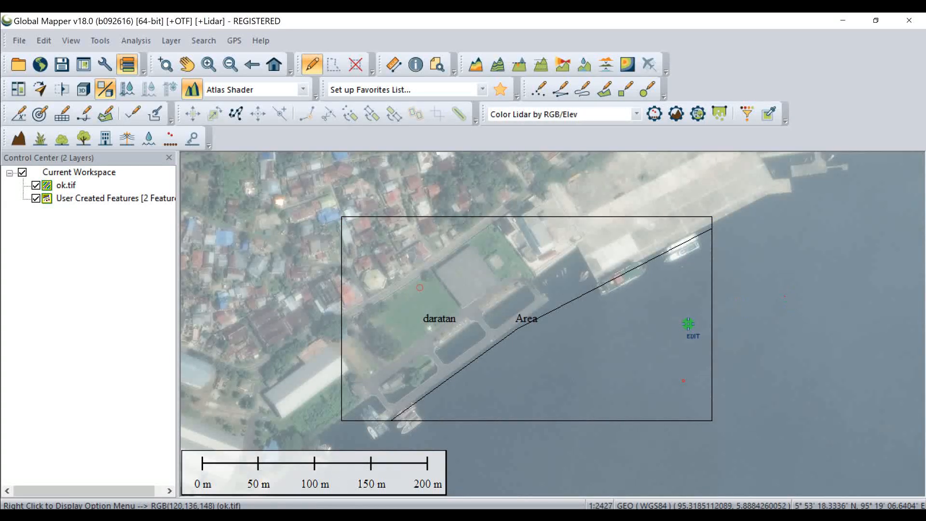
Select the Area rectangle and look up its enclosed area in the feature information
{"action": "left_click", "coordinate": [688, 324]}
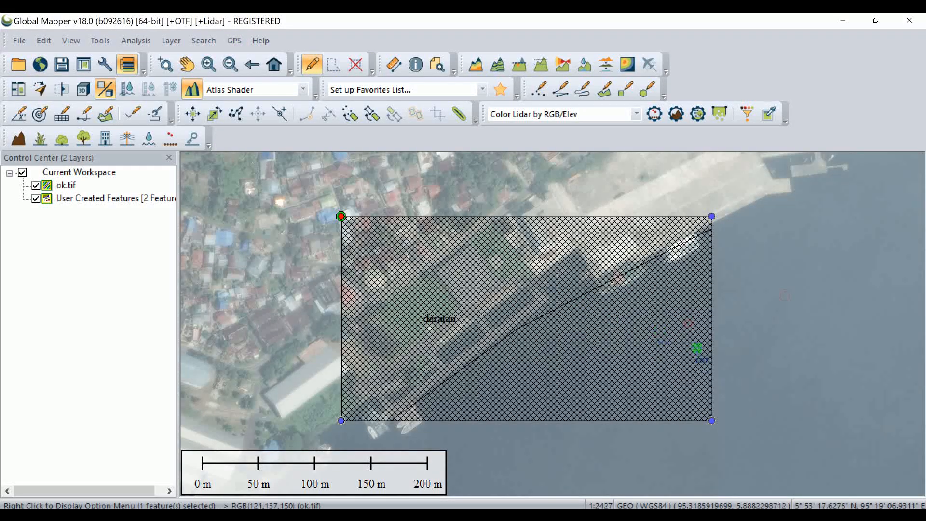
{"action": "left_click", "coordinate": [745, 327]}
{"action": "left_click", "coordinate": [646, 336]}
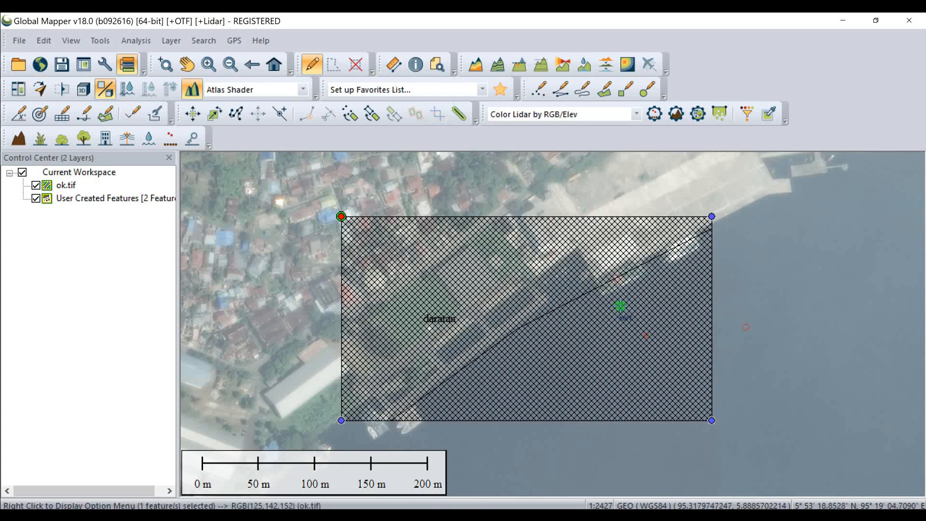
{"action": "left_click", "coordinate": [415, 66]}
{"action": "left_click", "coordinate": [622, 329]}
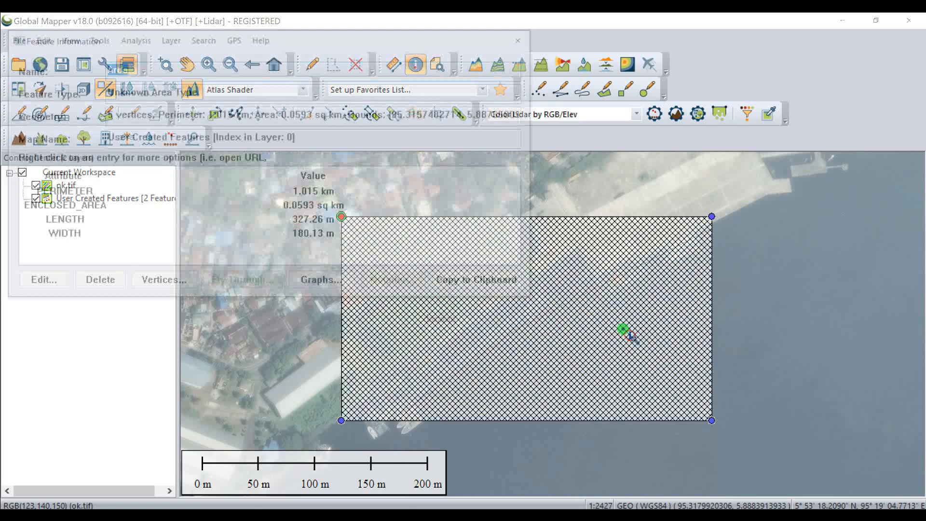
{"action": "left_click", "coordinate": [323, 208]}
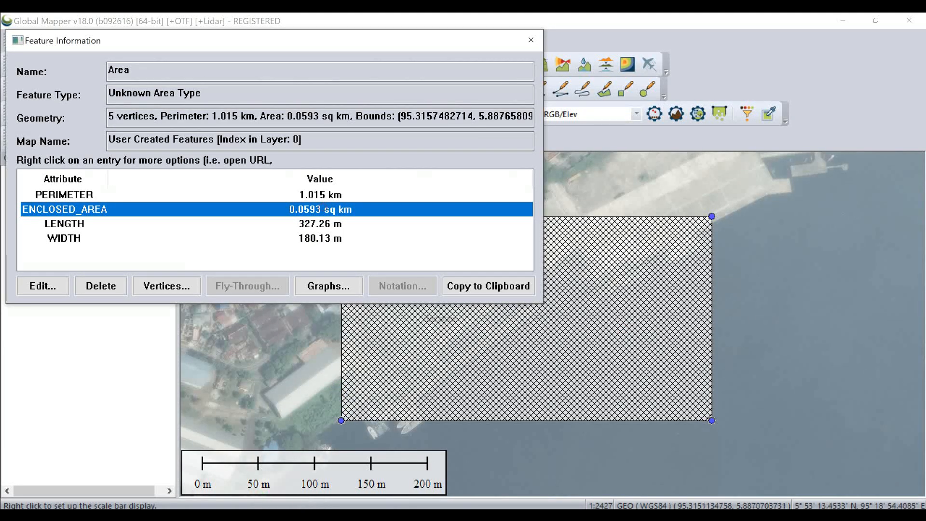
Switch to Excel and create a new blank workbook
{"action": "left_click", "coordinate": [266, 516]}
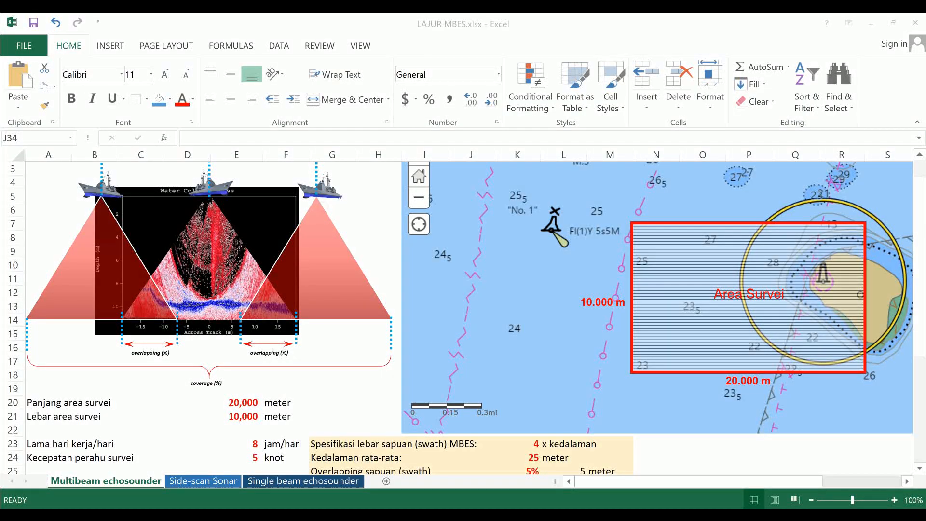
{"action": "right_click", "coordinate": [279, 515]}
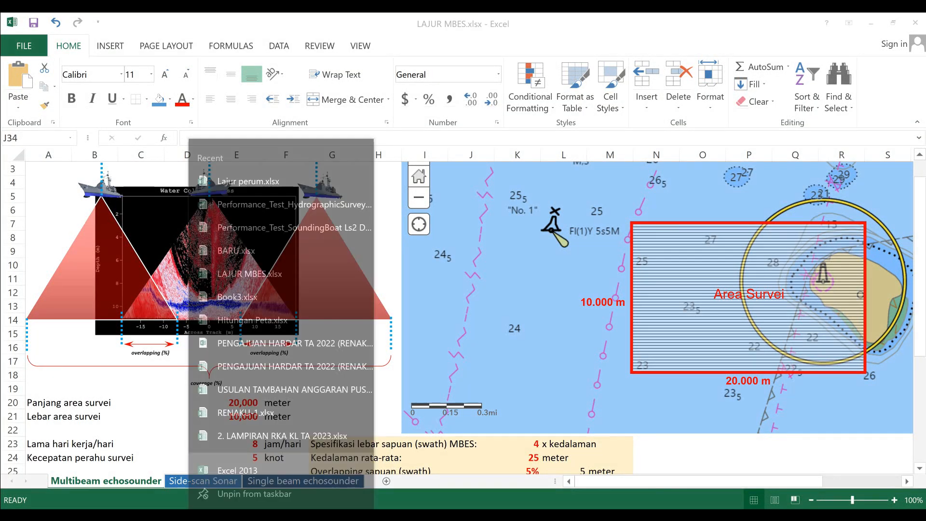
{"action": "left_click", "coordinate": [274, 449]}
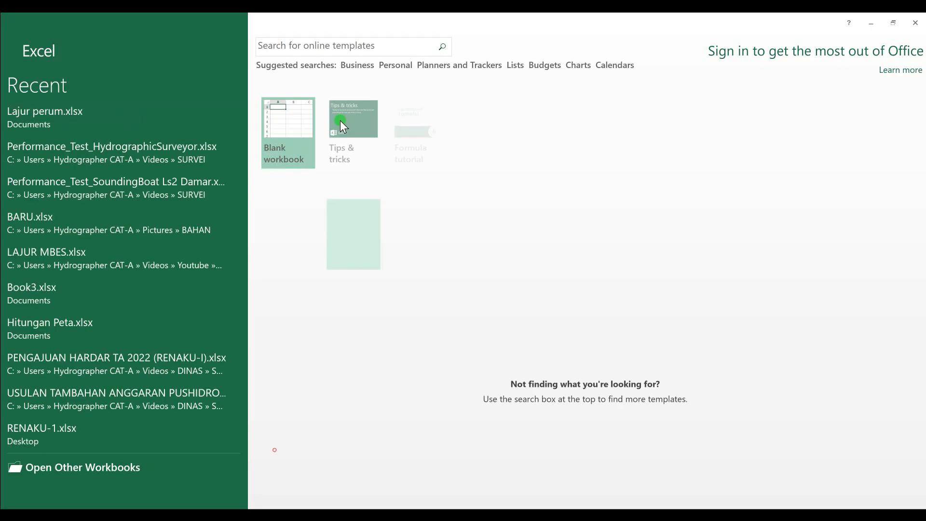
{"action": "left_click", "coordinate": [291, 128]}
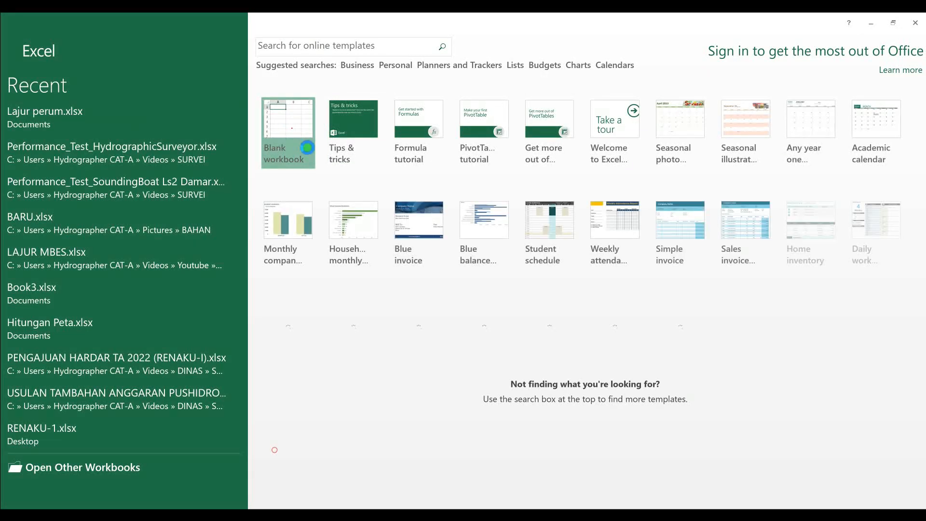
Enter the label Luas area survei in cell I9 and fit column I's width to the text
{"action": "left_click", "coordinate": [413, 272]}
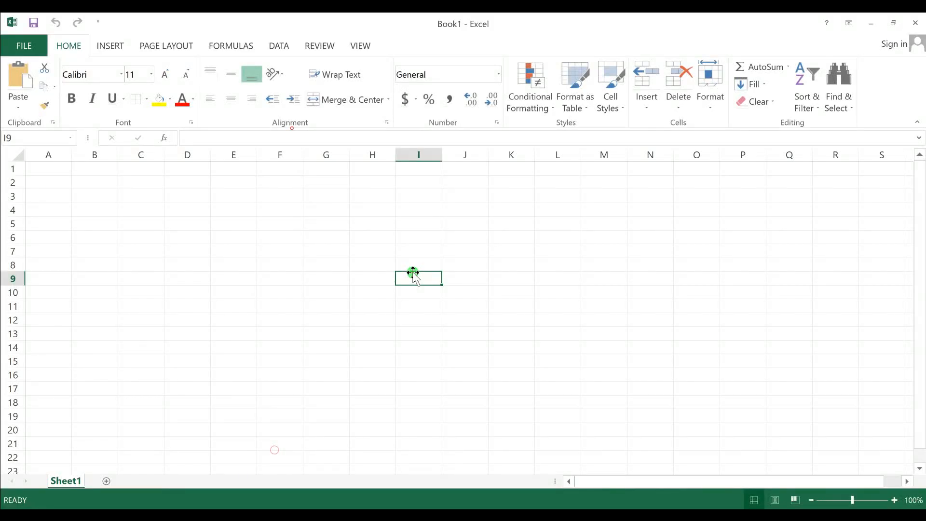
{"action": "type", "text": "L"}
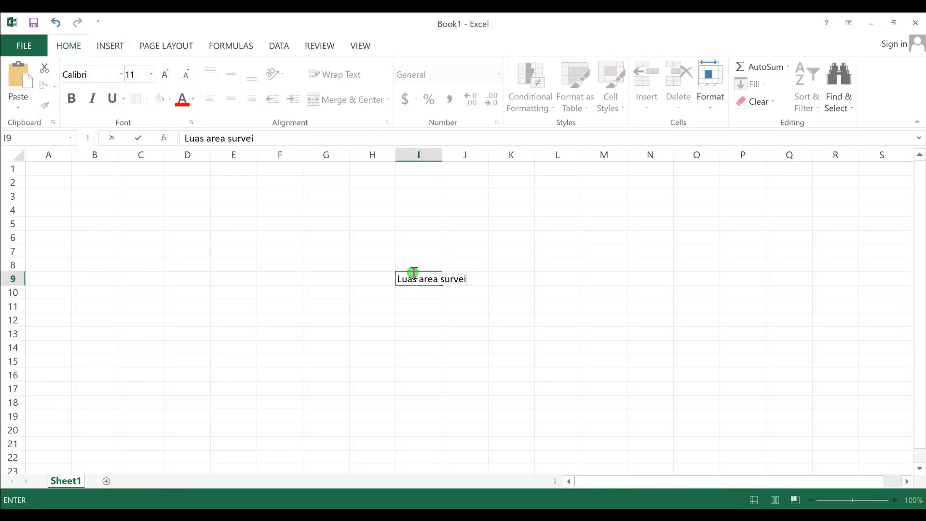
{"action": "type", "text": "uas area survei"}
{"action": "key", "text": "Return"}
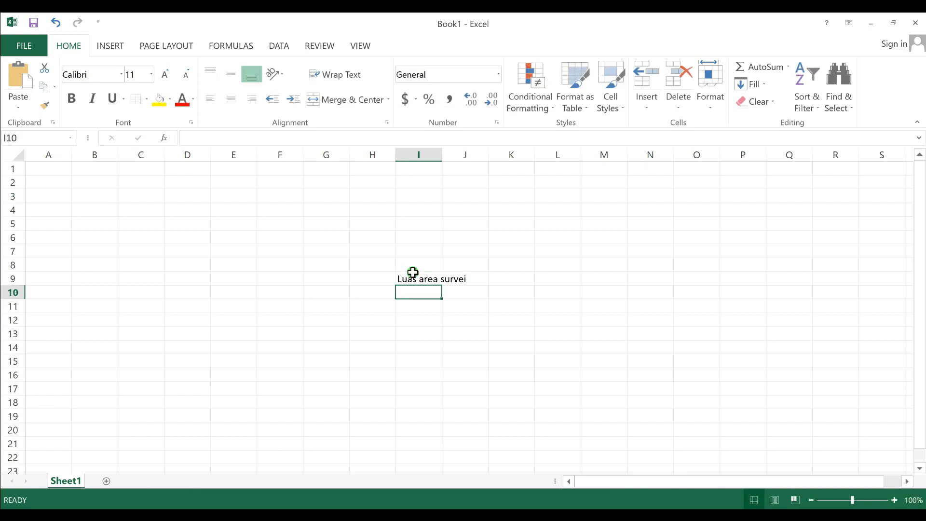
{"action": "double_click", "coordinate": [442, 152]}
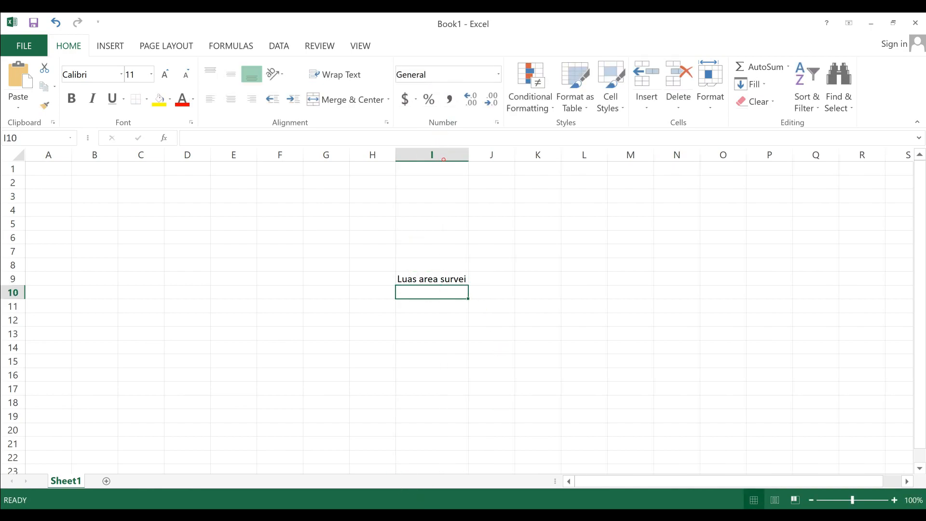
Return to Global Mapper and check the Area rectangle's enclosed area again
{"action": "left_click", "coordinate": [281, 515]}
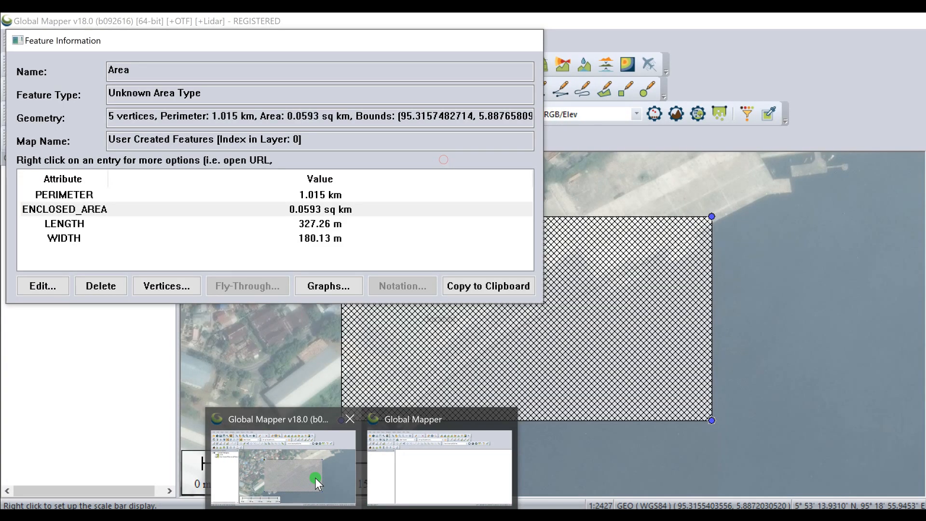
{"action": "left_click", "coordinate": [314, 477]}
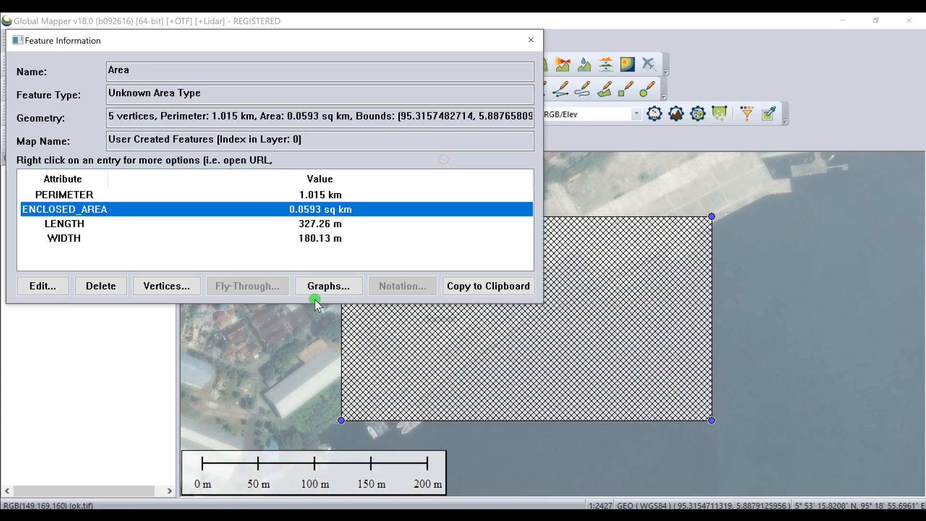
{"action": "right_click", "coordinate": [319, 211]}
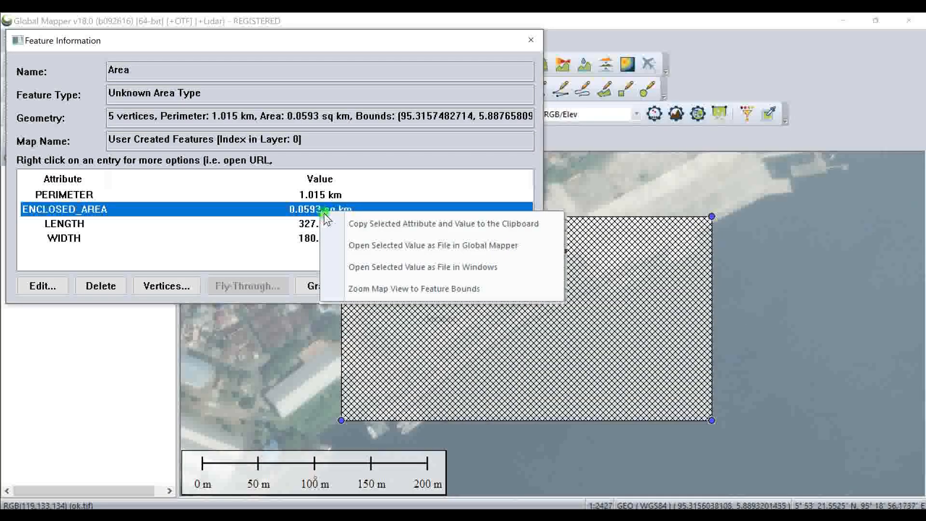
{"action": "left_click", "coordinate": [308, 208]}
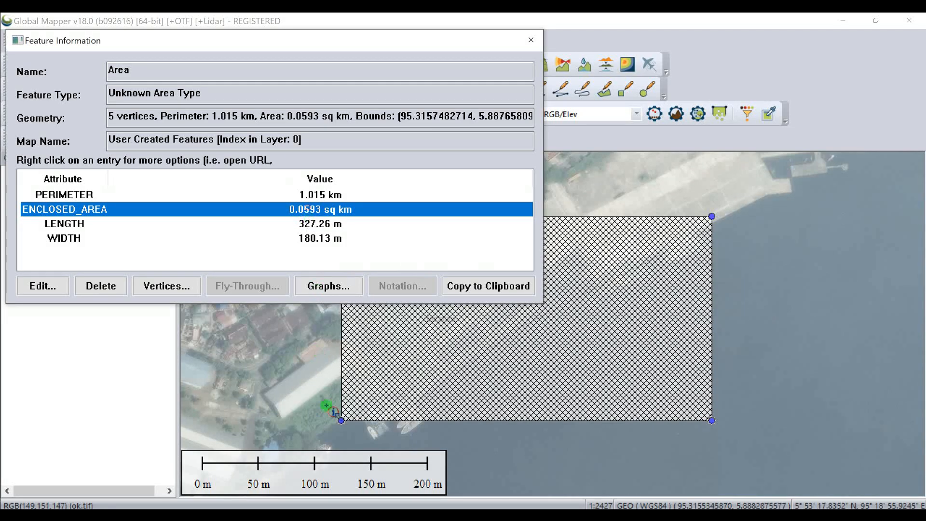
Switch to the Book1 workbook and enter 0.0593 in cell J9 as the survey area
{"action": "left_click", "coordinate": [281, 515]}
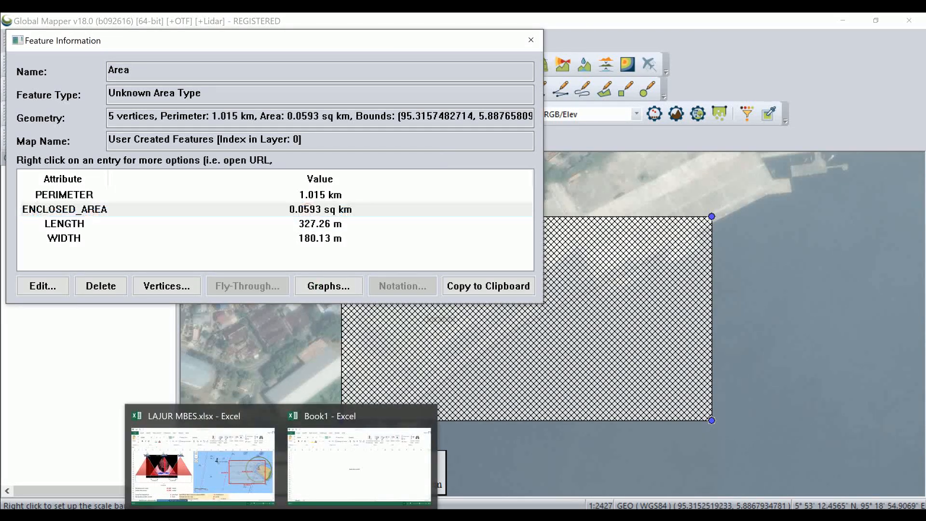
{"action": "left_click", "coordinate": [328, 487]}
{"action": "left_click", "coordinate": [480, 281]}
{"action": "type", "text": "0.059"}
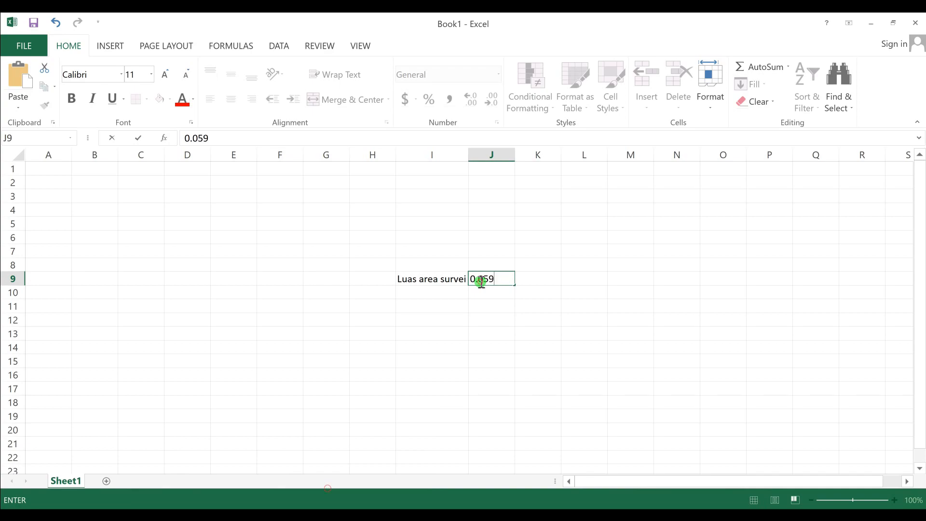
{"action": "type", "text": "3"}
{"action": "key", "text": "Return"}
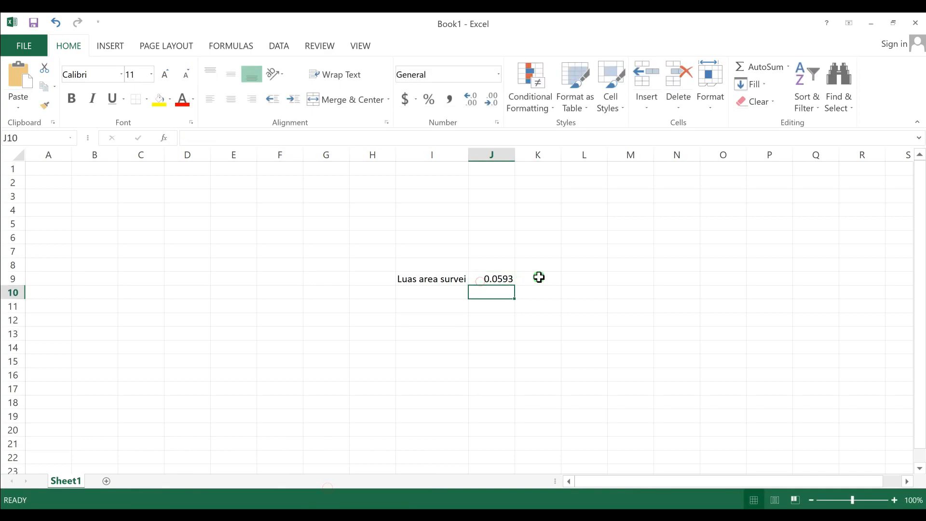
Enter the unit km² in cell K9, inserting the Superscript Two symbol for the exponent
{"action": "left_click", "coordinate": [539, 277]}
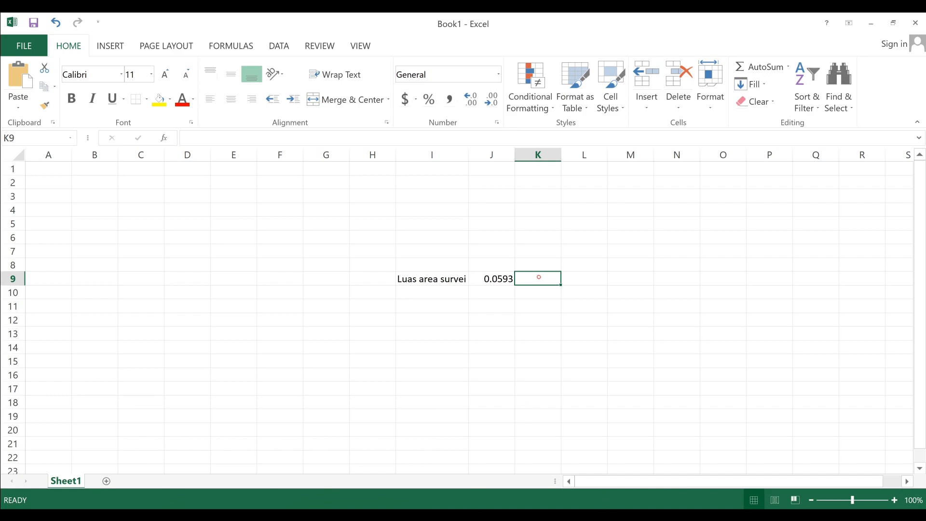
{"action": "left_click", "coordinate": [335, 491]}
{"action": "type", "text": "km"}
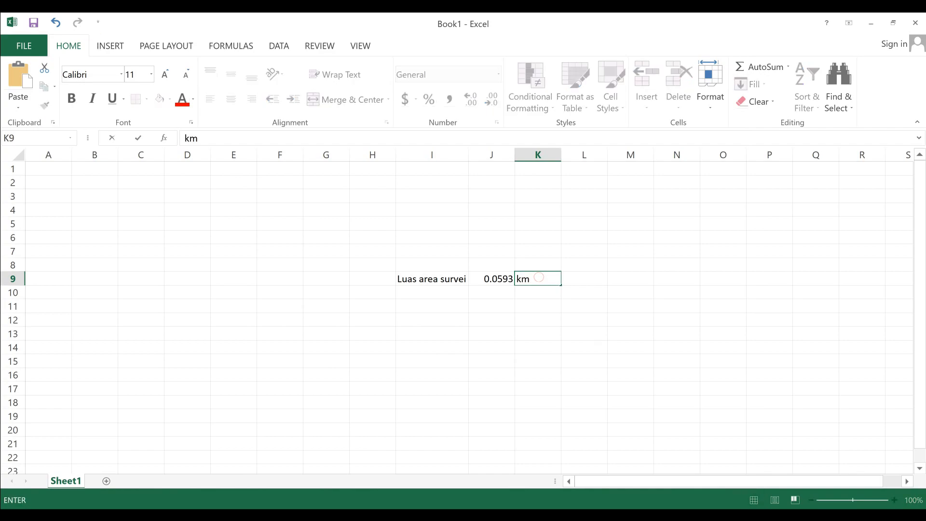
{"action": "left_click", "coordinate": [101, 47]}
{"action": "left_click", "coordinate": [838, 83]}
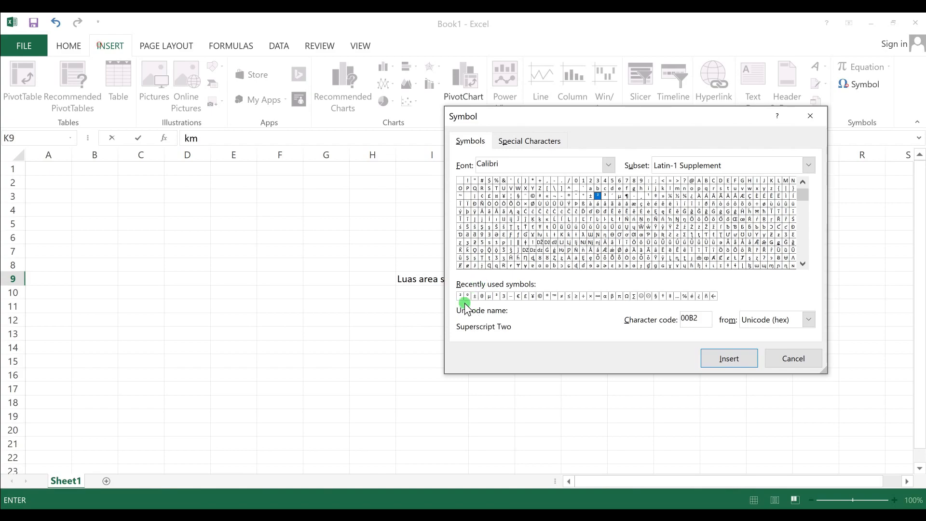
{"action": "left_click", "coordinate": [740, 359]}
{"action": "left_click", "coordinate": [791, 360]}
{"action": "left_click", "coordinate": [550, 406]}
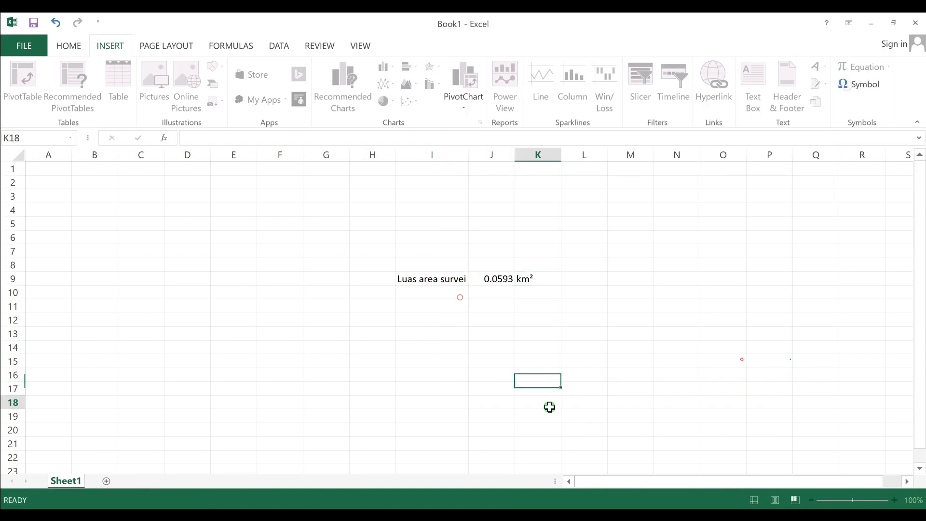
Enter the label Luas darata in cell I10 for the land area
{"action": "left_click", "coordinate": [424, 294]}
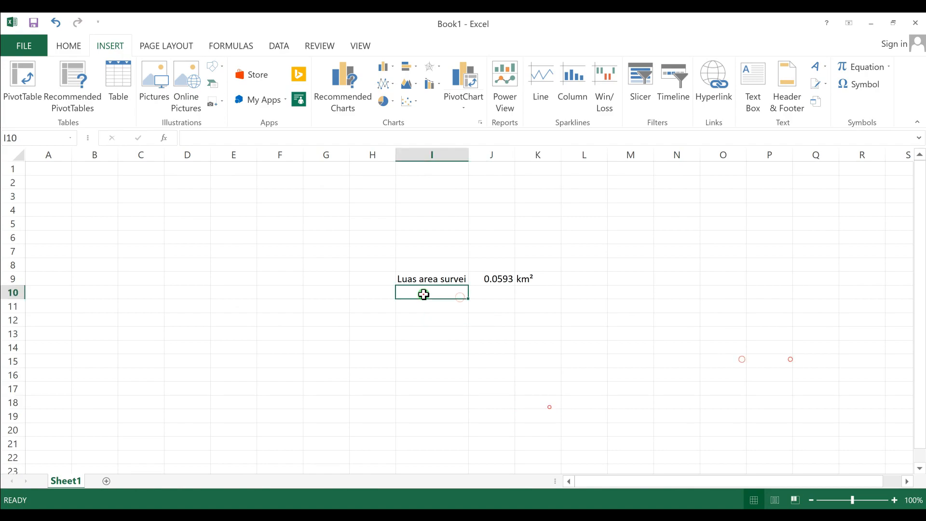
{"action": "type", "text": "Luas darata"}
{"action": "key", "text": "Return"}
Return to Global Mapper, close the Area feature's information and deselect the rectangle with the Digitizer tool
{"action": "mouse_move", "coordinate": [361, 515]}
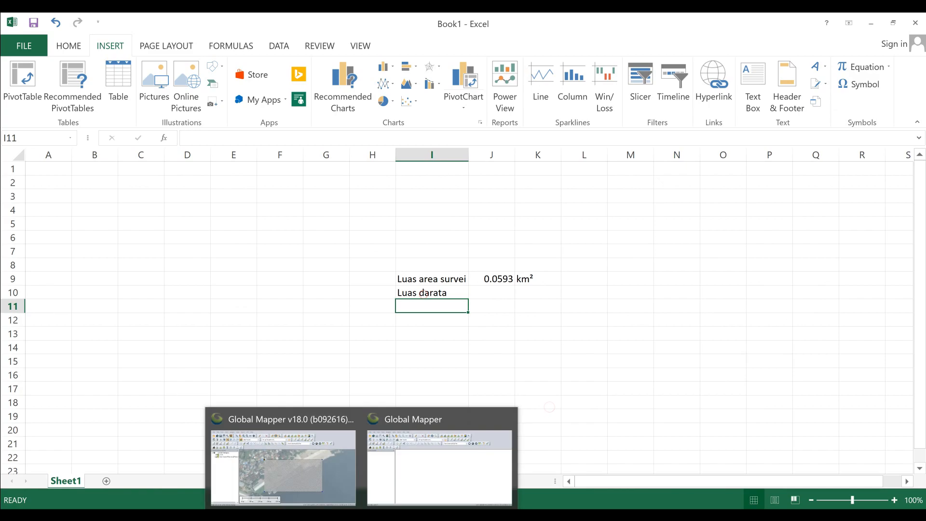
{"action": "left_click", "coordinate": [324, 474]}
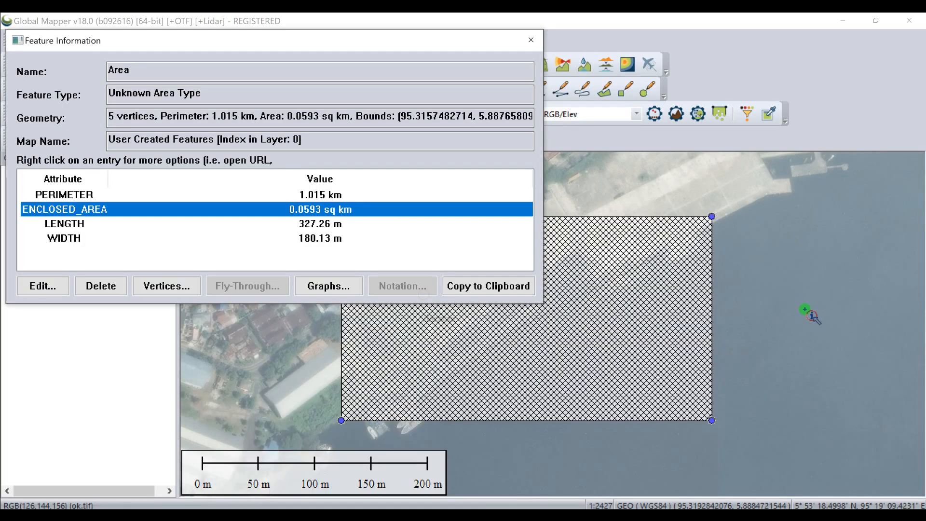
{"action": "left_click", "coordinate": [531, 47]}
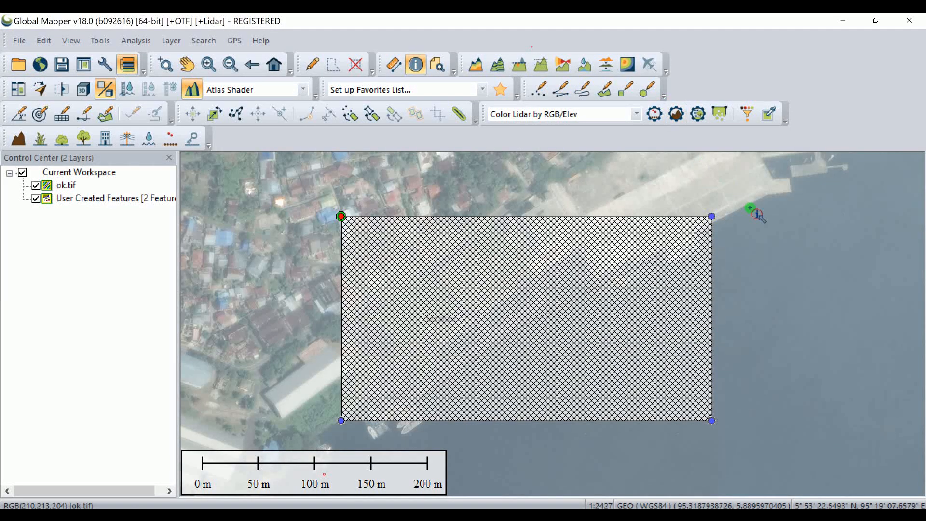
{"action": "key", "text": "alt+d"}
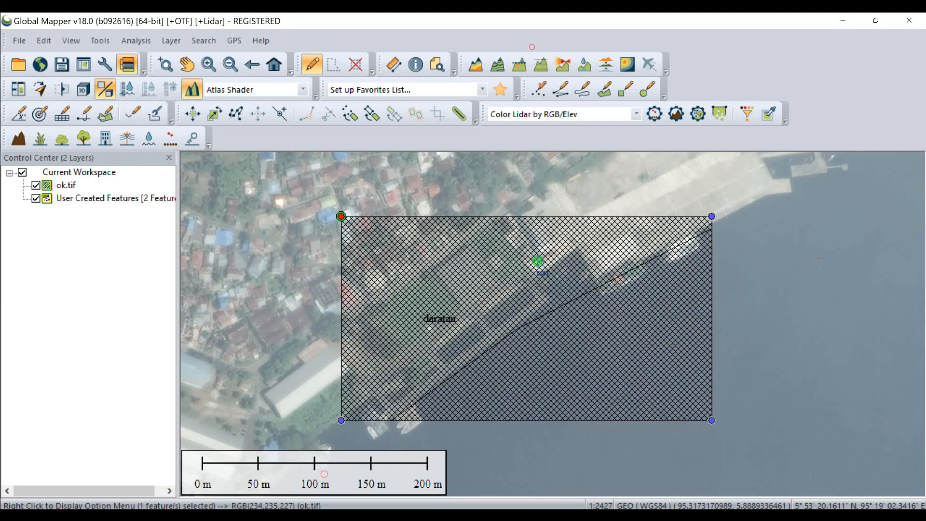
{"action": "left_click", "coordinate": [768, 299]}
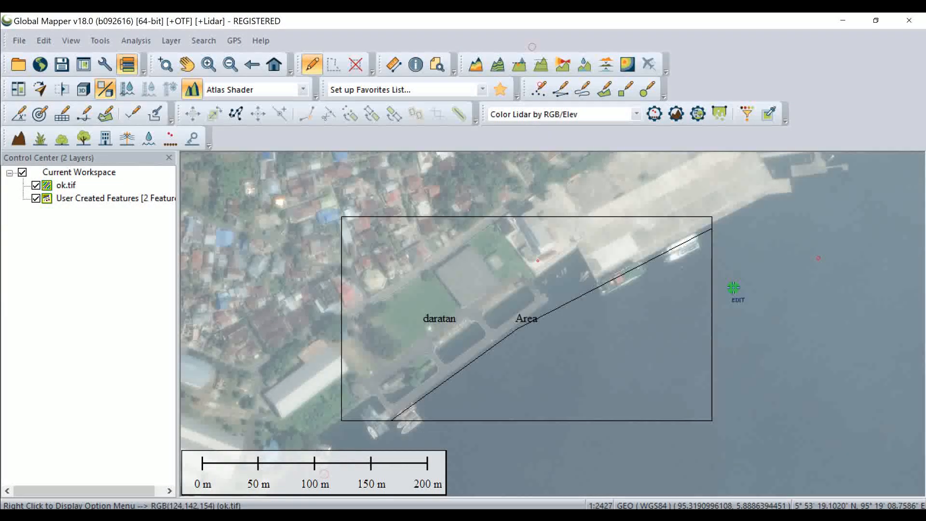
{"action": "left_click", "coordinate": [631, 265]}
{"action": "left_click", "coordinate": [766, 273]}
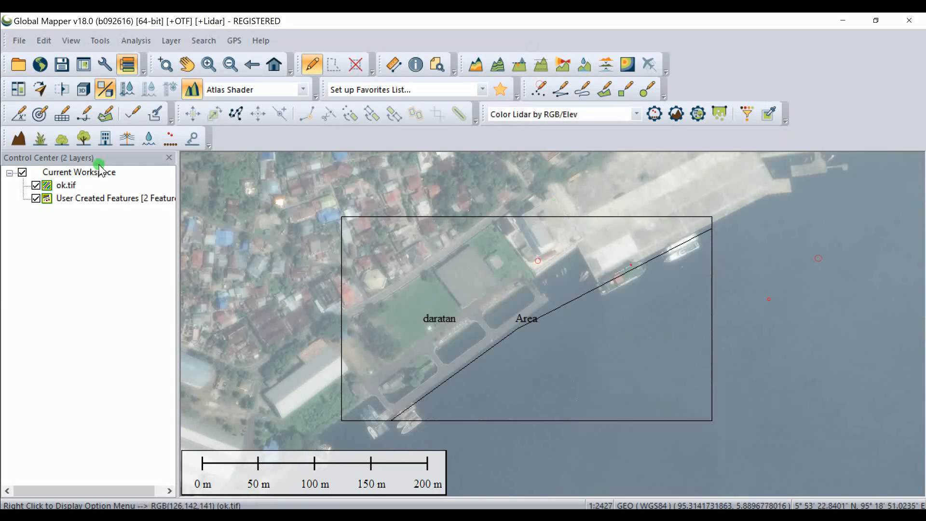
Select the daratan polygon and look up its enclosed area in the feature information
{"action": "left_click", "coordinate": [94, 198]}
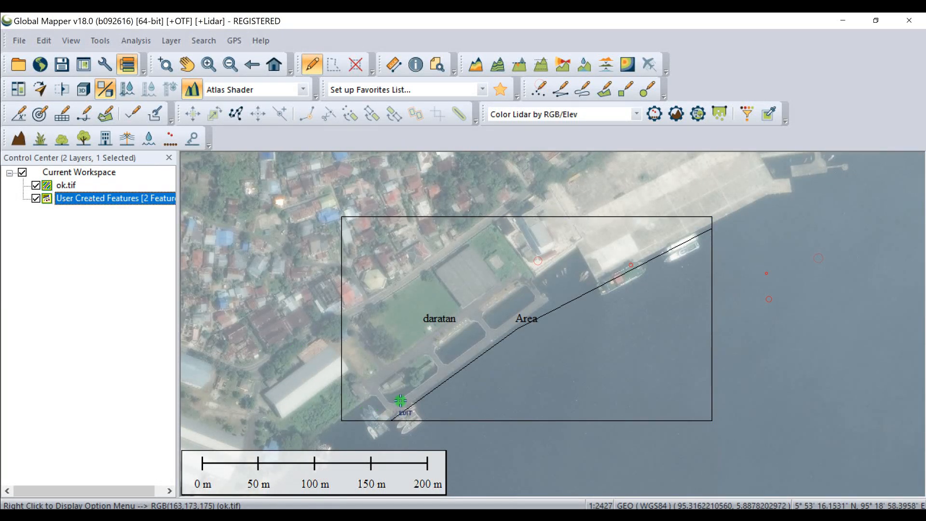
{"action": "left_click", "coordinate": [420, 400]}
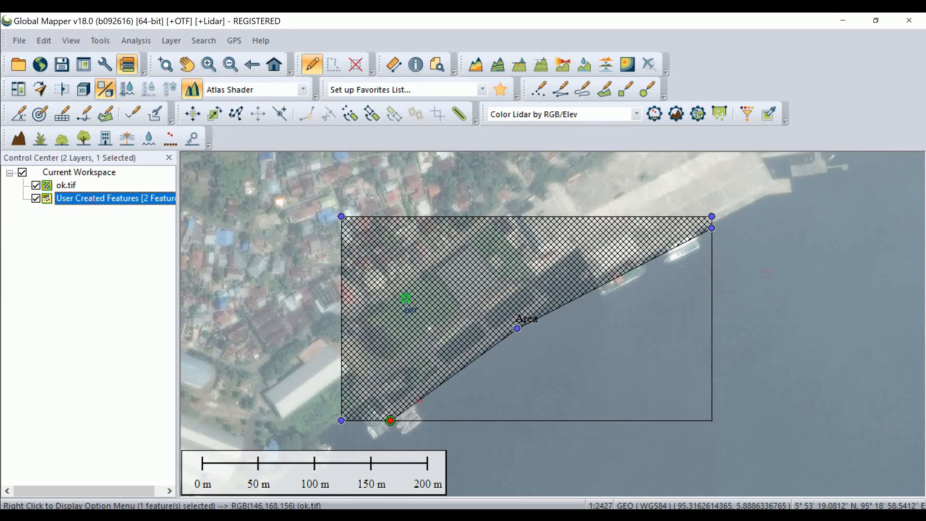
{"action": "left_click", "coordinate": [416, 64]}
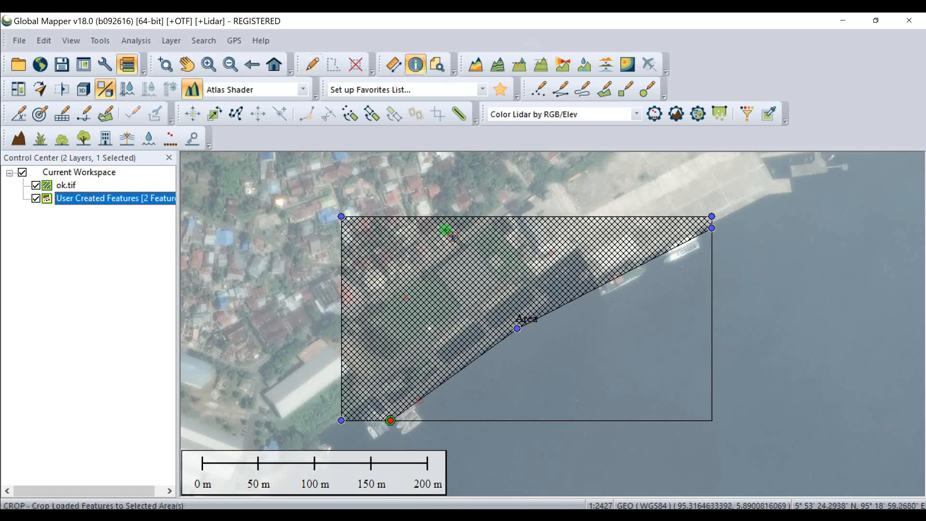
{"action": "left_click", "coordinate": [454, 298]}
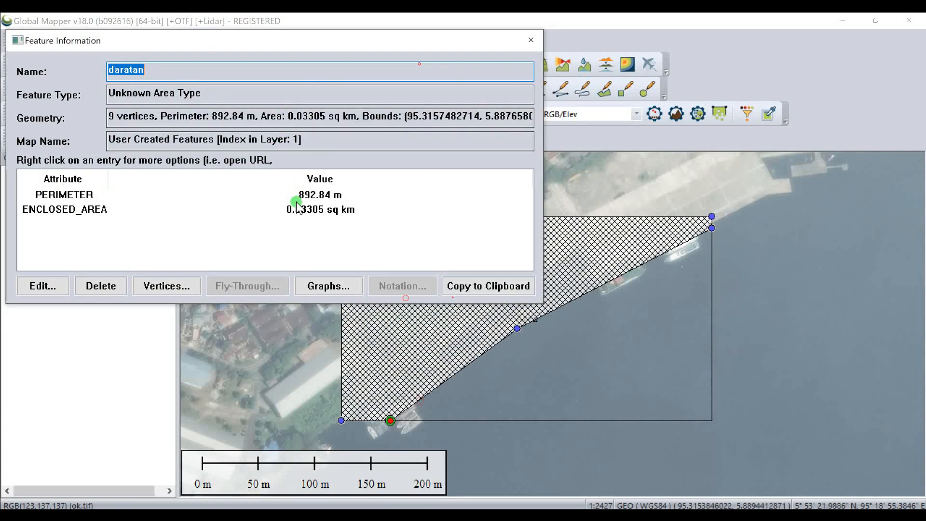
{"action": "left_click", "coordinate": [296, 211]}
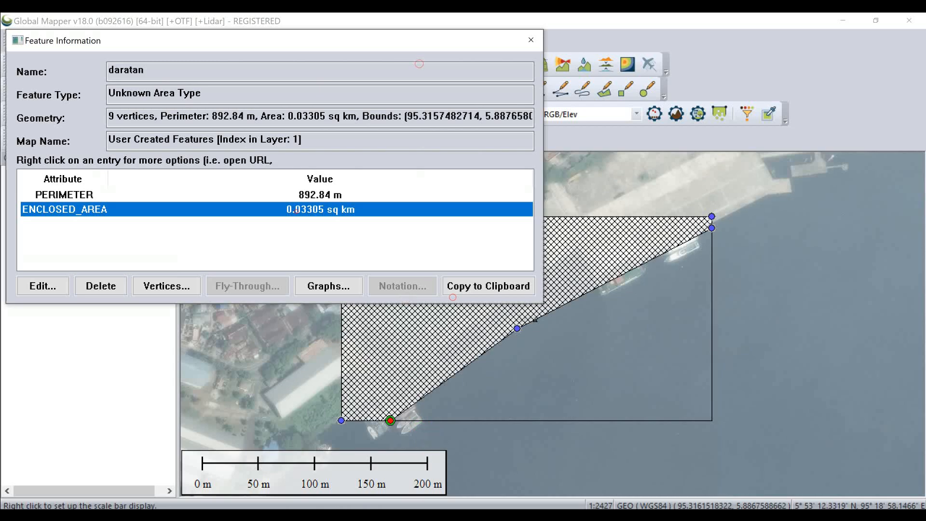
Switch to the Book1 workbook in Excel and enter 0.03305 in cell J10 as the land area
{"action": "mouse_move", "coordinate": [281, 515]}
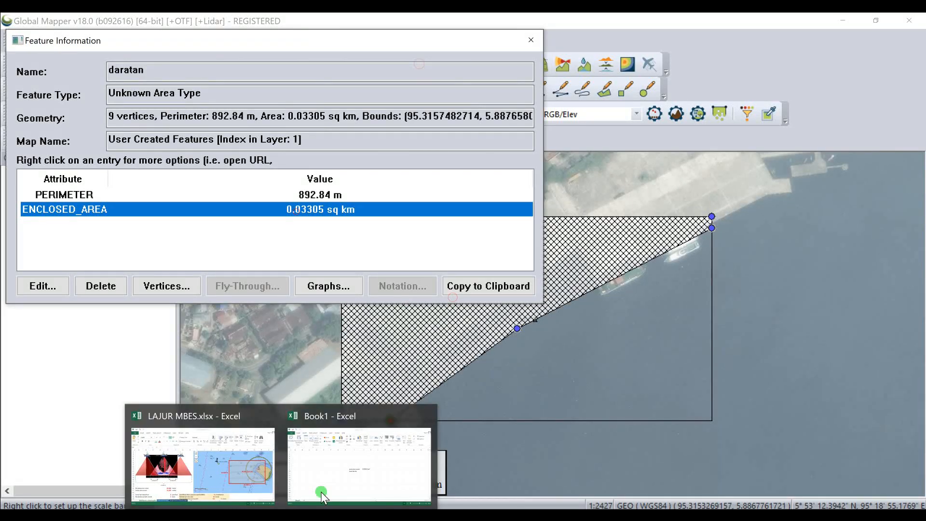
{"action": "left_click", "coordinate": [356, 467]}
{"action": "left_click", "coordinate": [485, 291]}
{"action": "type", "text": "0."}
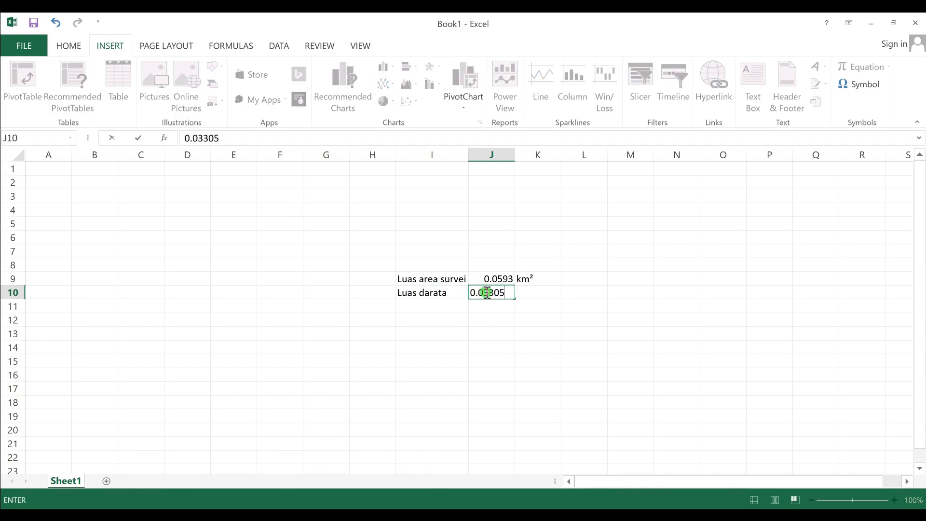
{"action": "type", "text": "03305"}
{"action": "key", "text": "Tab"}
Copy the km² unit from cell K9 to K10 beside the land area
{"action": "left_click", "coordinate": [543, 281]}
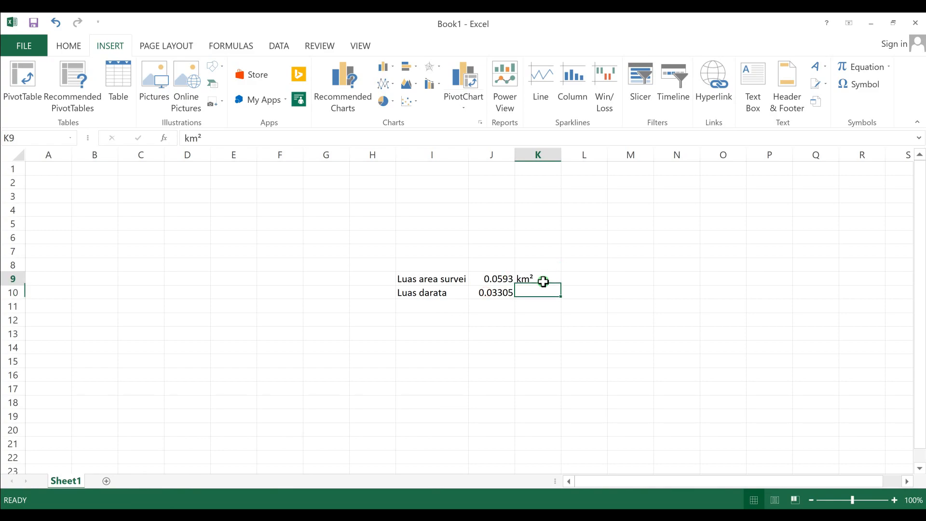
{"action": "key", "text": "ctrl+c"}
{"action": "left_click", "coordinate": [539, 291]}
{"action": "key", "text": "ctrl+v"}
{"action": "key", "text": "Escape"}
{"action": "left_click", "coordinate": [574, 342]}
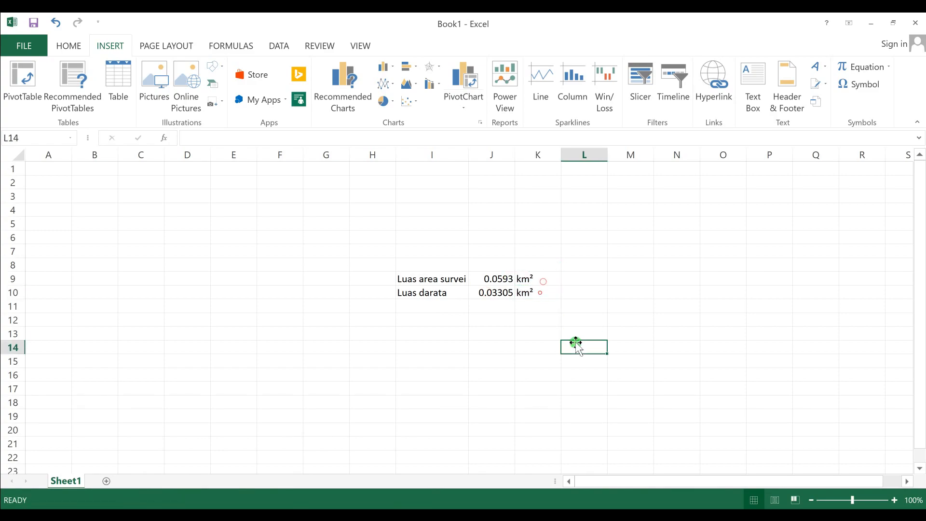
Calculate the land percentage in cell M9 with the formula =(J10/J9)*100
{"action": "left_click", "coordinate": [619, 279]}
{"action": "type", "text": "="}
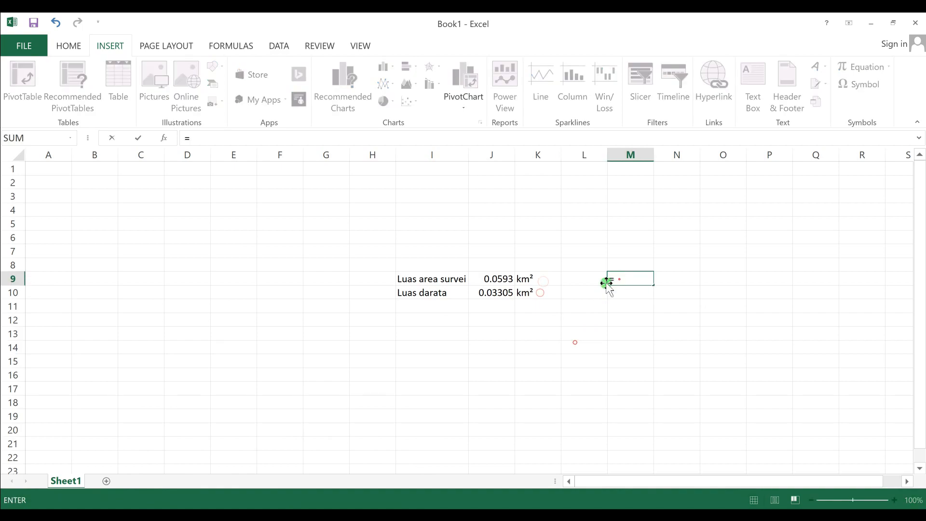
{"action": "left_click", "coordinate": [490, 294]}
{"action": "type", "text": "/"}
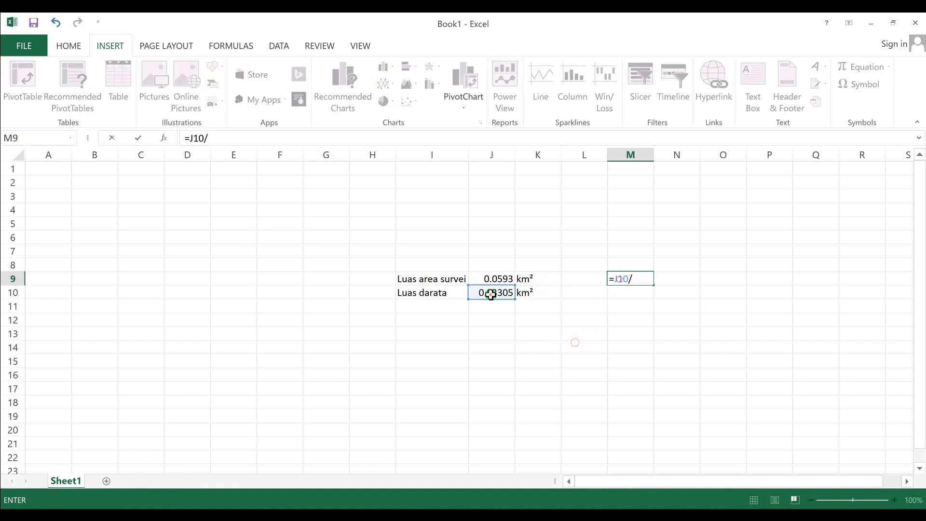
{"action": "left_click", "coordinate": [496, 279]}
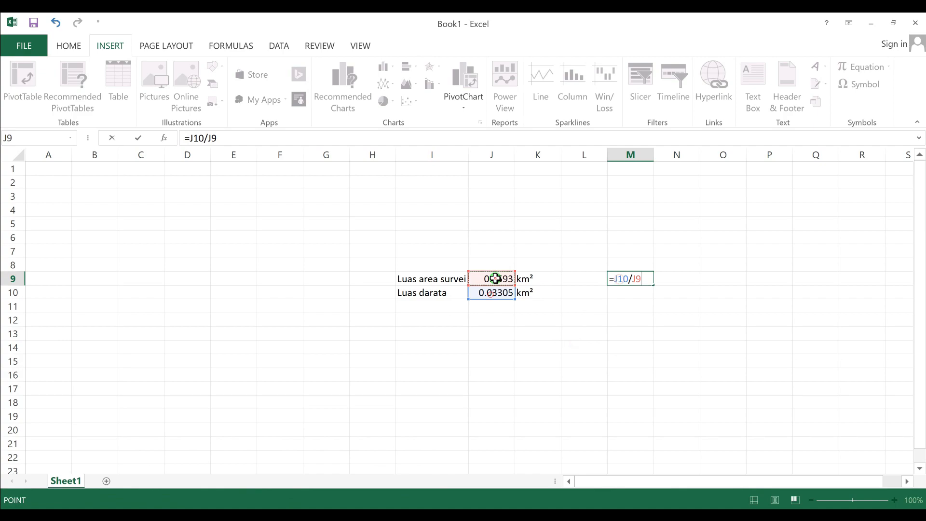
{"action": "left_click", "coordinate": [191, 138]}
{"action": "type", "text": "("}
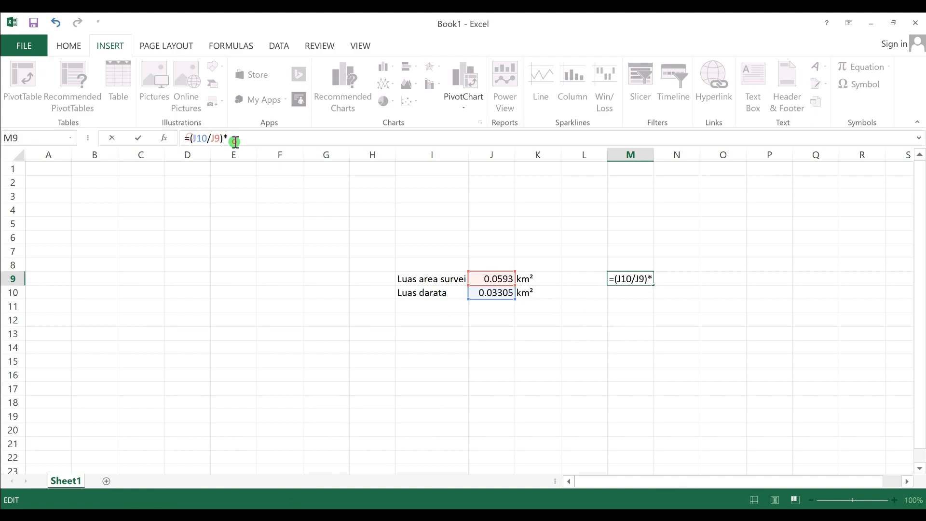
{"action": "key", "text": "Return"}
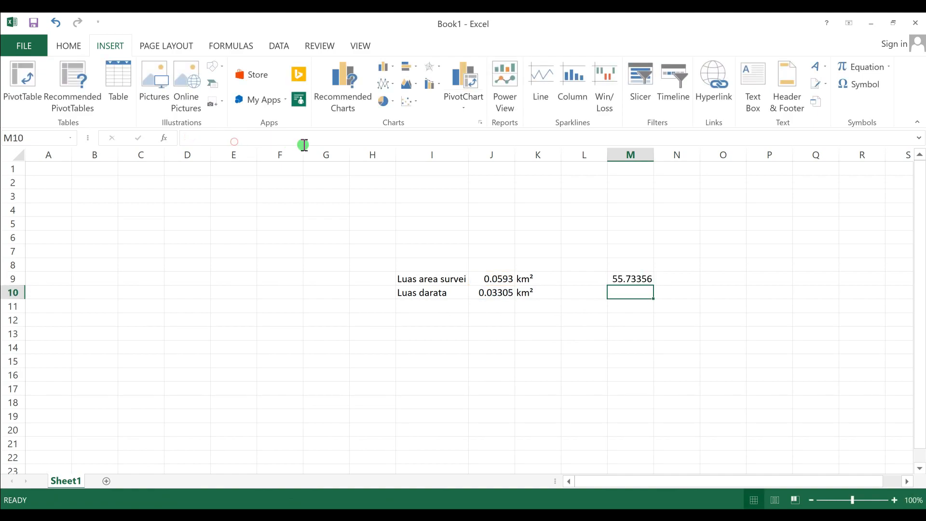
Reduce the land percentage in cell M9 to one decimal place
{"action": "left_click", "coordinate": [623, 281]}
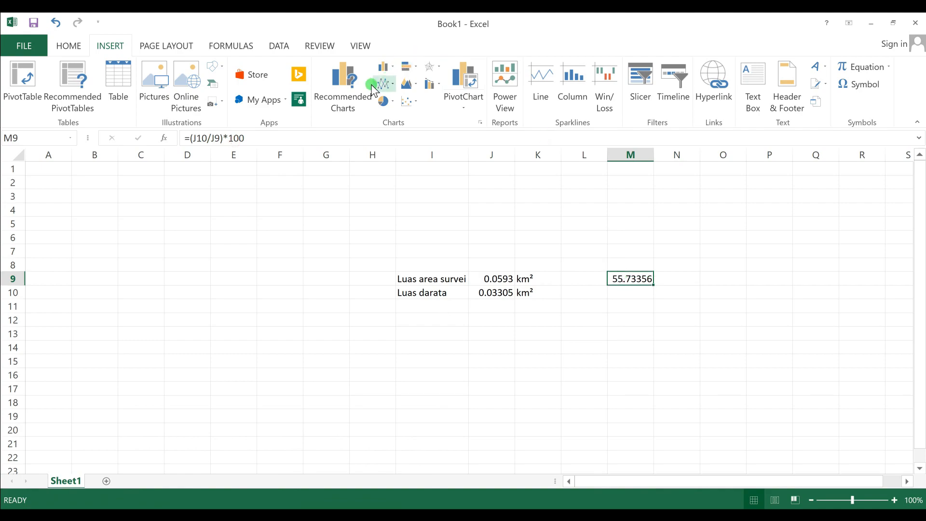
{"action": "left_click", "coordinate": [120, 47]}
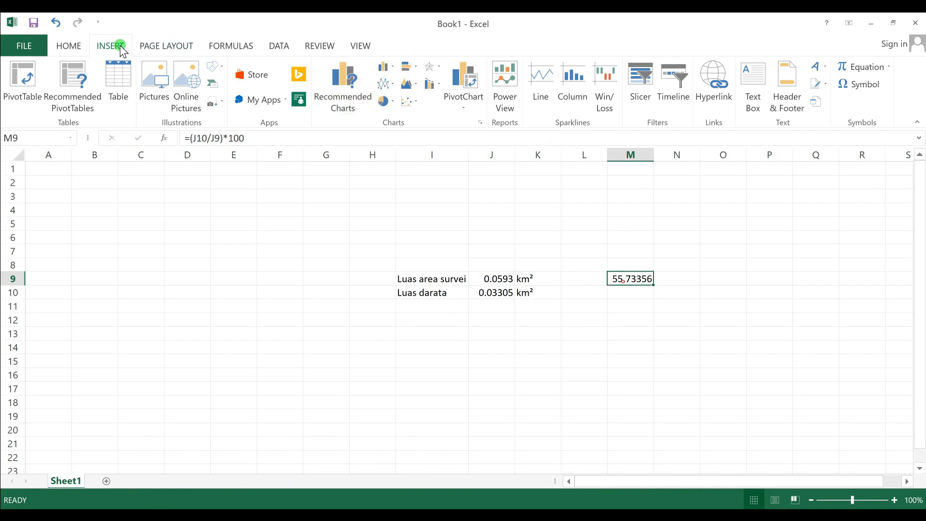
{"action": "left_click", "coordinate": [70, 46]}
{"action": "left_click", "coordinate": [491, 100]}
{"action": "left_click", "coordinate": [492, 99]}
{"action": "left_click", "coordinate": [492, 99]}
{"action": "left_click", "coordinate": [492, 99]}
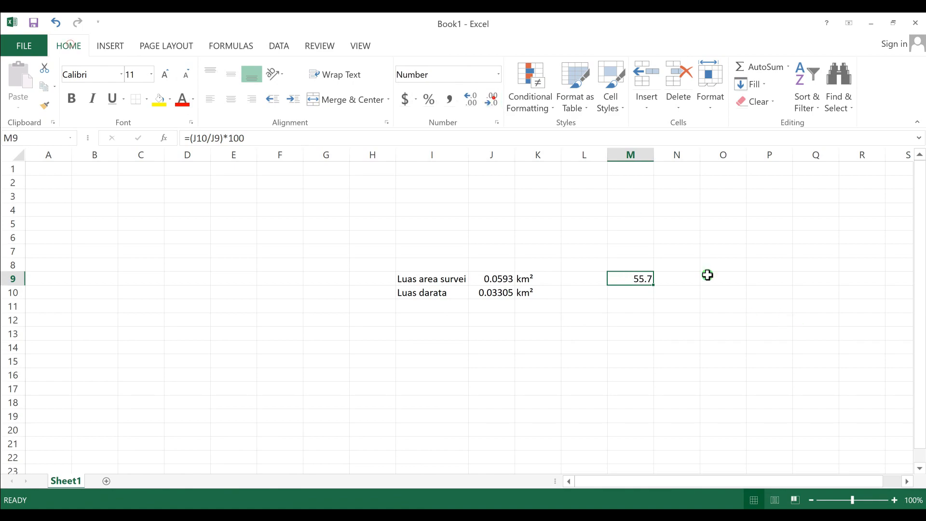
Enter the % unit in cell N9 beside the calculated land percentage
{"action": "left_click", "coordinate": [692, 277]}
{"action": "type", "text": "%"}
{"action": "key", "text": "Up"}
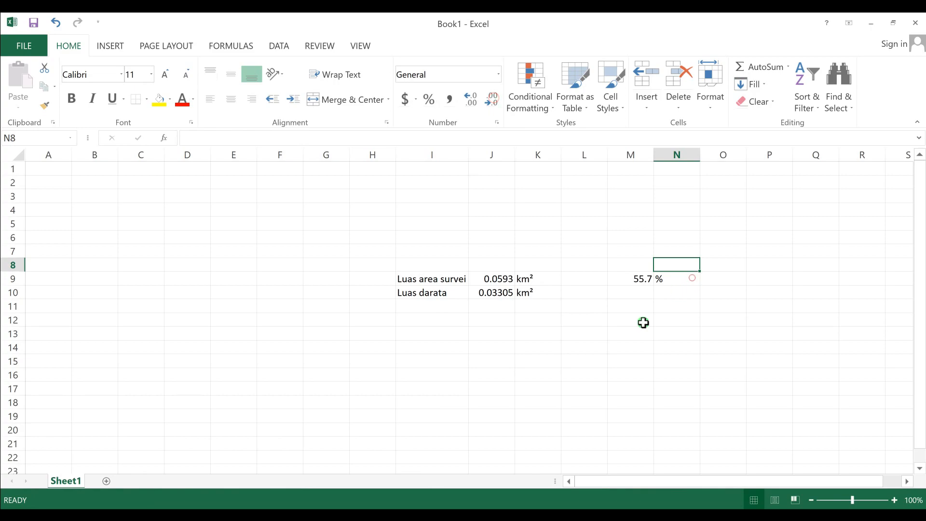
{"action": "left_click", "coordinate": [635, 341]}
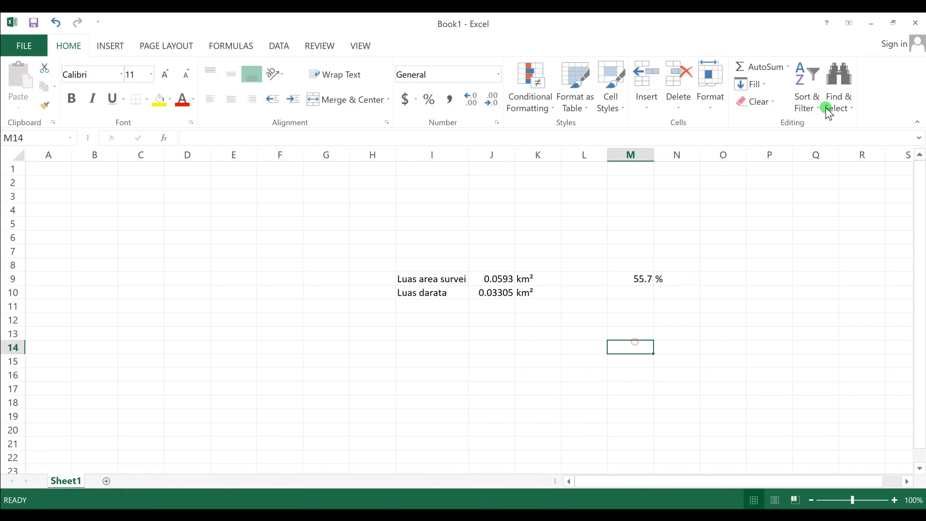
Close Book1 and Global Mapper, discarding the unsaved changes in both
{"action": "left_click", "coordinate": [915, 24]}
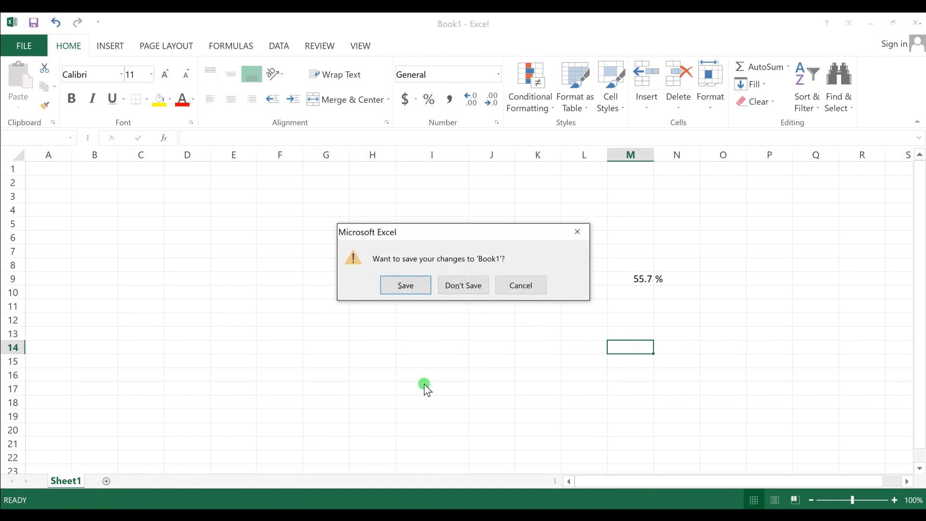
{"action": "left_click", "coordinate": [462, 285]}
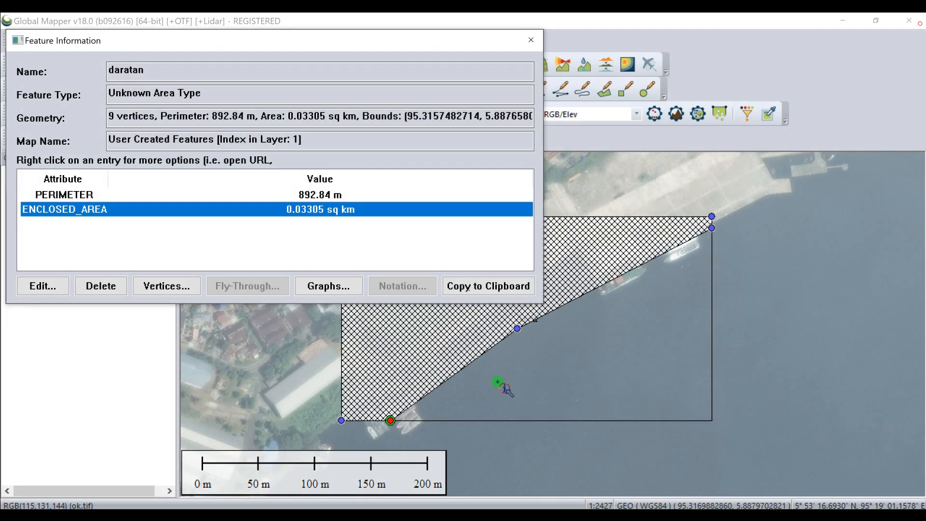
{"action": "left_click", "coordinate": [531, 40]}
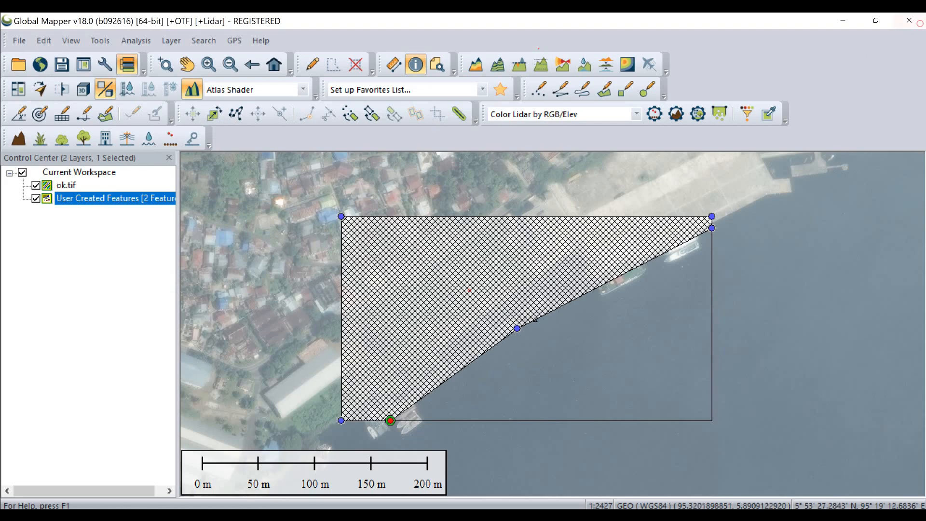
{"action": "left_click", "coordinate": [910, 22]}
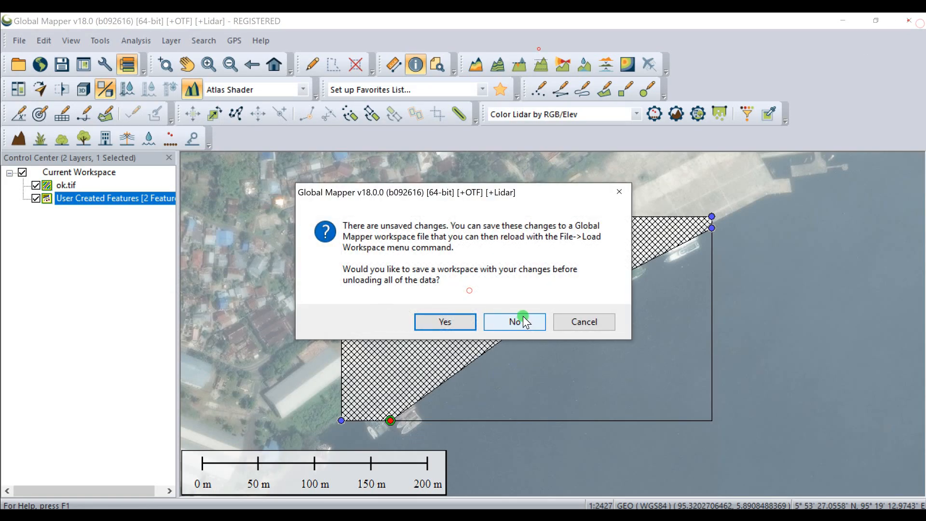
{"action": "left_click", "coordinate": [525, 319]}
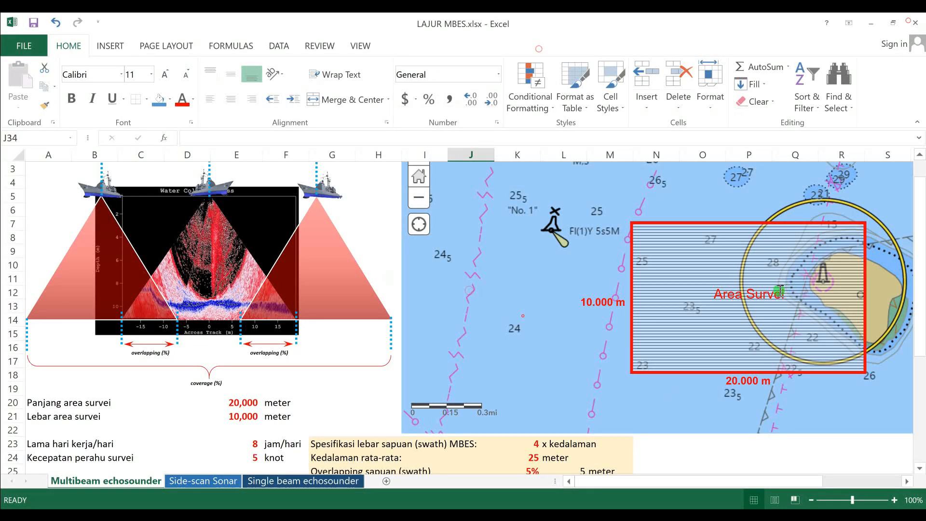
In LAJUR MBES.xlsx, move the Area Survei rectangle group west off the island into open water, and deselect it
{"action": "mouse_move", "coordinate": [769, 232]}
{"action": "left_mouse_down"}
{"action": "mouse_move", "coordinate": [634, 251]}
{"action": "mouse_move", "coordinate": [631, 261]}
{"action": "left_mouse_up"}
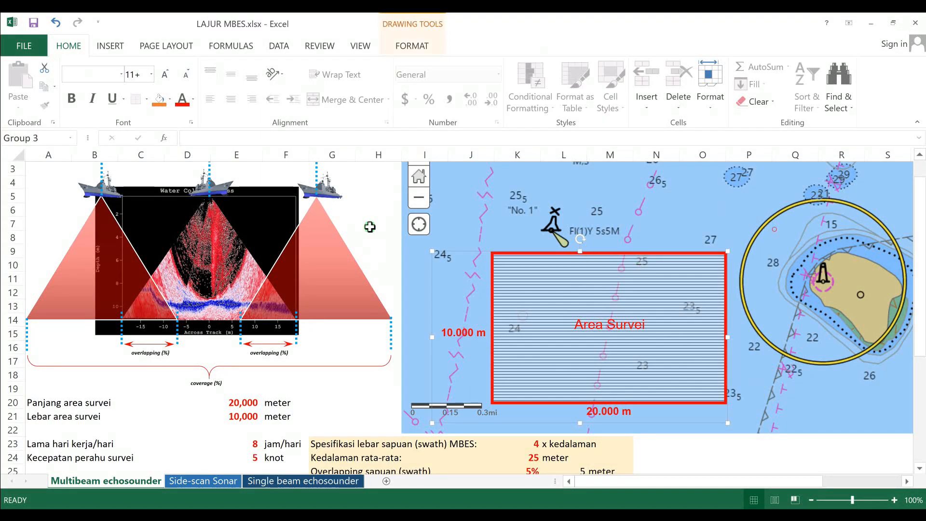
{"action": "left_click", "coordinate": [369, 225]}
Check the land and weather cells K28, K27 and L27, and set the land percentage in K27 to 0%
{"action": "left_click_drag", "start_coordinate": [921, 324], "coordinate": [918, 330]}
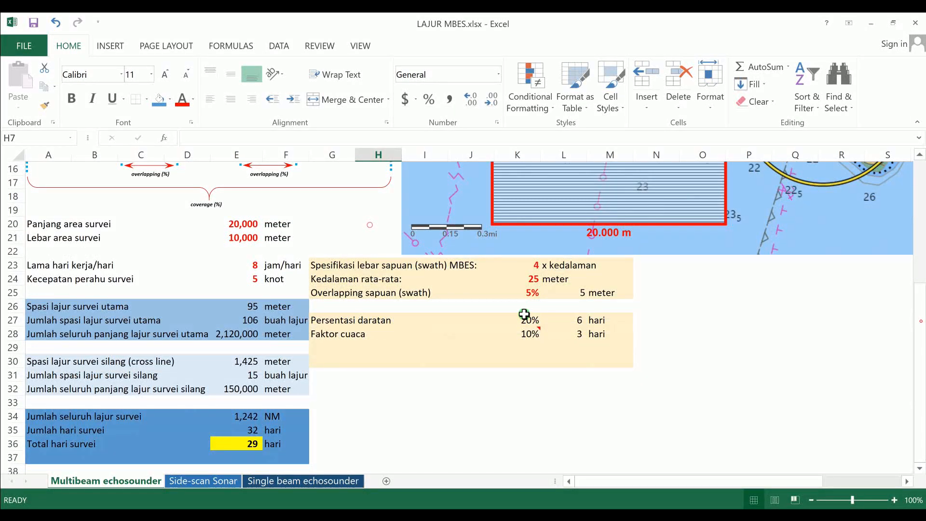
{"action": "left_click", "coordinate": [526, 332]}
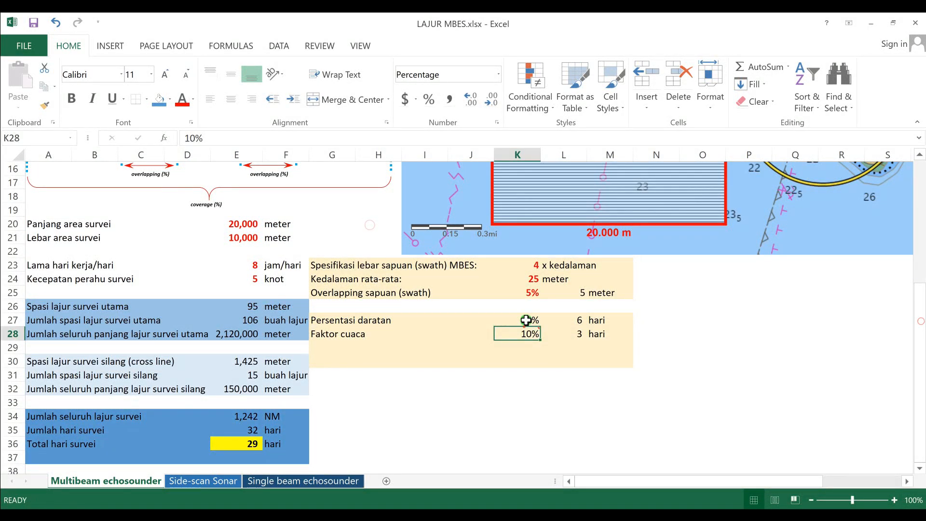
{"action": "left_click", "coordinate": [526, 320]}
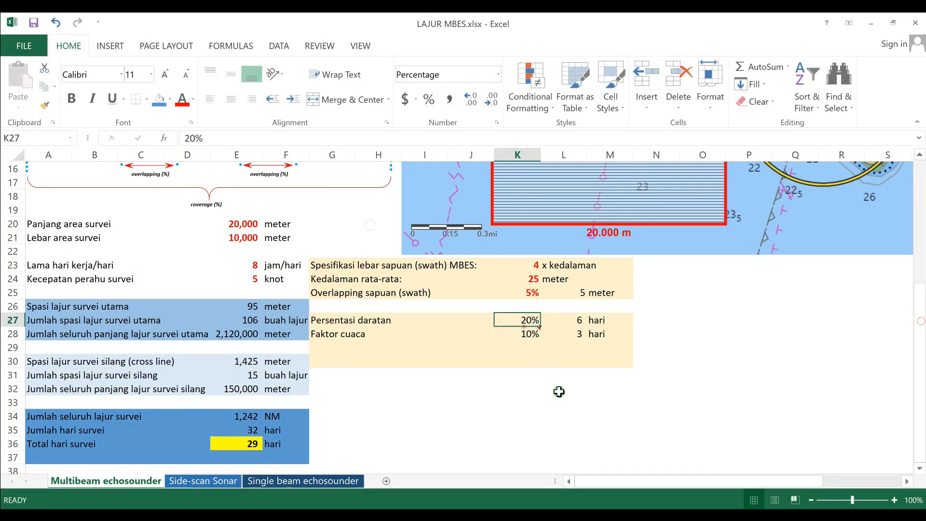
{"action": "left_click", "coordinate": [566, 323]}
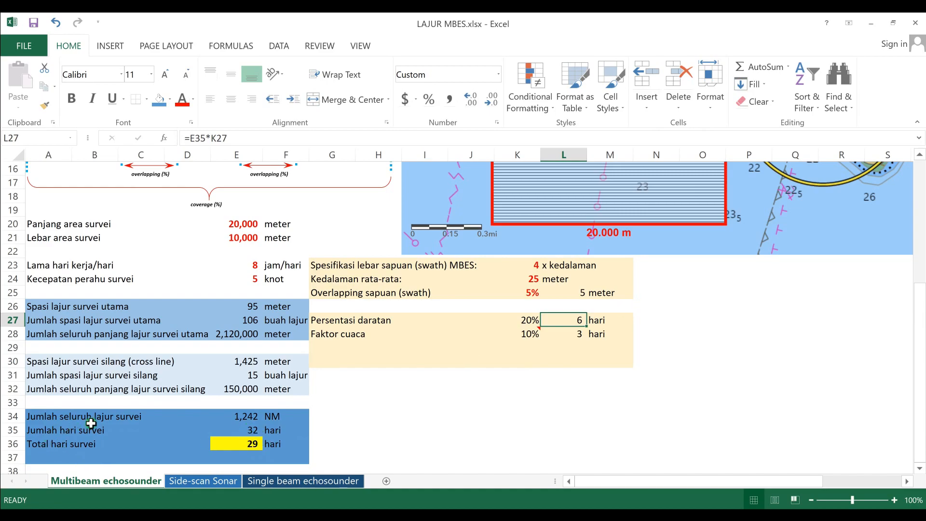
{"action": "left_click", "coordinate": [532, 320]}
{"action": "type", "text": "0"}
{"action": "key", "text": "Return"}
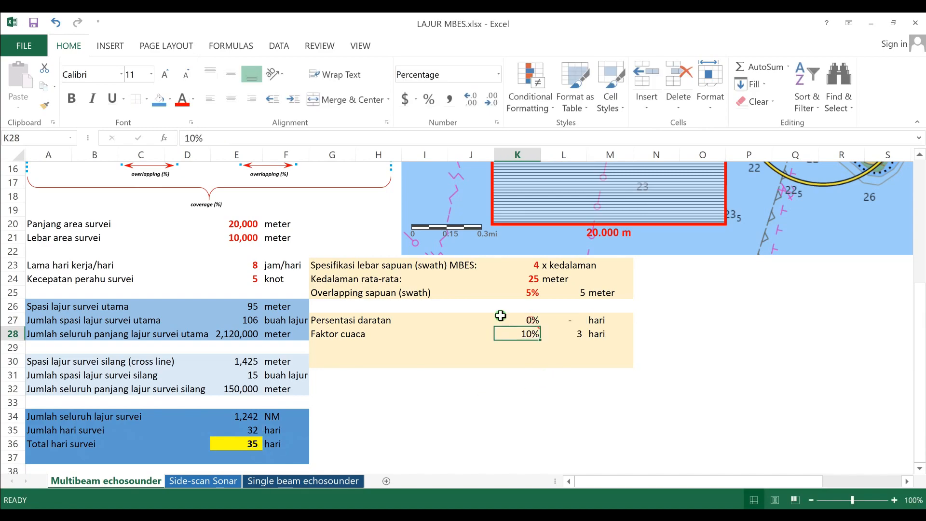
Try a land percentage of 50% in cell K27, and set it back to 0%
{"action": "left_click", "coordinate": [522, 319]}
{"action": "type", "text": "5"}
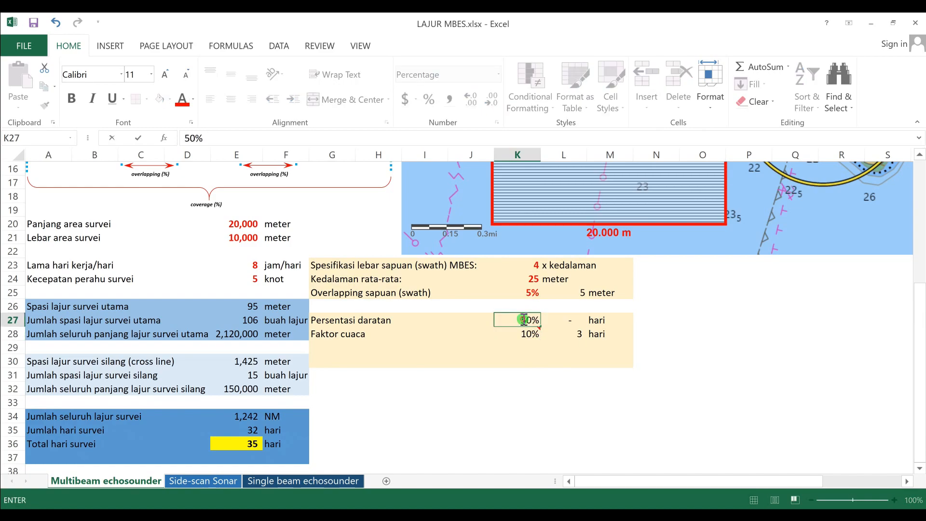
{"action": "type", "text": "0"}
{"action": "key", "text": "Return"}
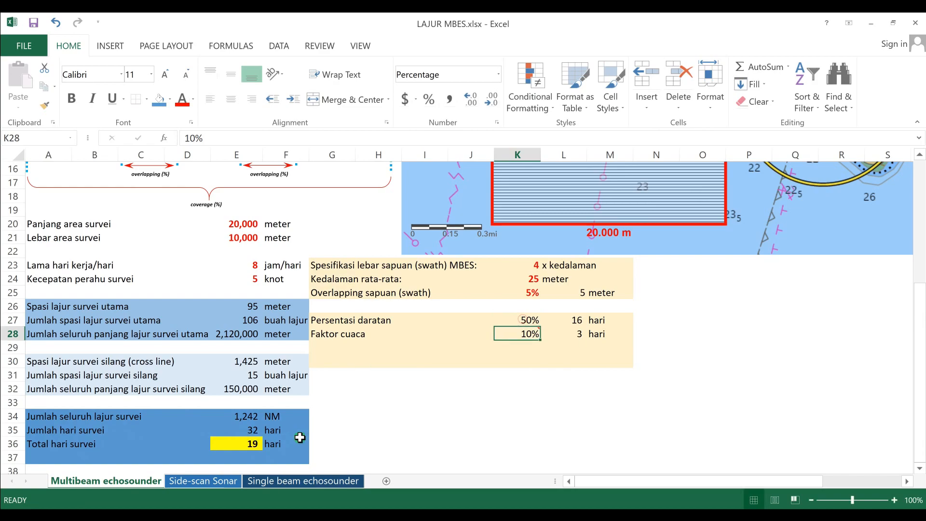
{"action": "left_click", "coordinate": [525, 322]}
{"action": "type", "text": "0"}
{"action": "key", "text": "Return"}
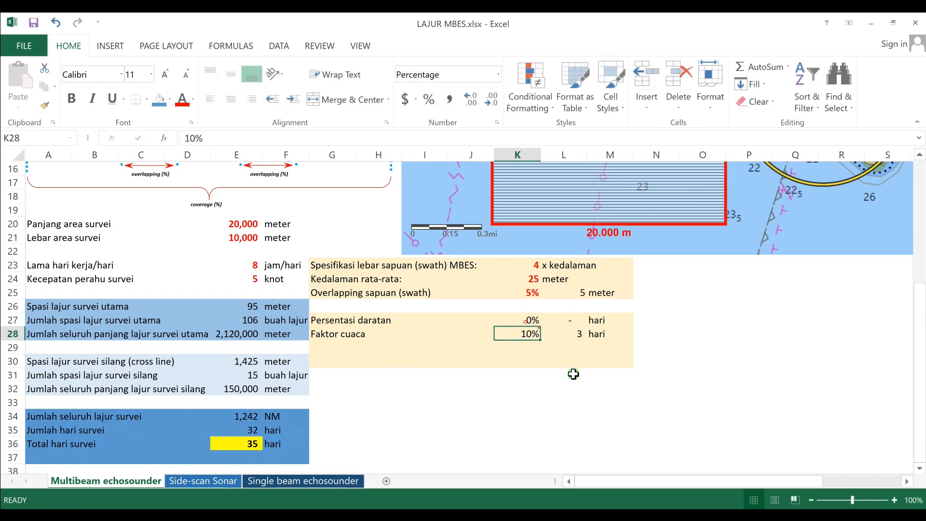
{"action": "left_click", "coordinate": [592, 396]}
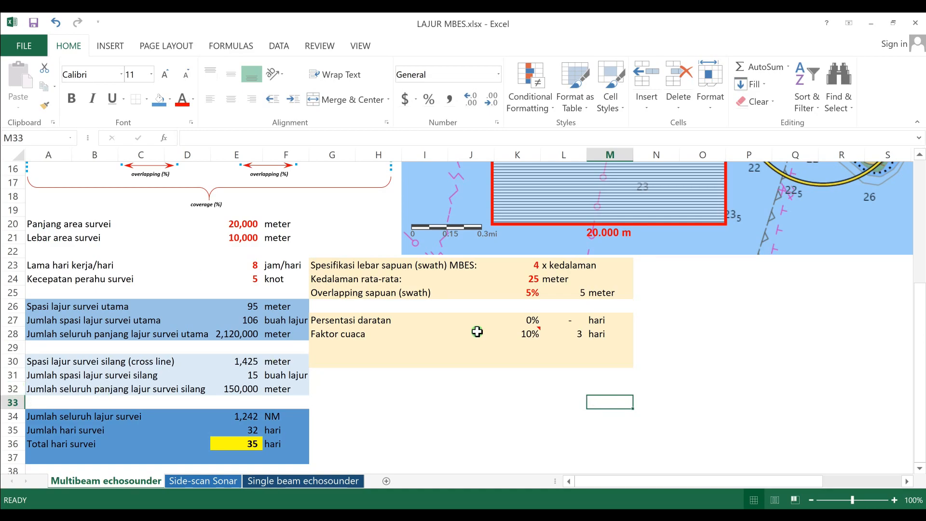
Format the land percentage and weather factor values in K27:K28 as bold red text
{"action": "left_click", "coordinate": [527, 293]}
{"action": "left_click", "coordinate": [573, 298]}
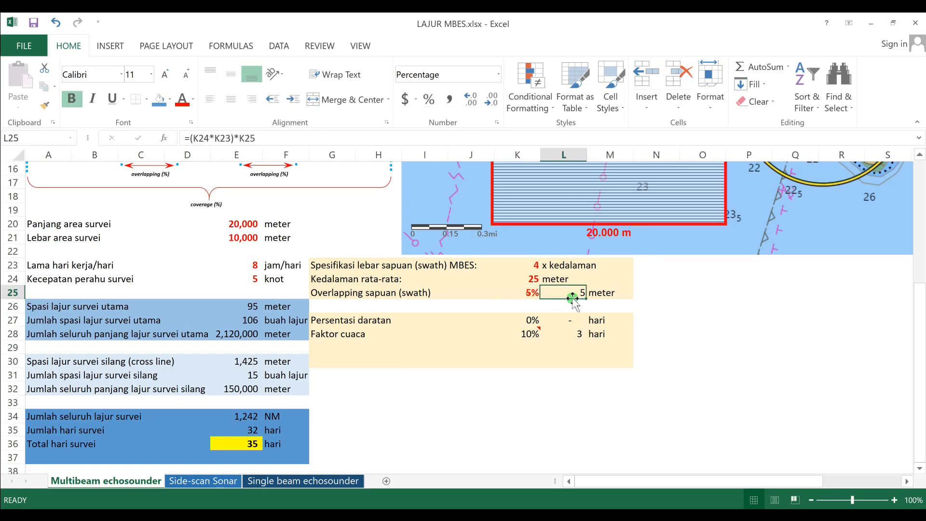
{"action": "left_click", "coordinate": [523, 338]}
{"action": "left_click", "coordinate": [516, 417]}
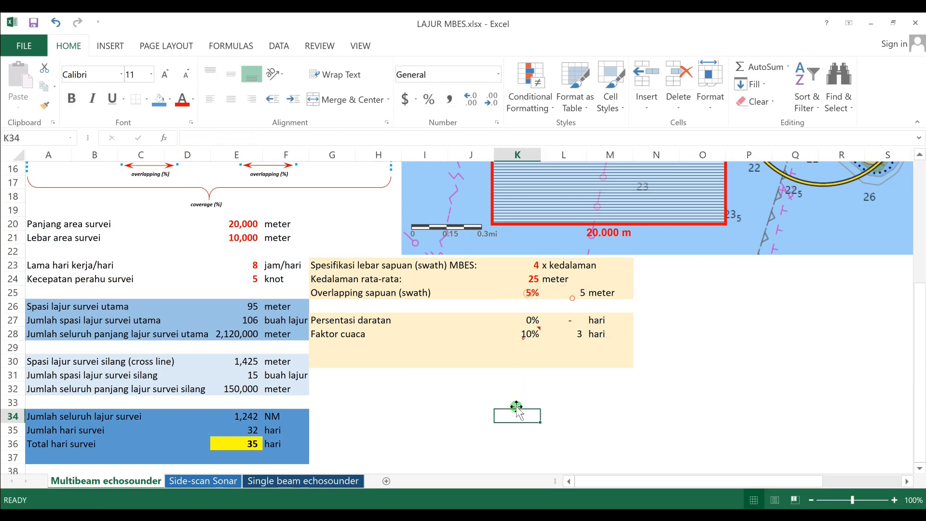
{"action": "left_click_drag", "start_coordinate": [521, 315], "coordinate": [523, 335]}
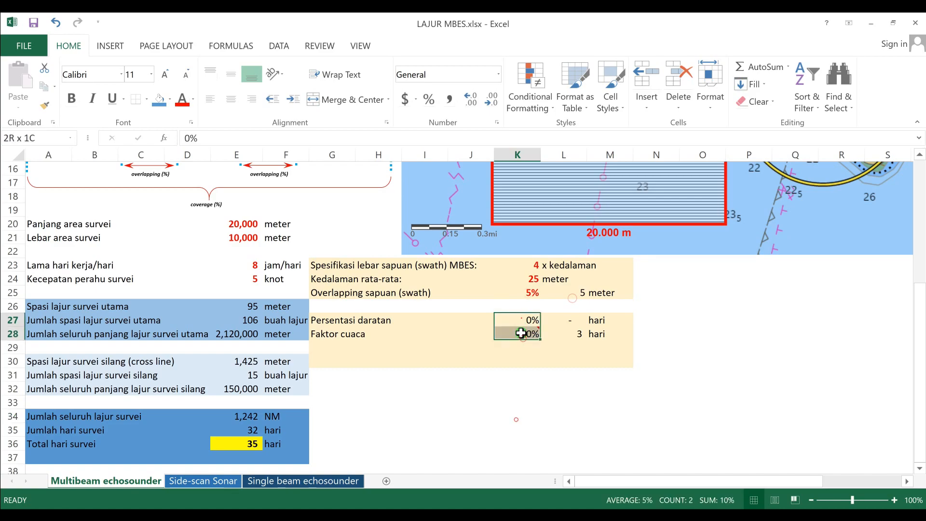
{"action": "left_click", "coordinate": [190, 107]}
{"action": "left_click", "coordinate": [91, 104]}
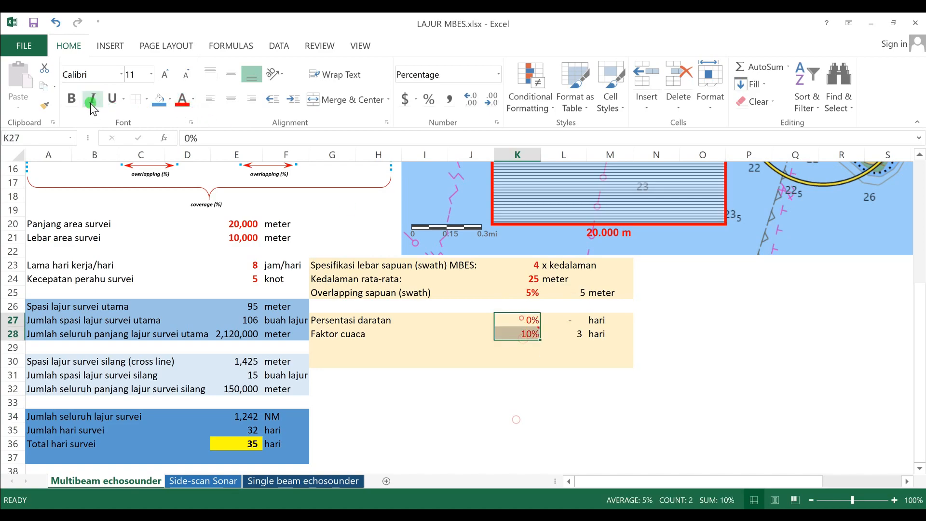
{"action": "left_click", "coordinate": [76, 98]}
{"action": "left_click", "coordinate": [453, 399]}
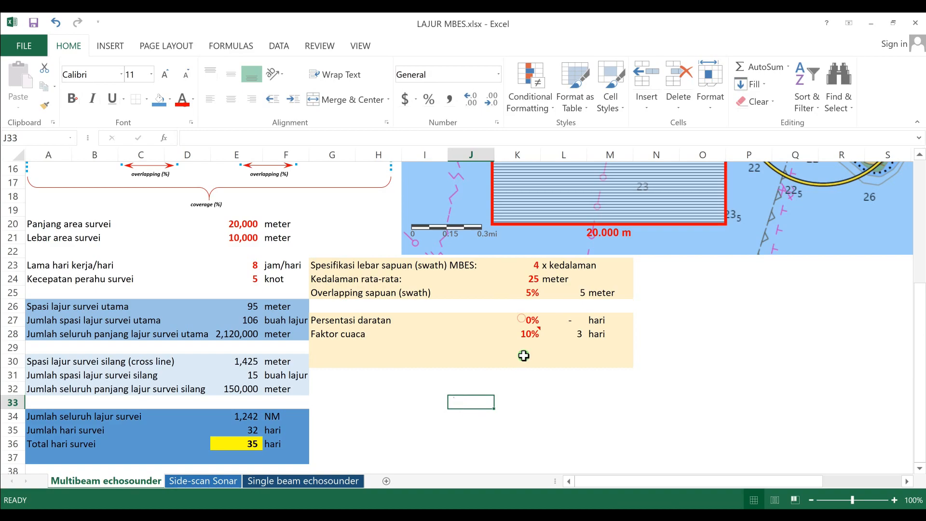
Read the comment attached to the weather factor (Faktor cuaca) in cell K28
{"action": "mouse_move", "coordinate": [530, 336]}
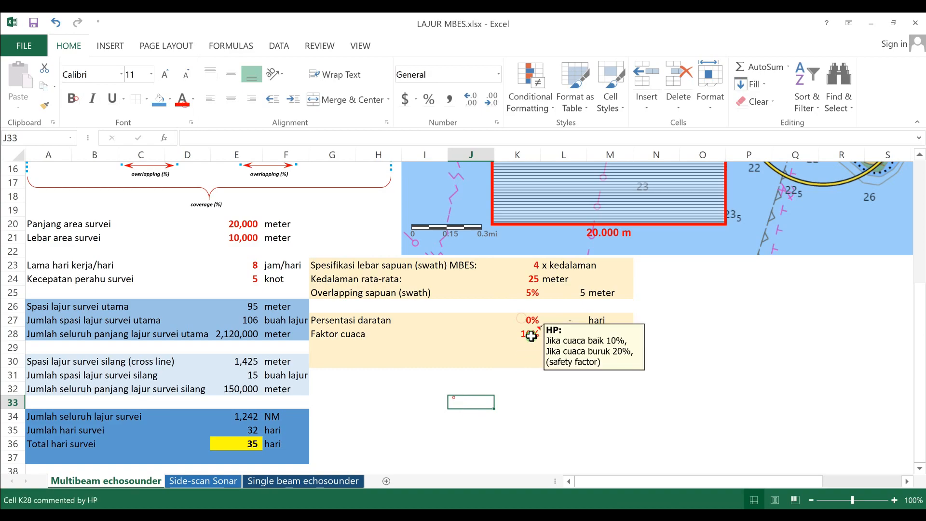
Review the weather factor in cell K28 together with its comment on good and bad weather safety factors
{"action": "left_click", "coordinate": [537, 396]}
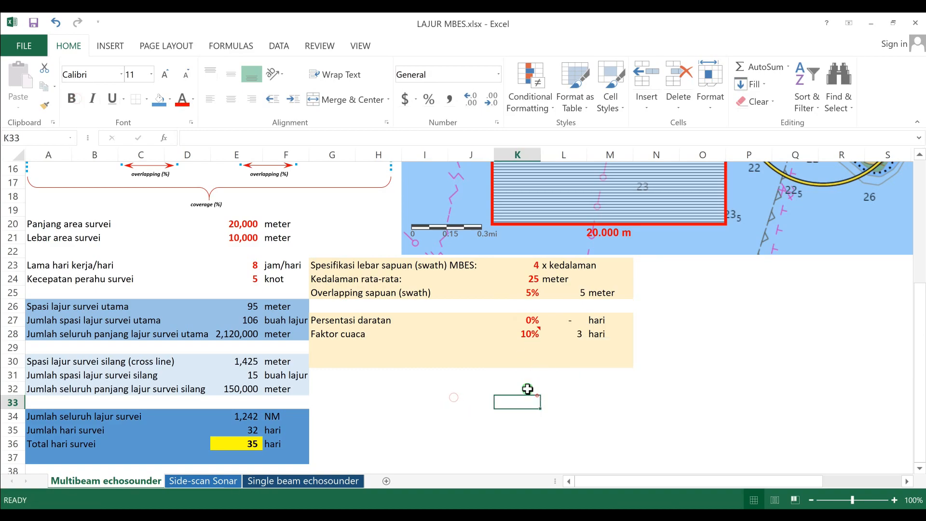
{"action": "left_click", "coordinate": [527, 388]}
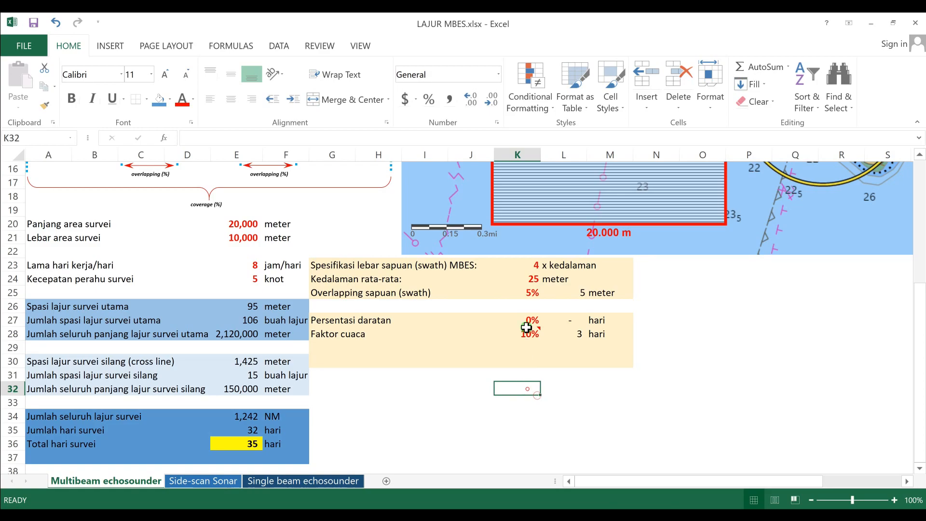
{"action": "left_click", "coordinate": [530, 337]}
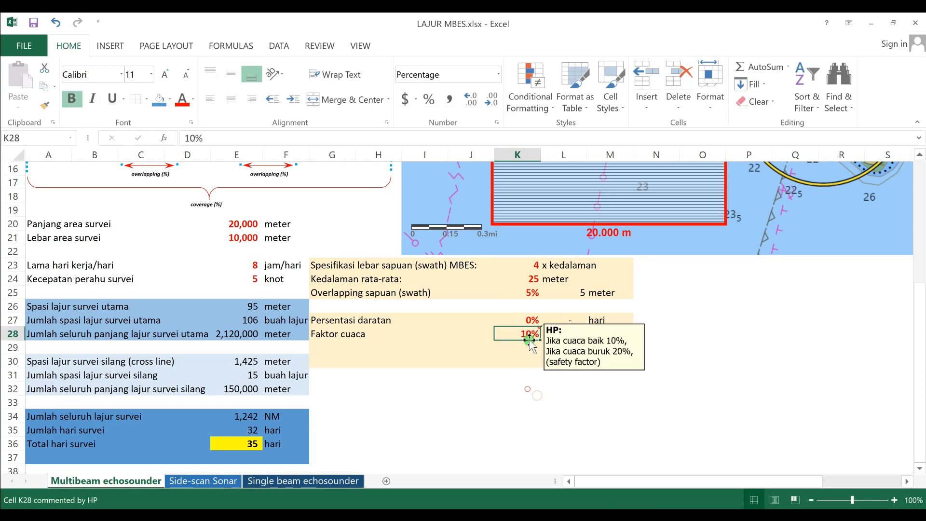
{"action": "left_click", "coordinate": [544, 422]}
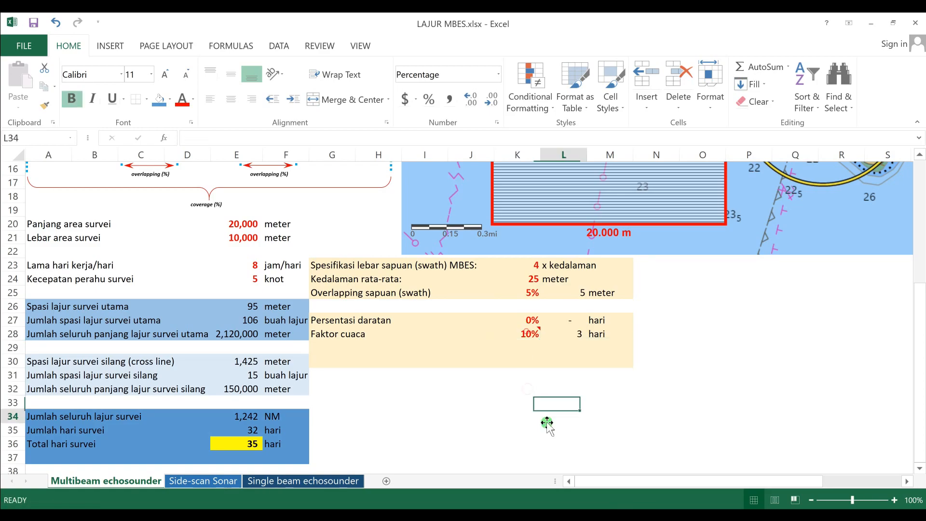
{"action": "left_click", "coordinate": [528, 333]}
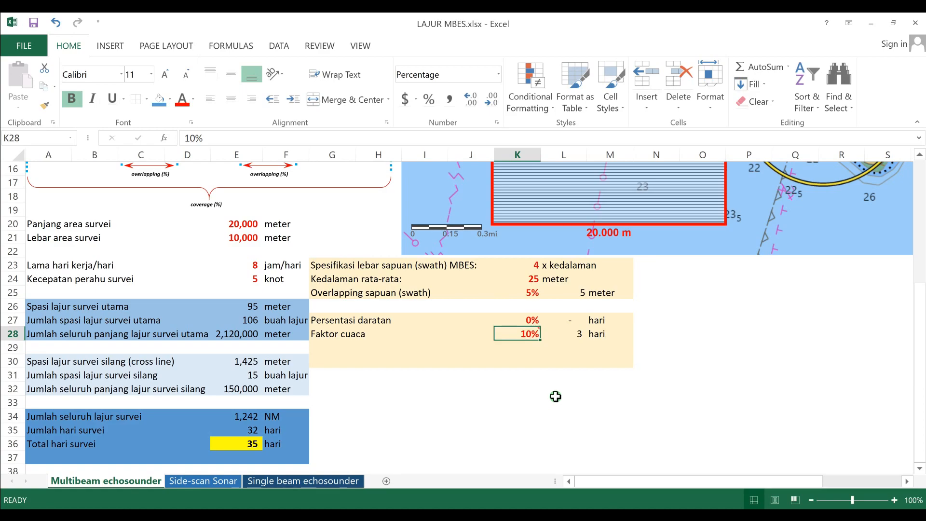
{"action": "left_click", "coordinate": [548, 398]}
{"action": "left_click", "coordinate": [530, 334]}
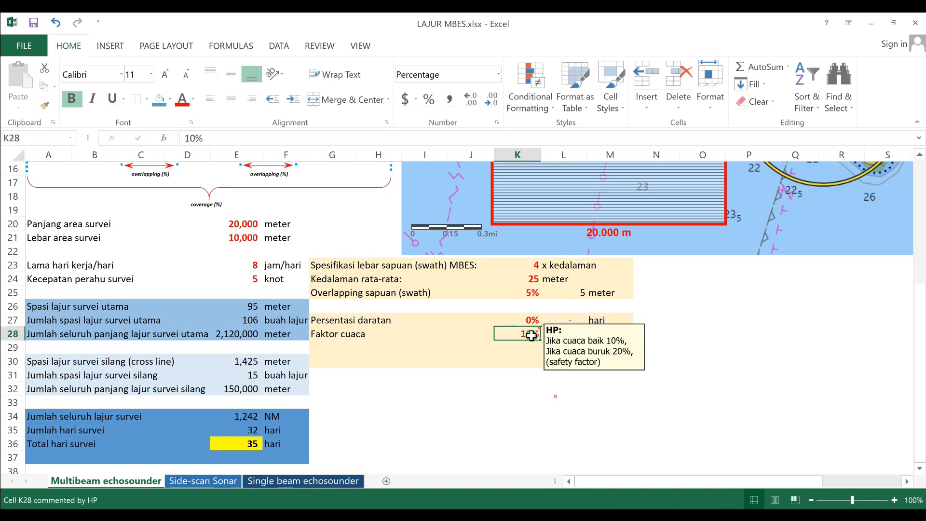
{"action": "left_click", "coordinate": [538, 400]}
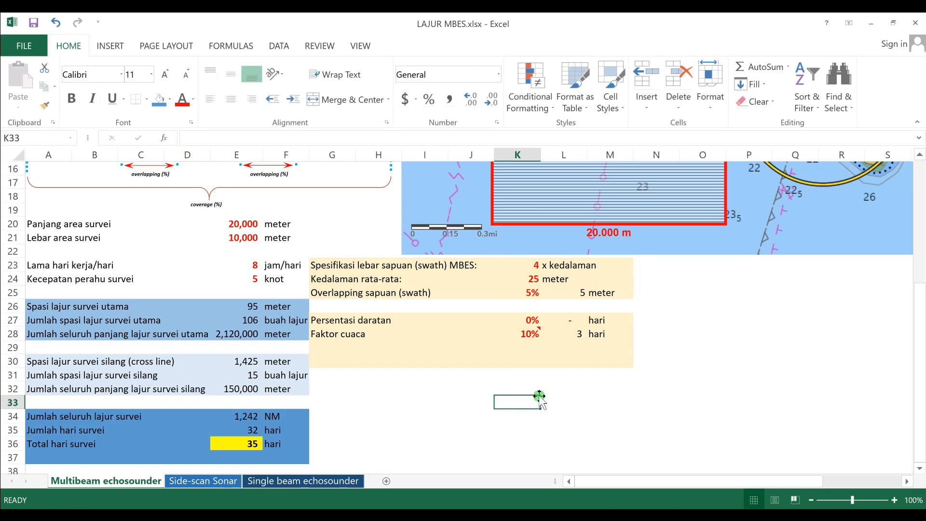
Remove the fill colour from the empty cells G29:M30 below the weather factor
{"action": "left_click_drag", "start_coordinate": [315, 354], "coordinate": [452, 354]}
{"action": "left_click", "coordinate": [498, 400]}
{"action": "left_click_drag", "start_coordinate": [316, 351], "coordinate": [596, 360]}
{"action": "left_click", "coordinate": [636, 392]}
{"action": "left_click_drag", "start_coordinate": [635, 482], "coordinate": [601, 481]}
{"action": "mouse_move", "coordinate": [920, 356]}
{"action": "left_mouse_down"}
{"action": "mouse_move", "coordinate": [916, 346]}
{"action": "mouse_move", "coordinate": [921, 371]}
{"action": "left_mouse_up"}
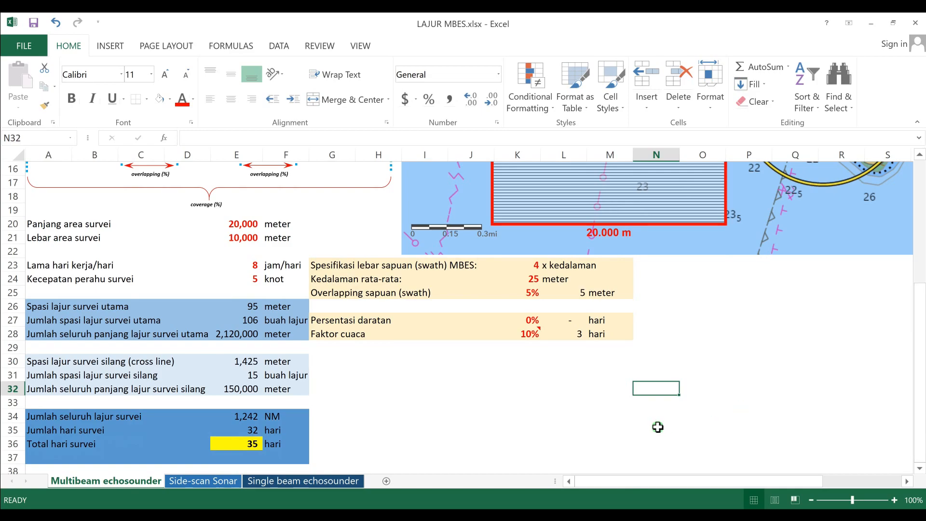
{"action": "key", "text": "Down"}
{"action": "key", "text": "Down"}
{"action": "key", "text": "Down"}
{"action": "key", "text": "Down"}
{"action": "key", "text": "Right"}
{"action": "key", "text": "Right"}
{"action": "key", "text": "Right"}
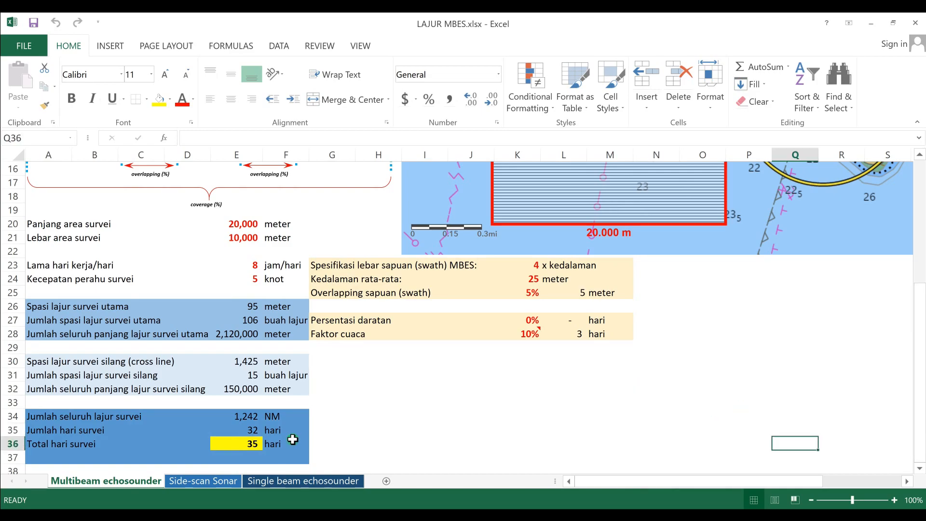
Enter the labels Embarkasi in cell G30 and Debarkasi in cell G31
{"action": "left_click", "coordinate": [333, 359]}
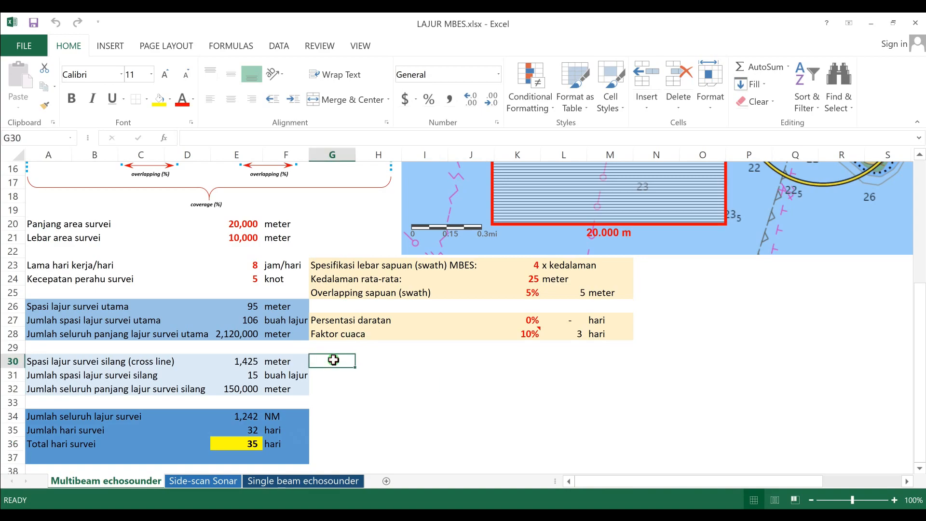
{"action": "type", "text": "Embar"}
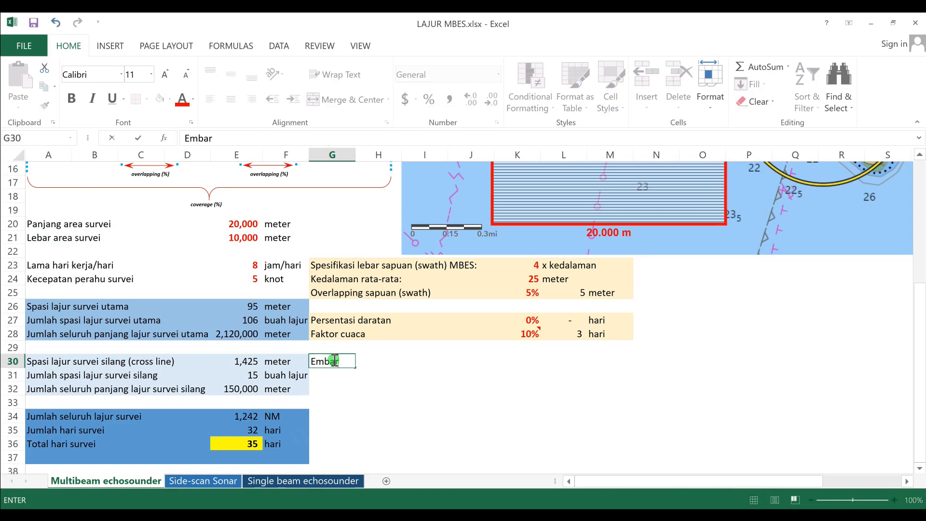
{"action": "type", "text": "kasi"}
{"action": "key", "text": "Return"}
{"action": "type", "text": "Denar"}
{"action": "key", "text": "BackSpace"}
{"action": "key", "text": "BackSpace"}
{"action": "key", "text": "BackSpace"}
{"action": "type", "text": "barkasi"}
Enter a duration of 1 for both Embarkasi and Debarkasi in cells K30 and K31
{"action": "key", "text": "Right"}
{"action": "key", "text": "Right"}
{"action": "key", "text": "Right"}
{"action": "key", "text": "Right"}
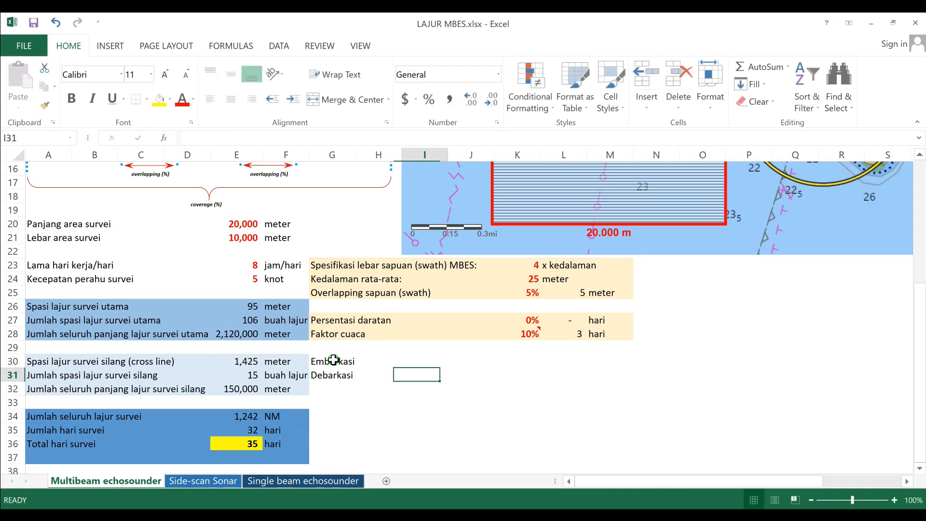
{"action": "key", "text": "Up"}
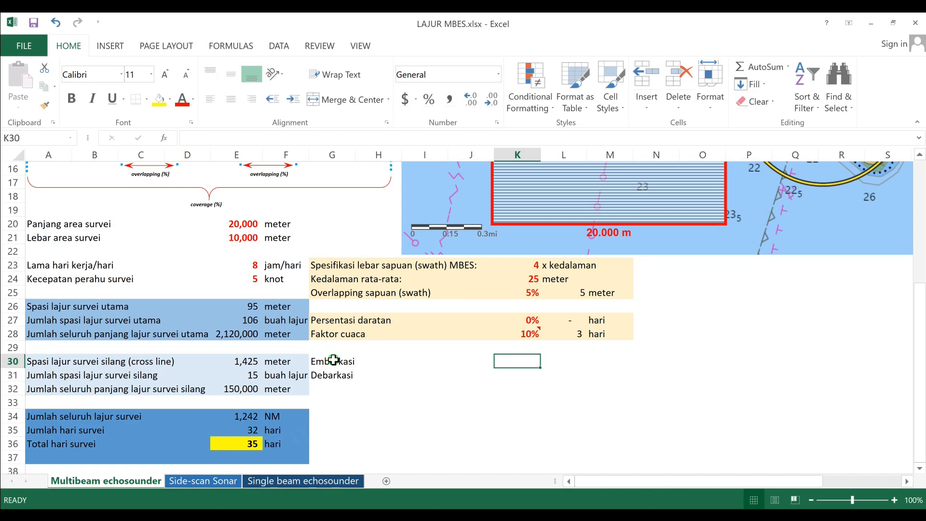
{"action": "type", "text": "1"}
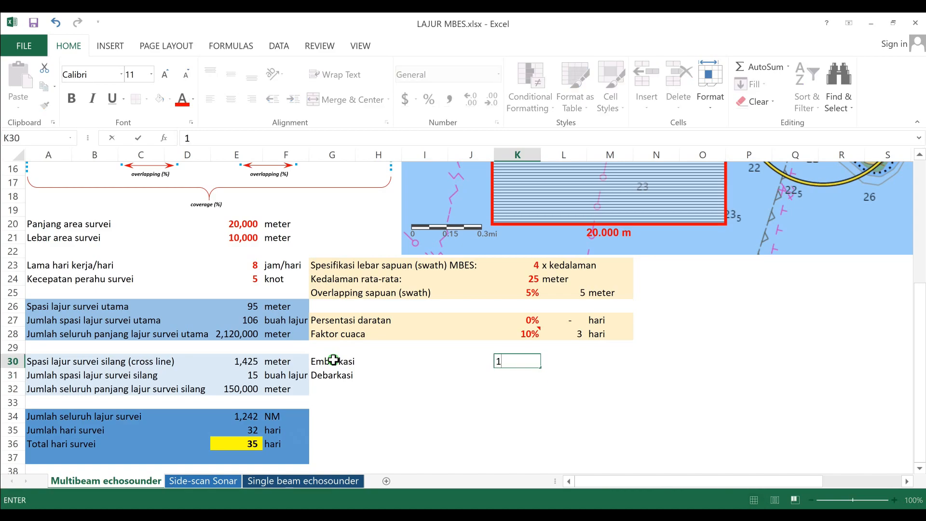
{"action": "key", "text": "Return"}
{"action": "type", "text": "1"}
{"action": "key", "text": "Return"}
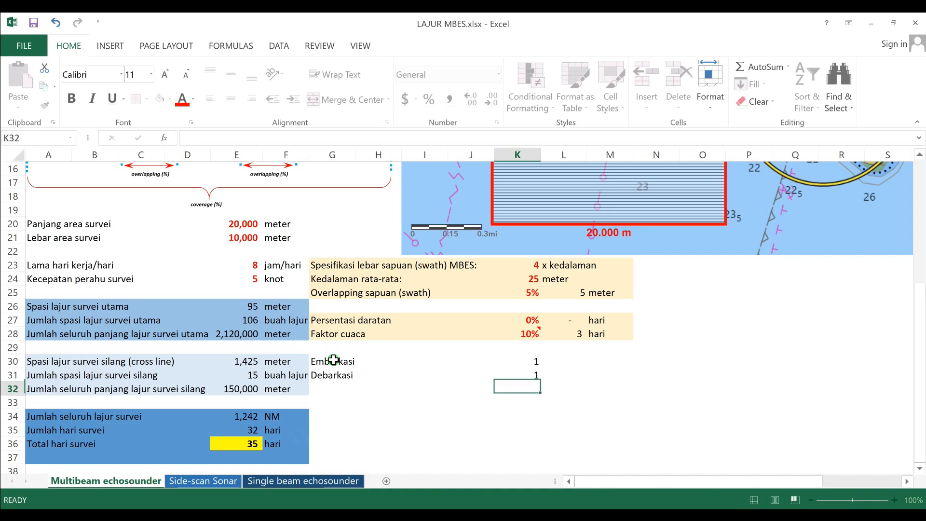
Add the unit hari beside both durations in cells L30 and L31
{"action": "key", "text": "Right"}
{"action": "key", "text": "Up"}
{"action": "key", "text": "Up"}
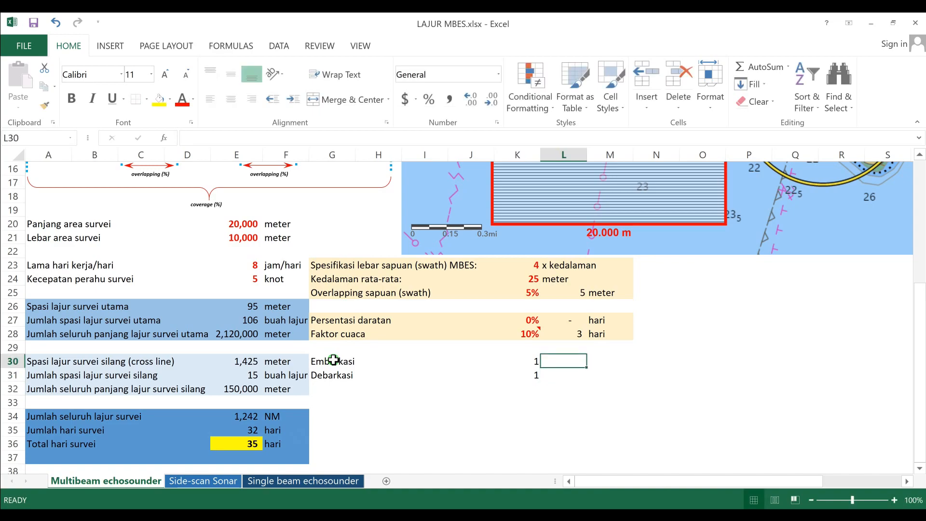
{"action": "type", "text": "hari"}
{"action": "key", "text": "Return"}
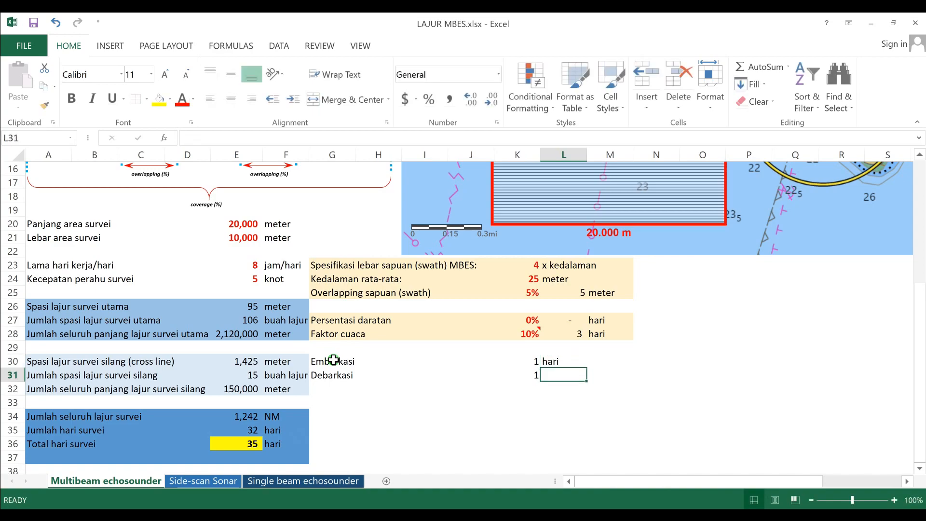
{"action": "type", "text": "hari"}
{"action": "key", "text": "Return"}
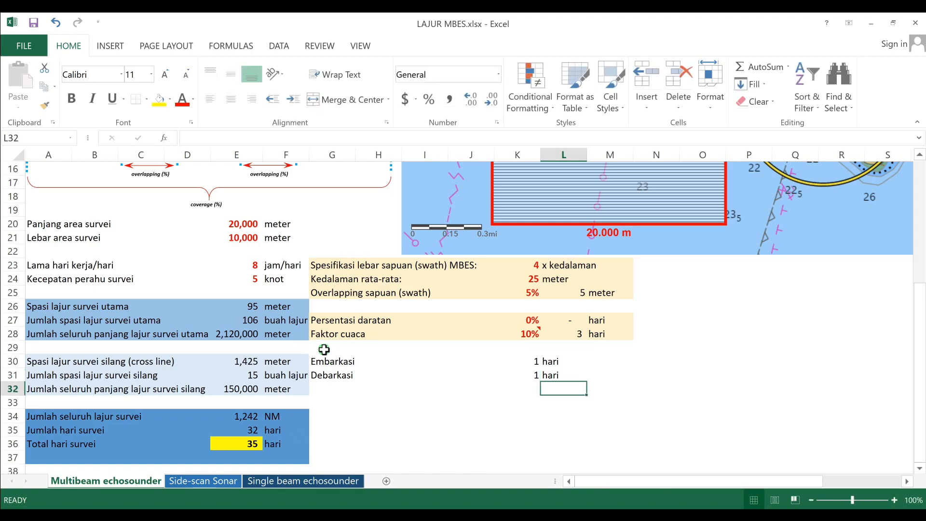
Format the Embarkasi and Debarkasi durations in K30:K31 as bold red text
{"action": "left_click_drag", "start_coordinate": [521, 361], "coordinate": [526, 375]}
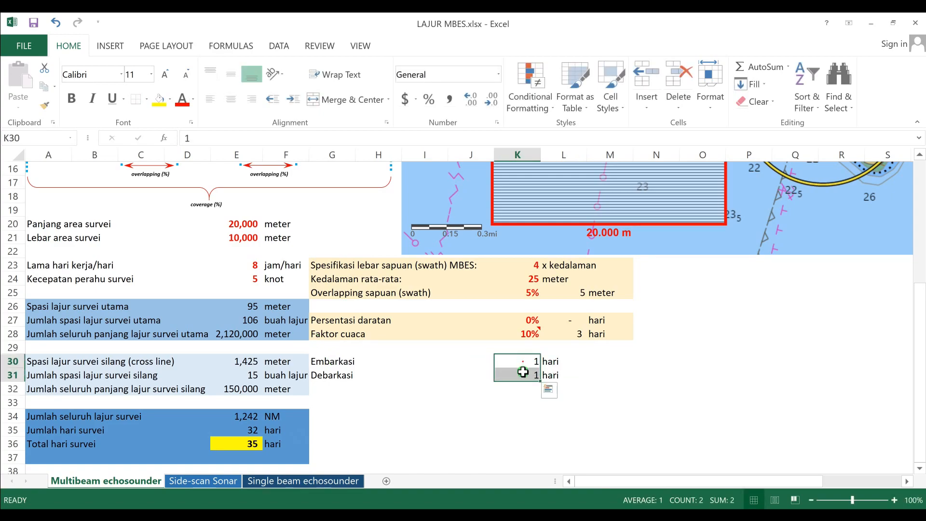
{"action": "left_click", "coordinate": [181, 99]}
{"action": "left_click", "coordinate": [71, 98]}
{"action": "left_click", "coordinate": [639, 344]}
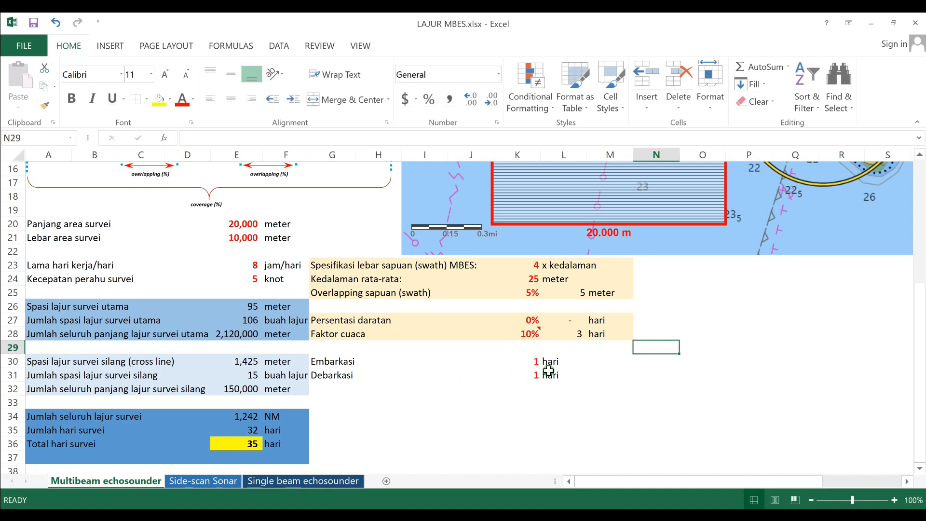
Enter the label Instalasi+pembongkaran in cell G32 below Debarkasi
{"action": "left_click", "coordinate": [325, 387]}
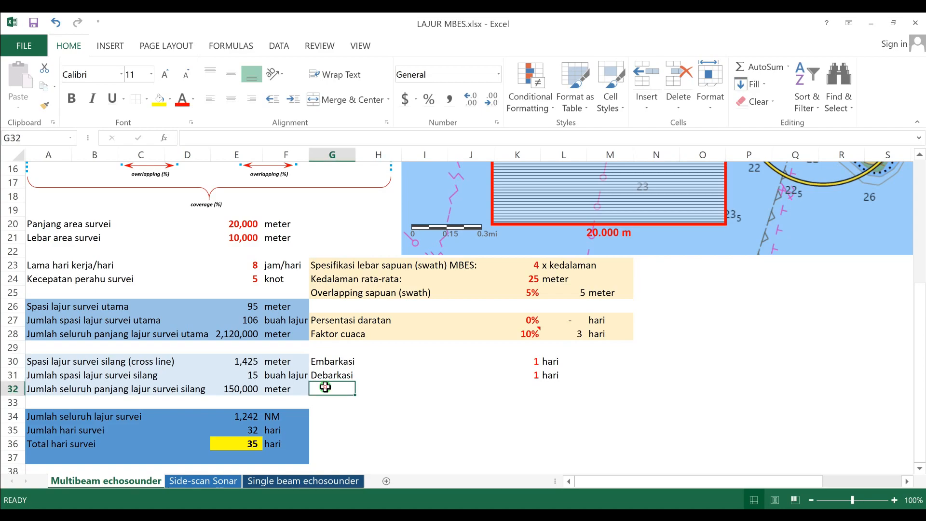
{"action": "type", "text": "Inst"}
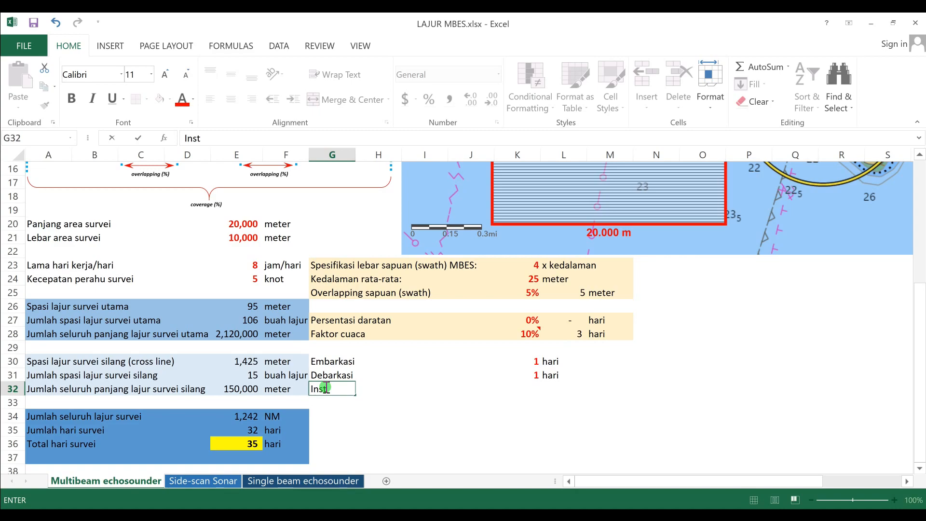
{"action": "type", "text": "alasi+pembon"}
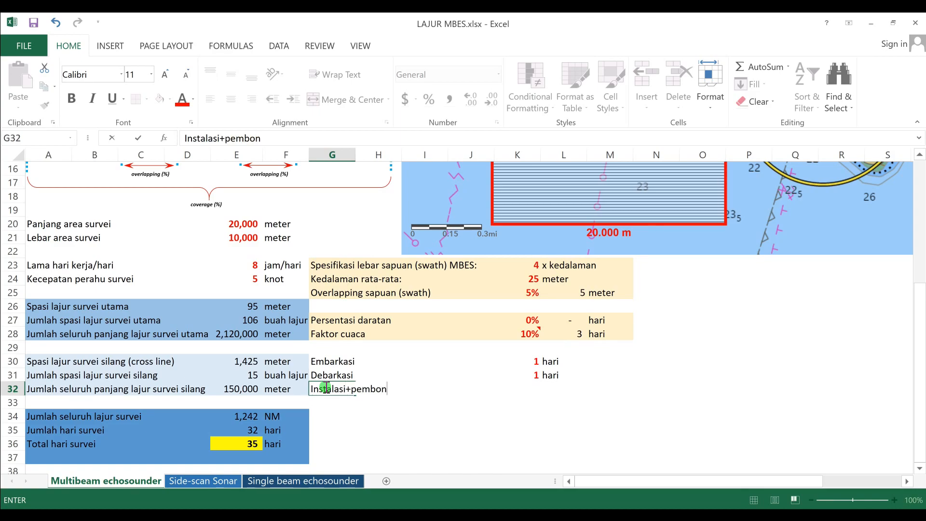
{"action": "type", "text": "gkaran"}
Set the Instalasi+pembongkaran duration to 2 in cell K32 with the unit hari in L32
{"action": "key", "text": "Right"}
{"action": "key", "text": "Right"}
{"action": "key", "text": "Right"}
{"action": "key", "text": "Right"}
{"action": "type", "text": "2"}
{"action": "key", "text": "Return"}
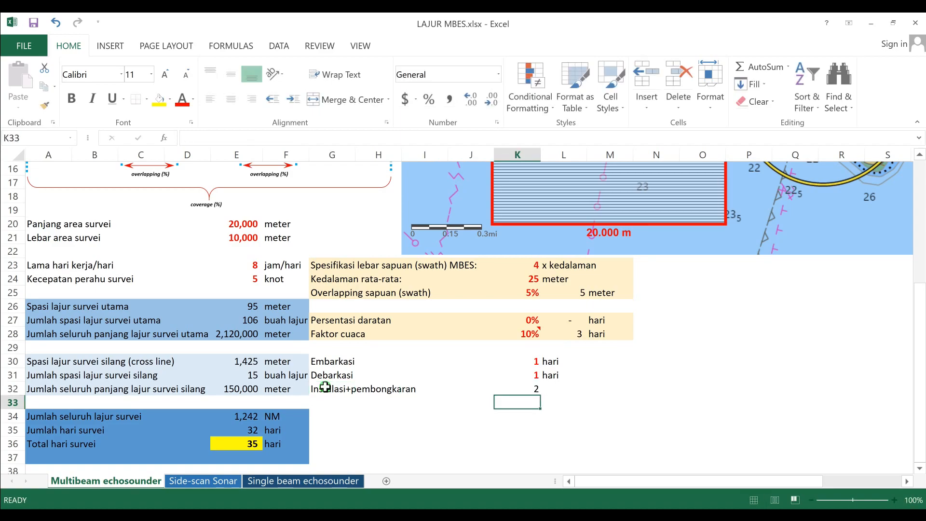
{"action": "left_click", "coordinate": [549, 388]}
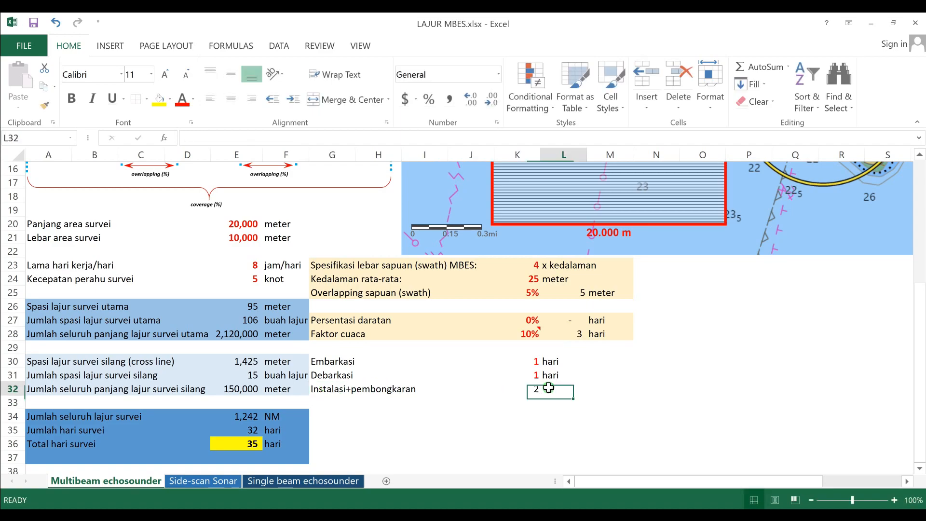
{"action": "type", "text": "hari"}
{"action": "key", "text": "Return"}
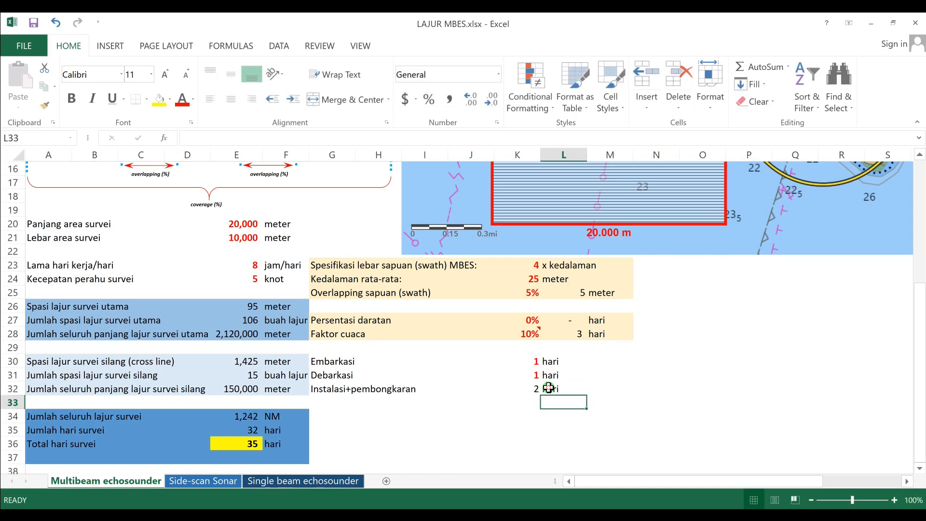
Check the day counts for installation, embarkation and debarkation in cells K32, K30 and K31
{"action": "left_click", "coordinate": [527, 387]}
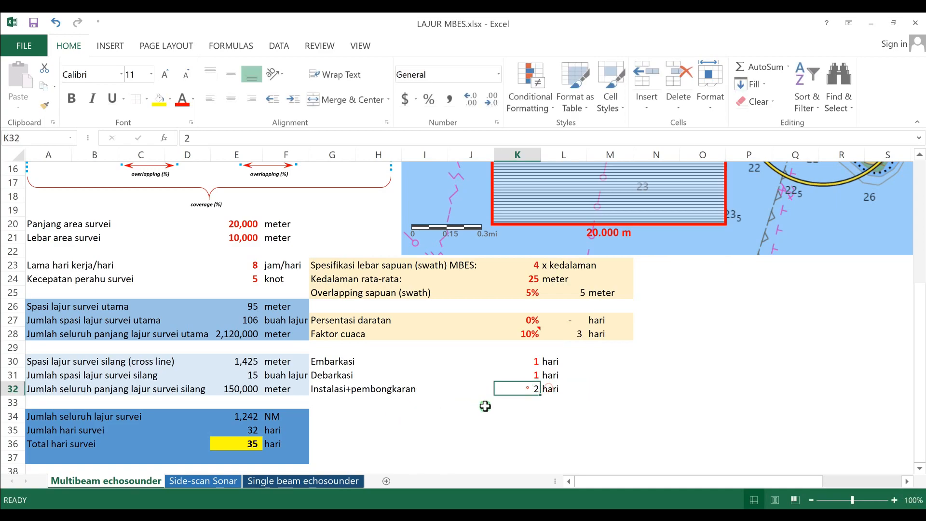
{"action": "left_click", "coordinate": [521, 407]}
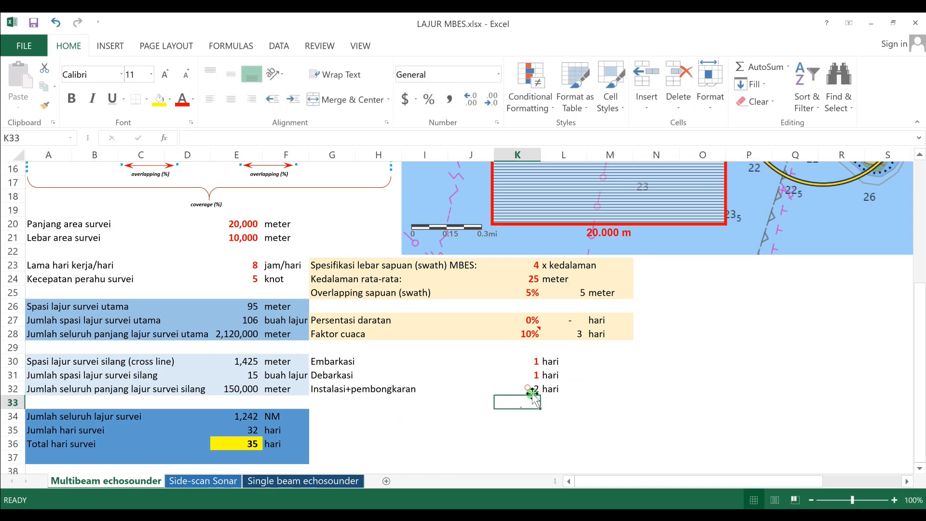
{"action": "left_click", "coordinate": [584, 410]}
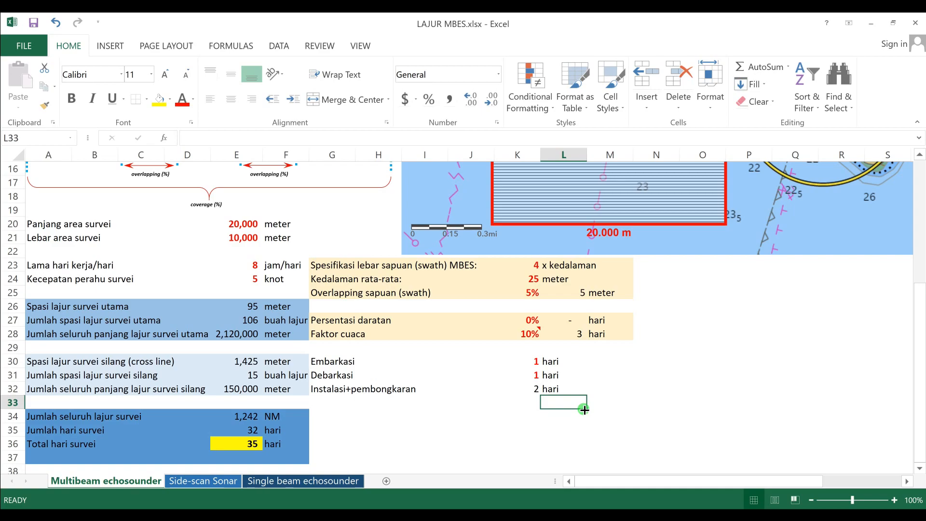
{"action": "left_click", "coordinate": [518, 391]}
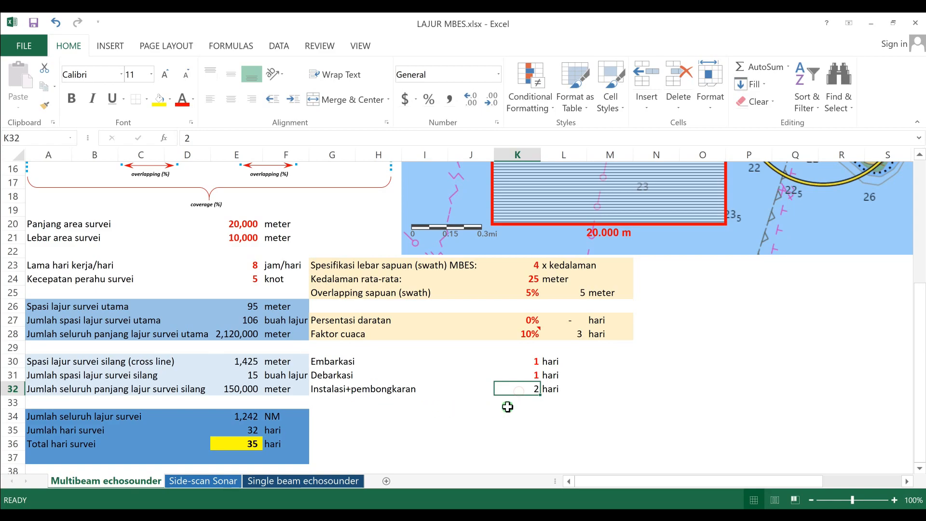
{"action": "left_click", "coordinate": [526, 363]}
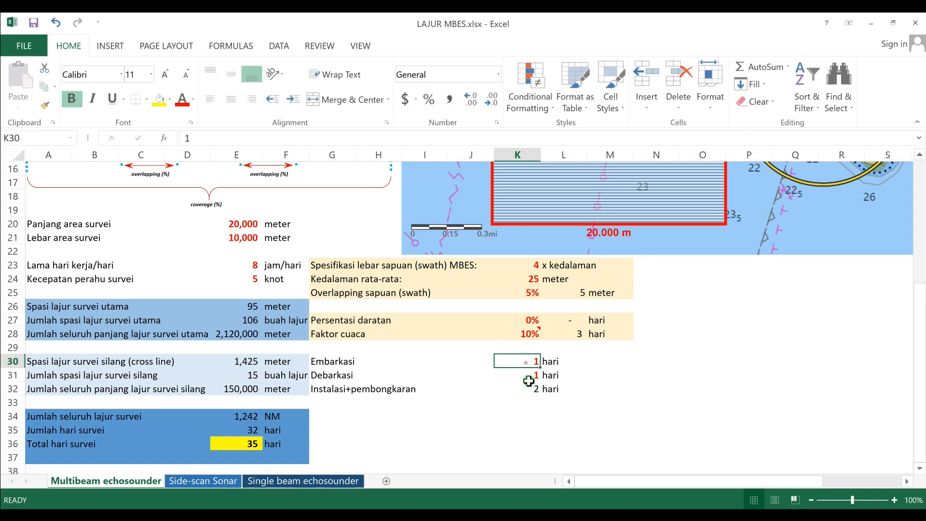
{"action": "left_click", "coordinate": [528, 380]}
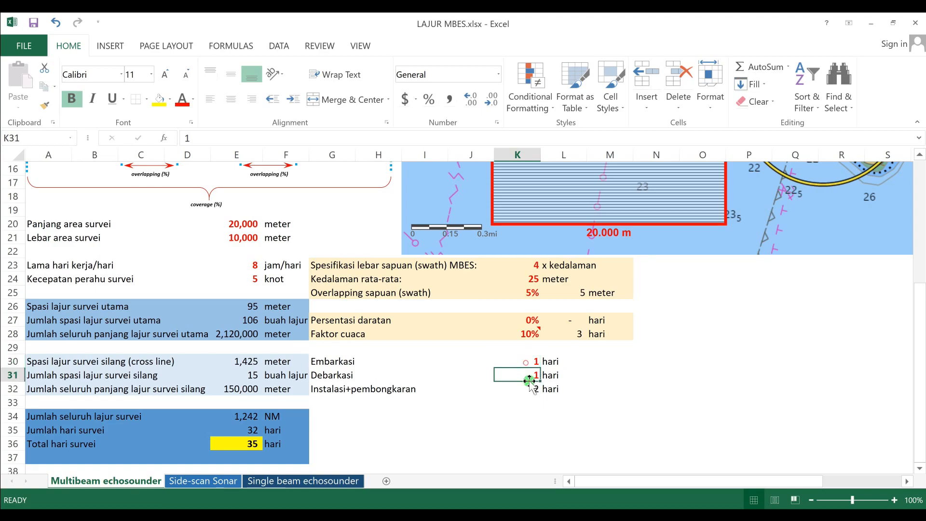
Add a Patch test entry in row 33 with the label in G33, 1 in K33 and the unit hari in L33
{"action": "left_click", "coordinate": [345, 399]}
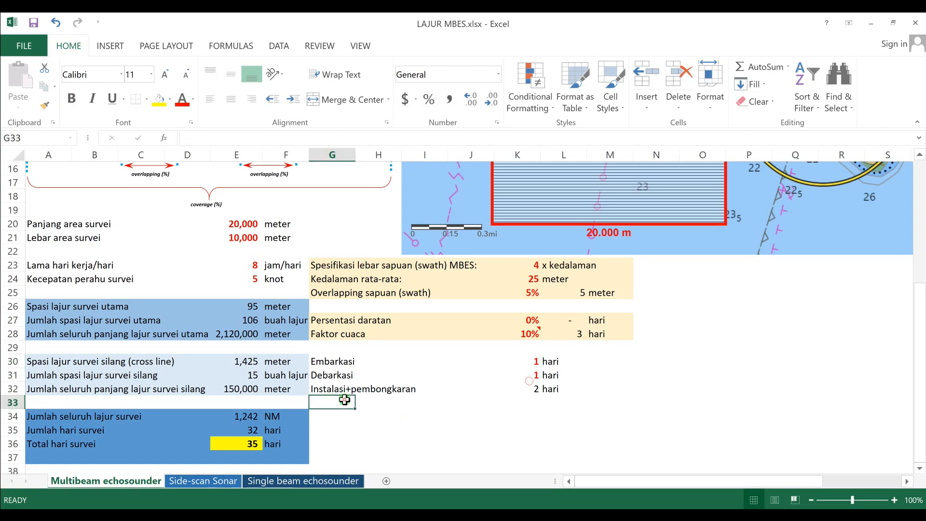
{"action": "type", "text": "P"}
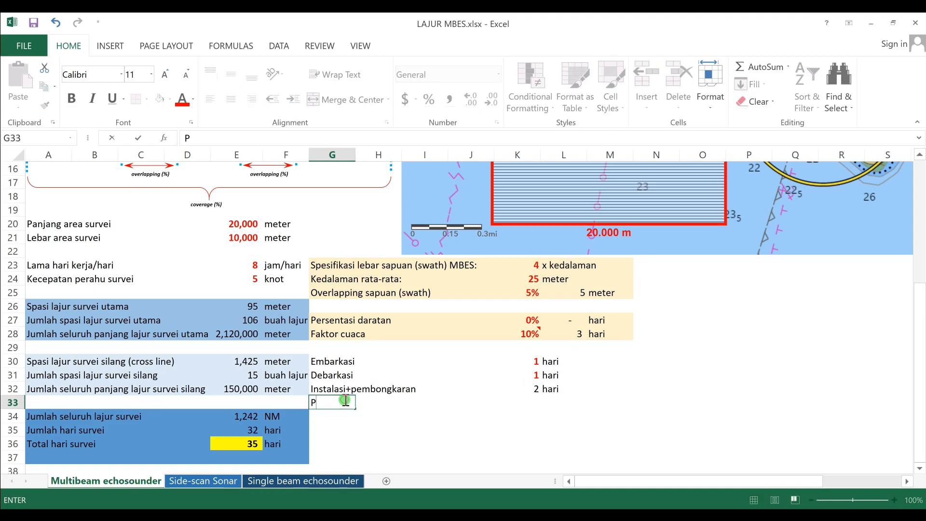
{"action": "type", "text": "atch test"}
{"action": "key", "text": "Tab"}
{"action": "key", "text": "Tab"}
{"action": "key", "text": "Tab"}
{"action": "key", "text": "Tab"}
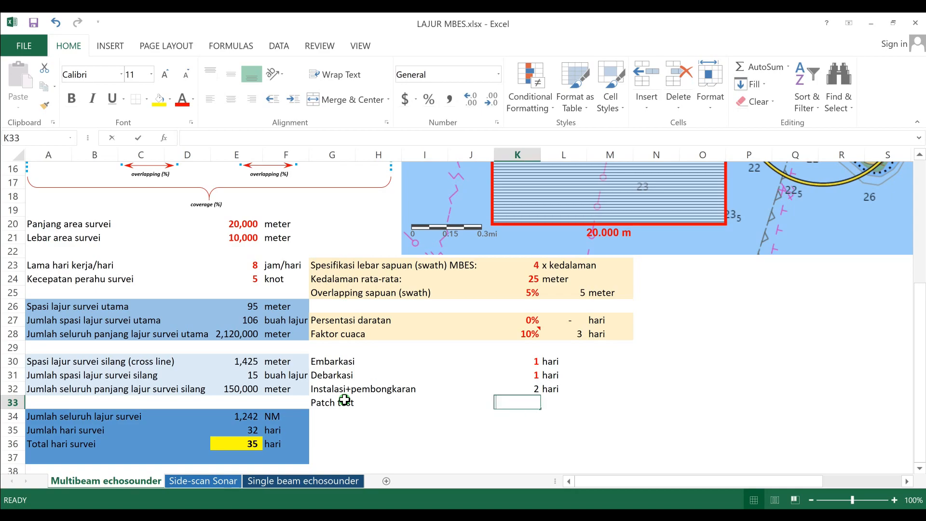
{"action": "type", "text": "1"}
{"action": "key", "text": "Tab"}
{"action": "type", "text": "hari"}
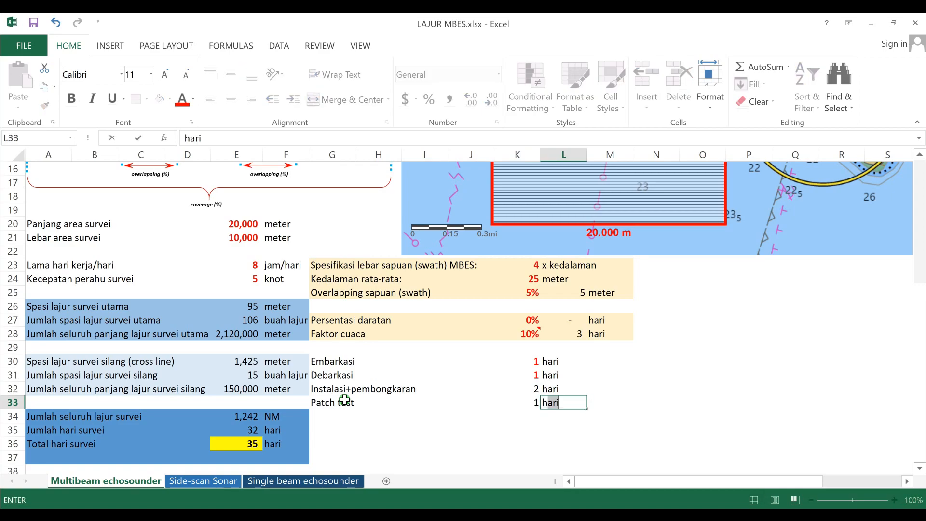
{"action": "key", "text": "Return"}
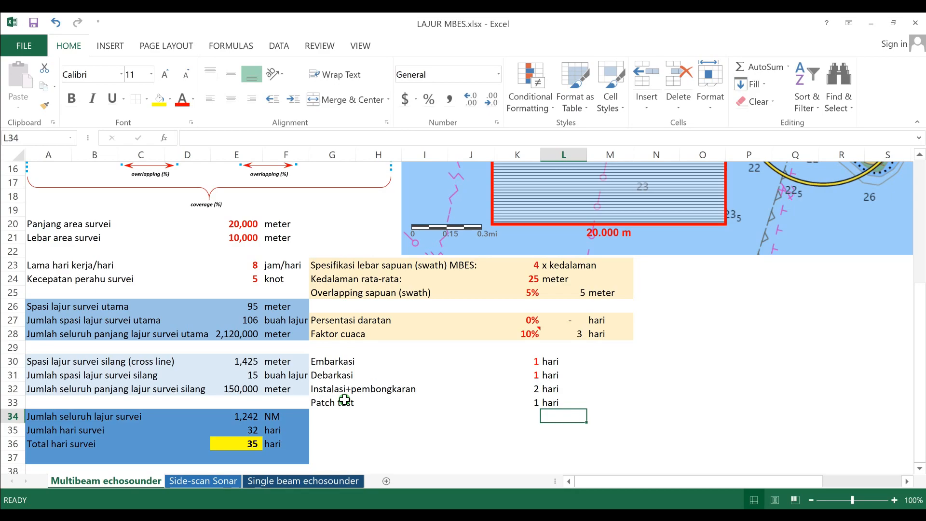
Extend the Total hari survei formula in E36 to =((E35-L27)+L28)+(SUM(K30:K33))
{"action": "left_click_drag", "start_coordinate": [919, 304], "coordinate": [911, 220]}
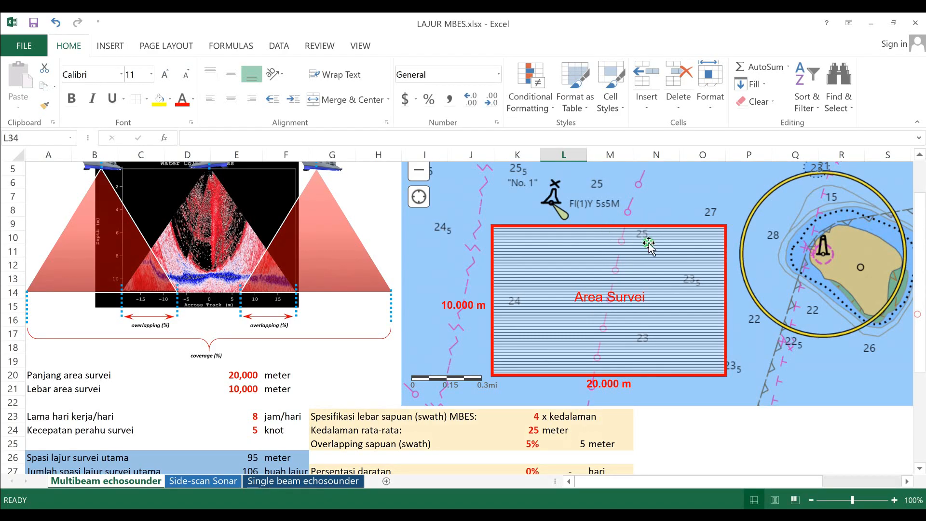
{"action": "left_click_drag", "start_coordinate": [922, 365], "coordinate": [922, 461]}
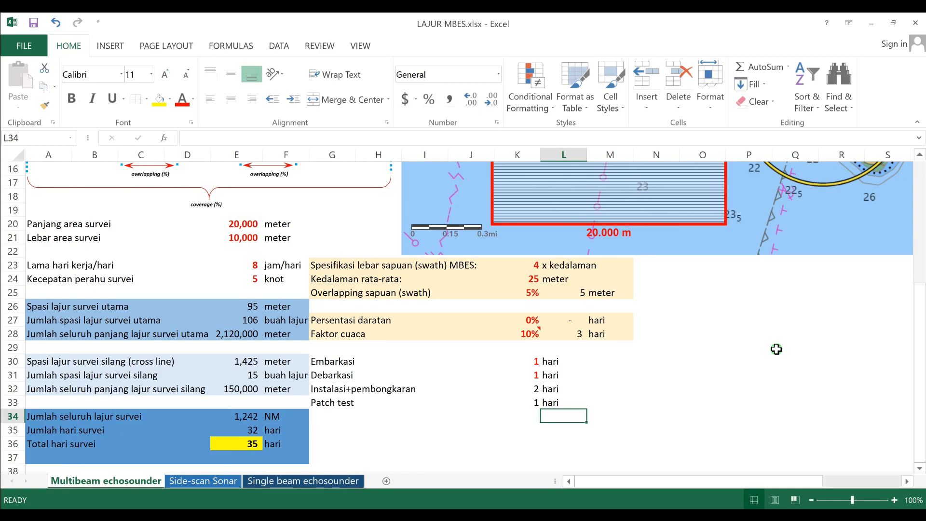
{"action": "left_click", "coordinate": [238, 442]}
{"action": "left_click", "coordinate": [368, 138]}
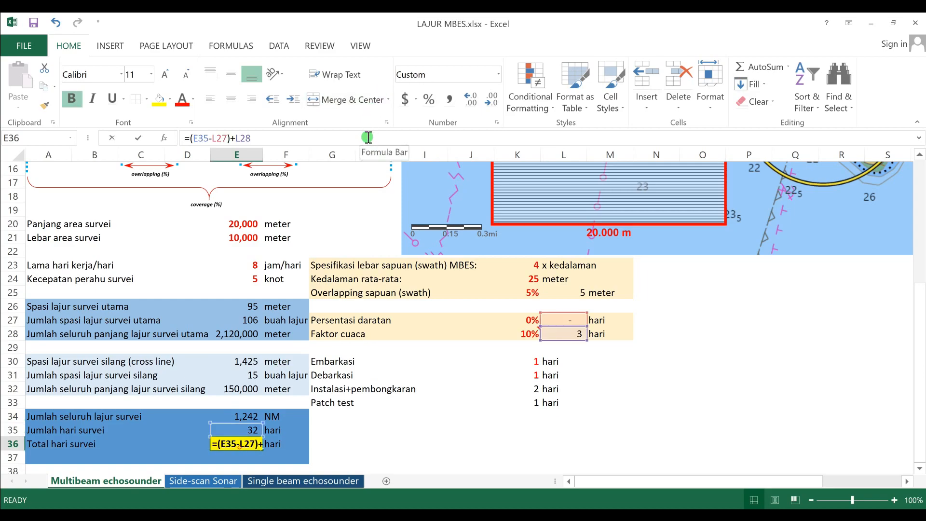
{"action": "type", "text": ")"}
{"action": "left_click", "coordinate": [190, 138]}
{"action": "type", "text": "("}
{"action": "left_click", "coordinate": [318, 138]}
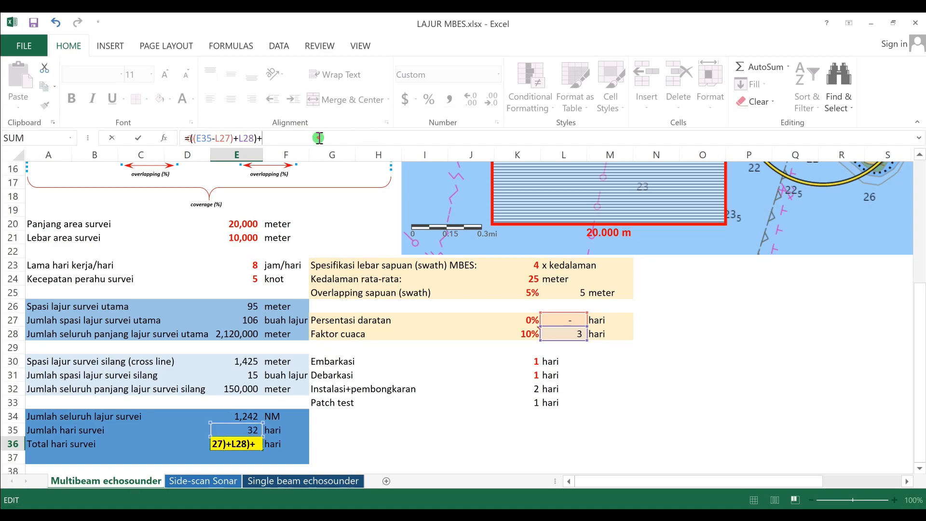
{"action": "type", "text": "+(sum("}
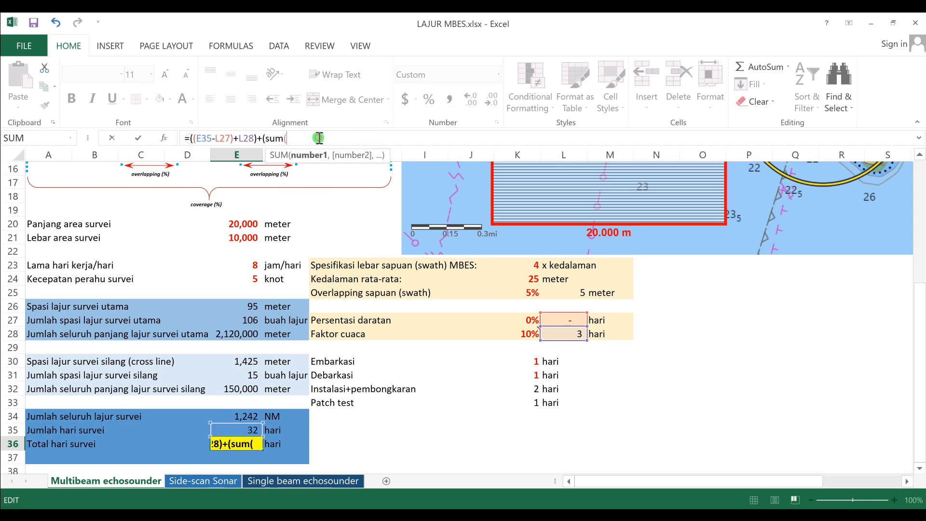
{"action": "left_click_drag", "start_coordinate": [524, 365], "coordinate": [521, 403]}
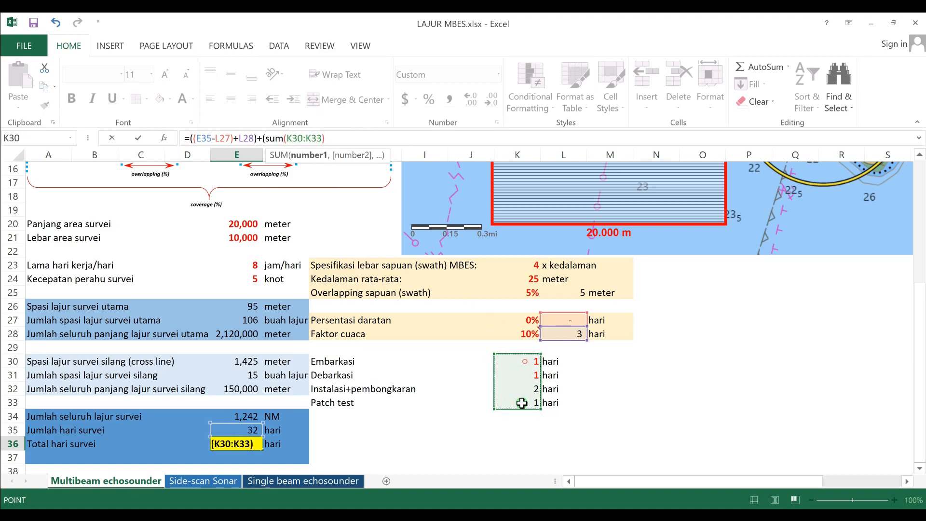
{"action": "type", "text": ")"}
{"action": "key", "text": "Return"}
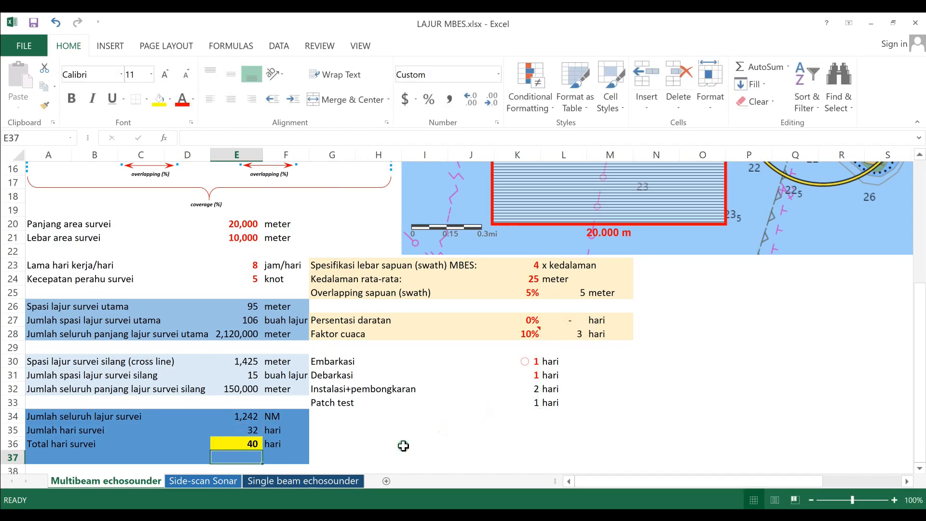
{"action": "left_click", "coordinate": [369, 445]}
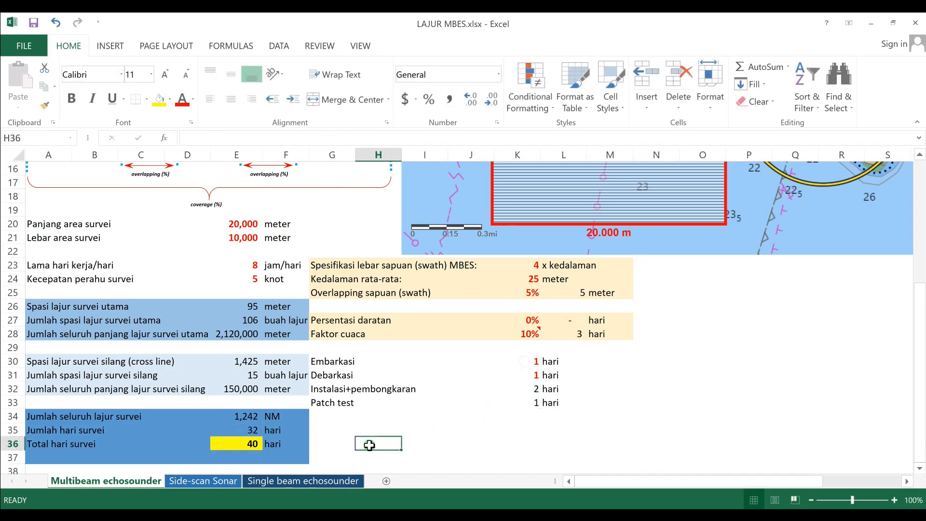
{"action": "left_click", "coordinate": [700, 420]}
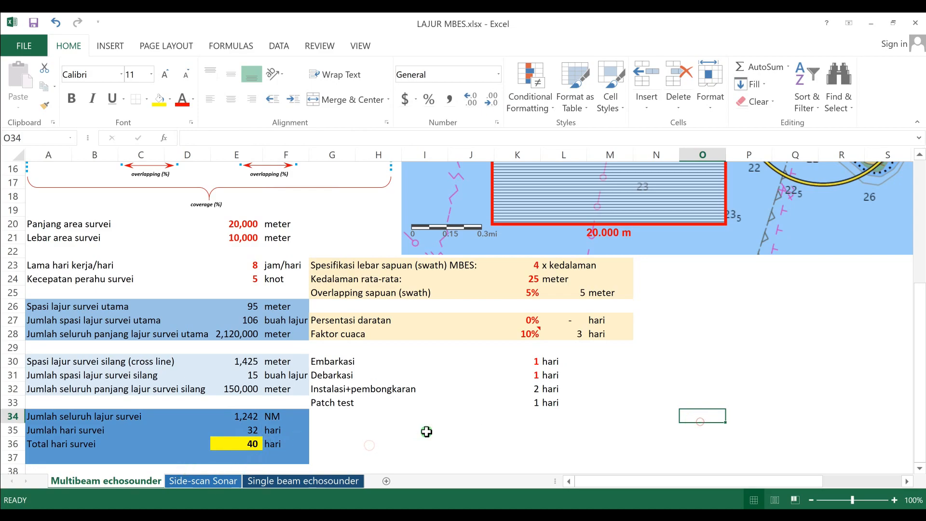
Fill the embarkation to patch test block G30:L33 with light orange
{"action": "left_click_drag", "start_coordinate": [330, 361], "coordinate": [549, 401]}
{"action": "left_click", "coordinate": [171, 99]}
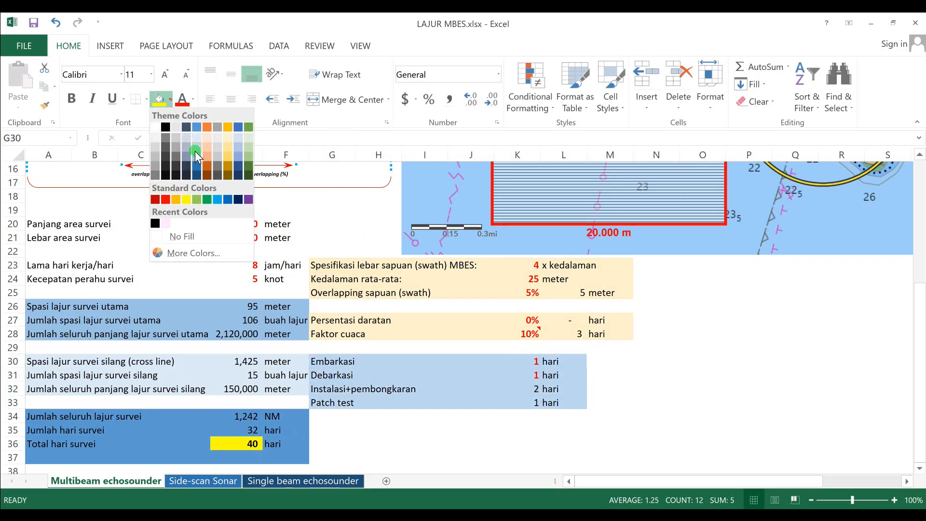
{"action": "left_click", "coordinate": [204, 156]}
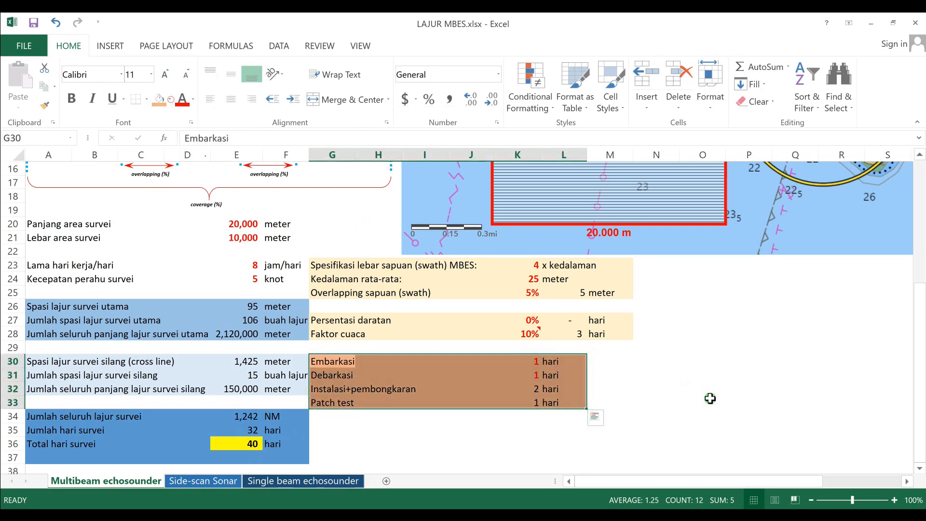
{"action": "left_click", "coordinate": [712, 398]}
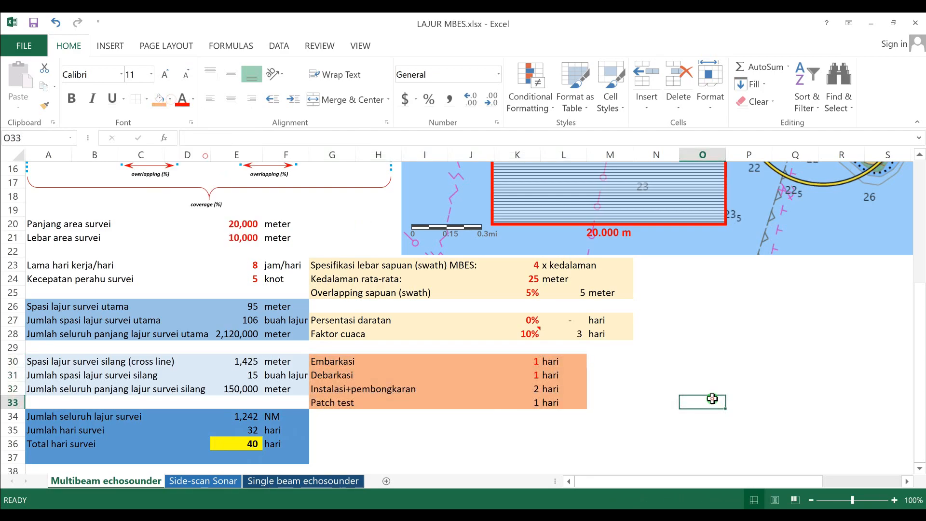
Review the additional day entries in K30:L33 and the total survey days formula in E36
{"action": "left_click", "coordinate": [530, 361]}
{"action": "left_click", "coordinate": [532, 376]}
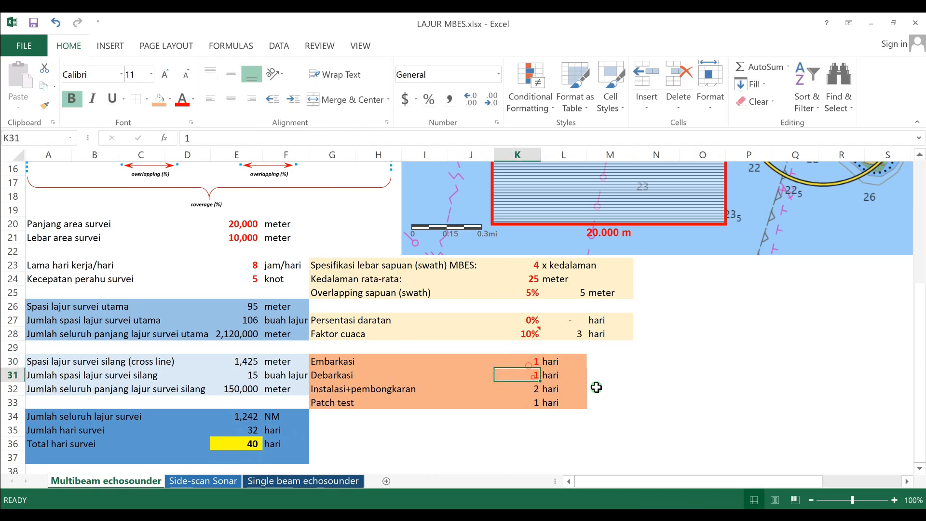
{"action": "left_click", "coordinate": [555, 374]}
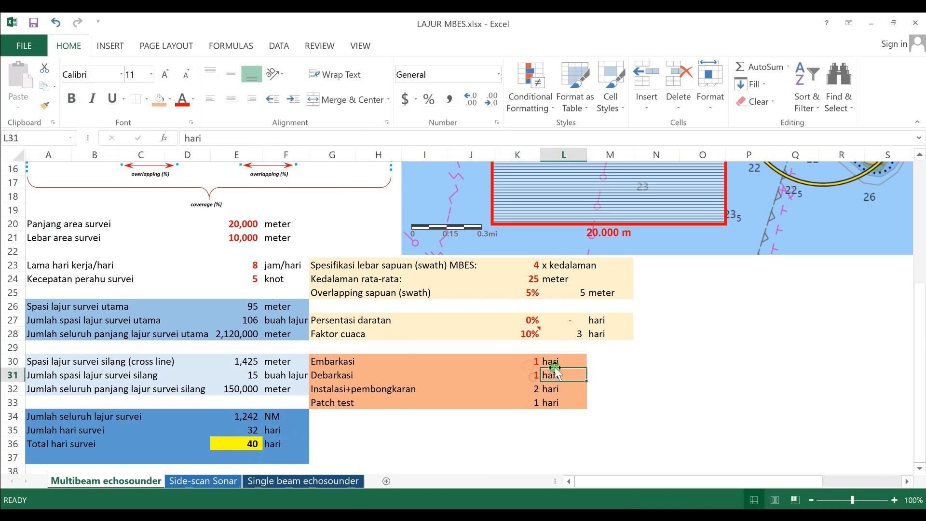
{"action": "left_click", "coordinate": [555, 361]}
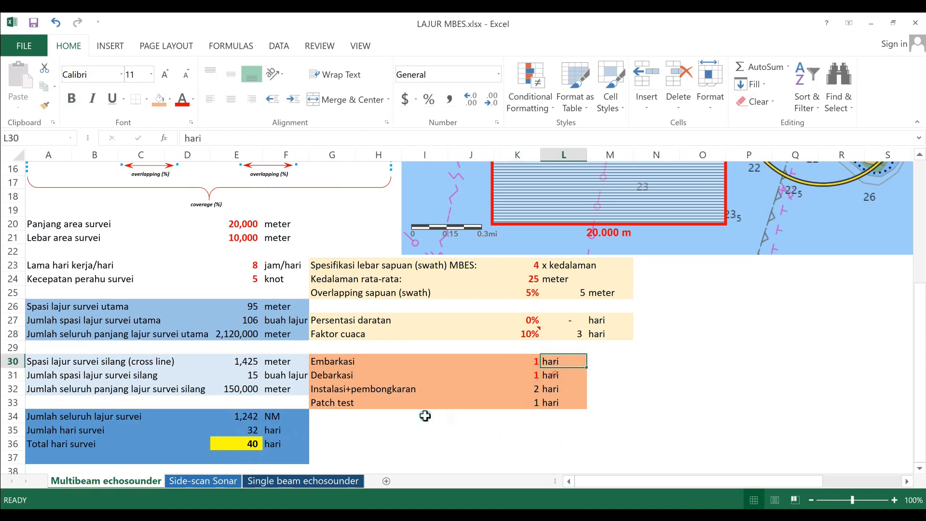
{"action": "left_click", "coordinate": [538, 393]}
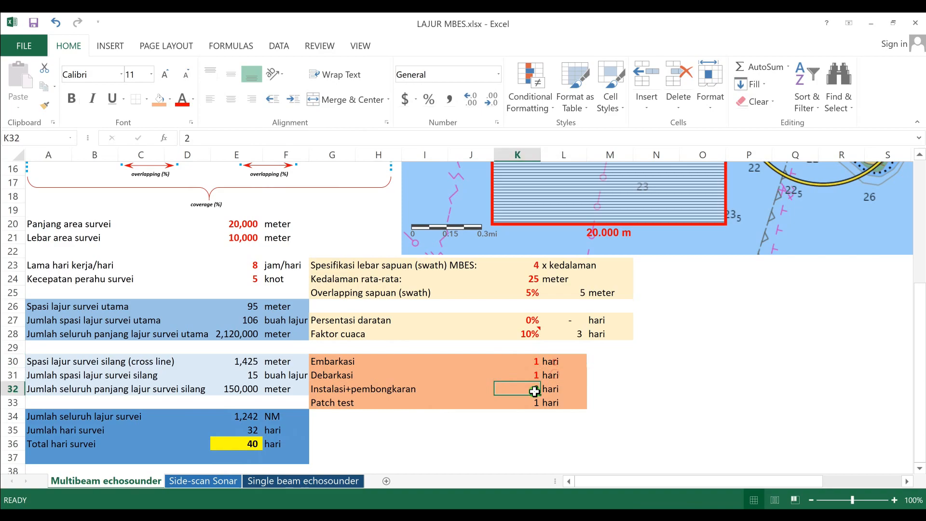
{"action": "left_click", "coordinate": [526, 403]}
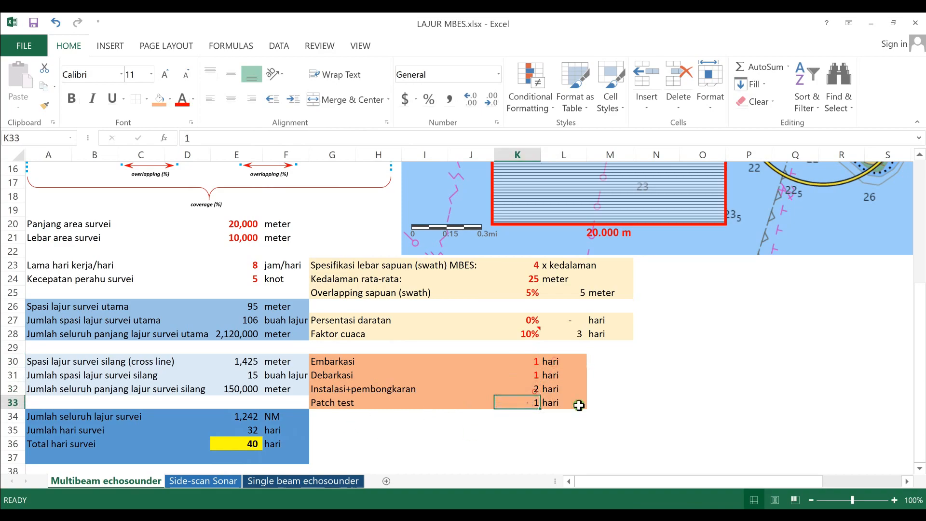
{"action": "left_click", "coordinate": [631, 406]}
{"action": "left_click_drag", "start_coordinate": [921, 393], "coordinate": [922, 412]}
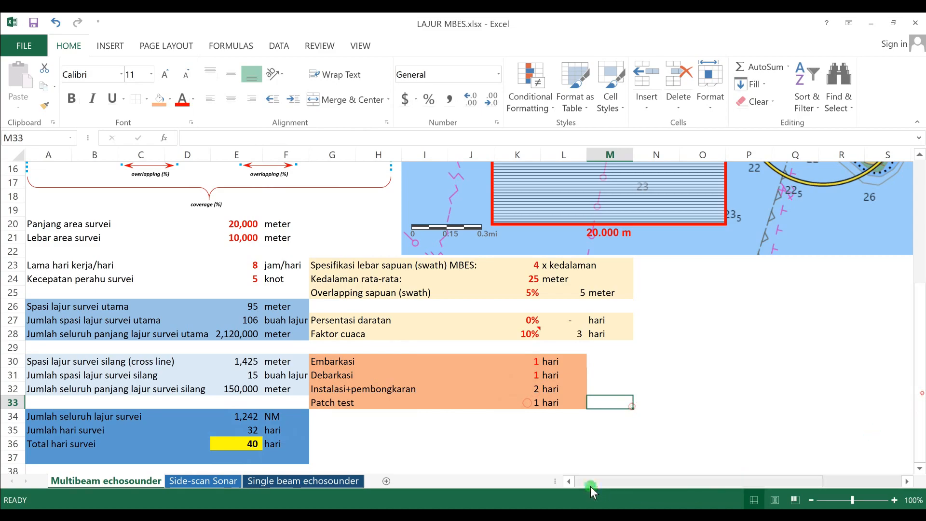
{"action": "left_click", "coordinate": [235, 447]}
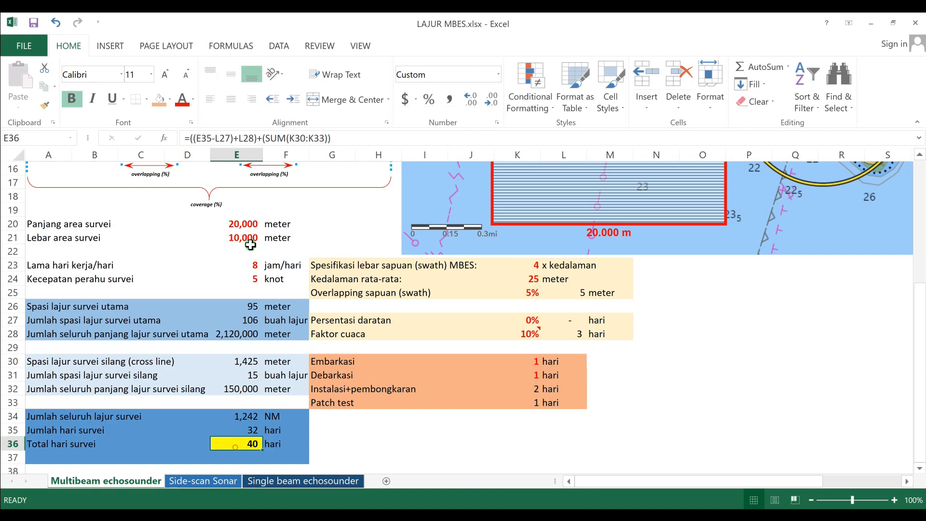
{"action": "left_click", "coordinate": [666, 412]}
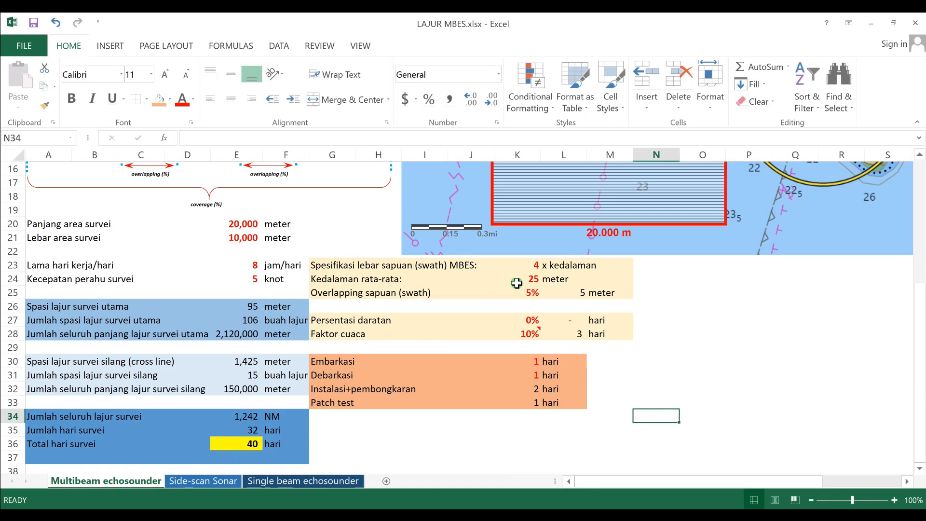
Set the average depth (Kedalaman rata-rata) in K24 to 100 meter
{"action": "left_click", "coordinate": [532, 283]}
{"action": "mouse_move", "coordinate": [916, 398]}
{"action": "left_mouse_down"}
{"action": "mouse_move", "coordinate": [917, 352]}
{"action": "mouse_move", "coordinate": [921, 396]}
{"action": "left_mouse_up"}
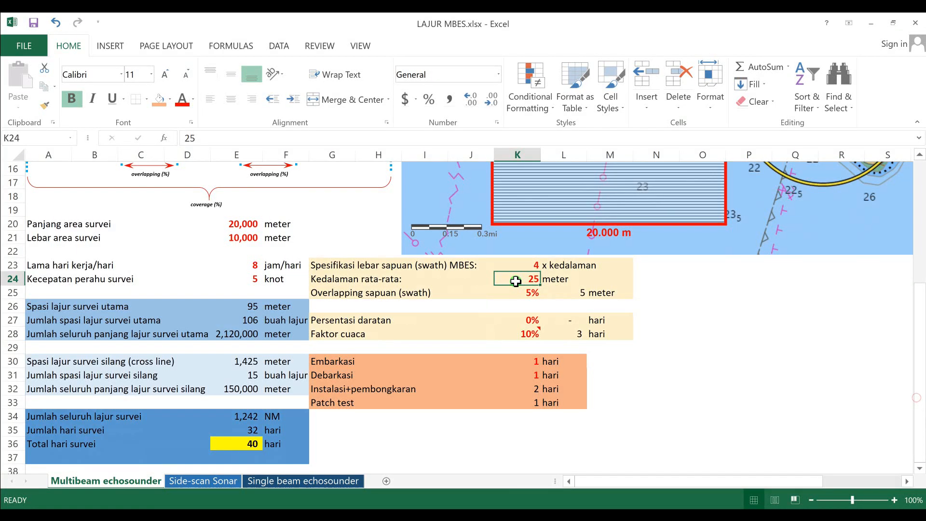
{"action": "type", "text": "100"}
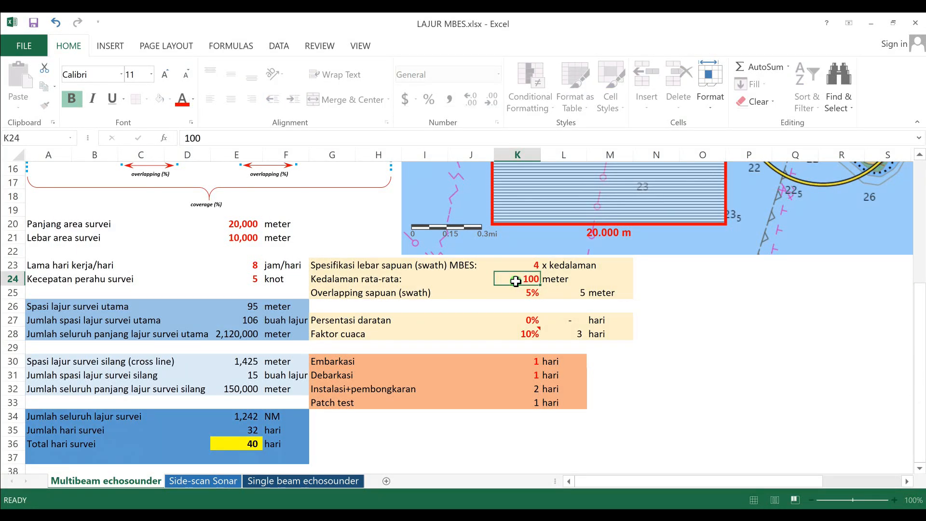
{"action": "key", "text": "Return"}
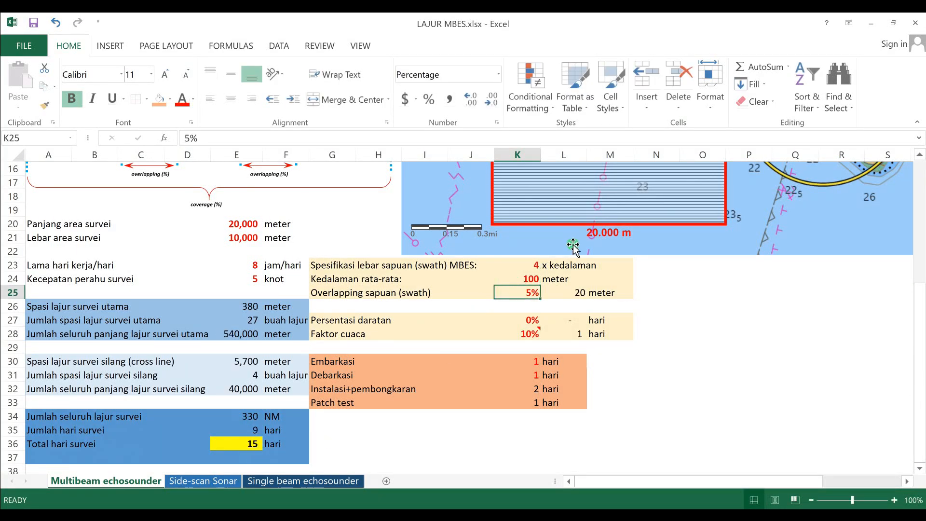
Change the average depth in K24 to 50 meter
{"action": "left_click", "coordinate": [524, 279]}
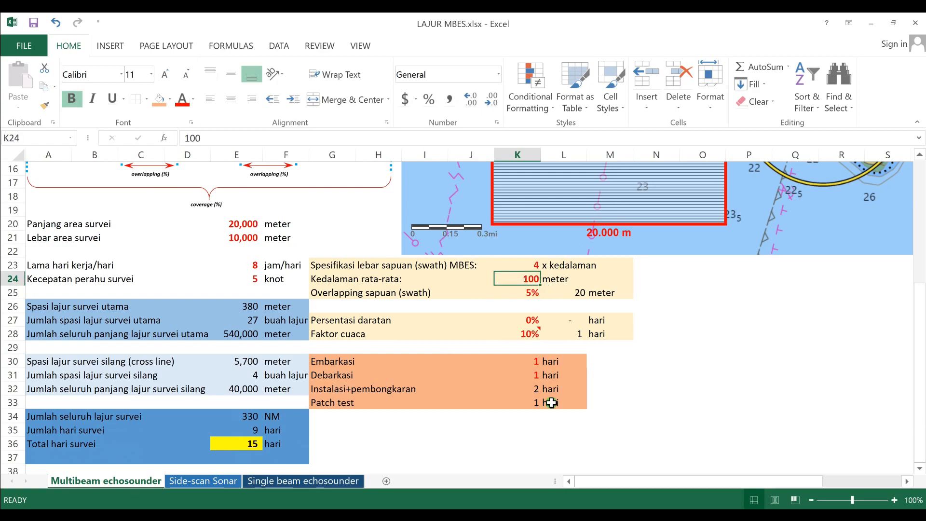
{"action": "type", "text": "50"}
{"action": "key", "text": "Return"}
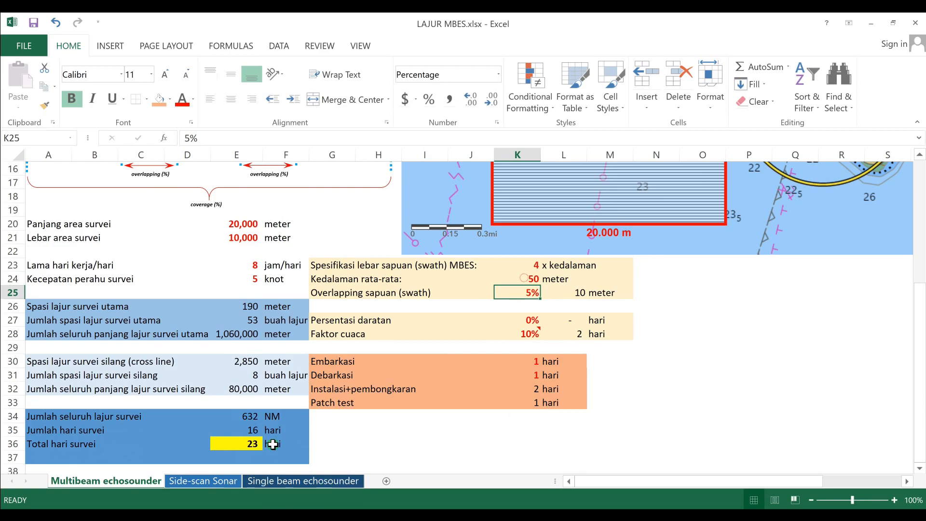
{"action": "left_click", "coordinate": [433, 461]}
{"action": "mouse_move", "coordinate": [922, 430]}
{"action": "left_mouse_down"}
{"action": "mouse_move", "coordinate": [922, 344]}
{"action": "mouse_move", "coordinate": [920, 432]}
{"action": "left_mouse_up"}
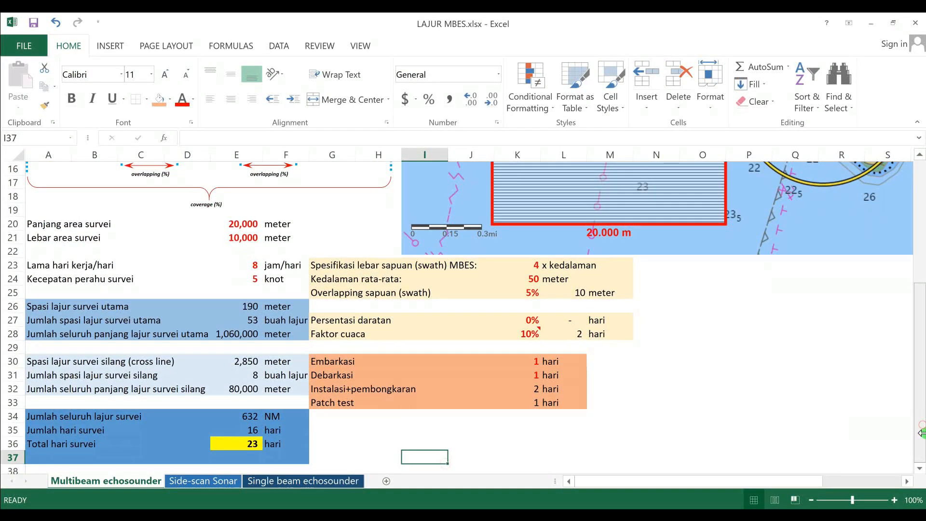
Change the average depth in K24 to 10 meter
{"action": "left_click", "coordinate": [517, 279]}
{"action": "type", "text": "10"}
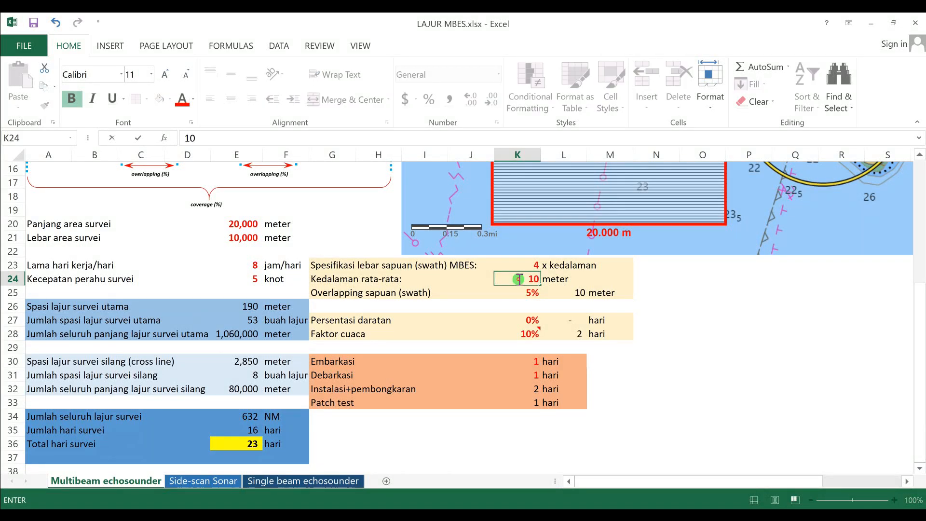
{"action": "key", "text": "Return"}
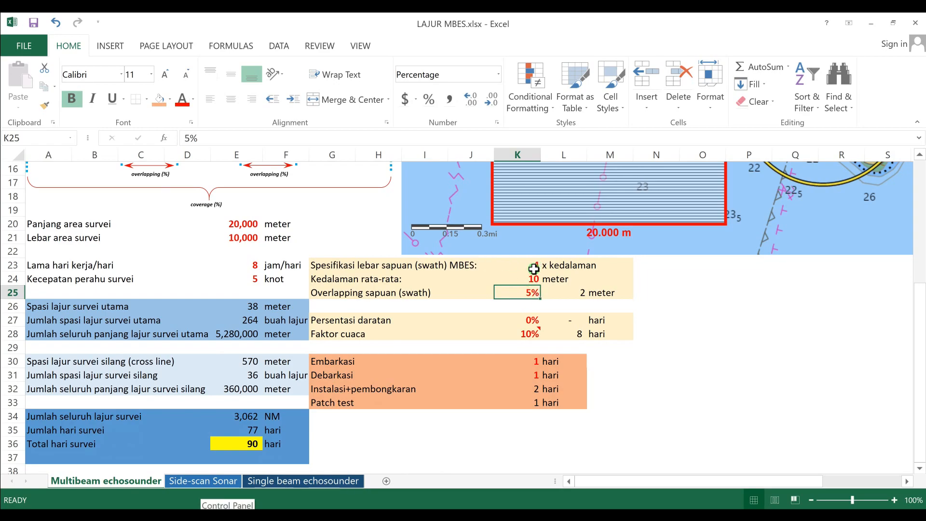
Set the average depth in K24 back to 50 meter
{"action": "left_click", "coordinate": [529, 279]}
{"action": "type", "text": "50"}
{"action": "key", "text": "Return"}
Set the MBES swath width specification in K23 to 5 times the depth
{"action": "left_click", "coordinate": [527, 266]}
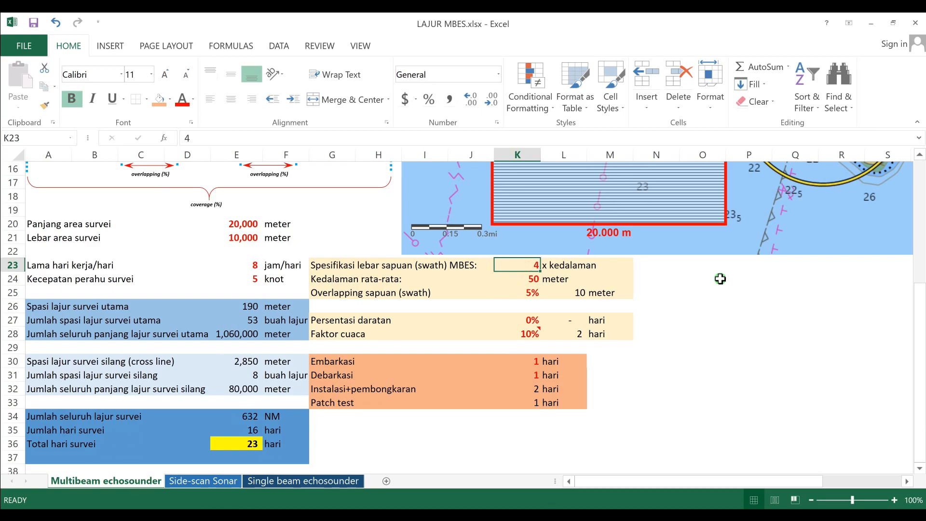
{"action": "type", "text": "5"}
{"action": "key", "text": "Return"}
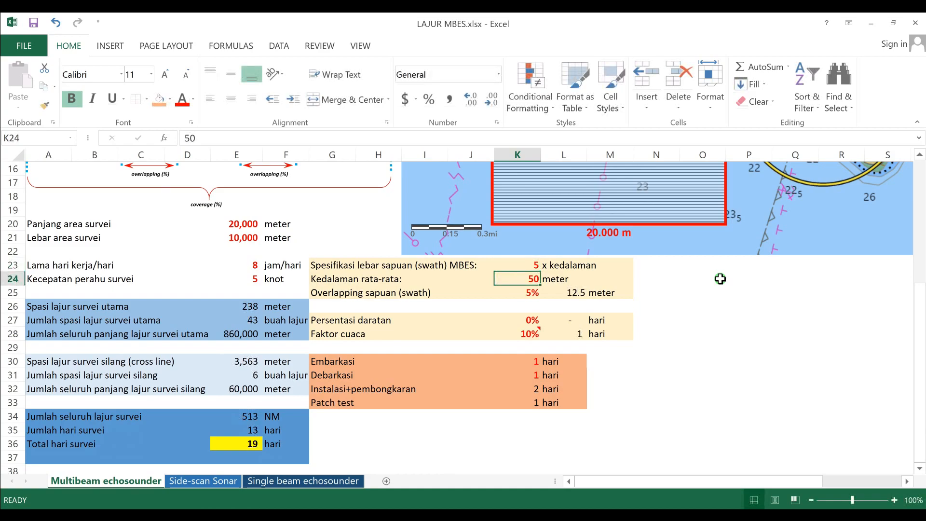
{"action": "left_click", "coordinate": [530, 460]}
{"action": "left_click_drag", "start_coordinate": [920, 396], "coordinate": [921, 399]}
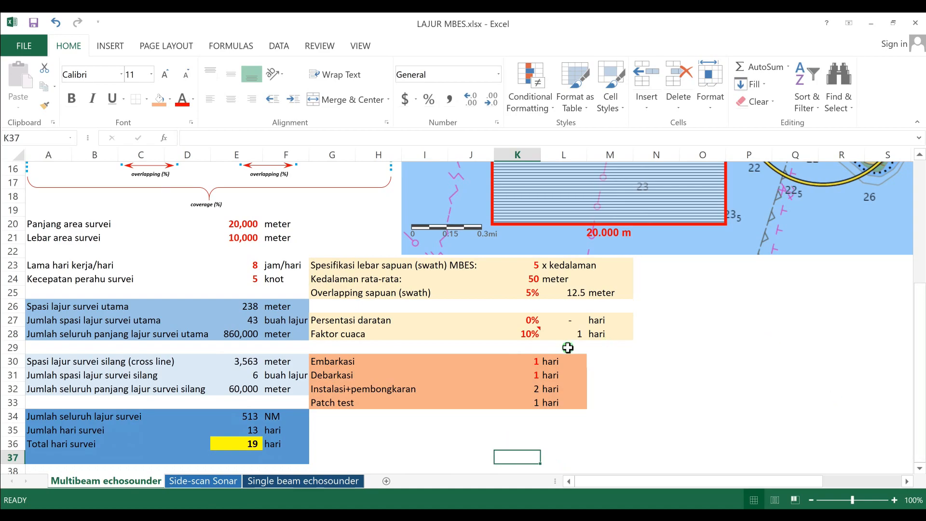
{"action": "left_click_drag", "start_coordinate": [921, 281], "coordinate": [922, 279]}
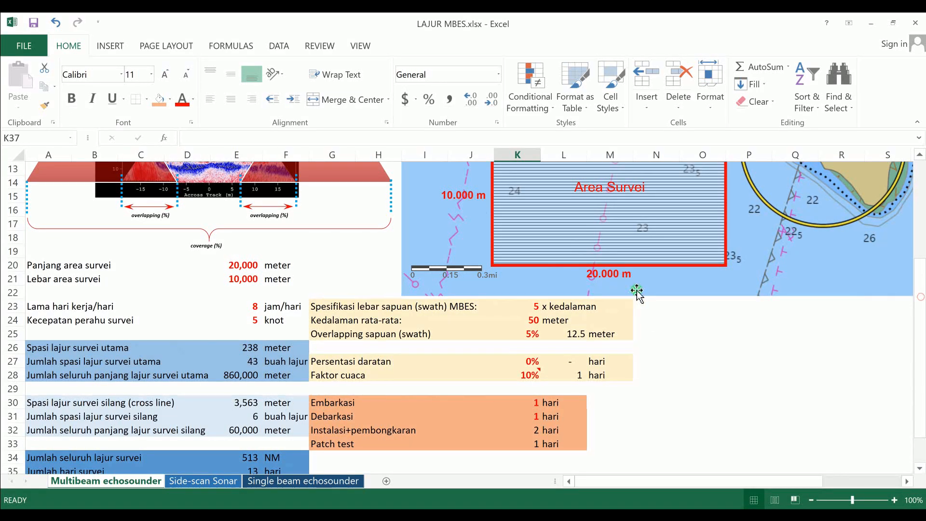
{"action": "left_click_drag", "start_coordinate": [922, 304], "coordinate": [921, 346]}
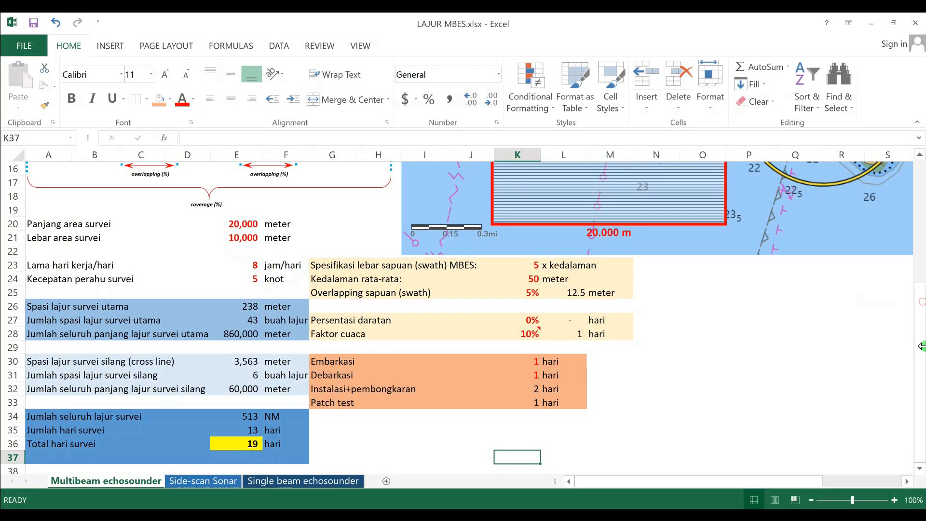